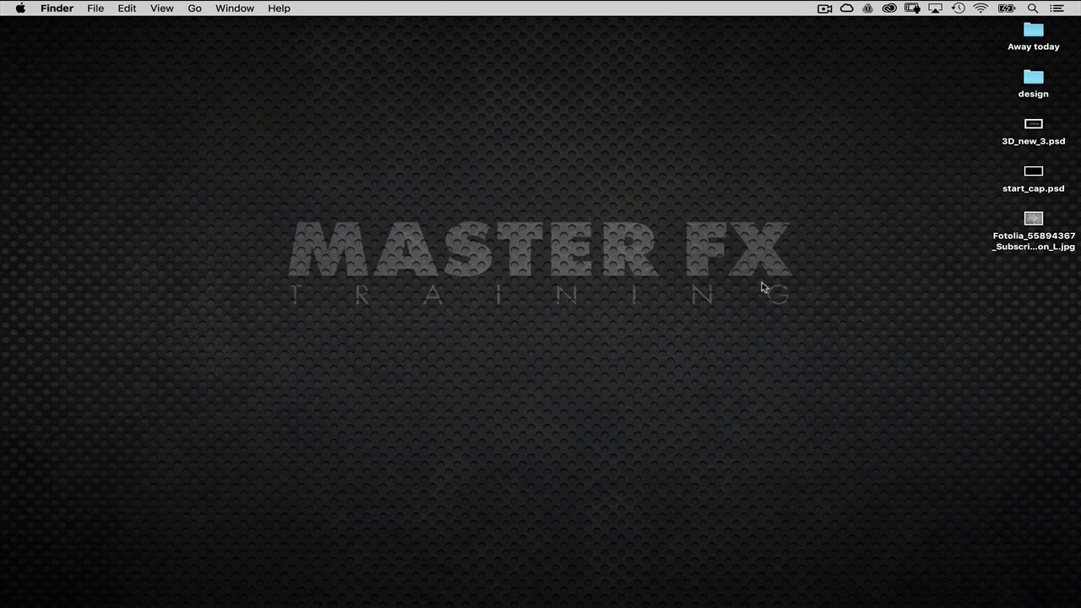
Step: Bring up start_cap.psd, select the CIVIL WAR layer and hide the CAPTAIN AMERICA layer
mouse_move(785, 601)
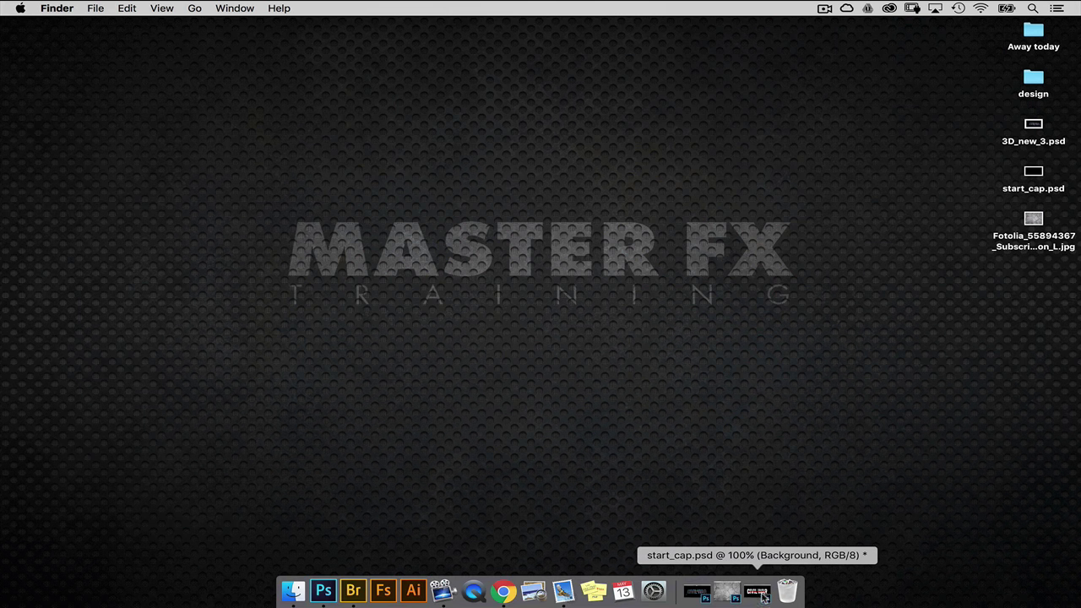
click(762, 593)
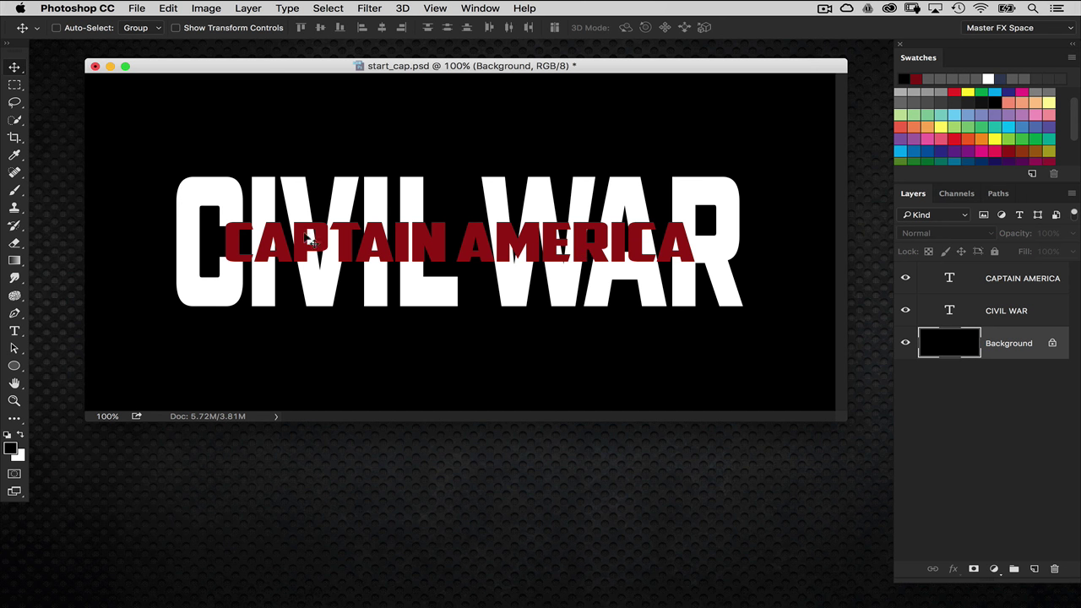
click(975, 308)
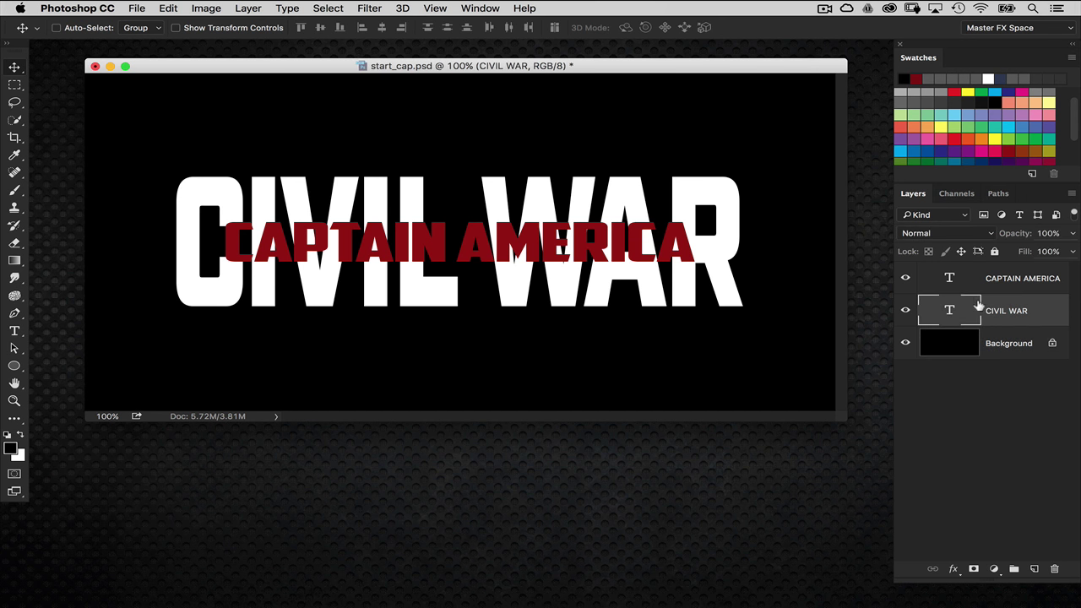
click(904, 278)
click(905, 278)
click(905, 278)
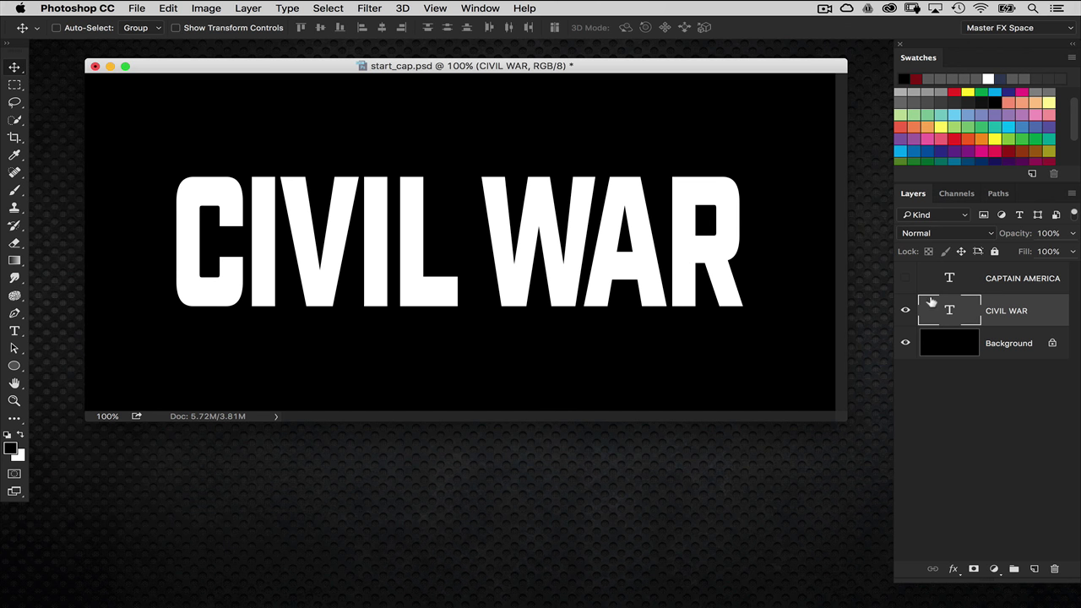
double_click(950, 309)
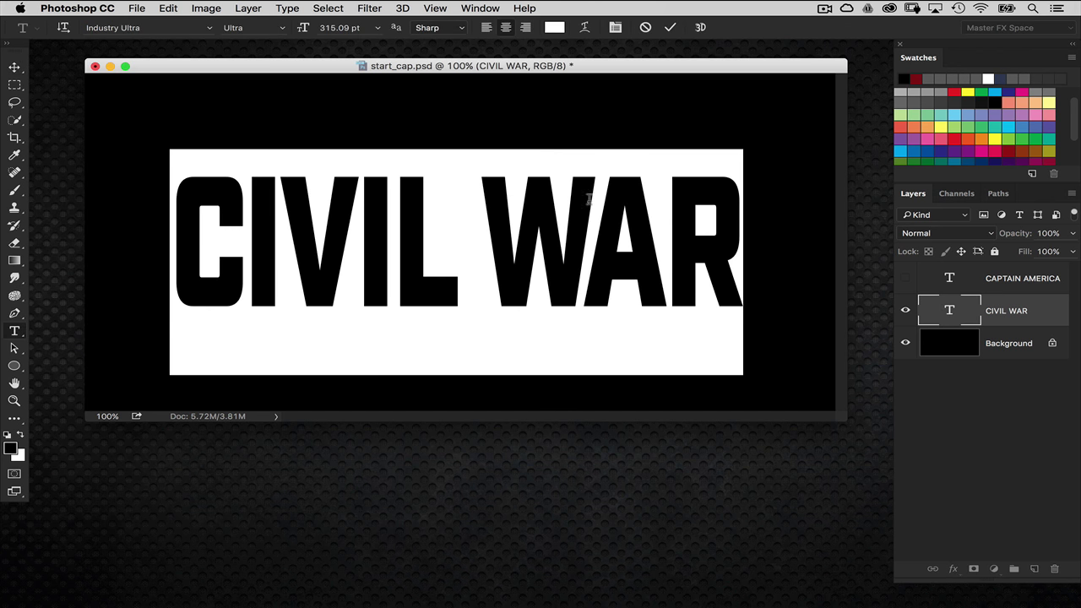
click(20, 68)
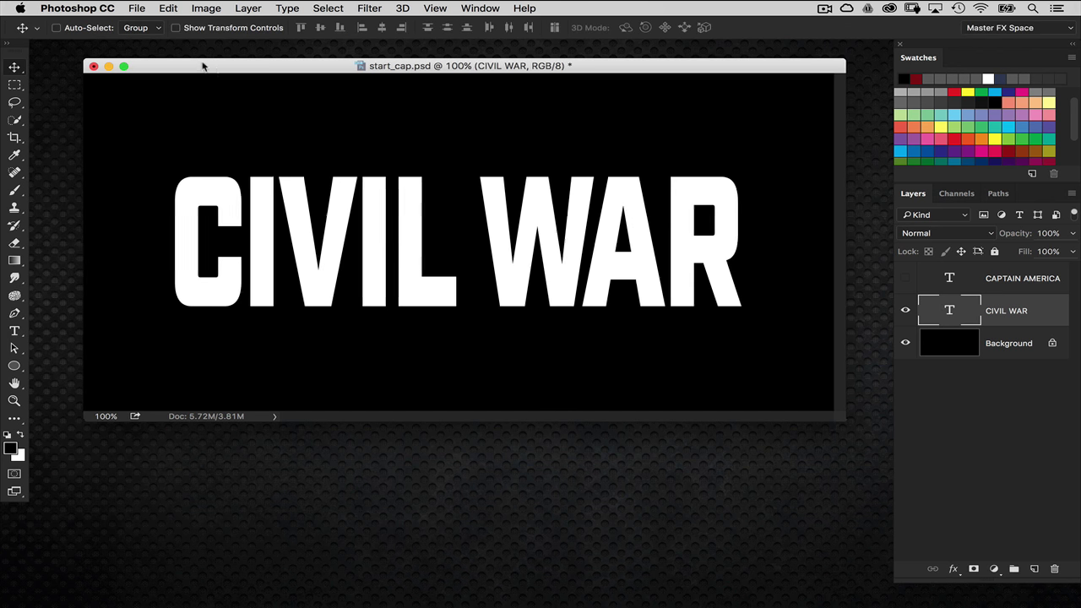
drag(203, 66, 184, 66)
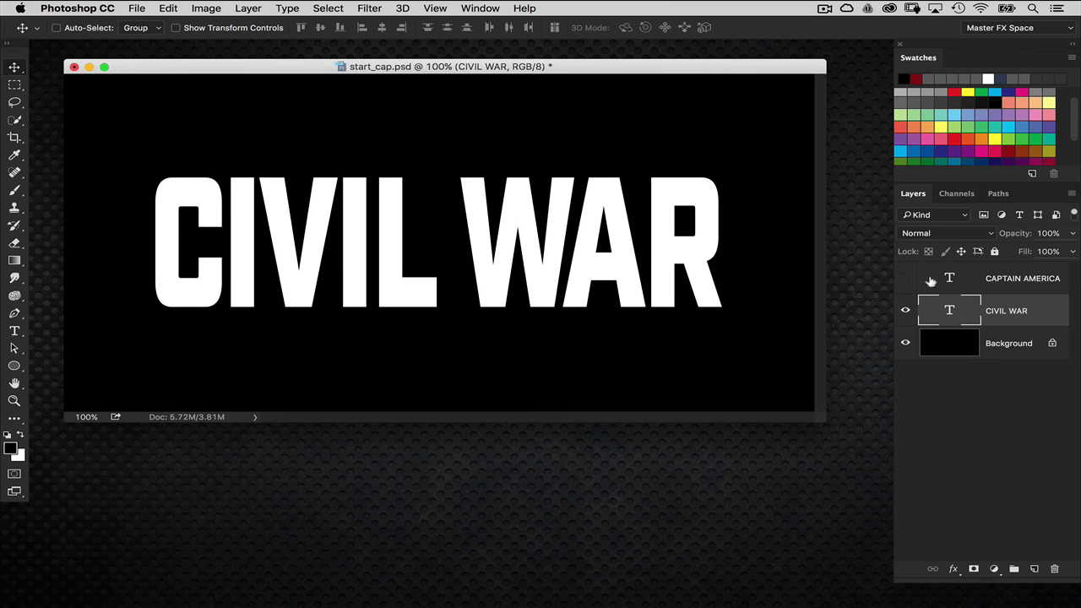
Step: Select the CIVIL WAR text and examine its font, size, tracking and scaling settings in the Character panel, with the Paragraph panel collapsed
double_click(943, 306)
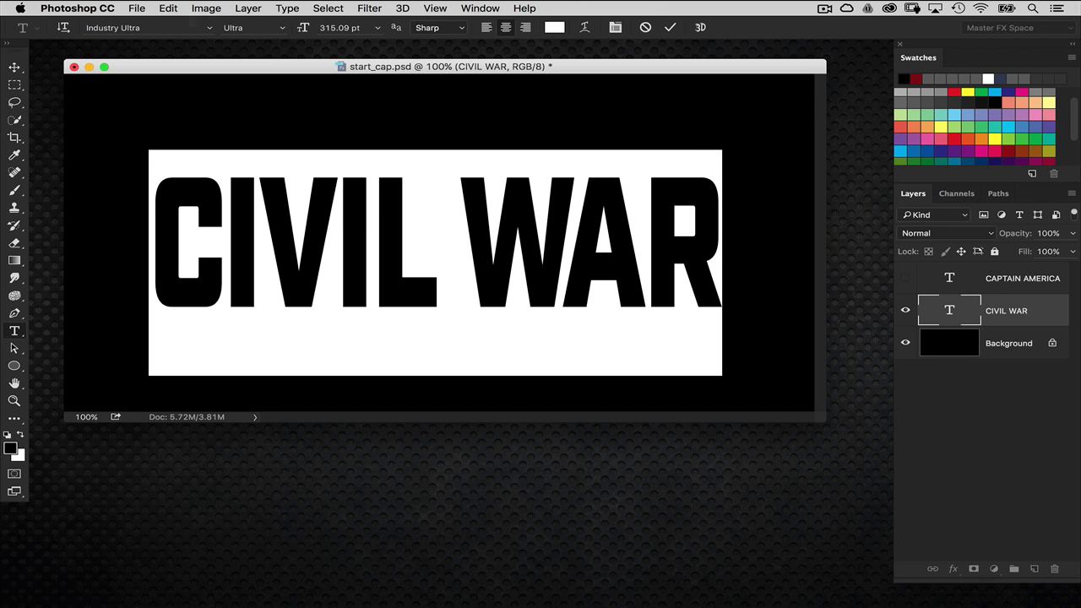
click(288, 8)
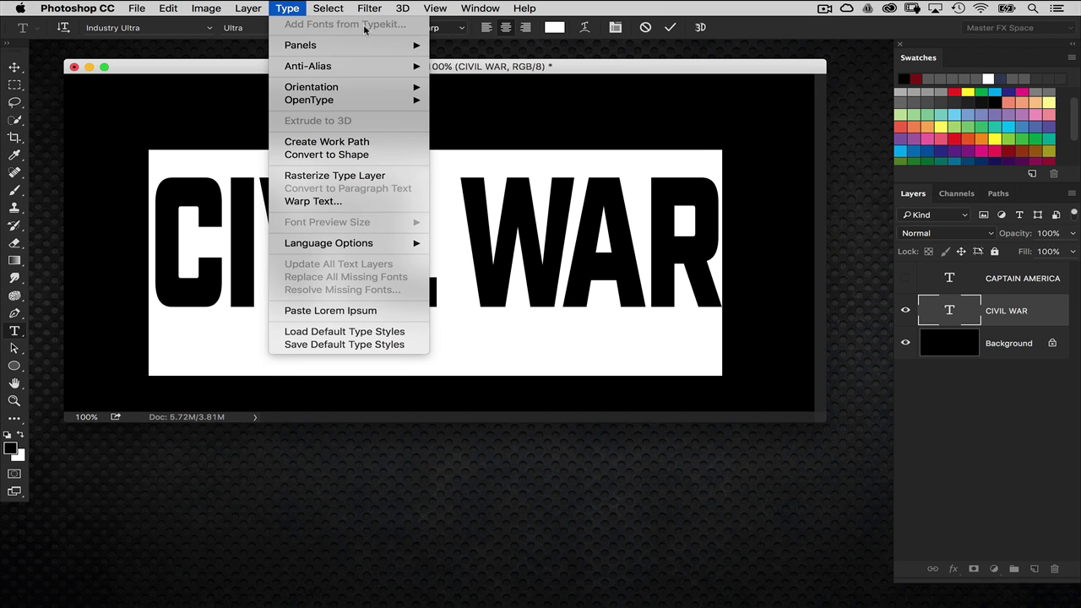
click(573, 118)
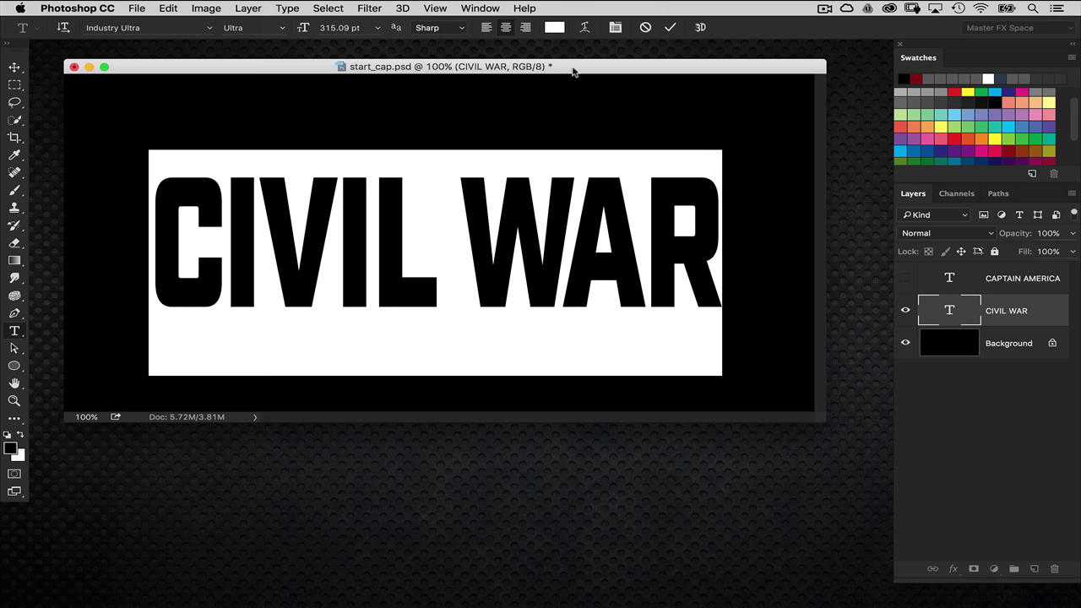
click(614, 28)
drag(709, 59, 531, 113)
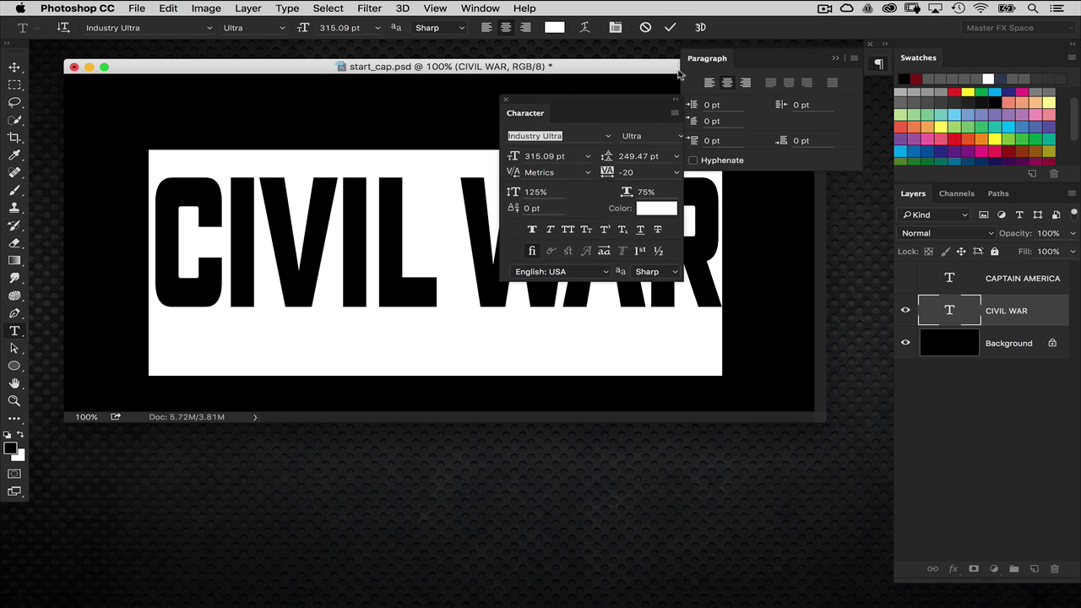
click(697, 57)
drag(607, 102, 644, 103)
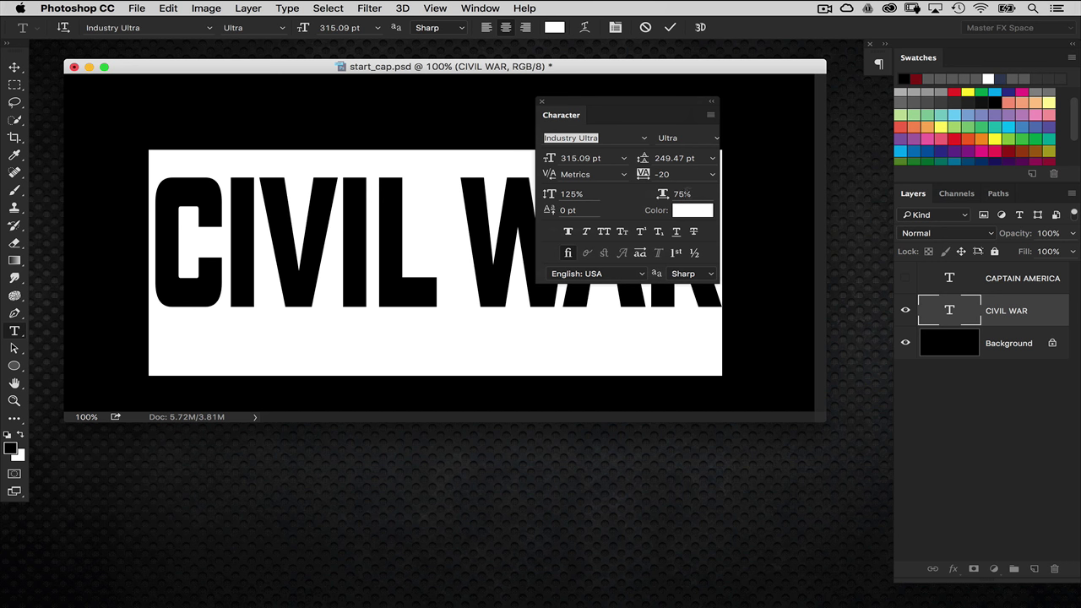
Step: Leave text editing with the Move tool and reposition the Character panel clear of the CIVIL WAR lettering
drag(593, 106, 742, 277)
click(538, 202)
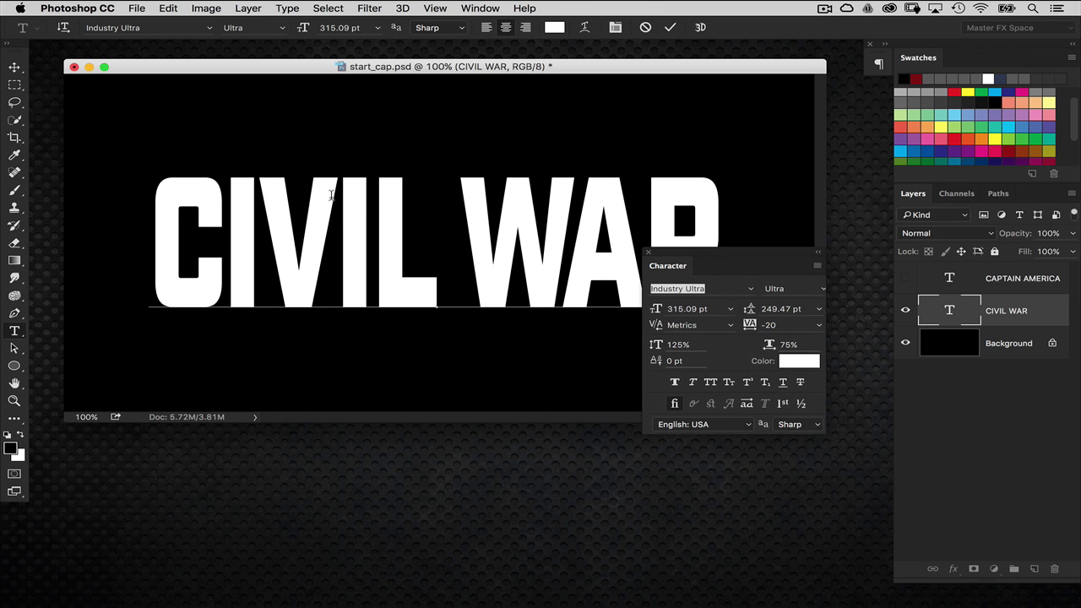
click(17, 69)
drag(683, 253, 651, 318)
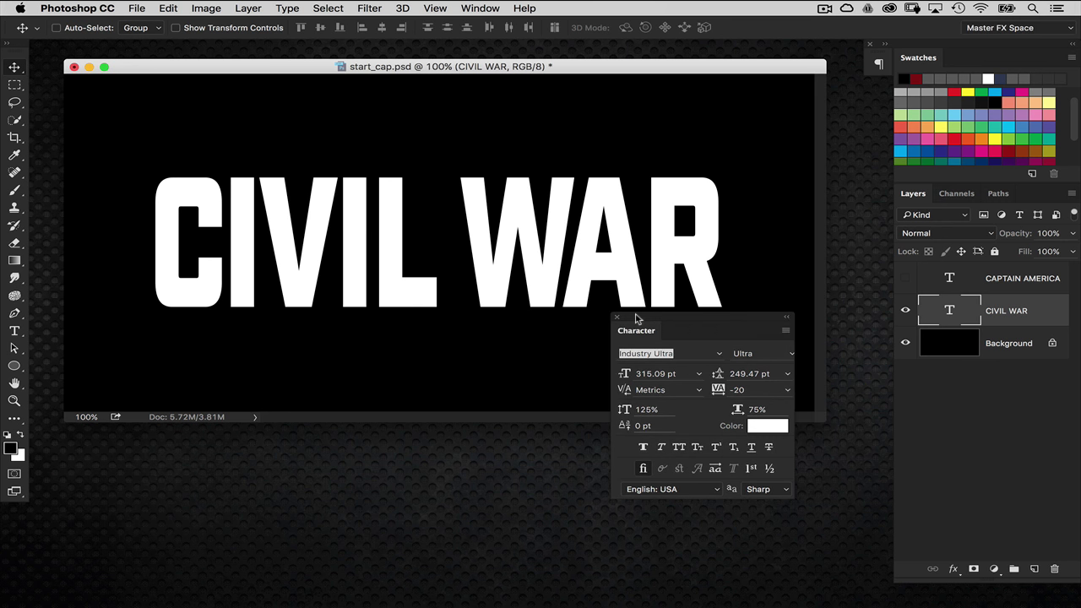
drag(682, 321, 682, 349)
Step: Examine the cracked concrete texture in Fotolia_55894367_Subscription_L.jpg and minimize it to return to start_cap.psd
mouse_move(684, 604)
click(748, 596)
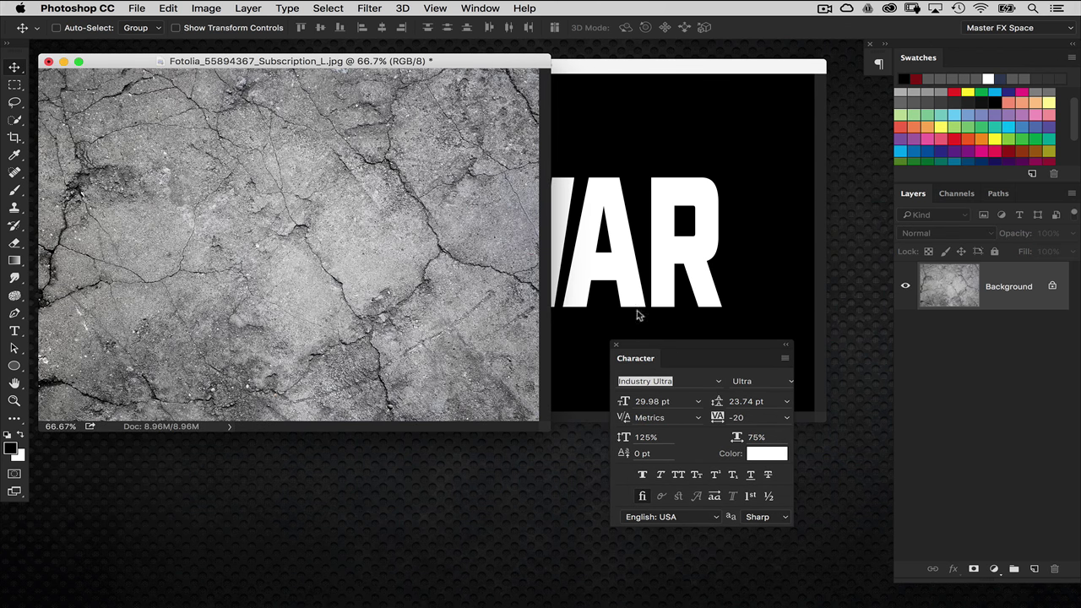
drag(639, 340, 616, 386)
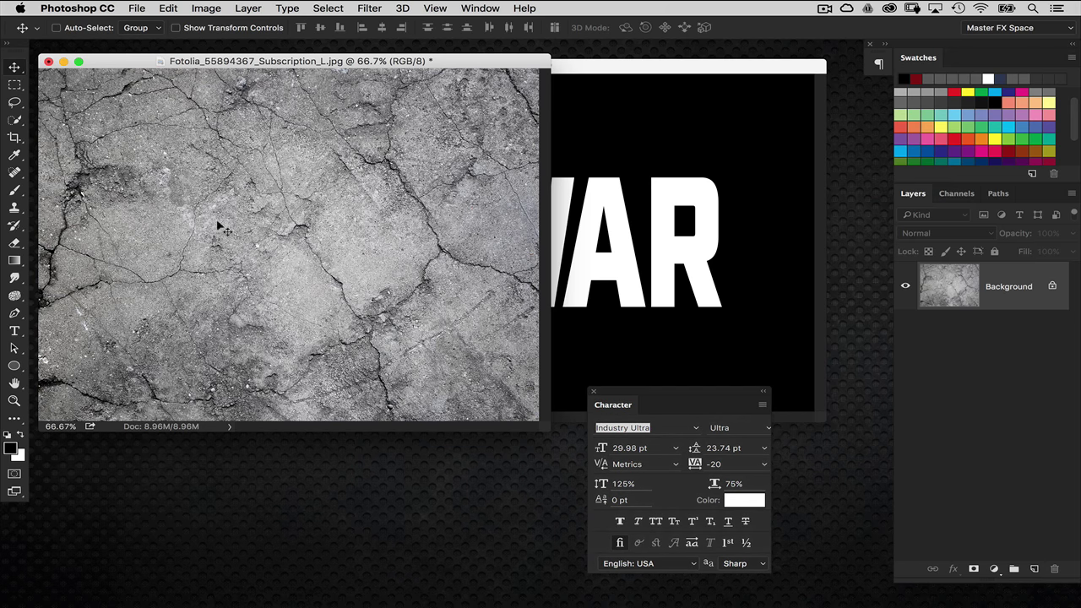
click(63, 62)
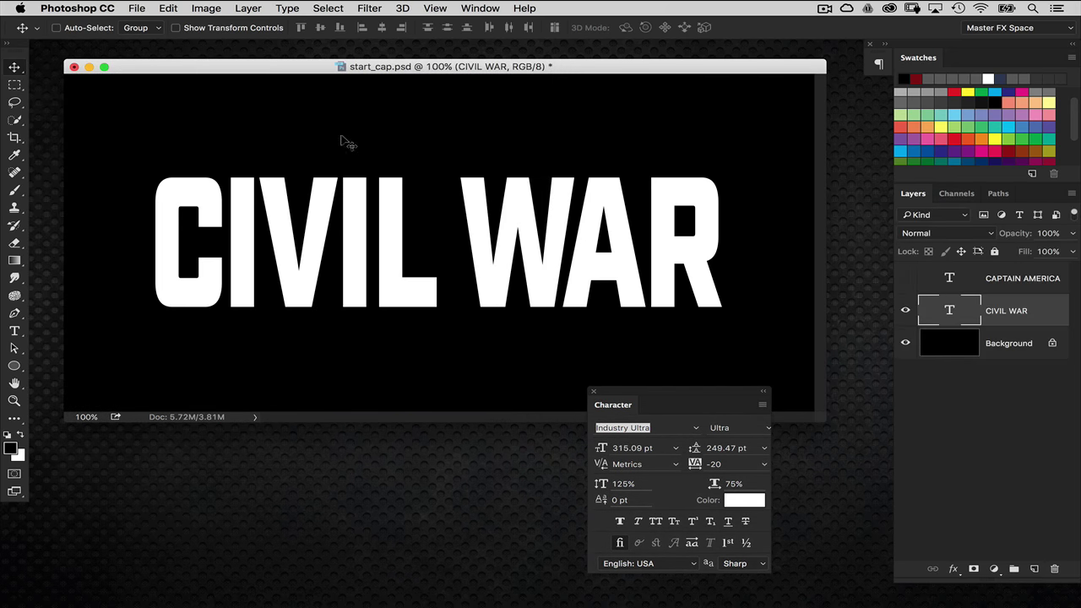
Step: Hide the Background layer and create a new 3D extrusion from the CIVIL WAR text layer
click(902, 344)
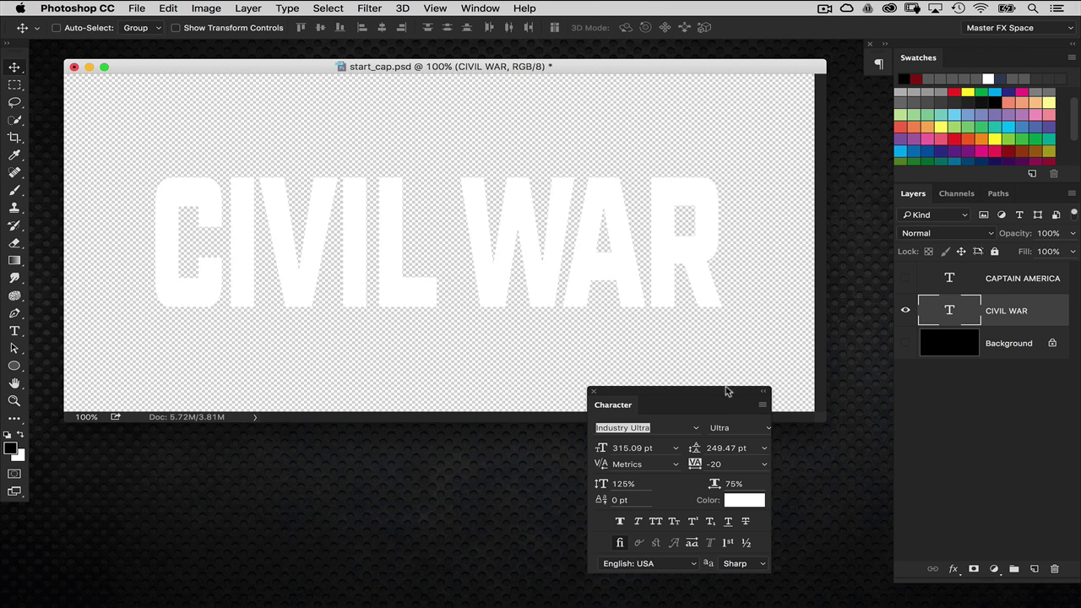
drag(726, 386, 690, 423)
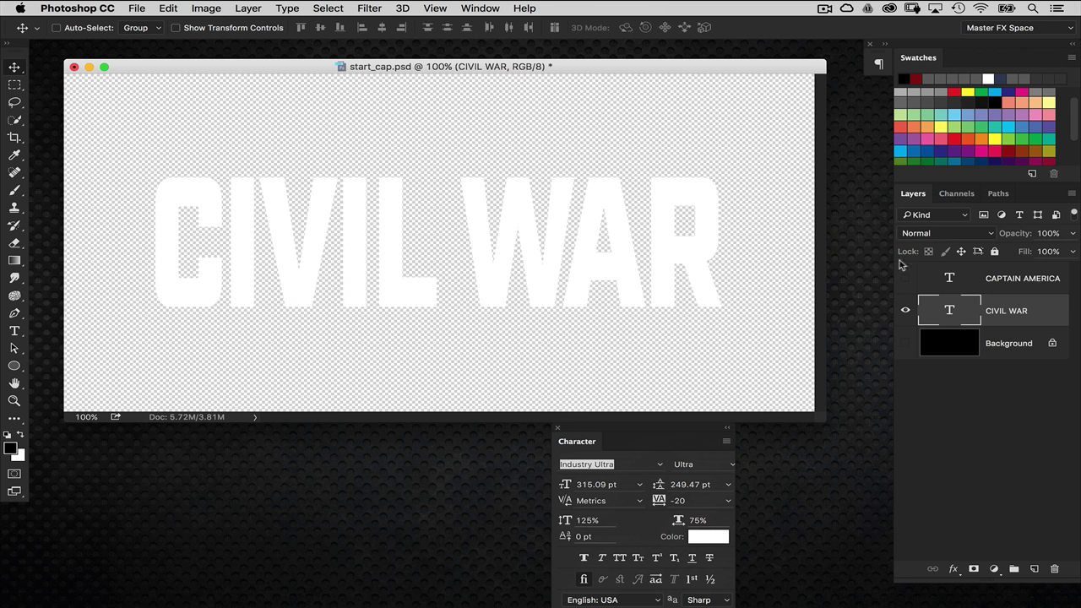
click(403, 8)
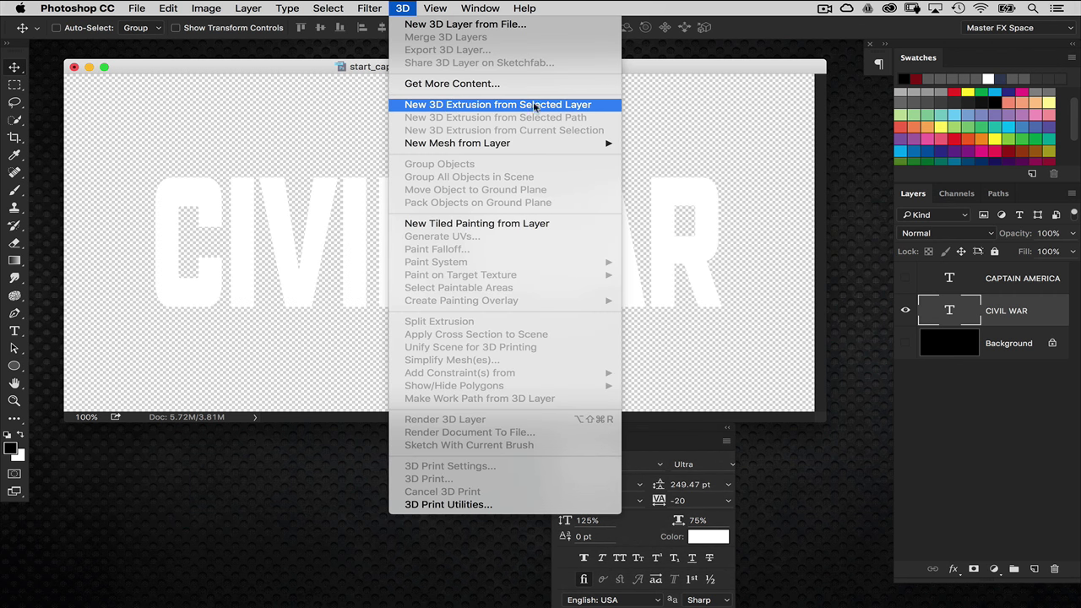
click(579, 107)
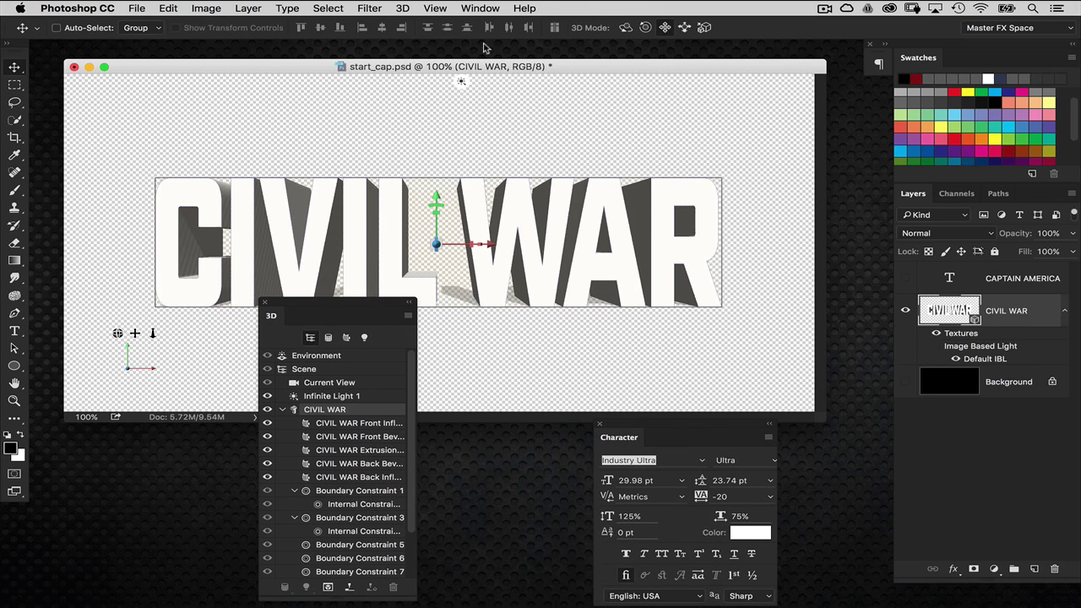
Step: Show the Properties panel and arrange it beside the 3D and Character panels so all their settings are readable
click(480, 8)
click(614, 428)
drag(555, 139, 491, 372)
click(684, 424)
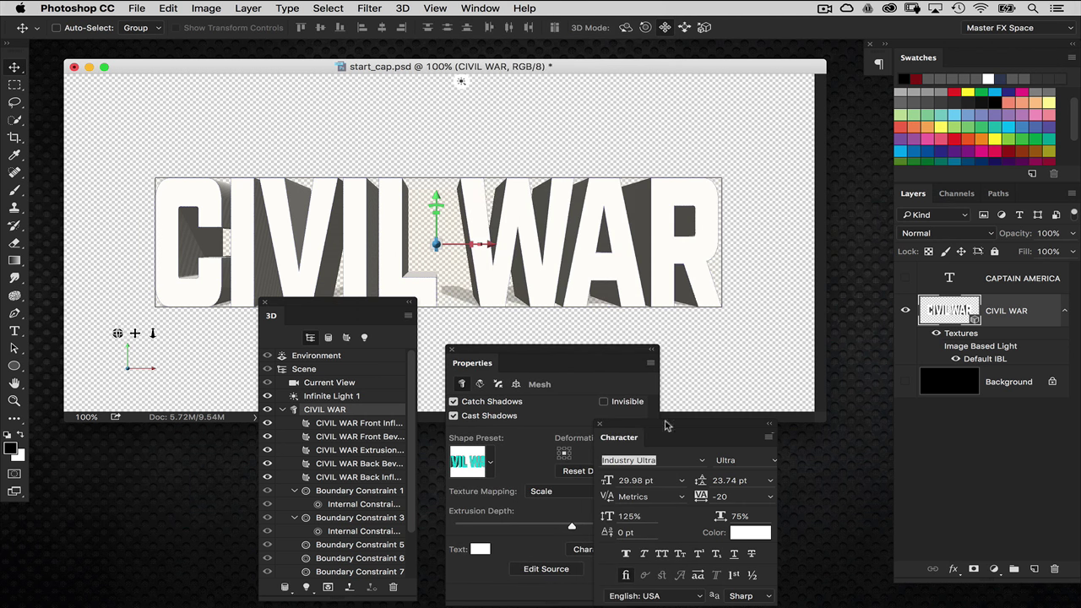
drag(610, 424, 779, 429)
drag(580, 359, 624, 352)
drag(390, 308, 389, 323)
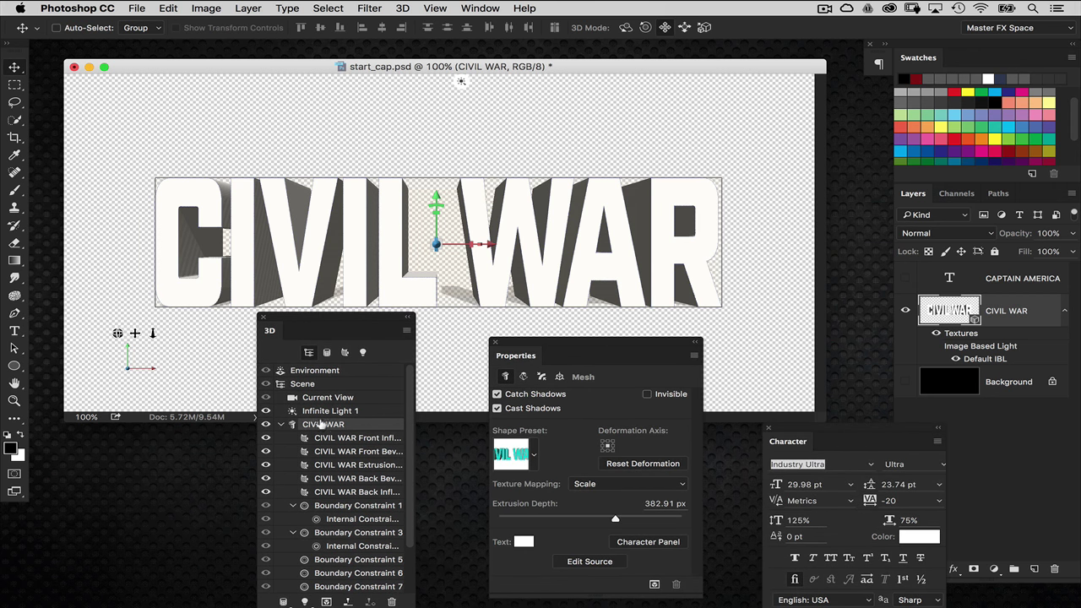
Step: Set the CIVIL WAR mesh's extrusion depth to 50 px
drag(615, 518, 594, 521)
text(50)
key(Return)
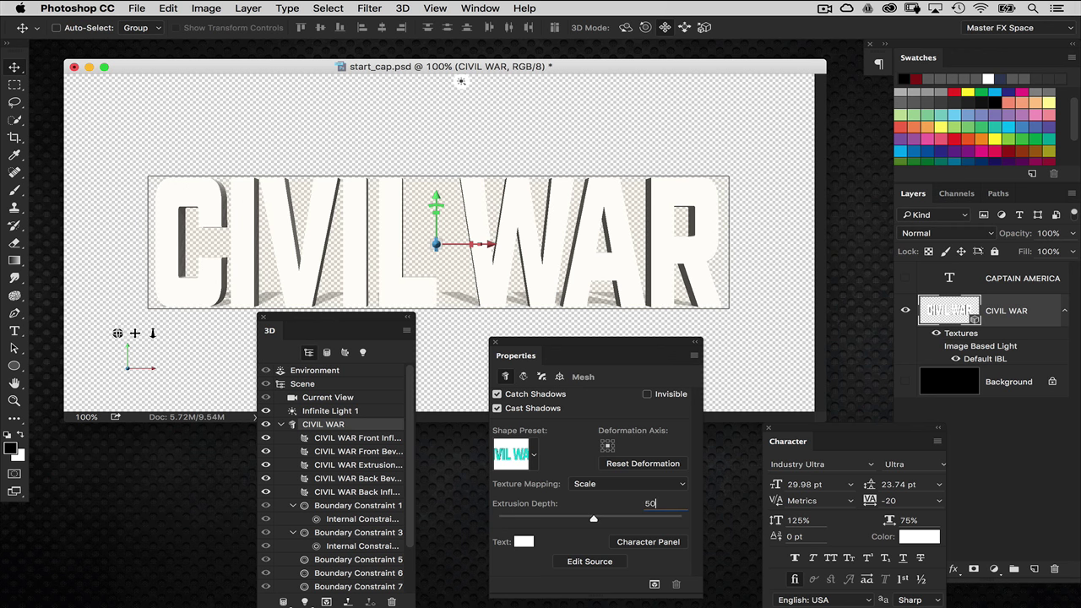
Step: Set the CIVIL WAR mesh's extrusion depth to 20 px, judging the thickness from an angled camera view
click(361, 396)
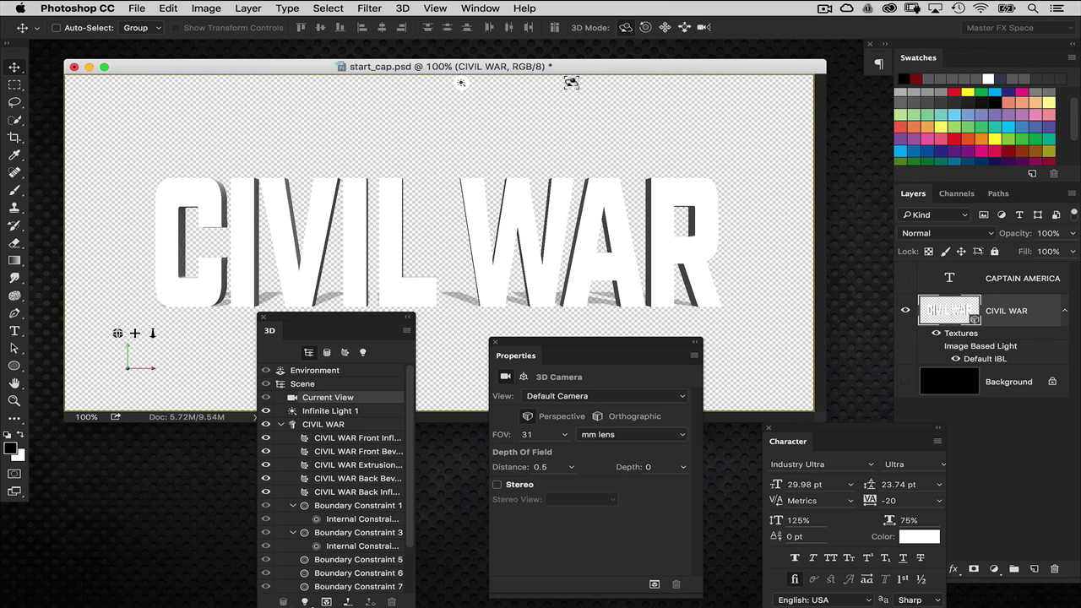
drag(597, 130, 581, 154)
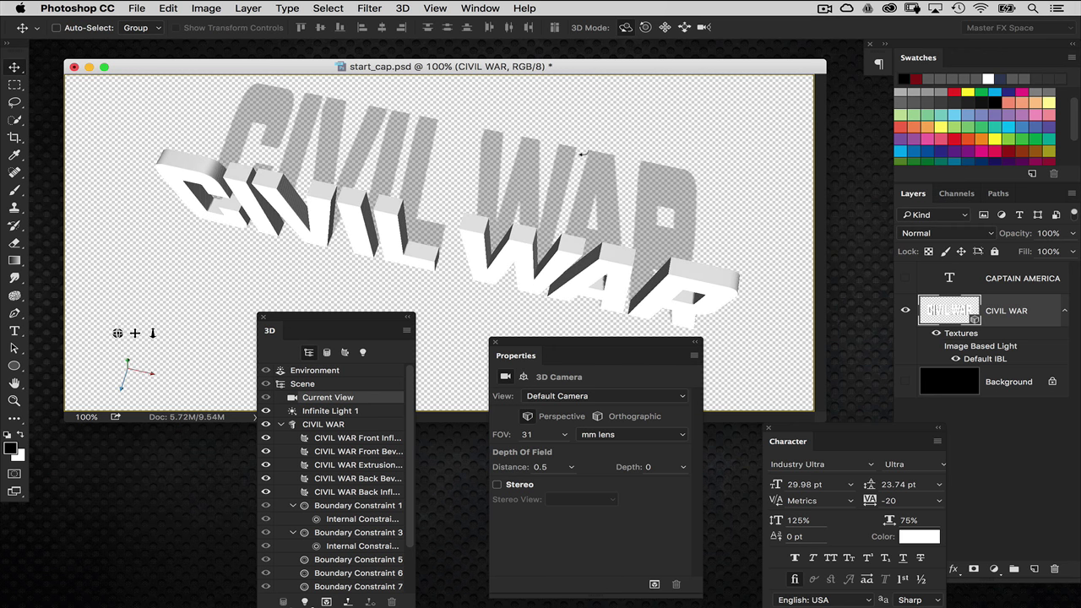
click(364, 425)
click(599, 506)
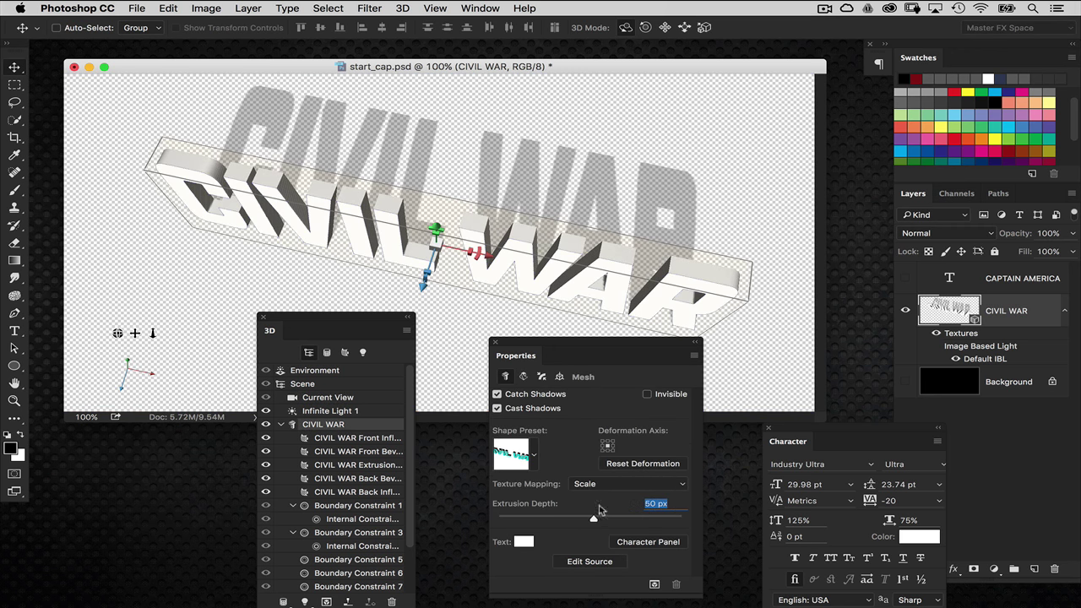
text(20)
key(Return)
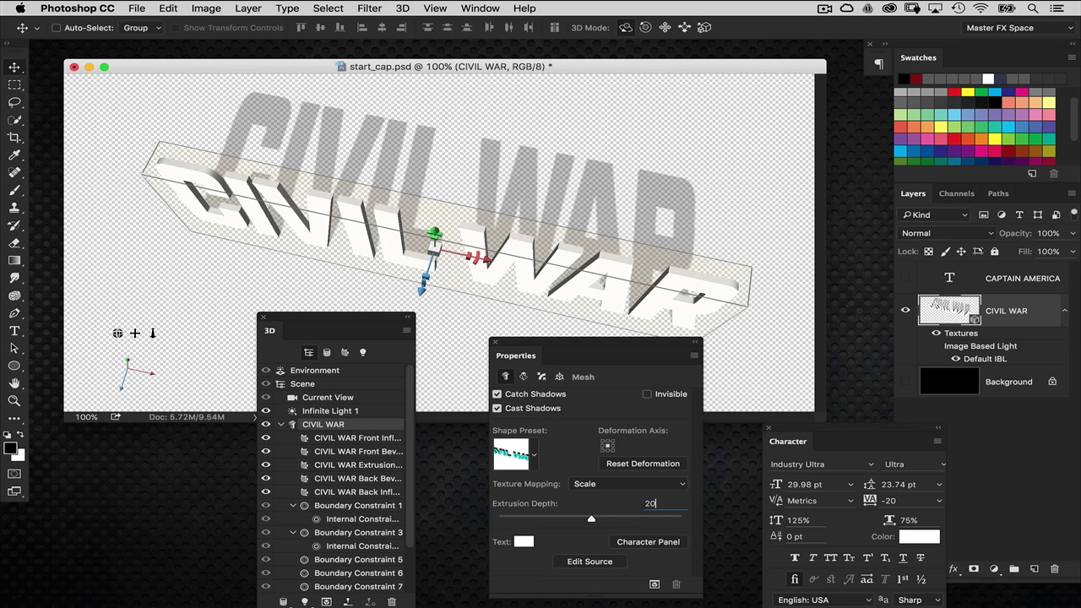
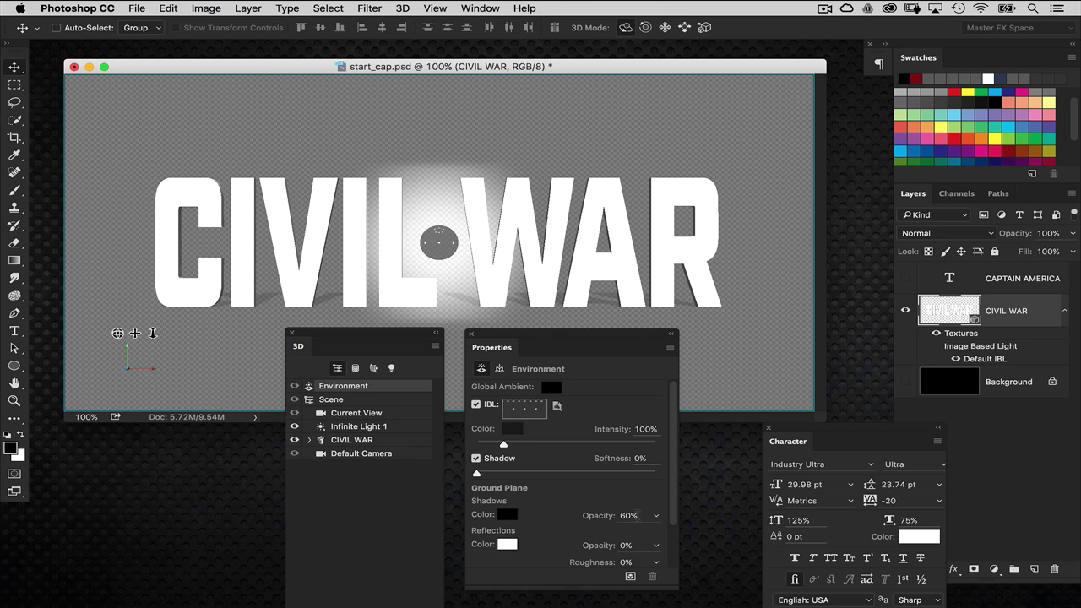
Step: Set the ground plane's shadow opacity to 0% in the 3D Environment properties
click(629, 516)
text(0)
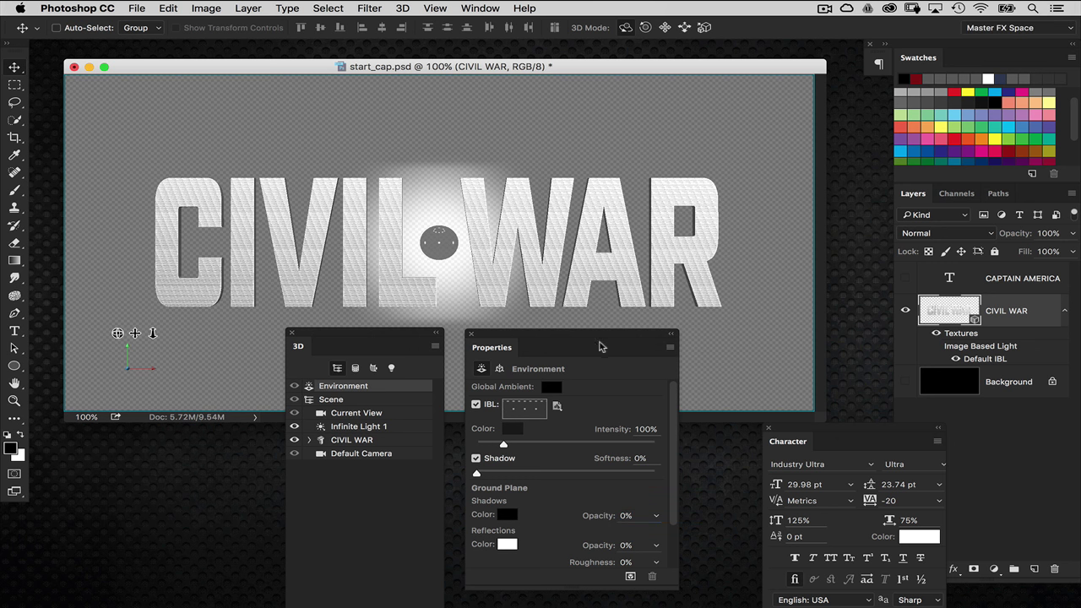
drag(599, 336, 613, 352)
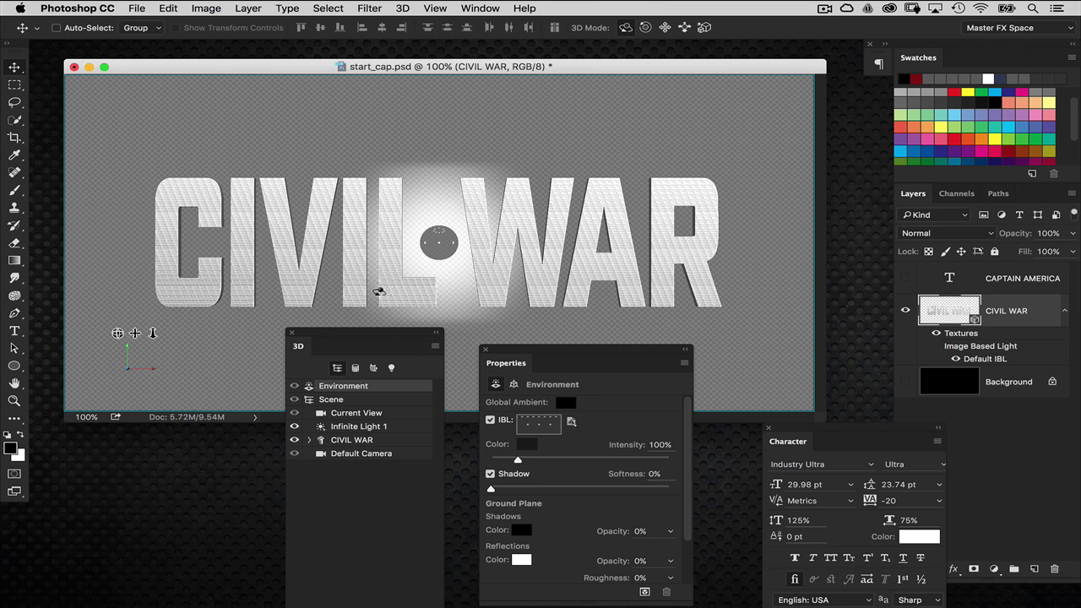
Step: Try orbiting the current camera view around the 3D text and undo the camera move
click(361, 412)
mouse_move(496, 176)
mouse_down()
mouse_move(471, 181)
mouse_move(477, 170)
mouse_up()
key(super+z)
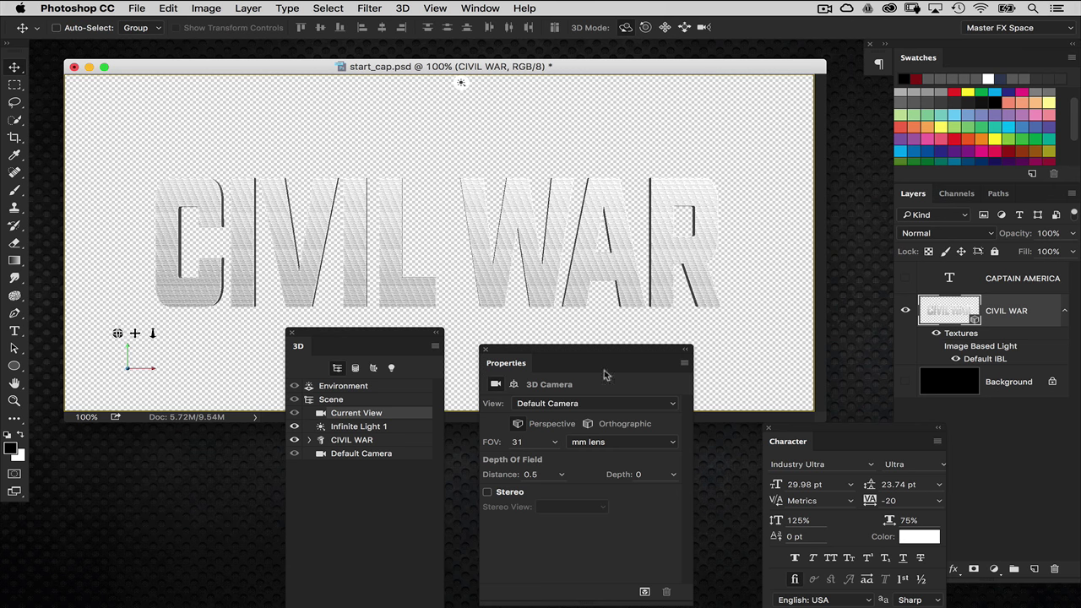
Step: Return to the Environment properties and try a ground plane shadow opacity of 1% before restoring 0%
click(371, 440)
click(369, 387)
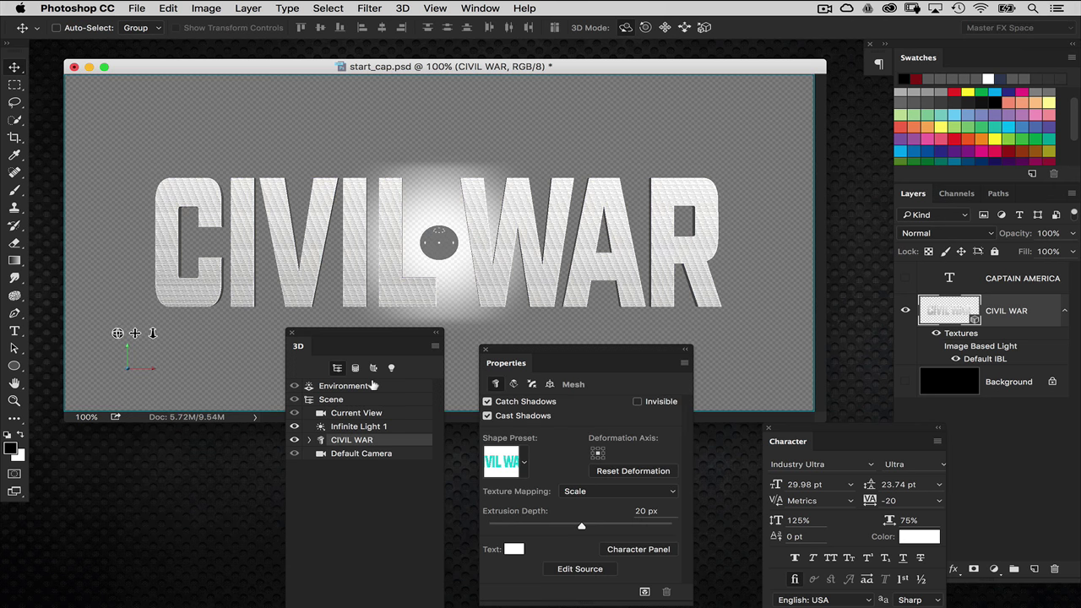
drag(615, 350, 625, 342)
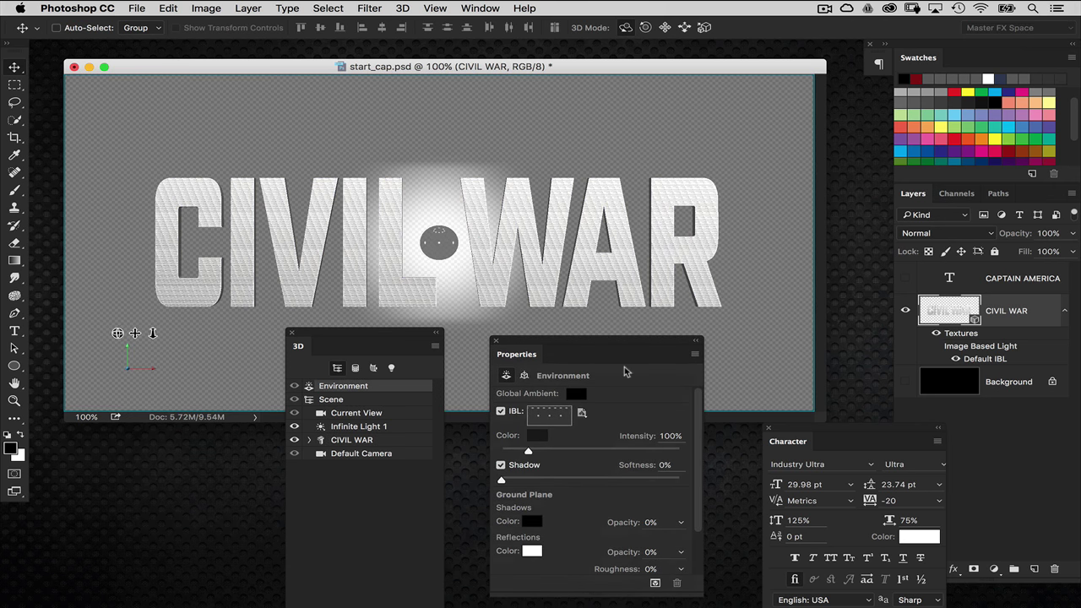
click(617, 521)
text(1)
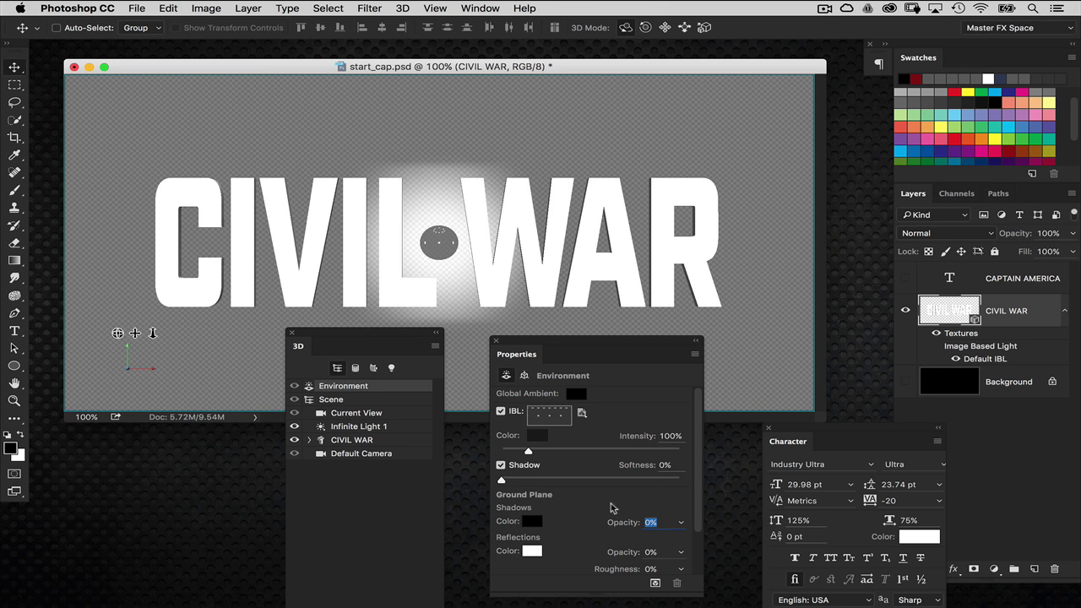
Step: Set the ground plane's shadow opacity to 1%, select the current camera view and rearrange the floating 3D and Properties windows
text(2)
drag(638, 337, 644, 396)
drag(412, 331, 392, 427)
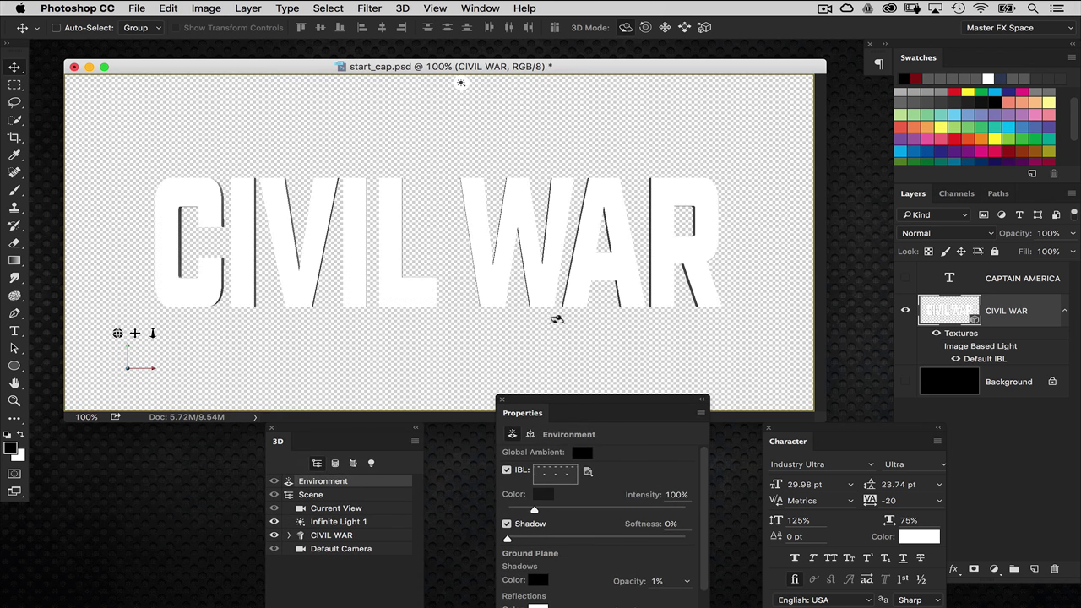
click(557, 319)
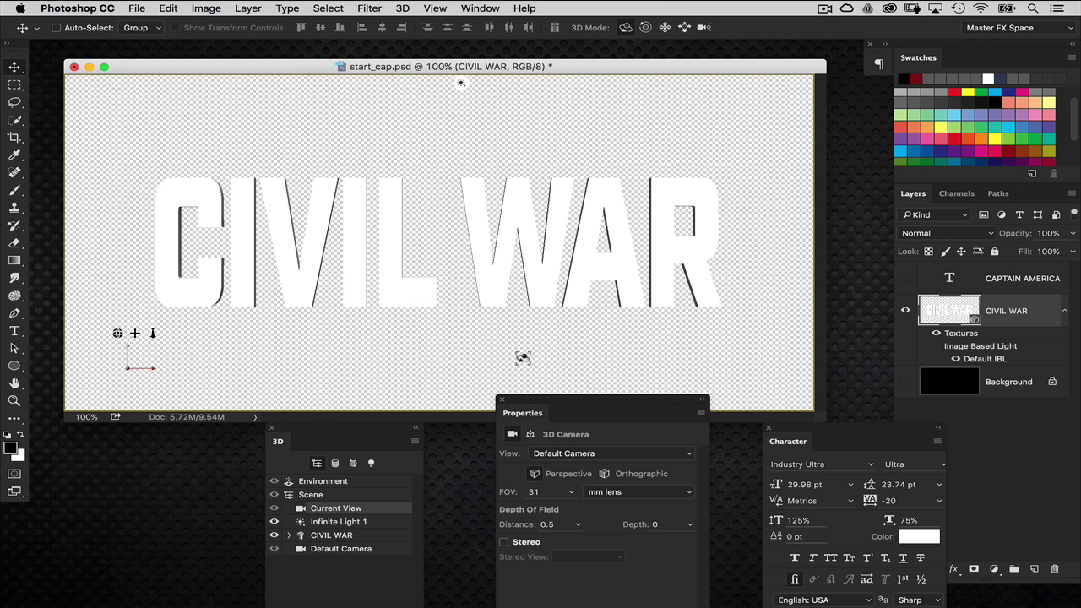
drag(528, 400, 509, 438)
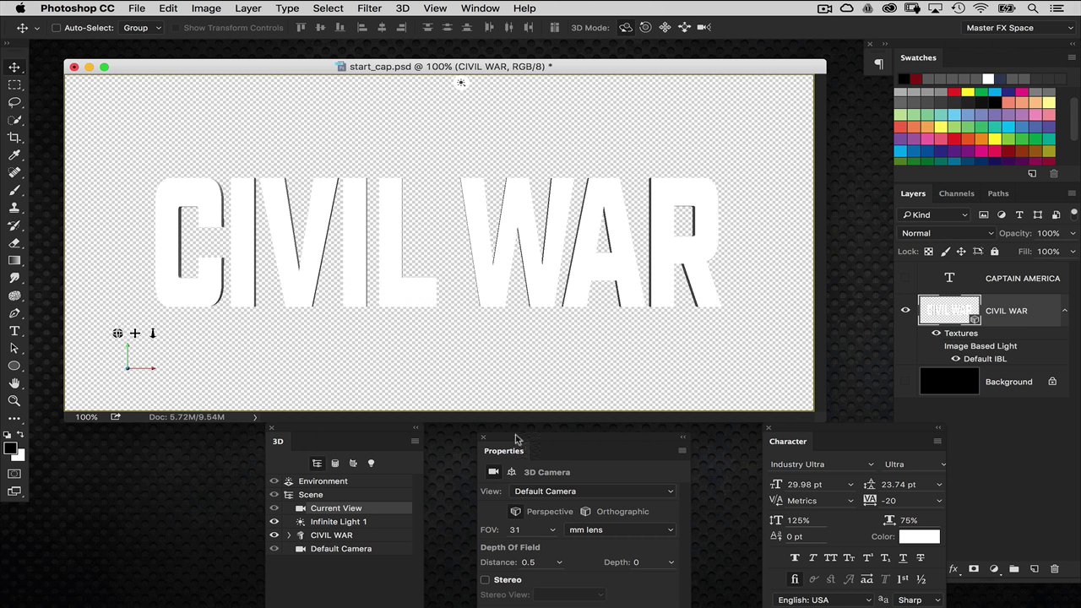
drag(514, 439, 504, 369)
drag(397, 429, 423, 350)
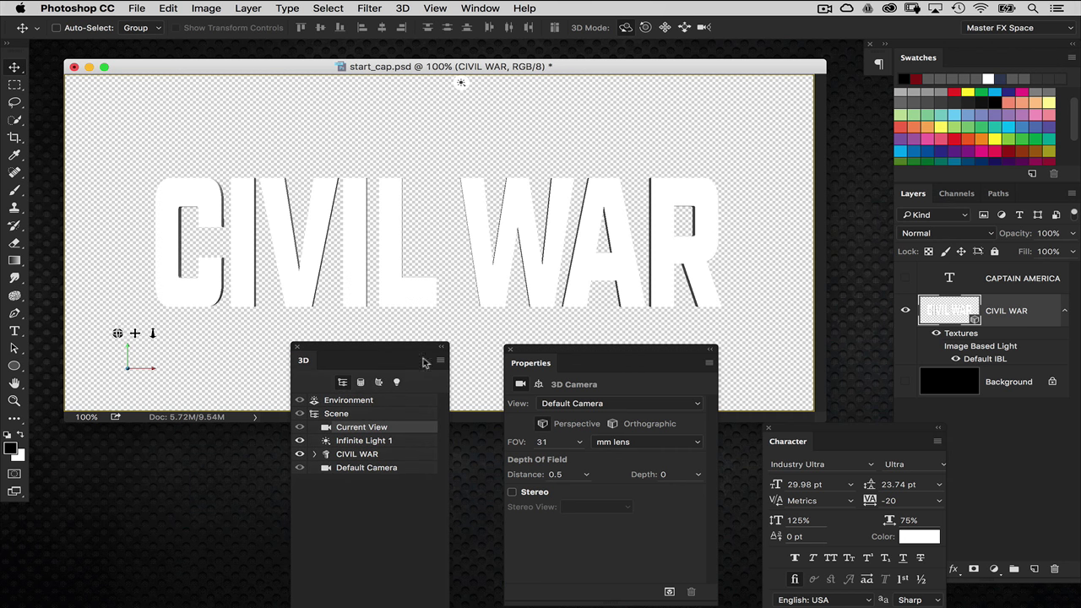
Step: Give the front cap of the CIVIL WAR mesh a 5% bevel width
click(375, 455)
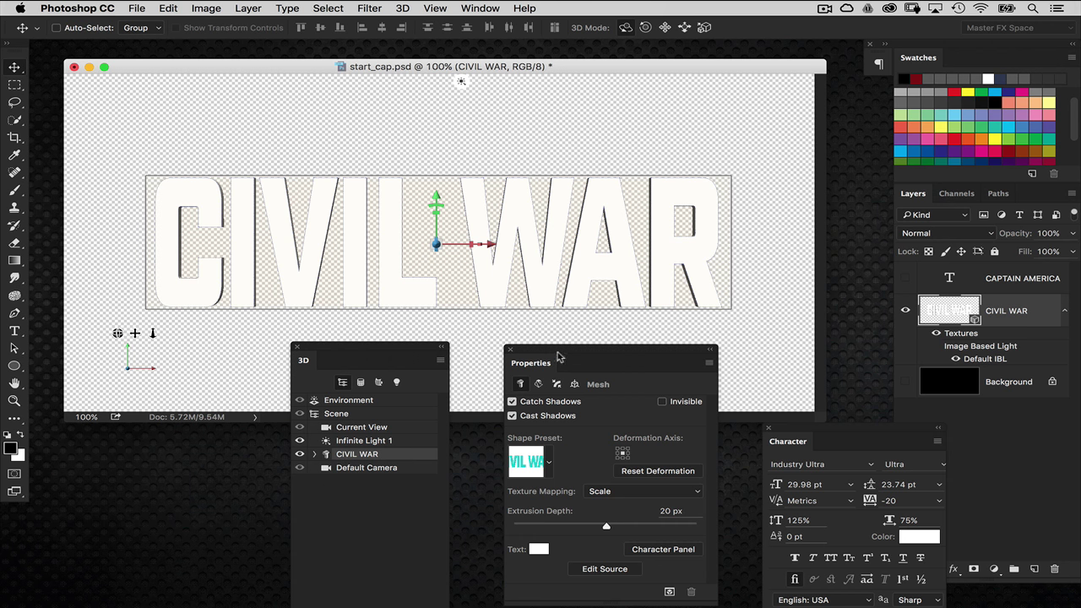
drag(558, 358, 543, 359)
click(541, 384)
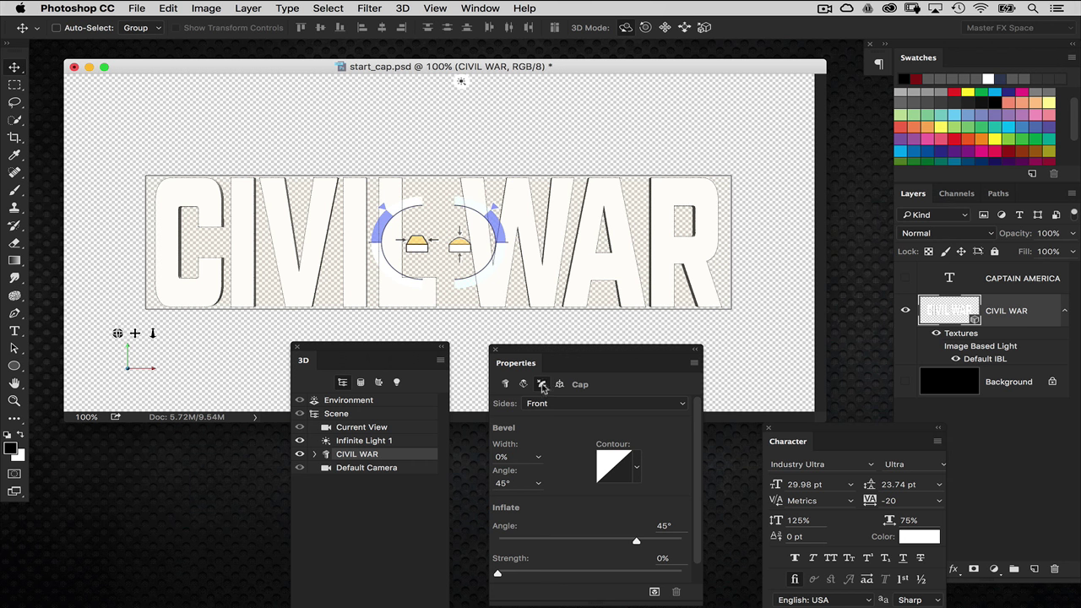
drag(532, 349, 528, 342)
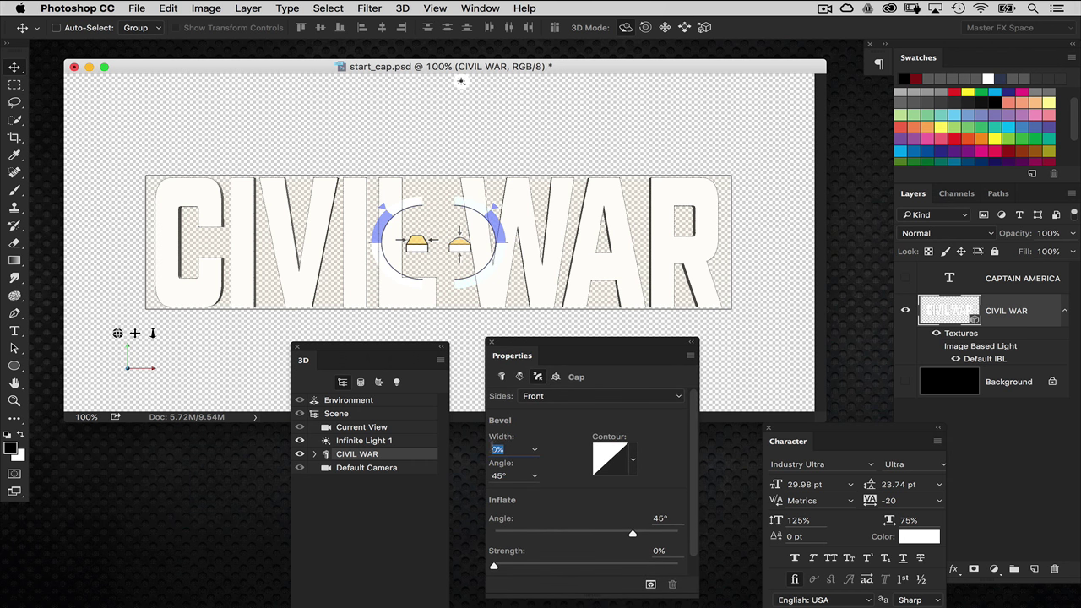
text(5)
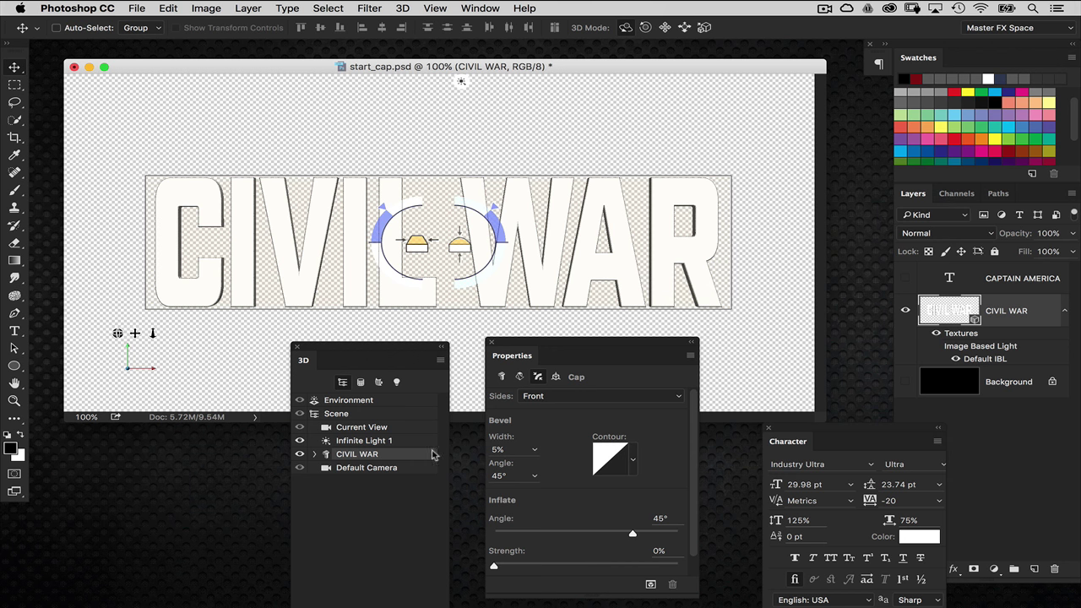
Step: Expand the CIVIL WAR mesh in the 3D scene and select its Front Inflation Material
click(314, 454)
click(367, 466)
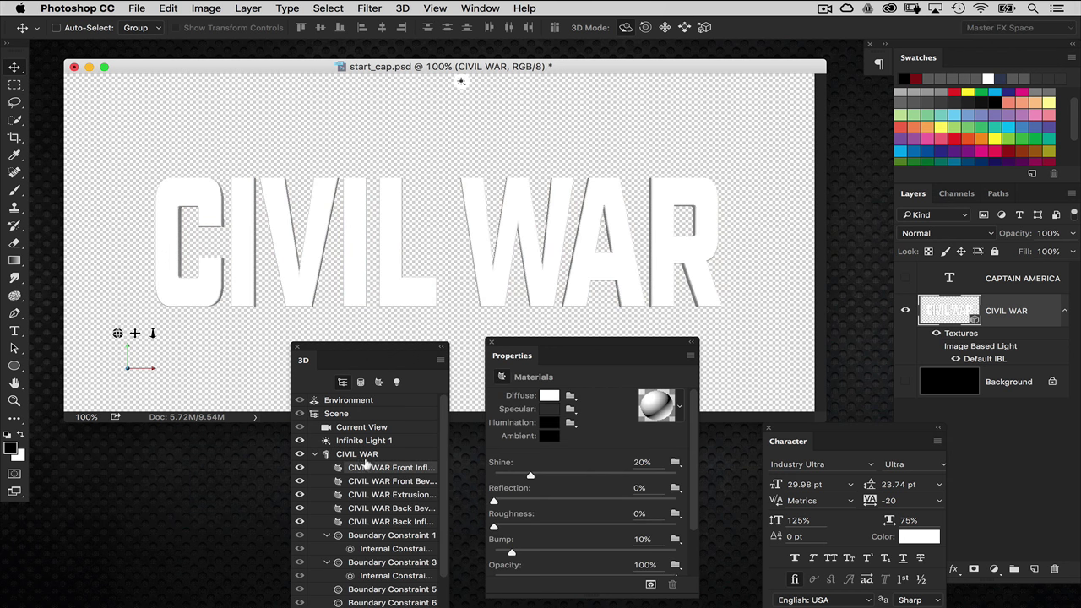
drag(429, 352, 341, 313)
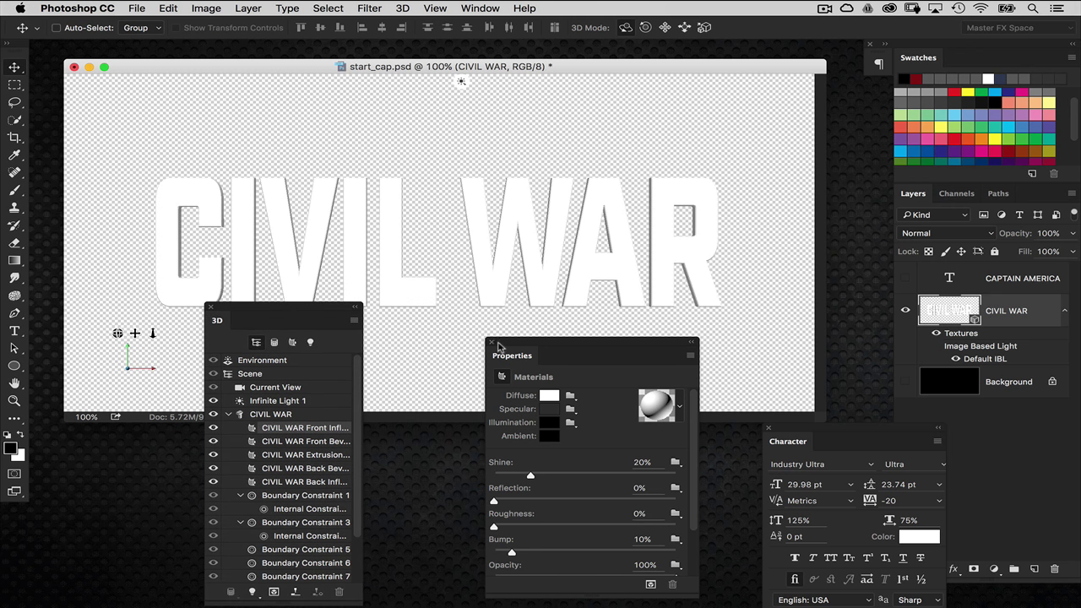
drag(498, 346, 464, 353)
Step: Show the black Background layer and widen the 3D scene list so the full material names fit
click(906, 382)
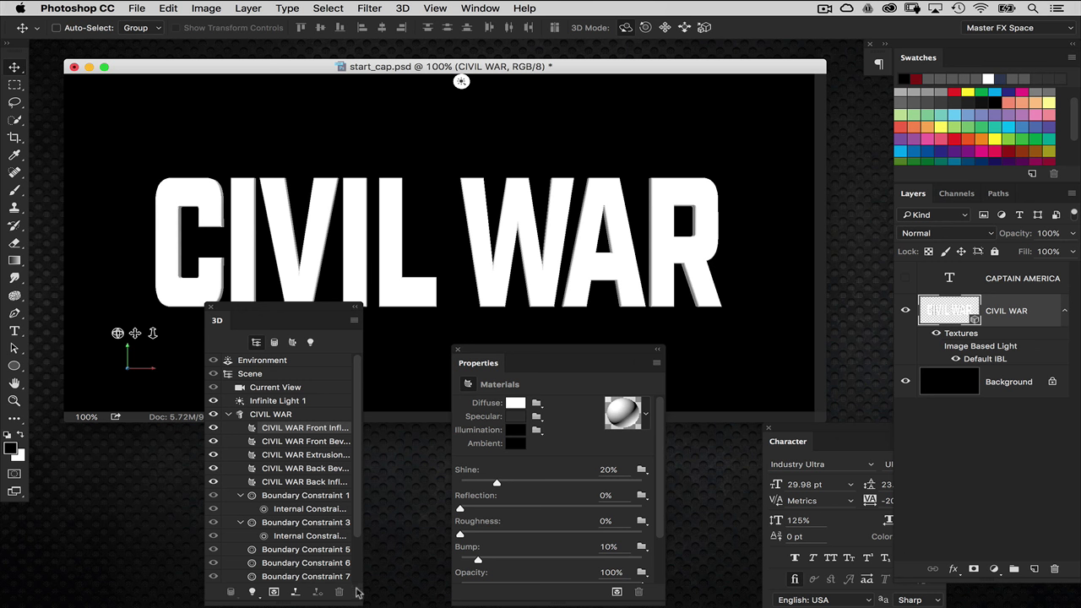
drag(354, 594, 437, 595)
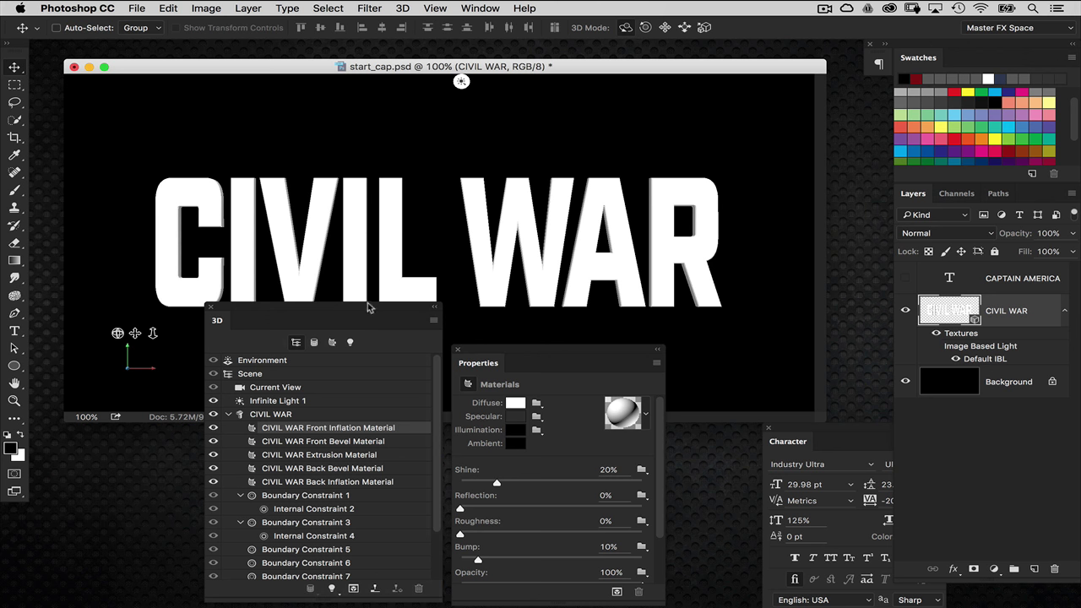
drag(369, 307, 332, 311)
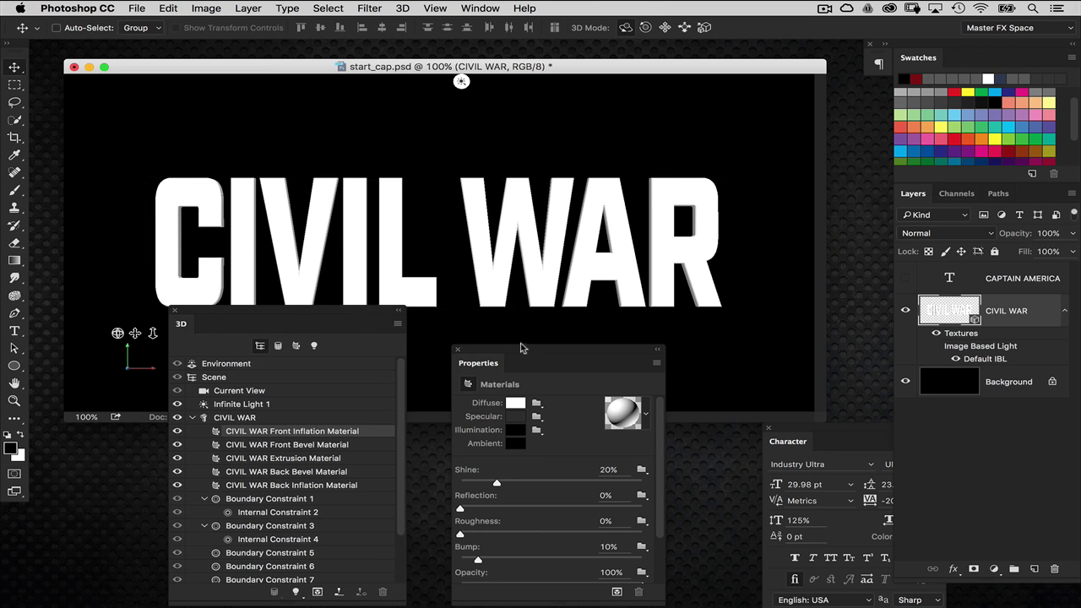
drag(521, 348, 513, 299)
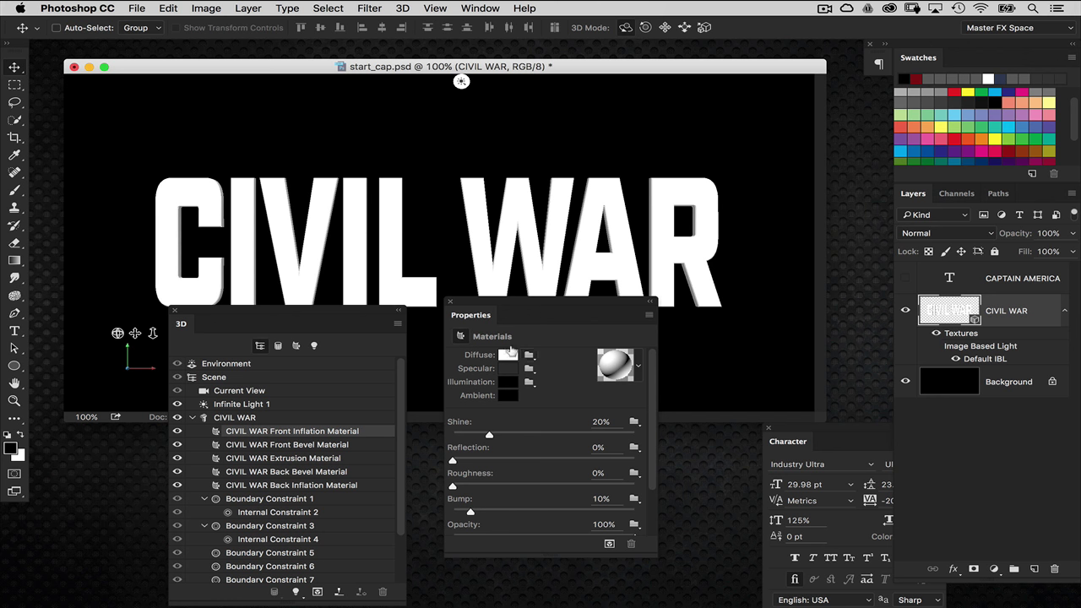
Step: Create a new 2000 x 1000 px diffuse texture with a white background for the Front Inflation Material
click(529, 356)
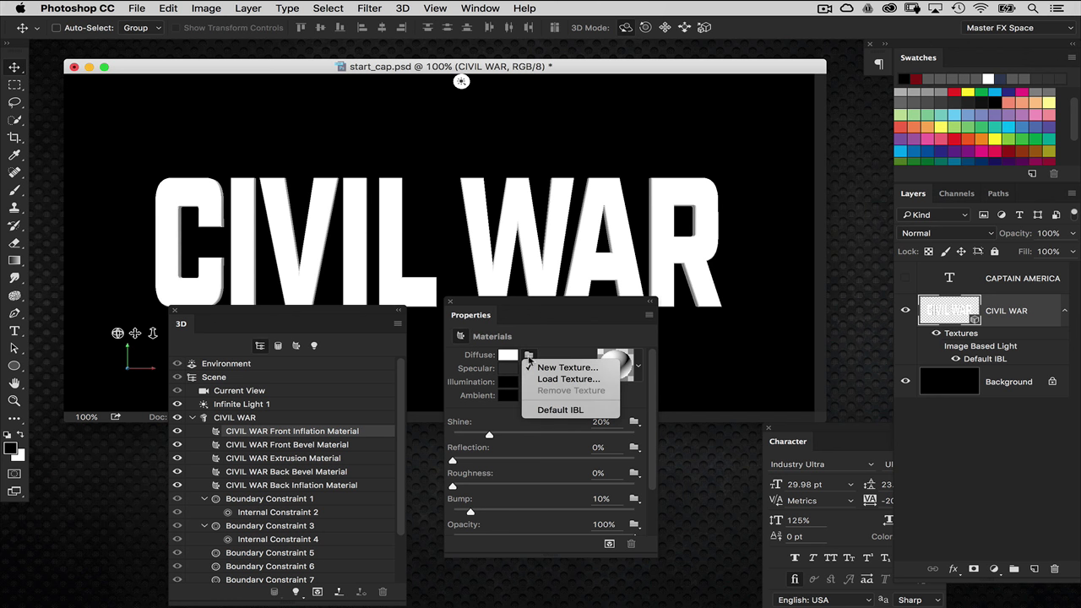
click(574, 369)
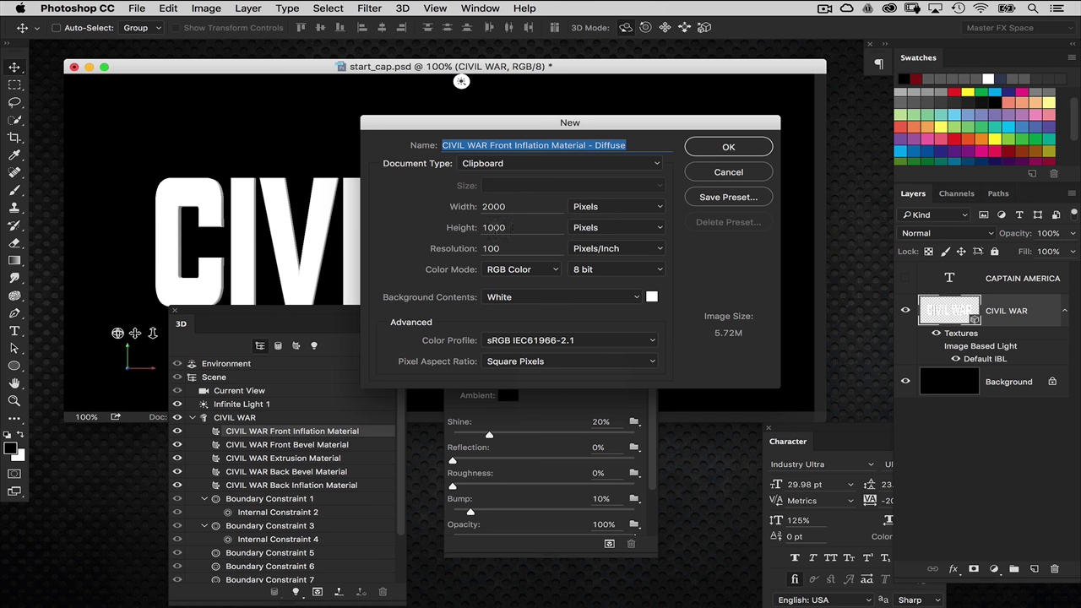
click(732, 150)
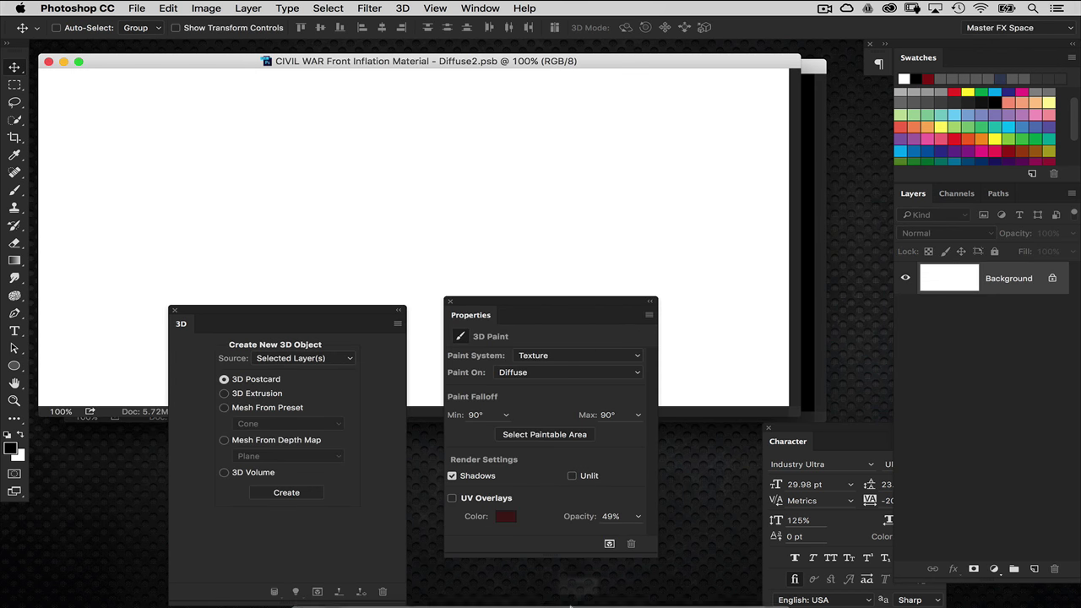
Step: Bring up the concrete photo Fotolia_55894367_Subscription_L.jpg and copy it as a new layer into the diffuse texture document
click(741, 601)
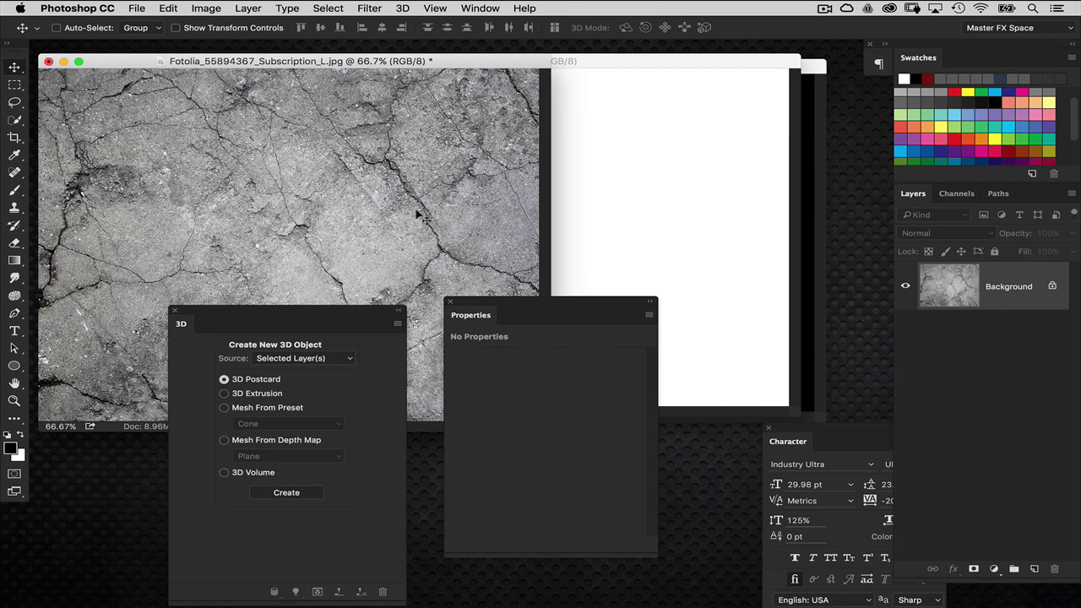
drag(464, 302, 464, 423)
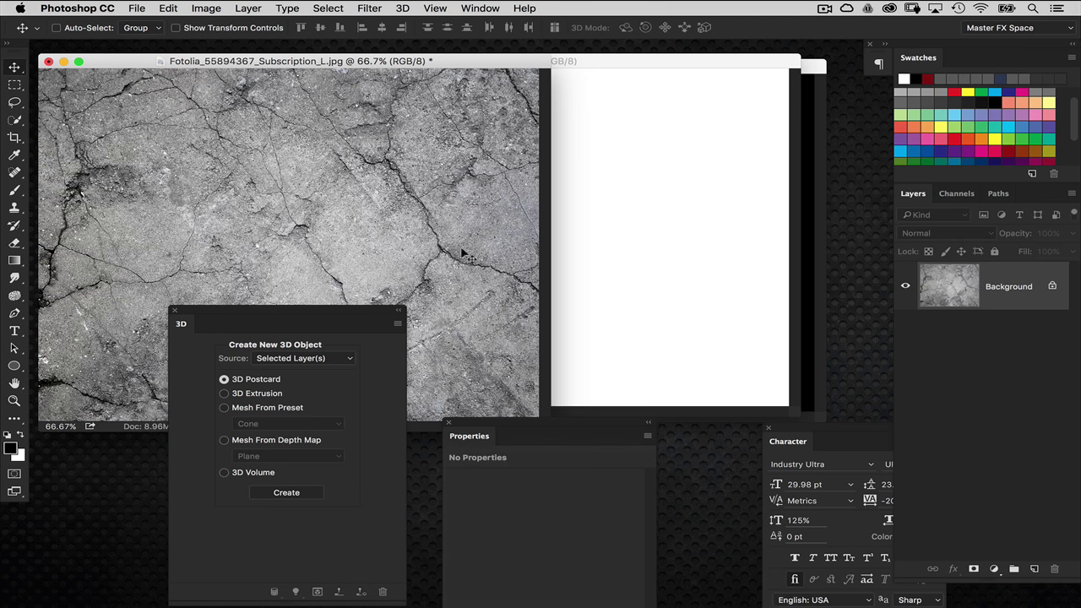
drag(596, 278, 623, 271)
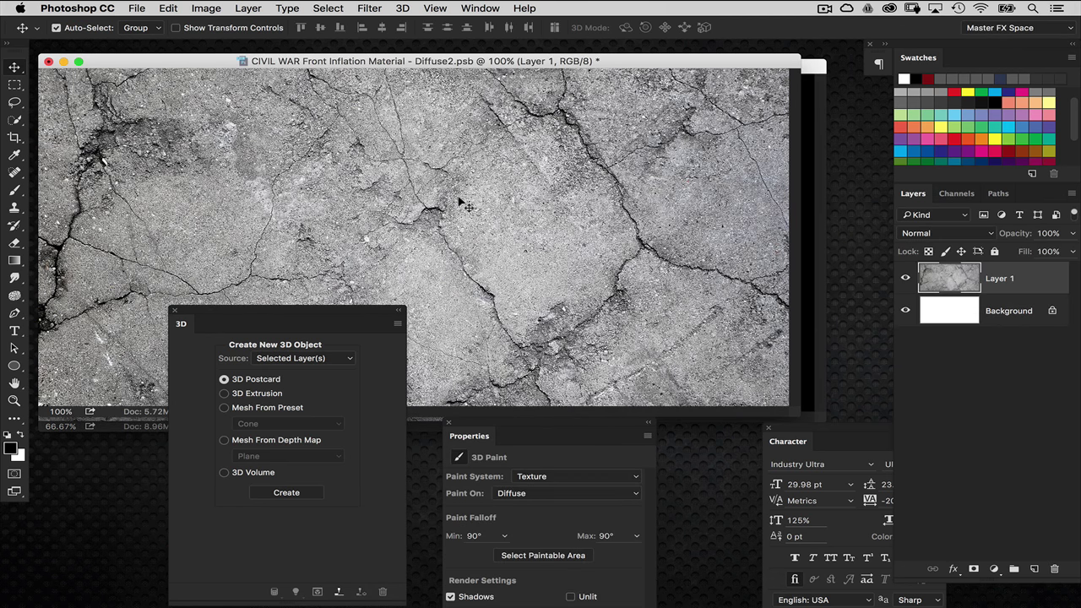
Step: Adjust the concrete layer's fit over the texture canvas with Free Transform and shift it slightly downward
key(super+t)
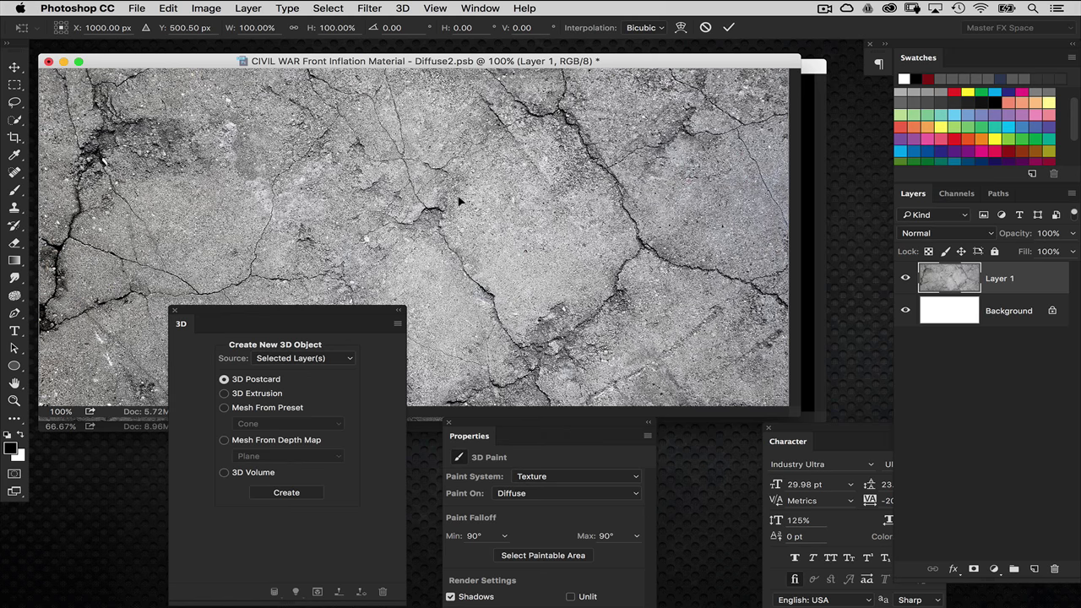
key(super+0)
key(Return)
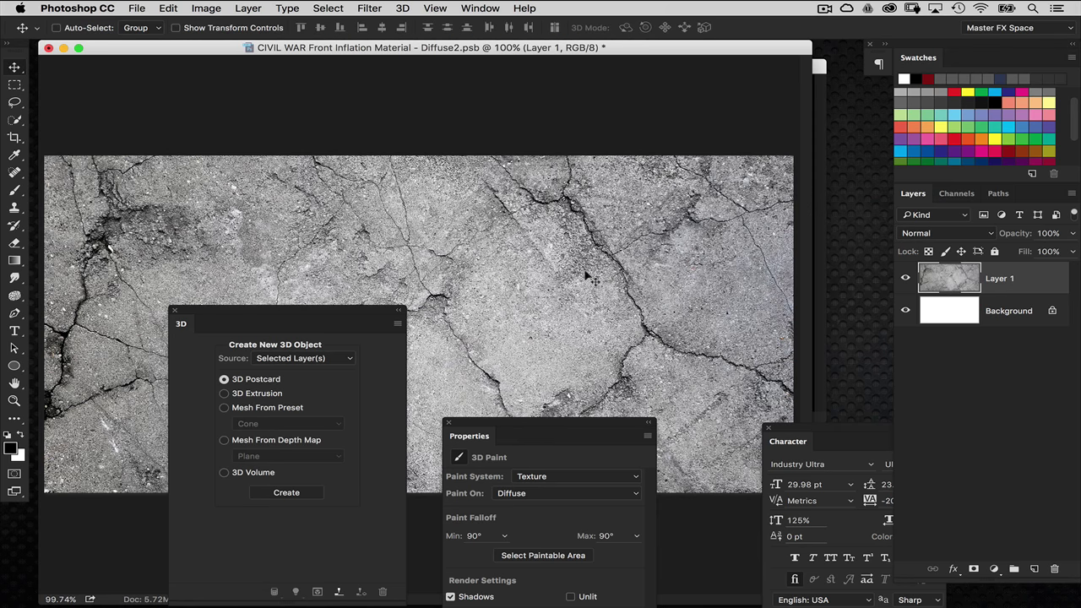
drag(591, 240, 589, 276)
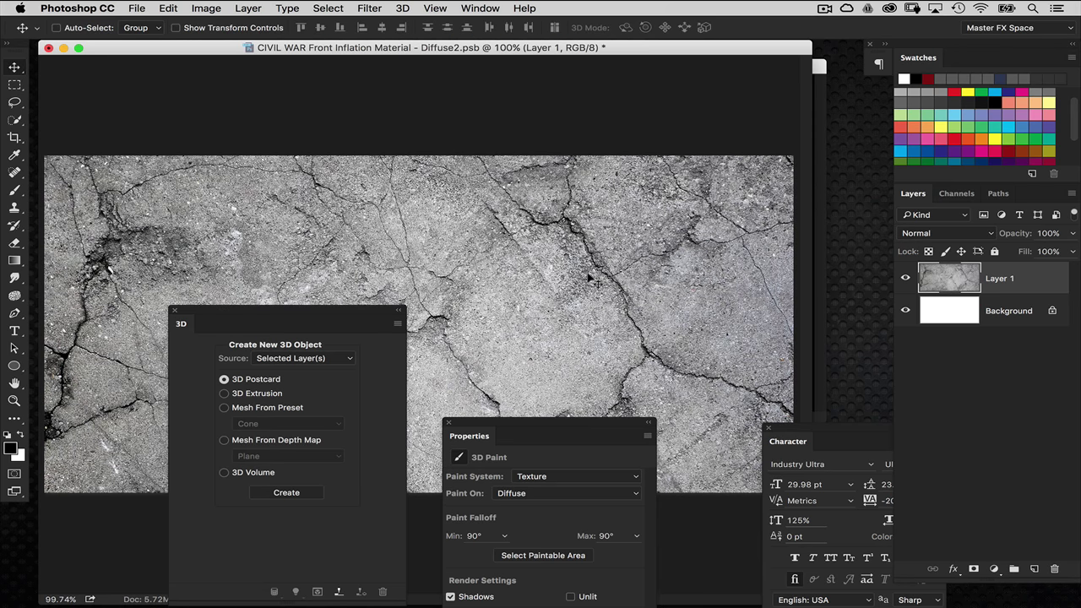
Step: Save and close the diffuse texture document and minimize the concrete photo's window
key(super+w)
key(Return)
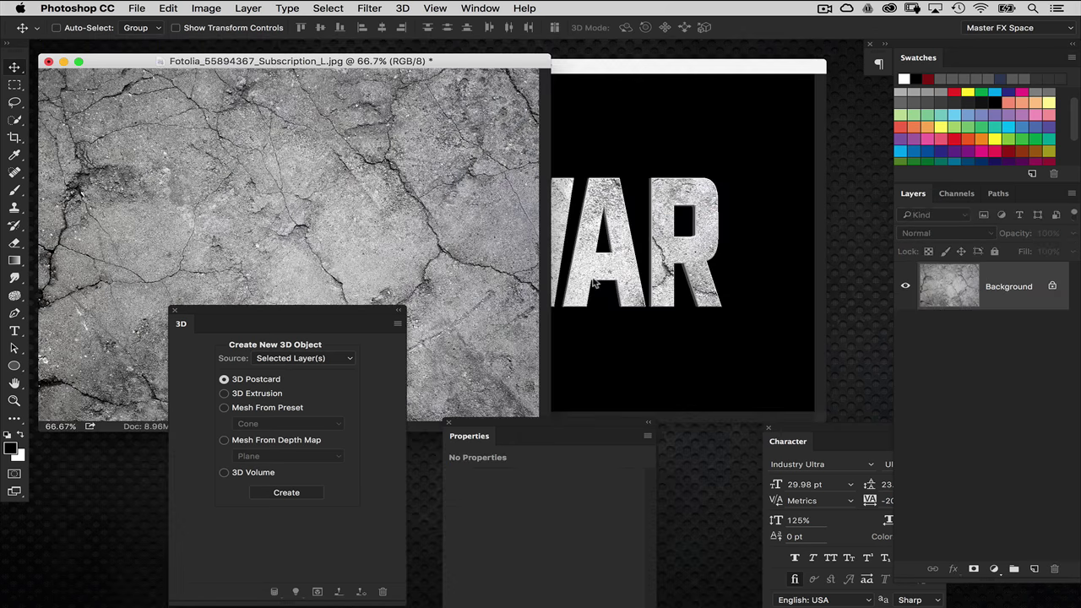
drag(106, 66, 135, 163)
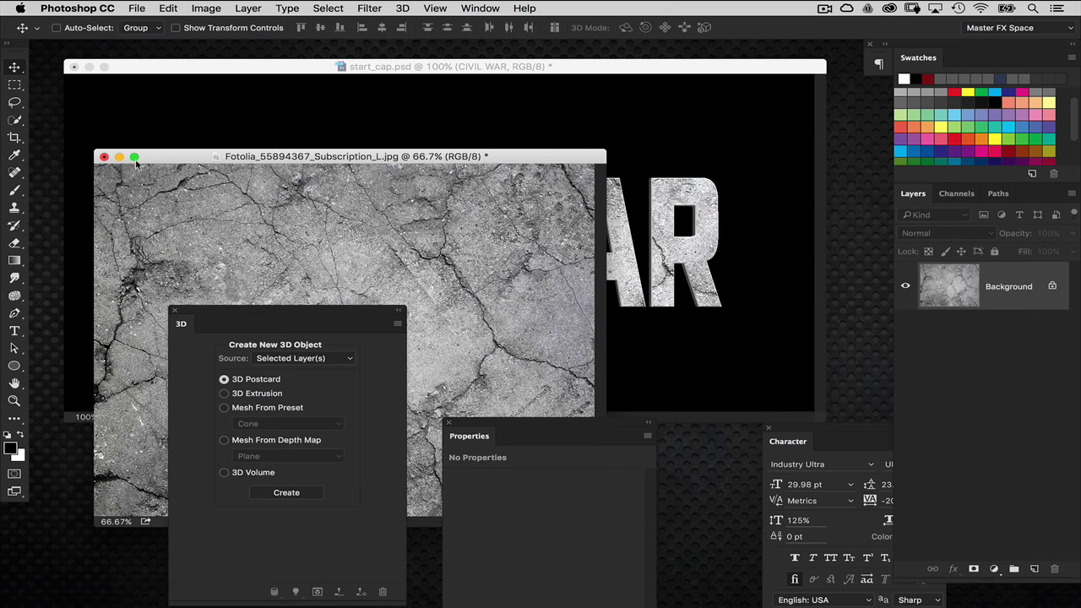
click(119, 156)
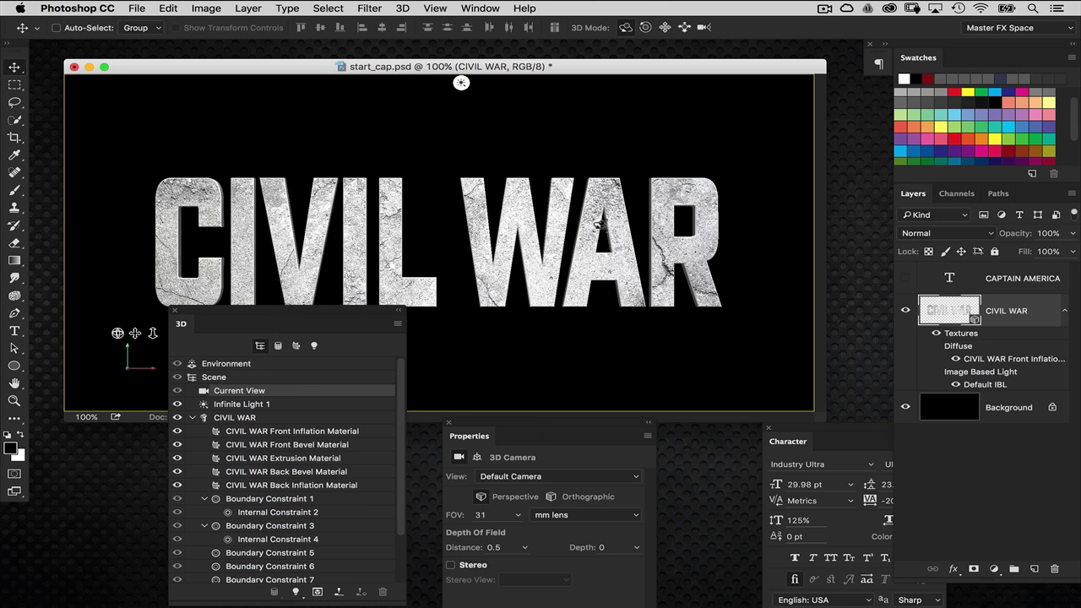
Step: Reopen the Front Inflation Material's diffuse texture for editing, hide the concrete Layer 1 and select the Background layer
click(288, 430)
click(529, 478)
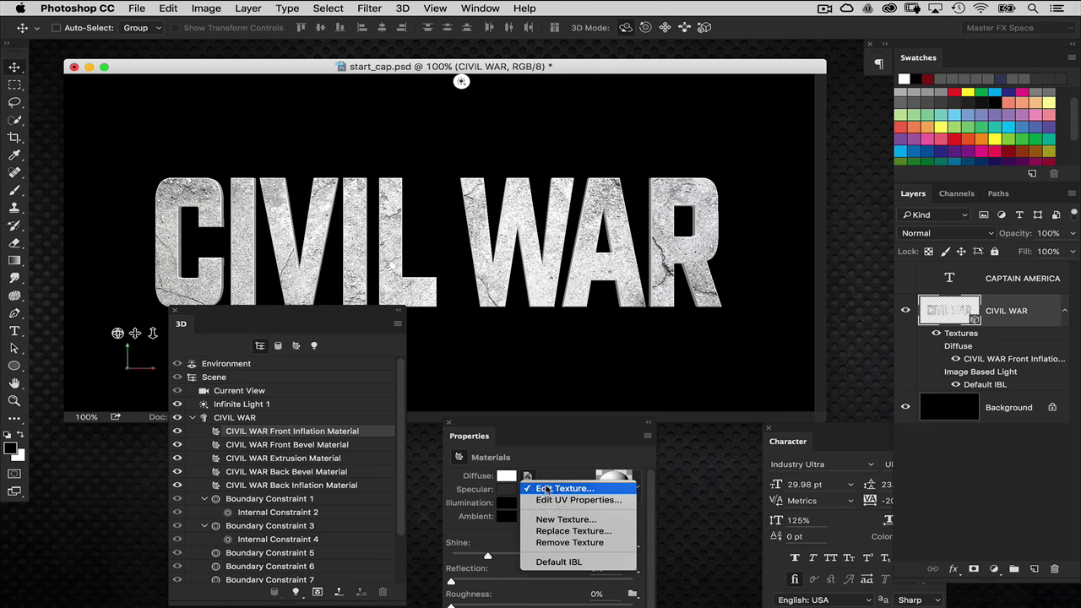
click(549, 486)
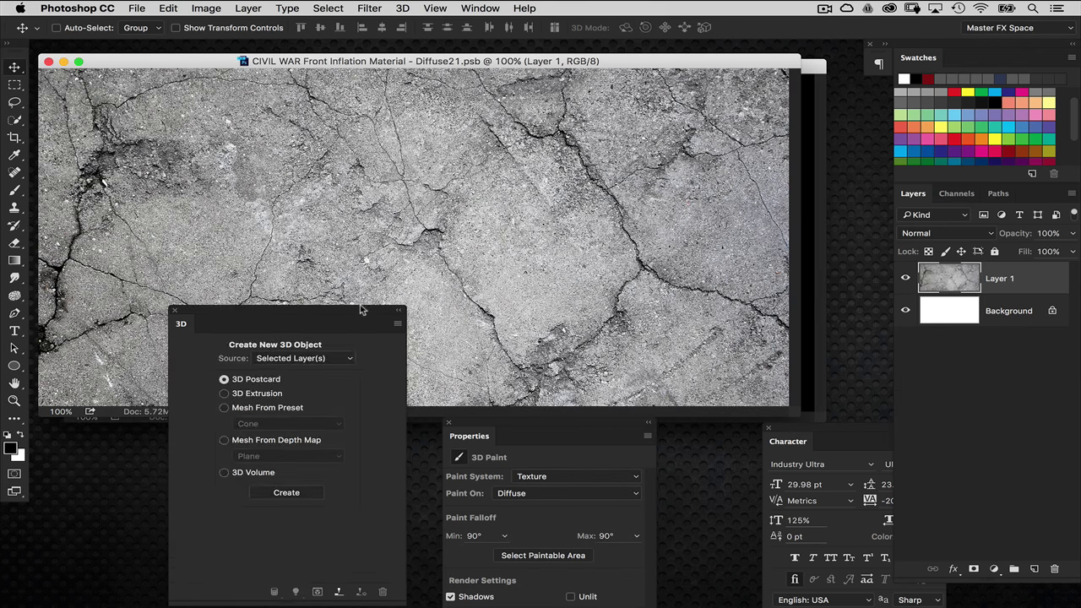
drag(360, 309, 364, 377)
click(905, 278)
click(996, 317)
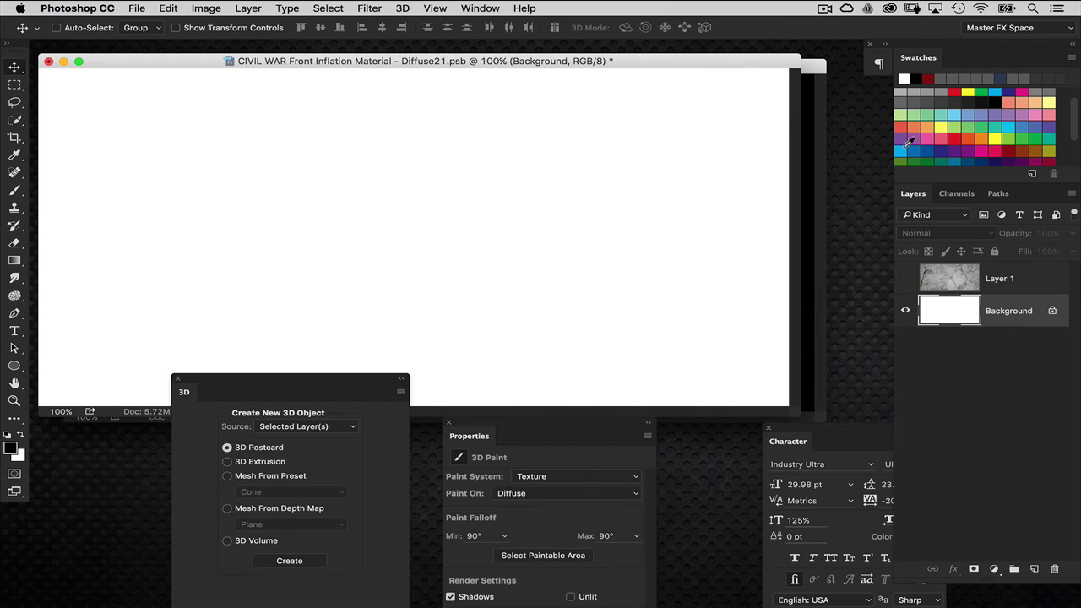
Step: Set the foreground color to dark blue #142b48 and fill the texture's Background layer with it
click(11, 448)
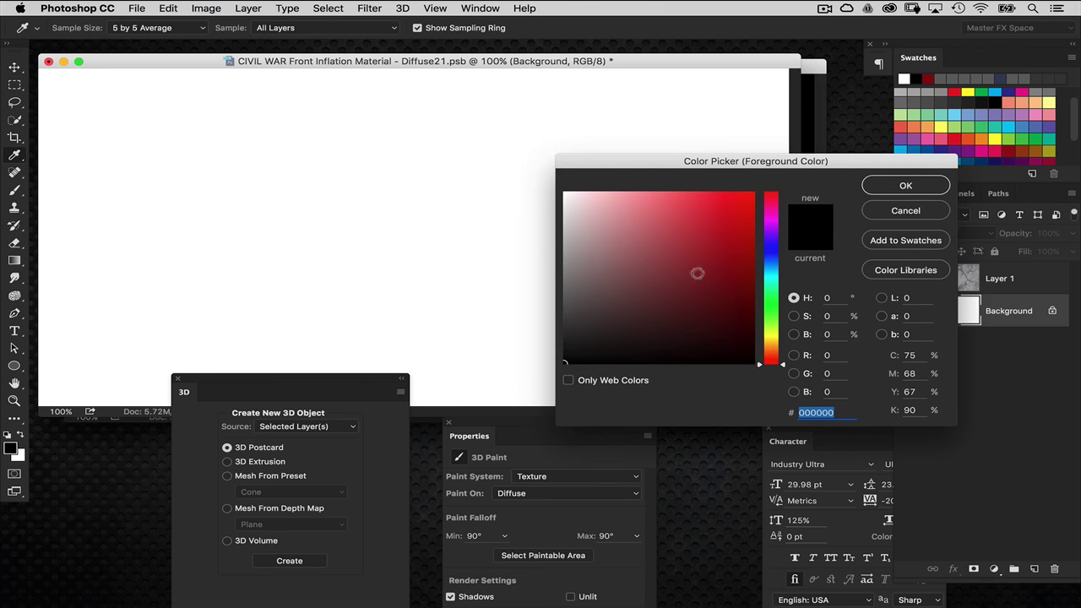
drag(769, 279, 772, 266)
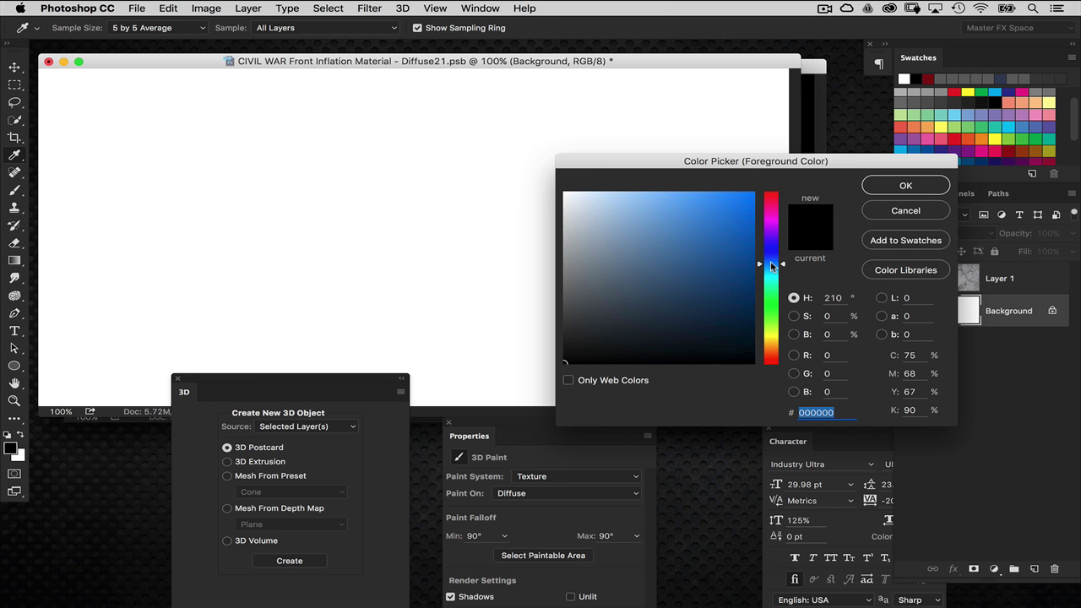
mouse_move(693, 299)
mouse_down()
mouse_move(680, 316)
mouse_move(701, 315)
mouse_up()
click(902, 184)
key(v)
key(alt+BackSpace)
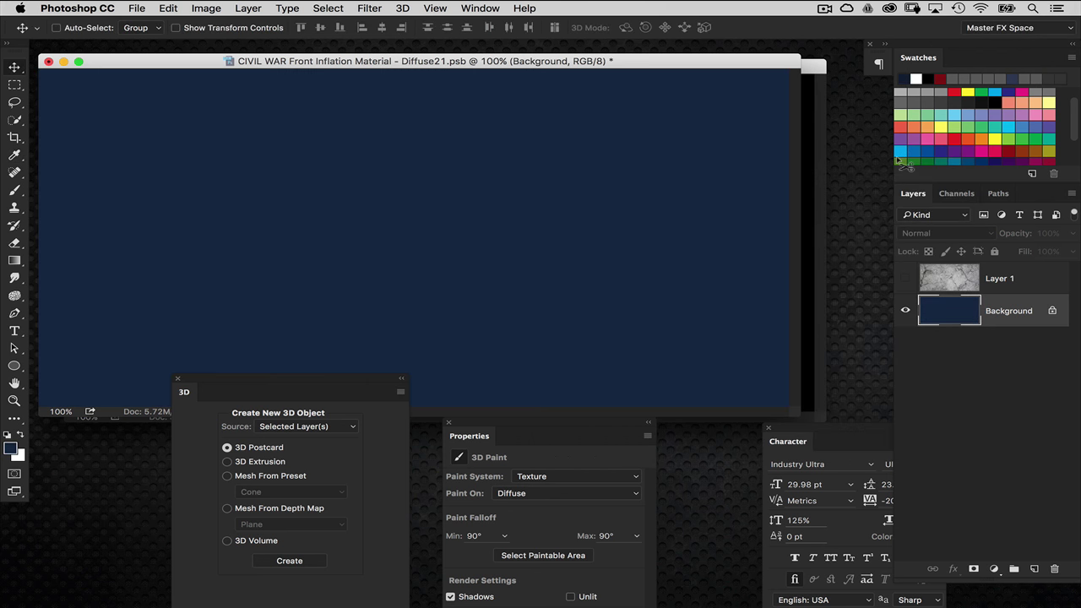
Step: Choose a darker, less saturated navy foreground color and refill the texture's Background layer with it
click(13, 452)
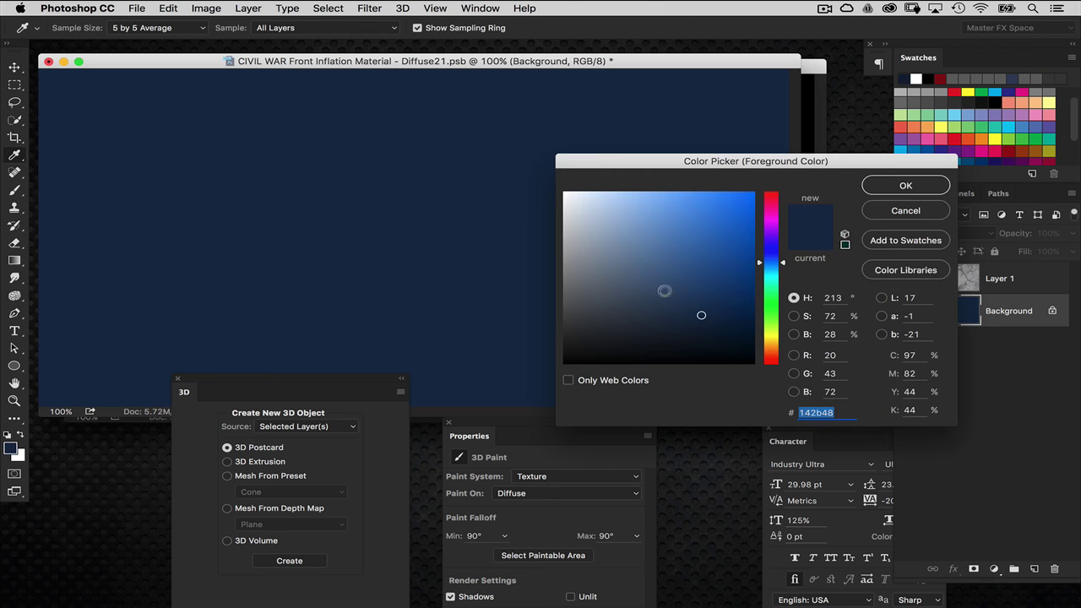
drag(694, 308, 688, 328)
click(870, 186)
key(v)
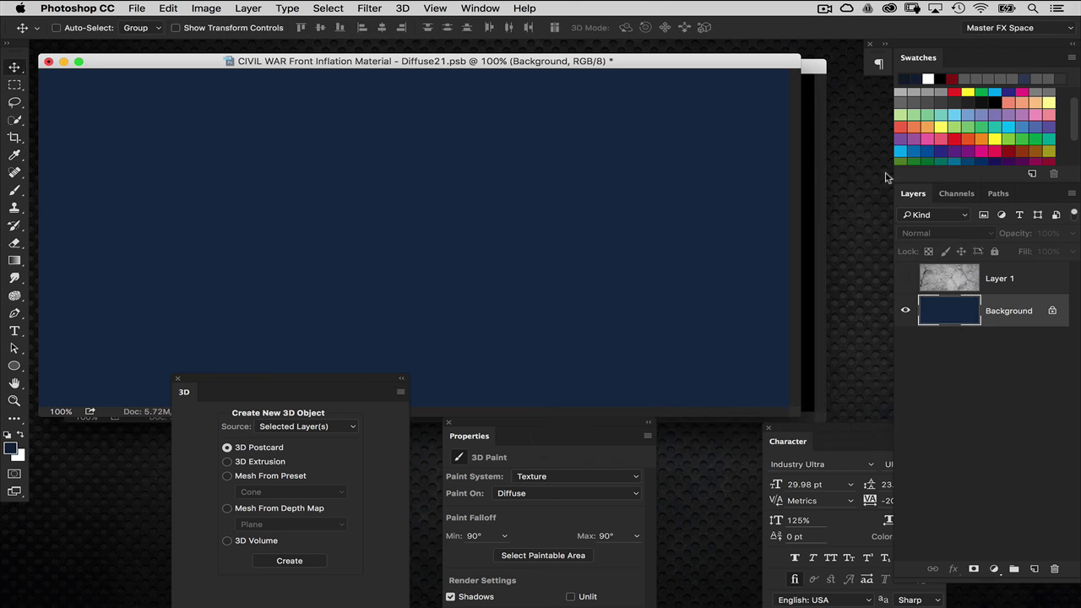
key(alt+BackSpace)
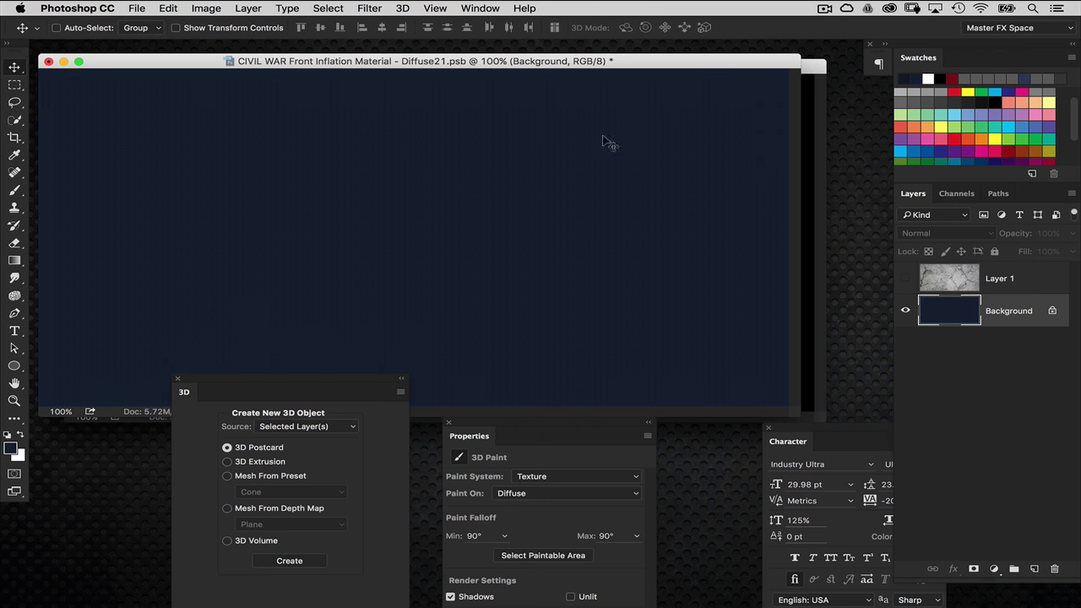
Step: Show the concrete Layer 1 above the navy Background and set its opacity to 50%
click(904, 277)
click(946, 278)
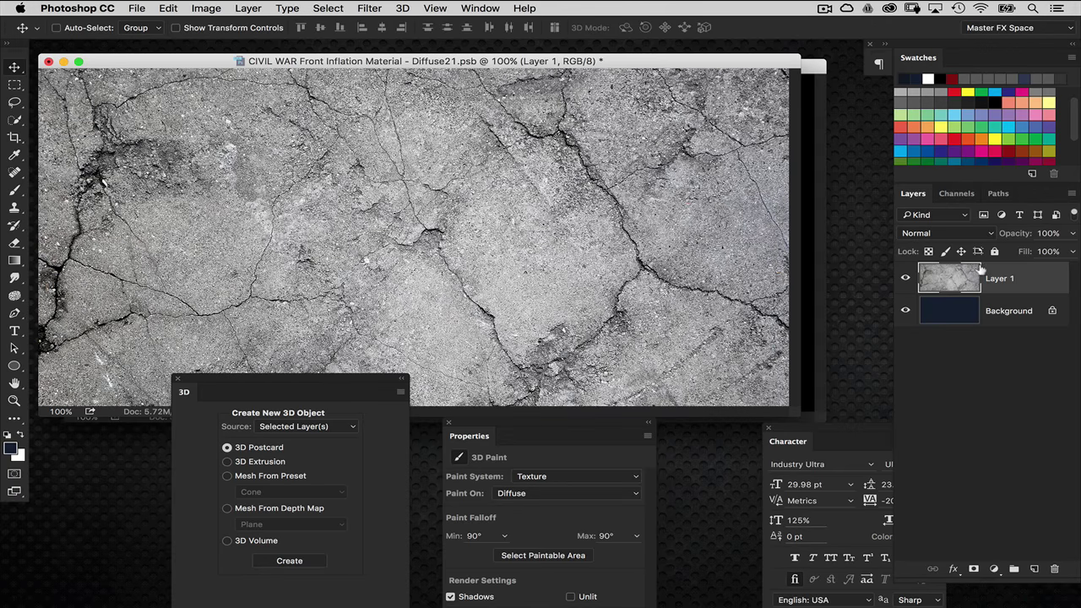
key(7)
key(5)
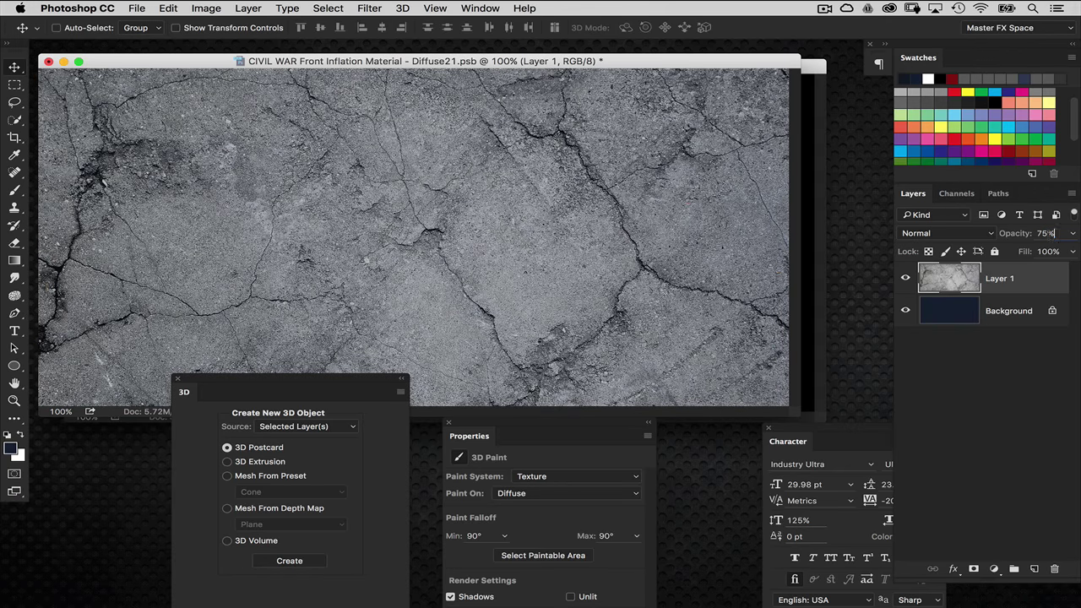
text(65)
key(BackSpace)
key(BackSpace)
key(BackSpace)
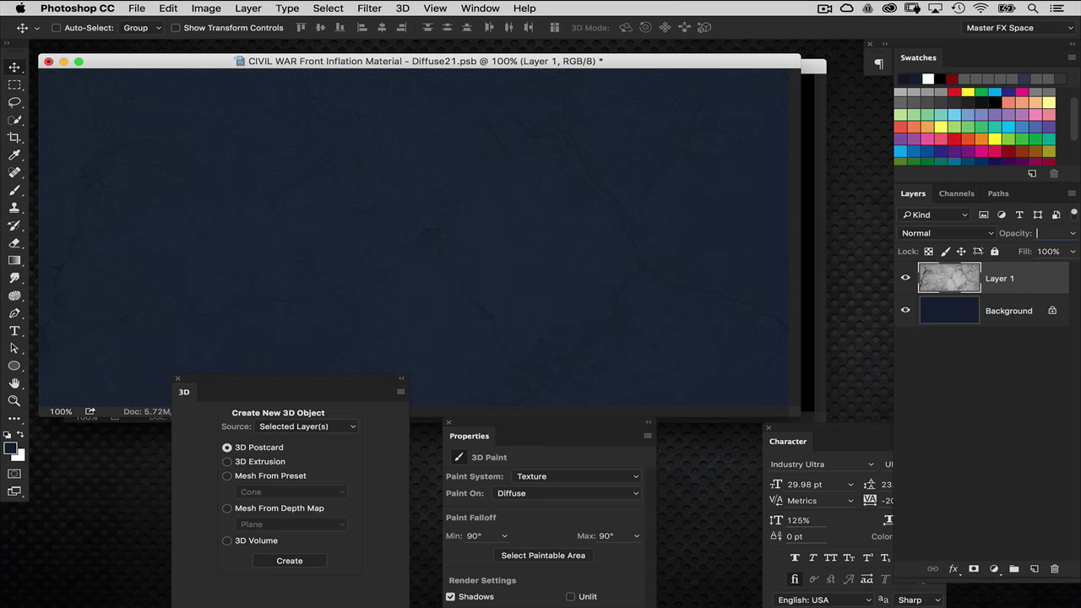
text(50)
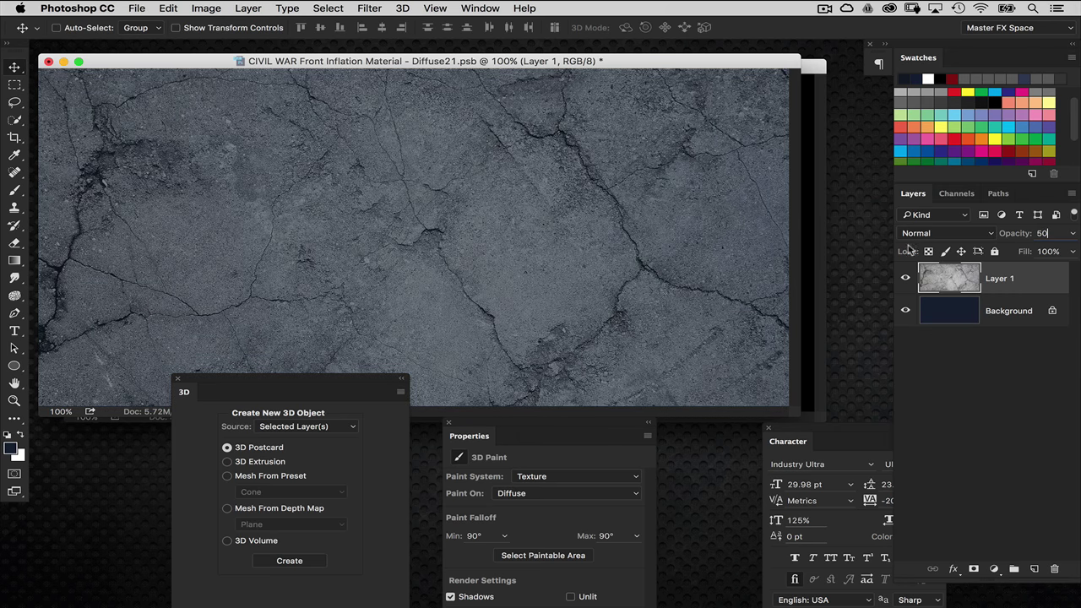
Step: Move the diffuse texture window off the title document, then save and close the texture
drag(695, 68, 720, 96)
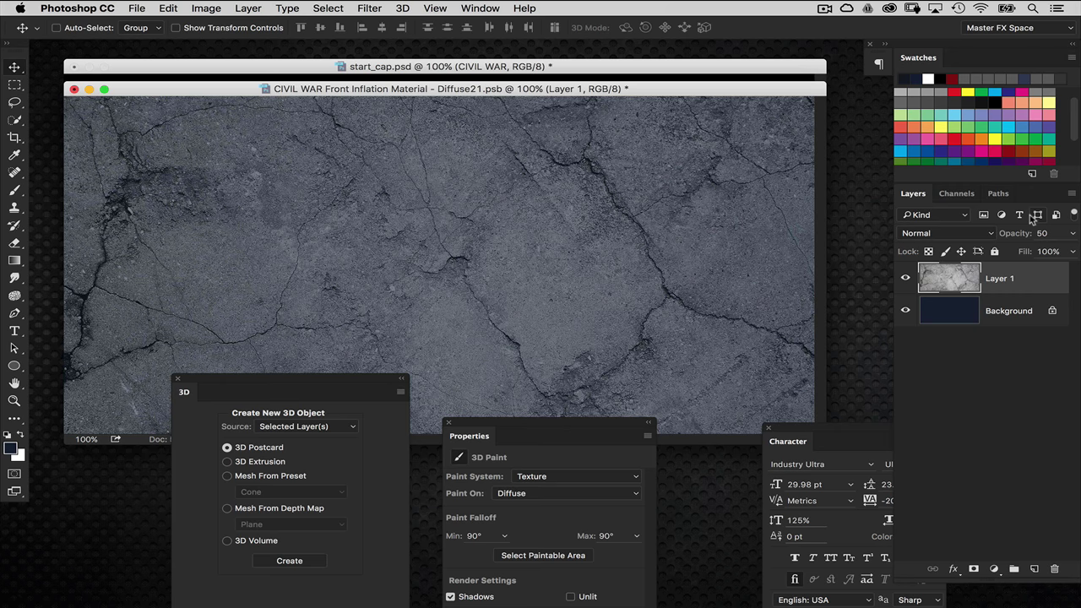
key(super+s)
key(super+w)
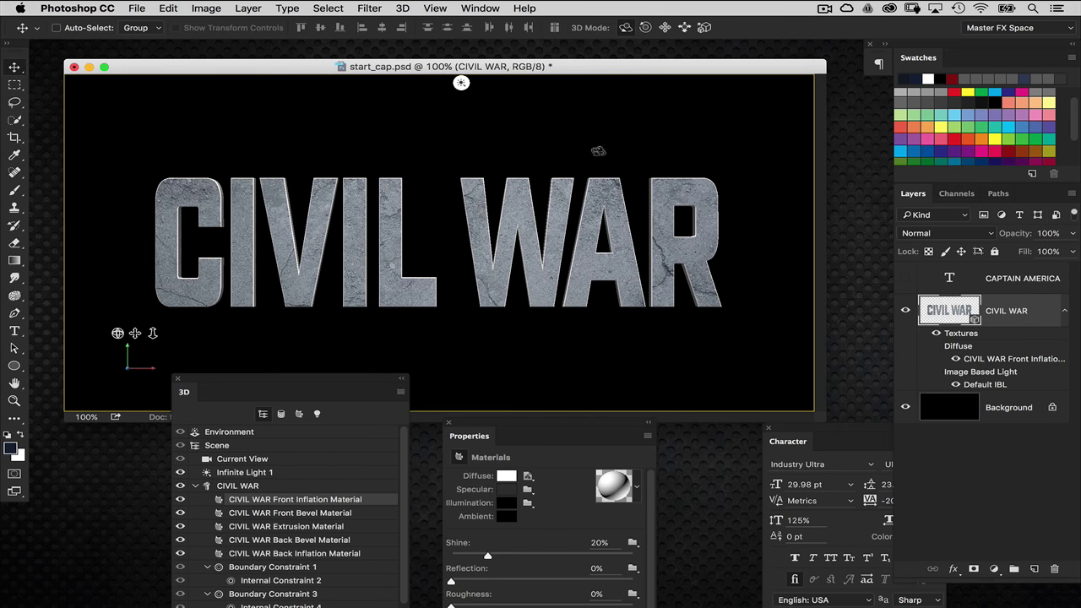
Step: Rotate the environment's image-based light and swing Infinite Light 1 toward the upper right of the CIVIL WAR title
click(317, 414)
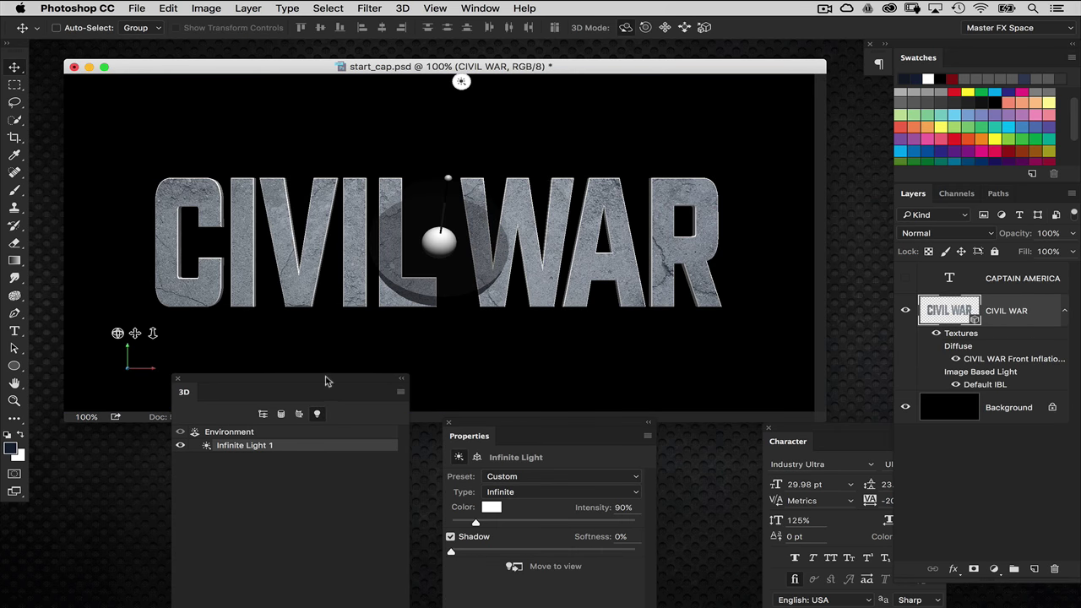
drag(328, 382, 310, 345)
drag(495, 422, 516, 302)
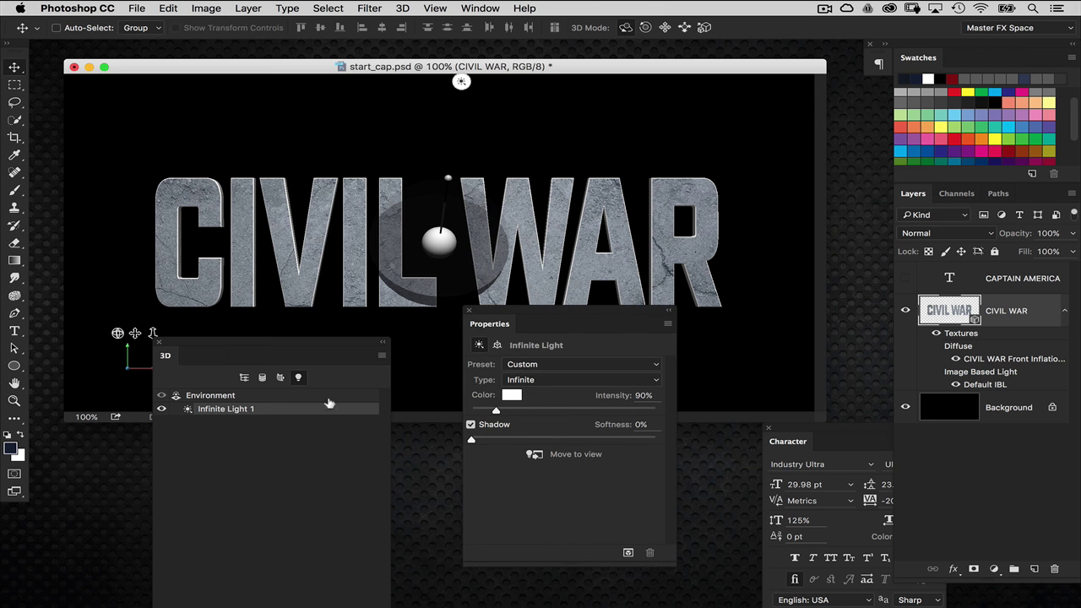
click(226, 394)
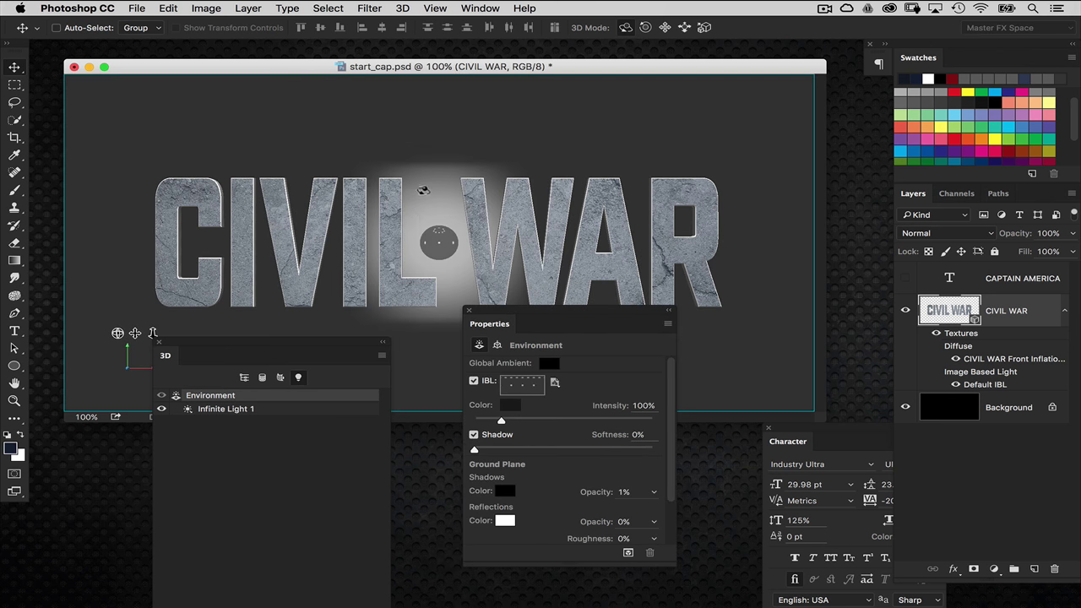
drag(430, 196, 358, 225)
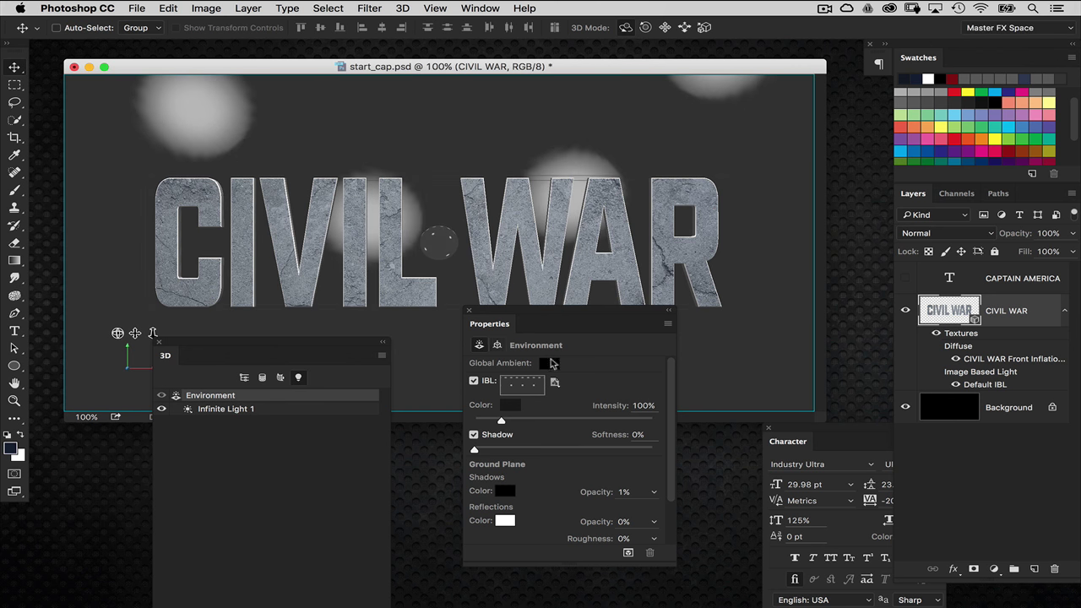
click(276, 409)
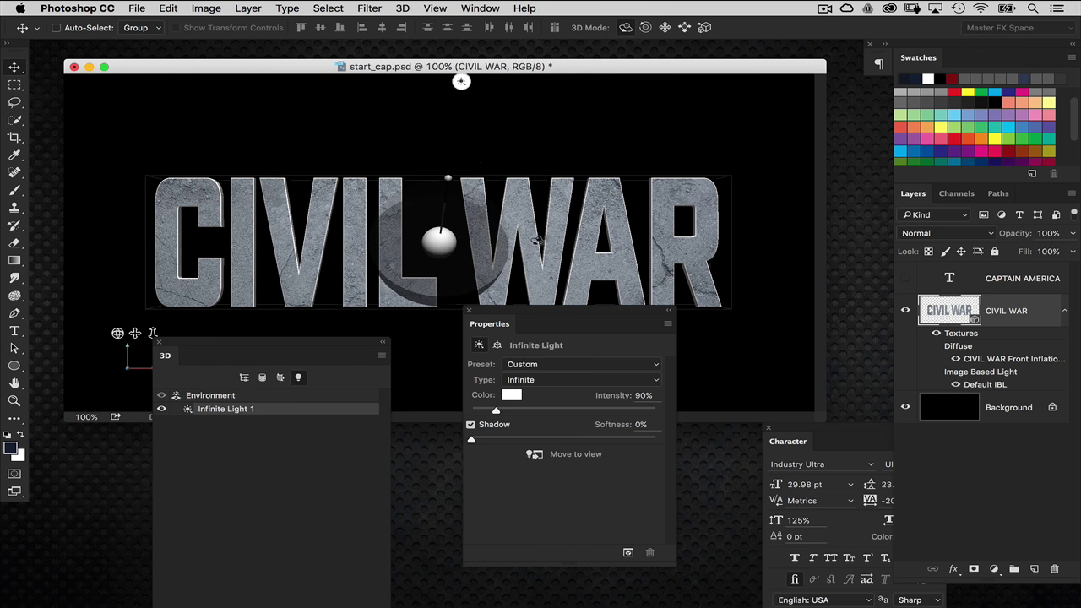
drag(522, 251, 578, 218)
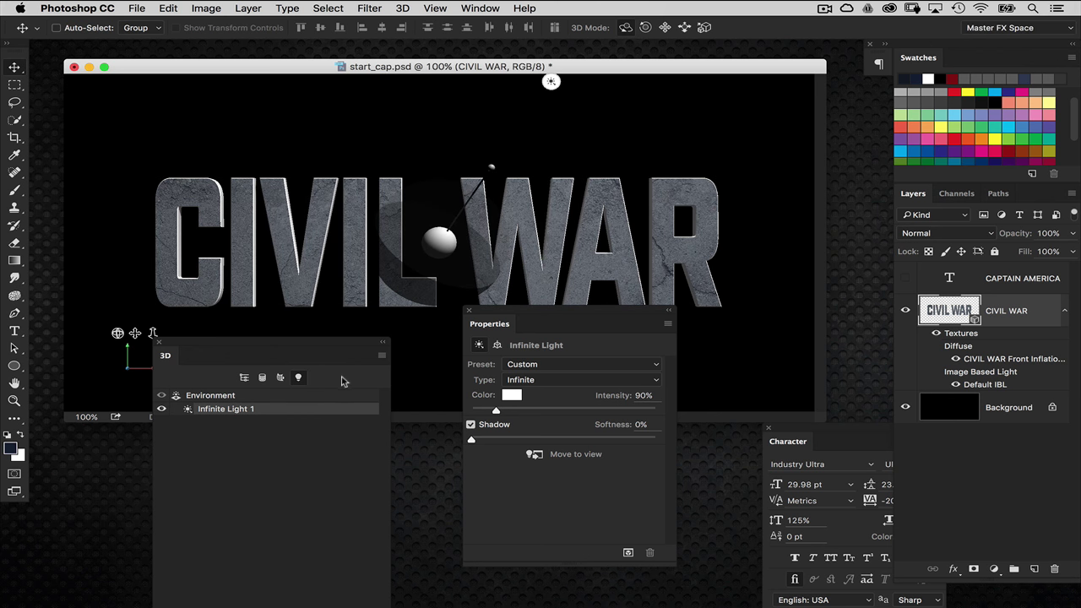
Step: Set the CIVIL WAR Front Inflation Material's shine to 21% and its reflection to 22%
click(245, 378)
click(238, 422)
drag(262, 344, 231, 271)
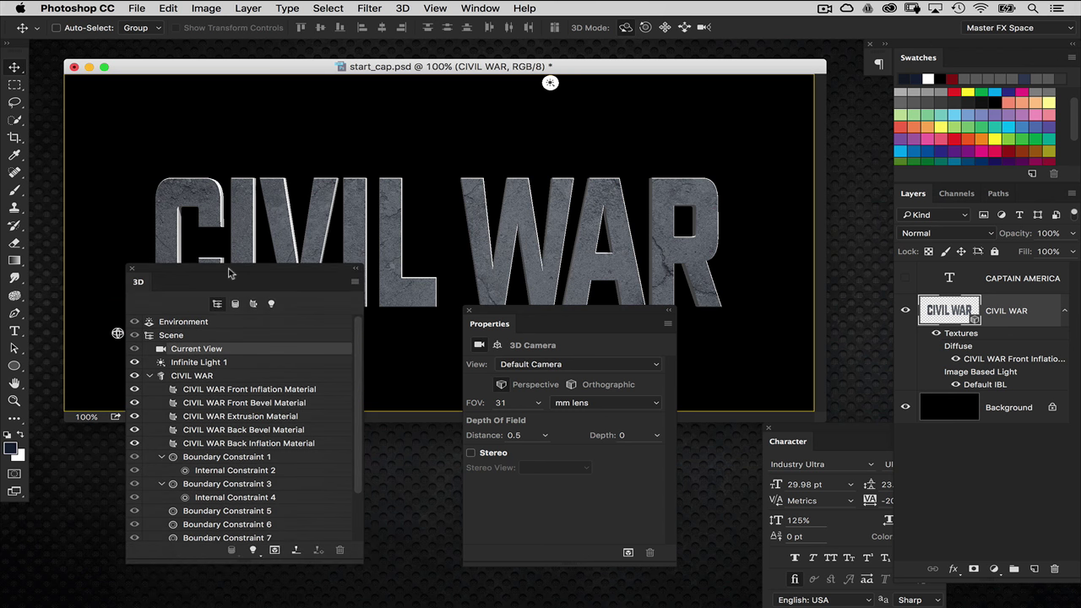
click(211, 387)
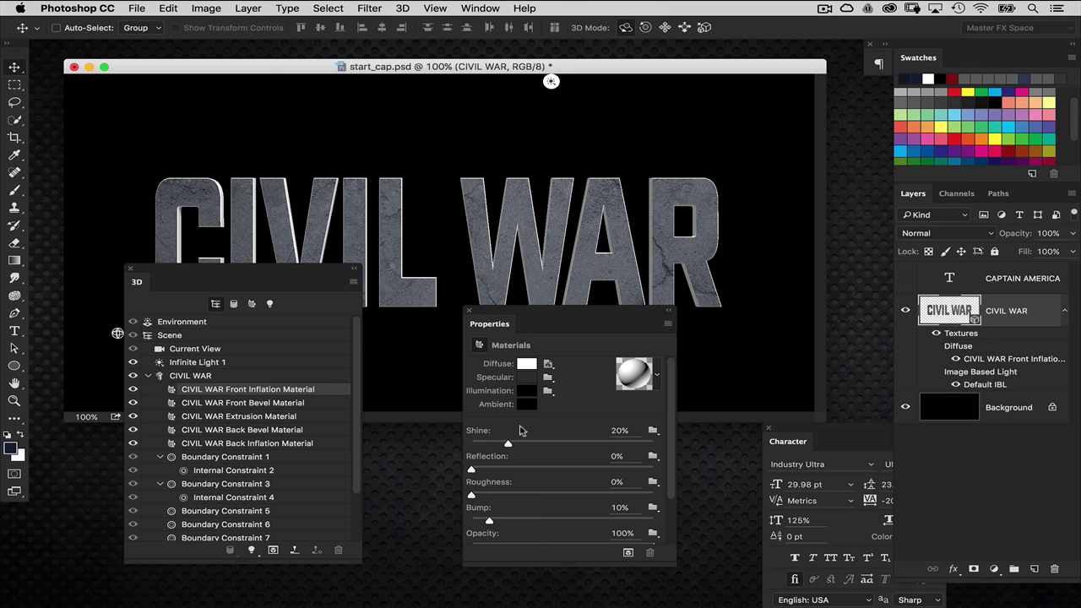
mouse_move(509, 444)
mouse_down()
mouse_move(488, 468)
mouse_move(510, 469)
mouse_move(509, 441)
mouse_up()
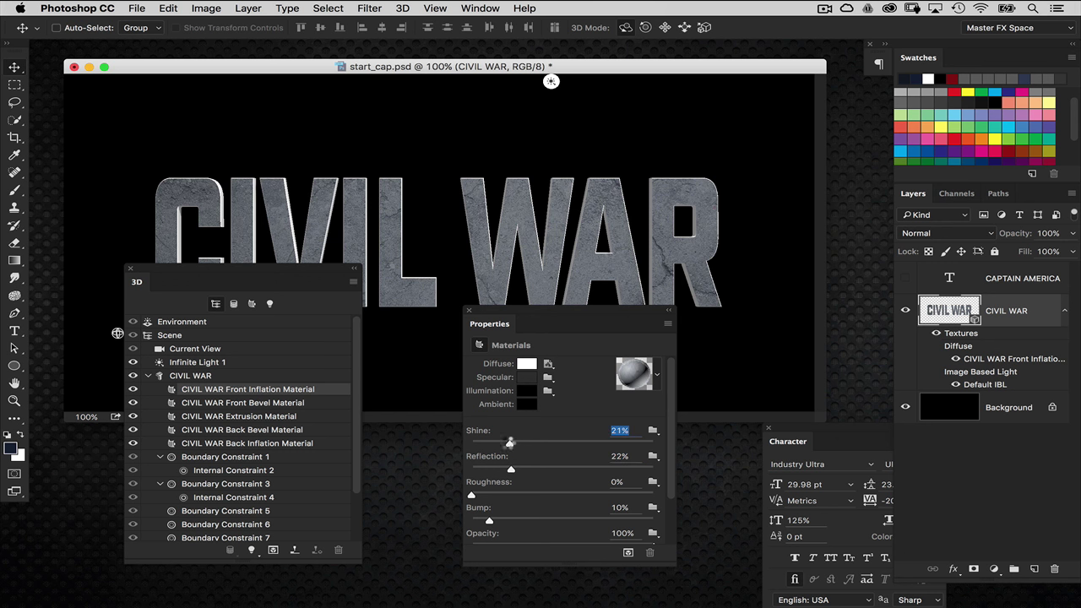
Step: Apply the Front Inflation Material's diffuse texture to the Front Bevel and Extrusion materials and check the textured sides from an angle
click(295, 402)
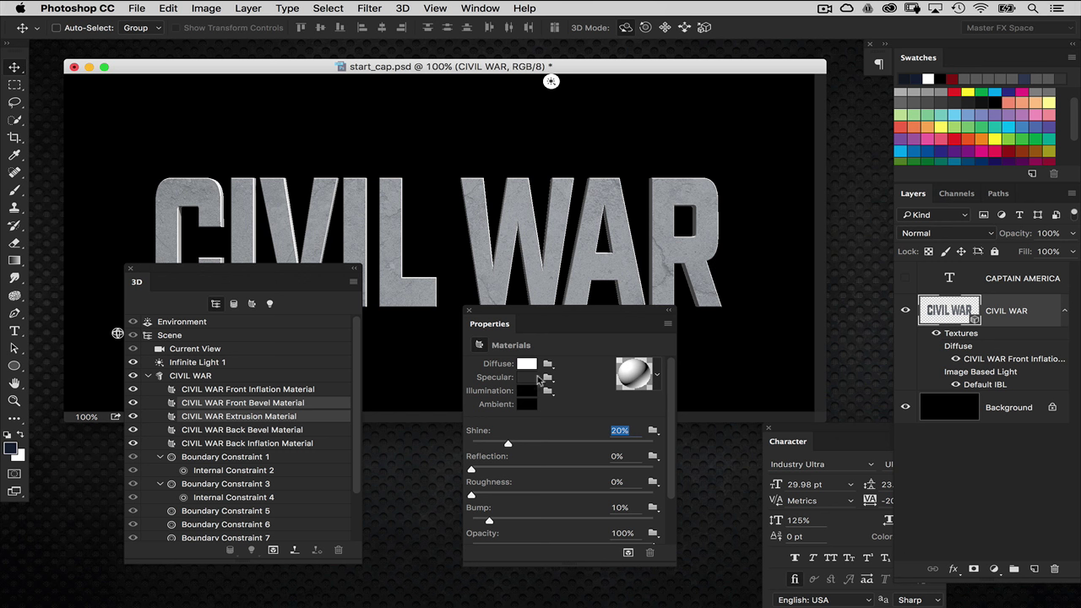
click(548, 364)
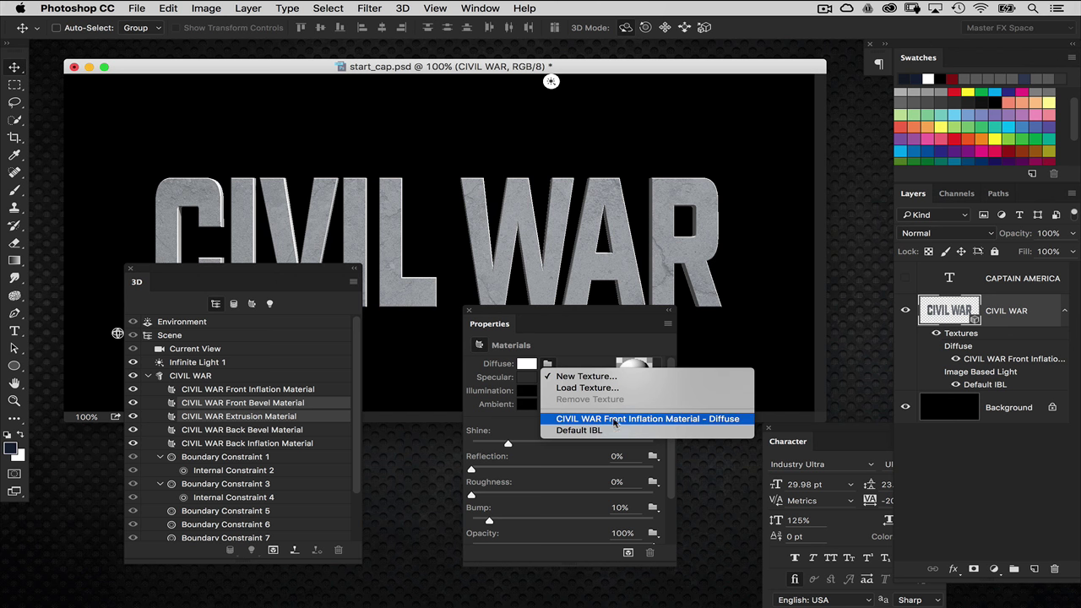
click(678, 420)
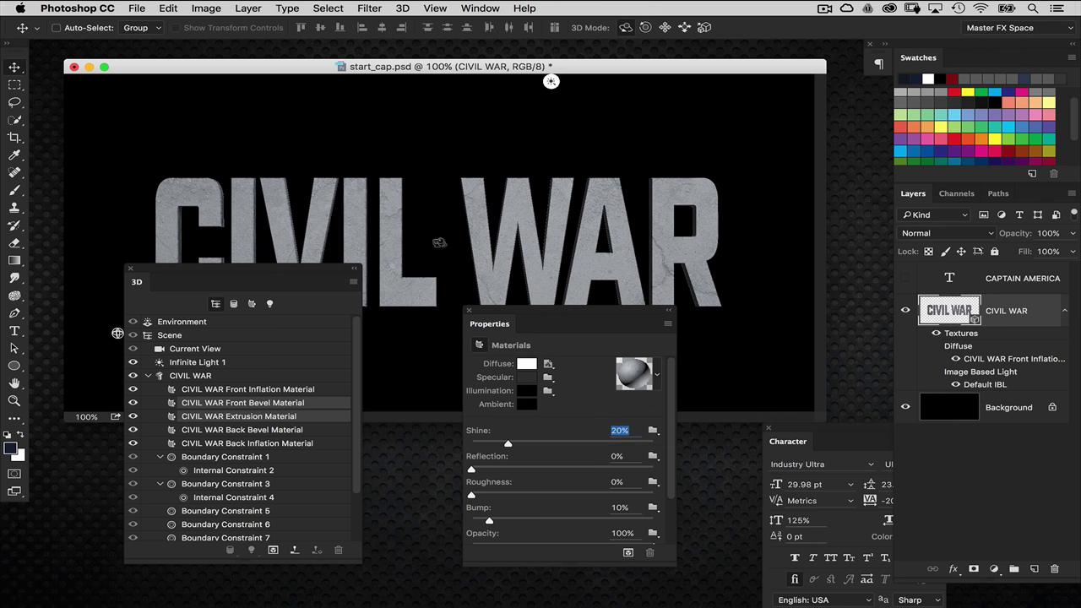
mouse_move(430, 237)
mouse_down()
mouse_move(418, 248)
mouse_move(496, 245)
mouse_move(445, 230)
mouse_up()
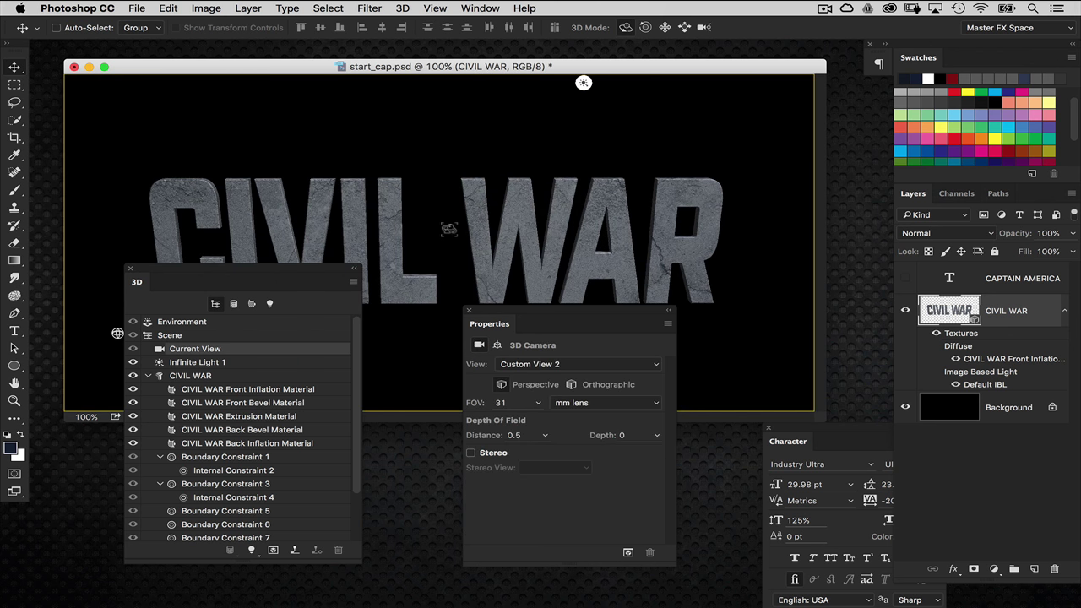
Step: Set the CIVIL WAR Front Bevel Material's shine to 51% and its reflection to 52%
click(265, 402)
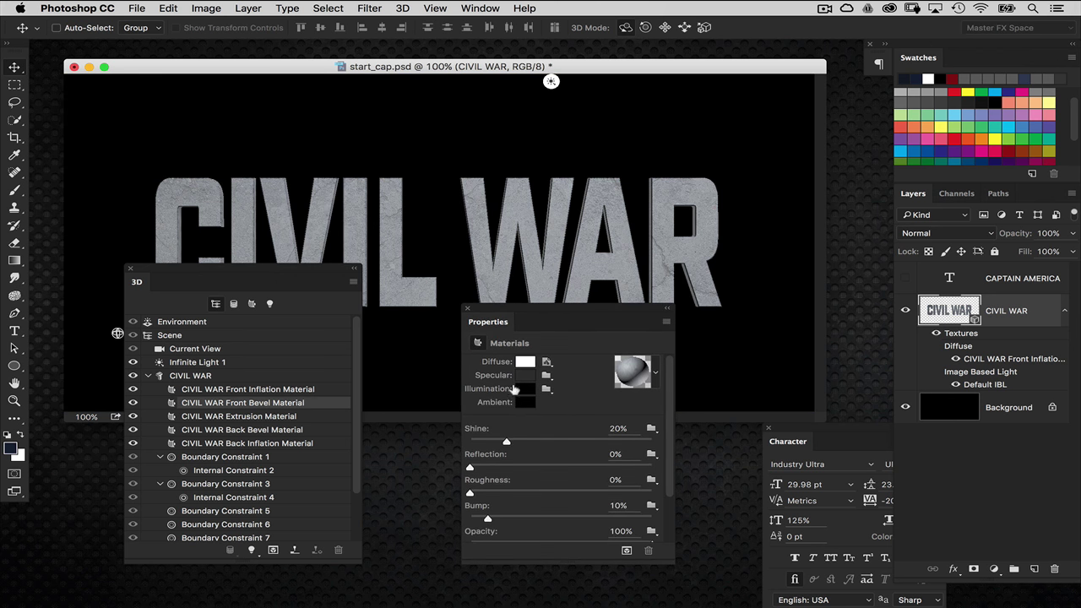
click(562, 441)
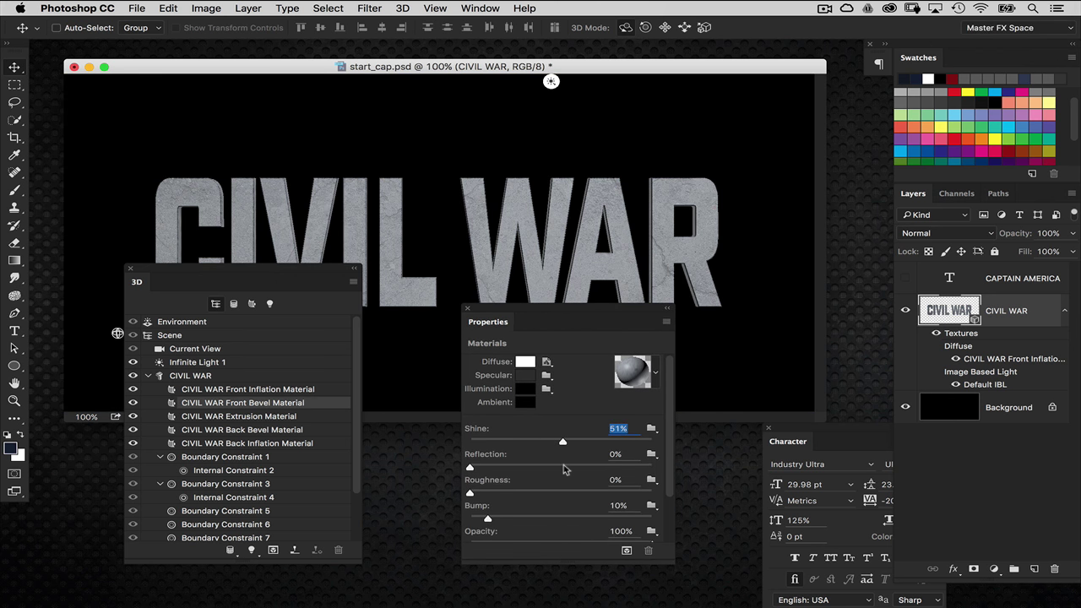
click(564, 466)
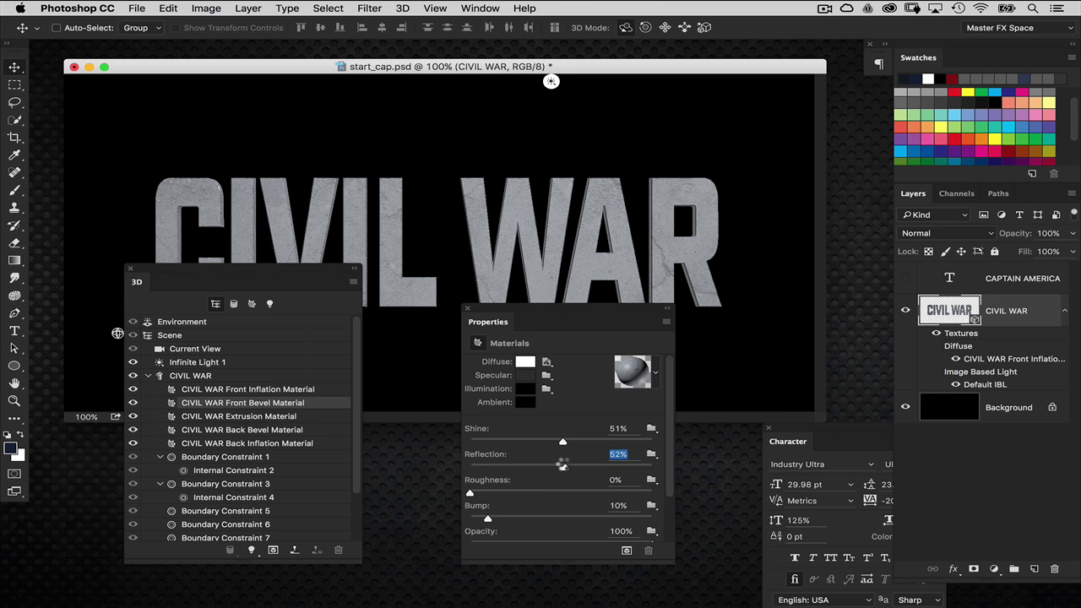
Step: Set both the reflection and the shine of the CIVIL WAR Extrusion Material to 26%
click(327, 418)
click(517, 467)
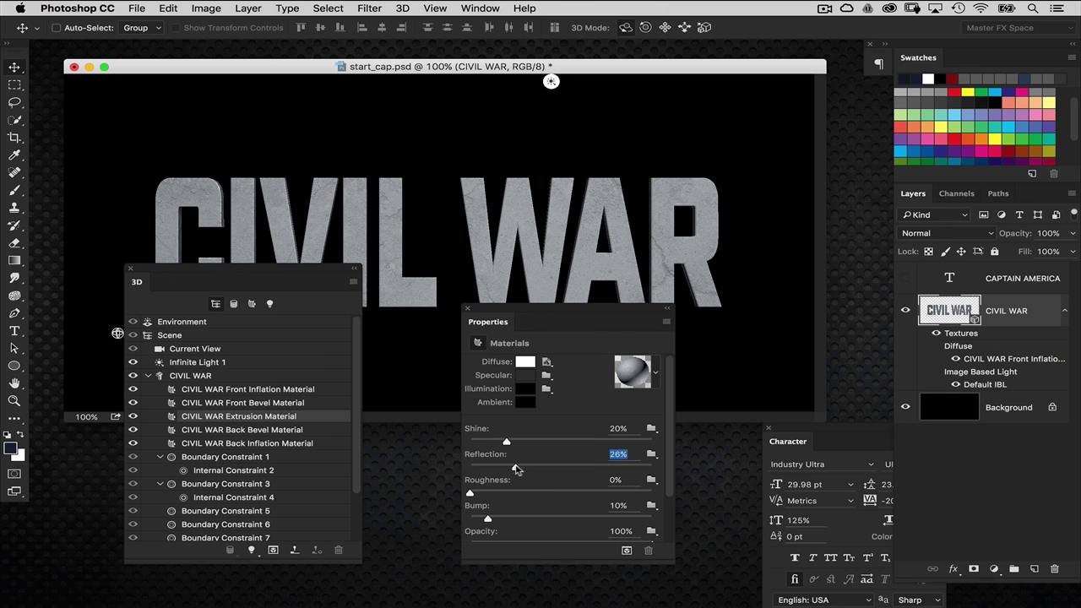
click(518, 441)
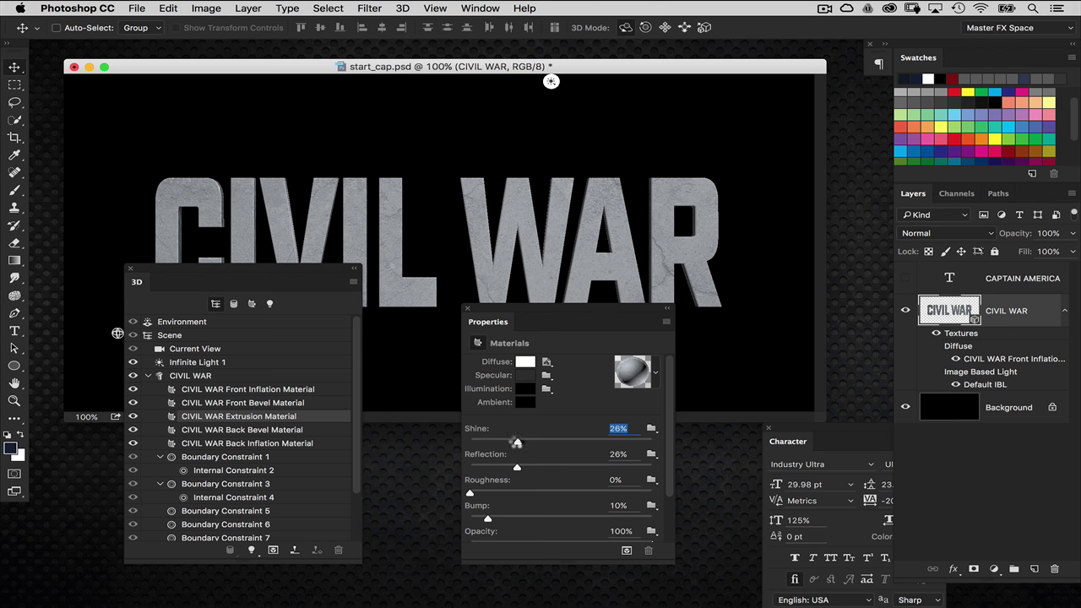
click(417, 172)
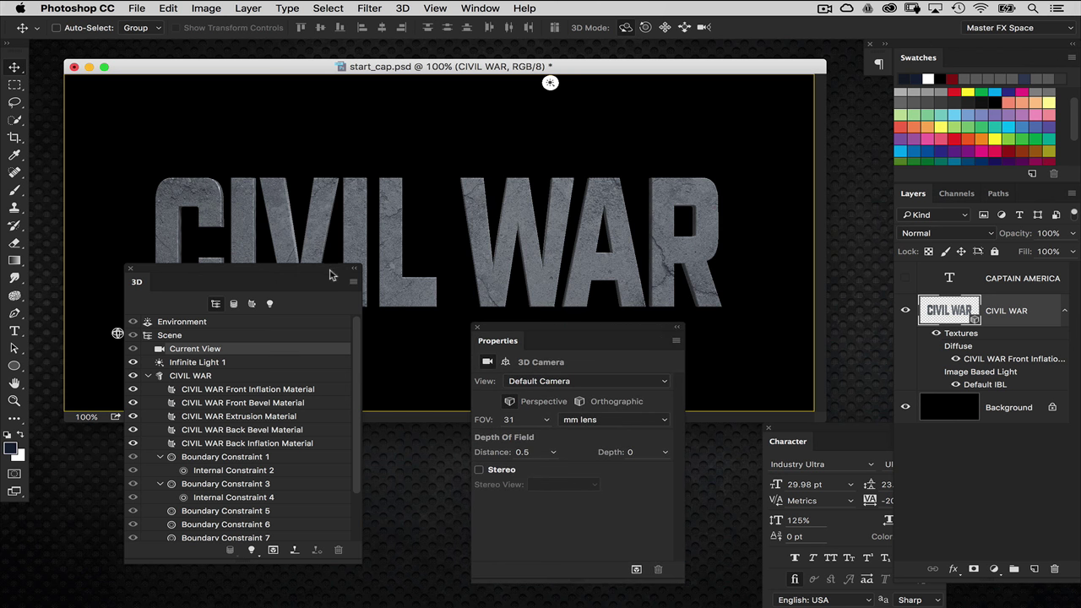
Step: Reorient Infinite Light 1 to shine more directly onto the front of the title
drag(331, 275, 331, 331)
click(268, 360)
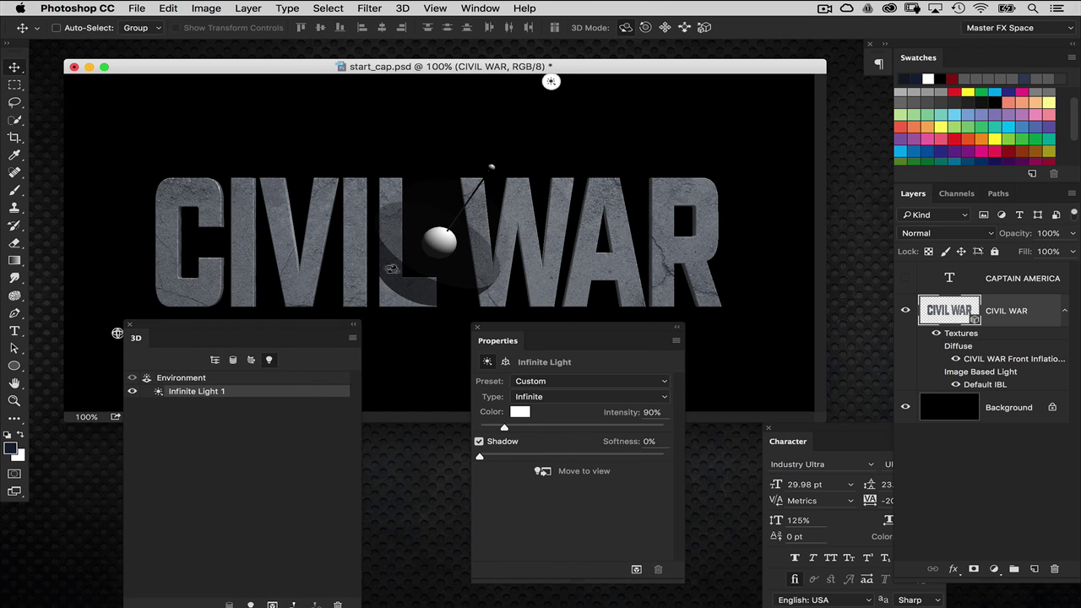
drag(391, 269, 521, 337)
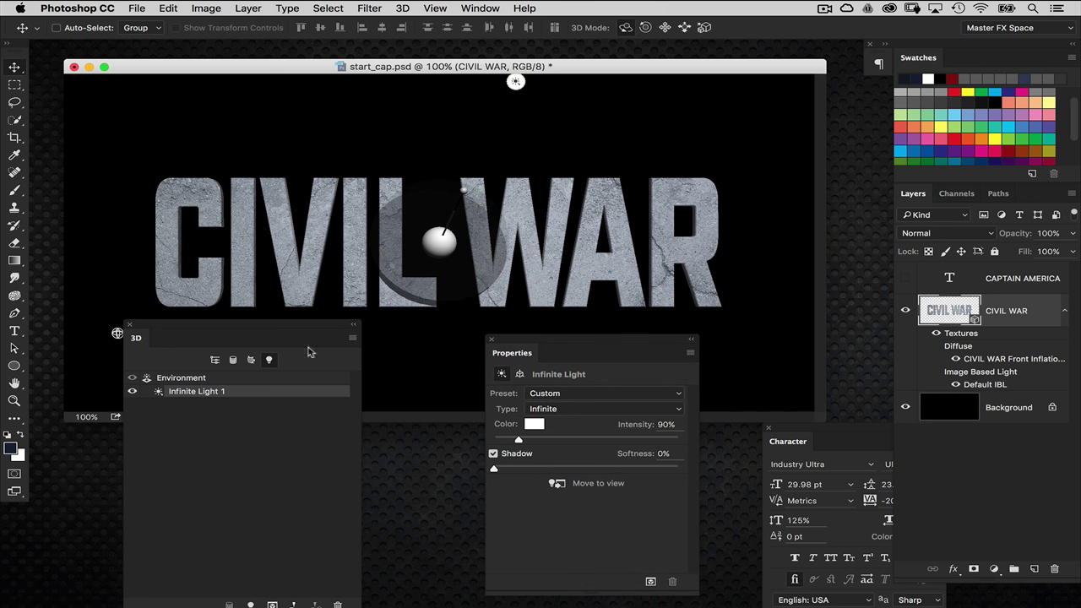
Step: Change the infinite light's type to Point and move the light to the current view
drag(275, 329, 317, 332)
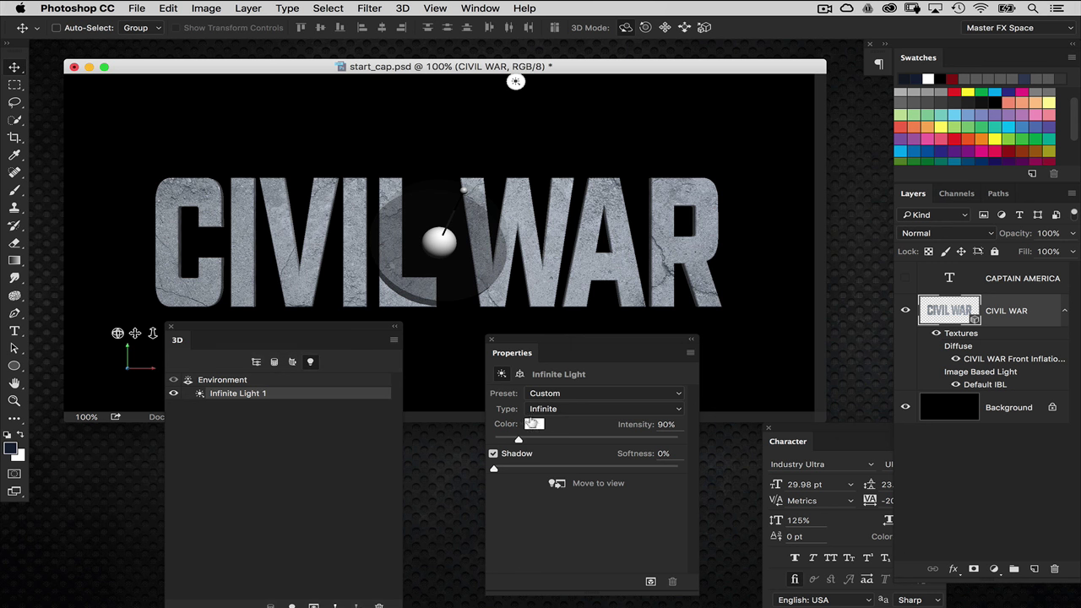
click(564, 410)
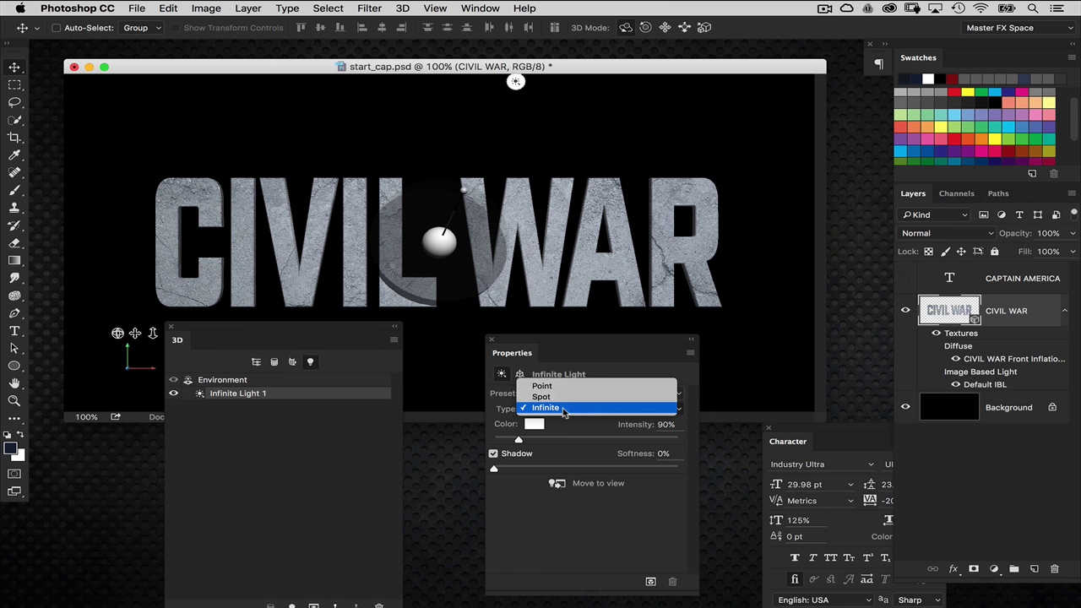
click(566, 386)
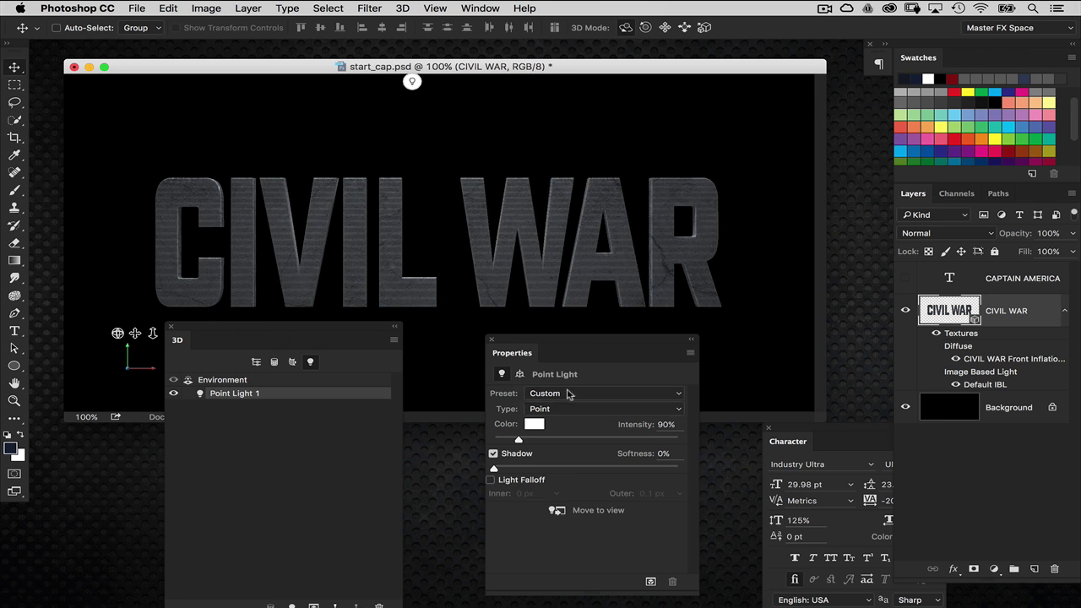
click(556, 510)
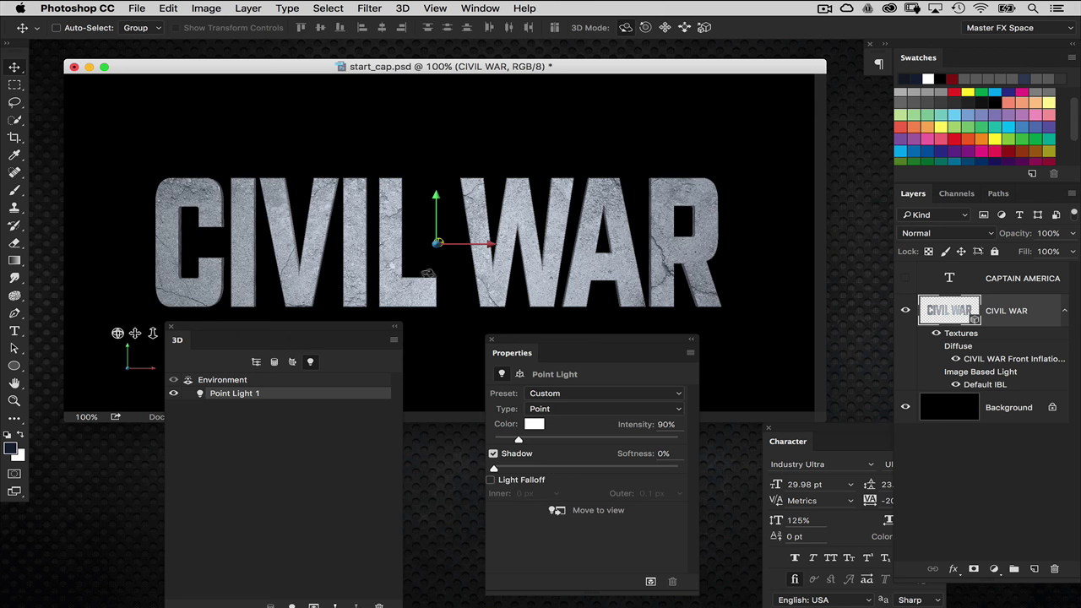
Step: Reposition the point light by sliding it in depth and raising it above the CIVIL WAR letters
click(685, 27)
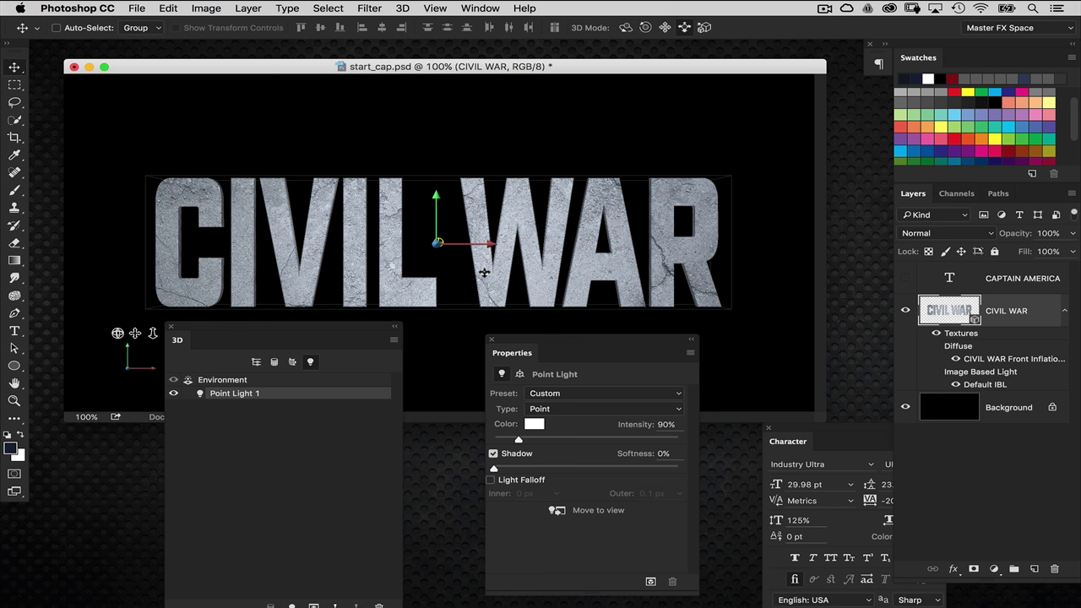
drag(484, 272, 473, 162)
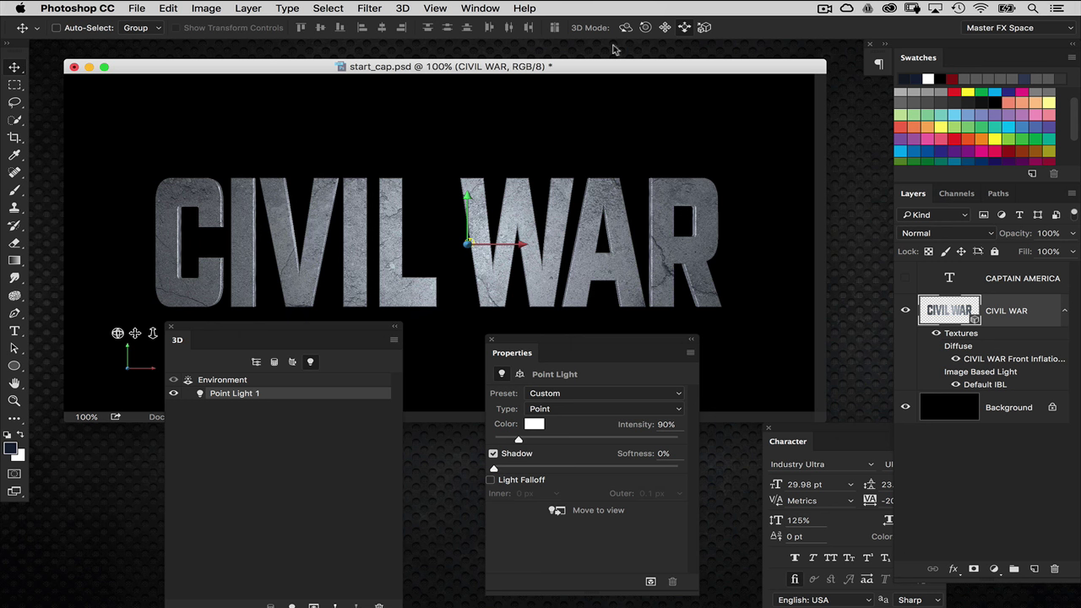
click(665, 28)
drag(464, 315, 492, 167)
click(684, 27)
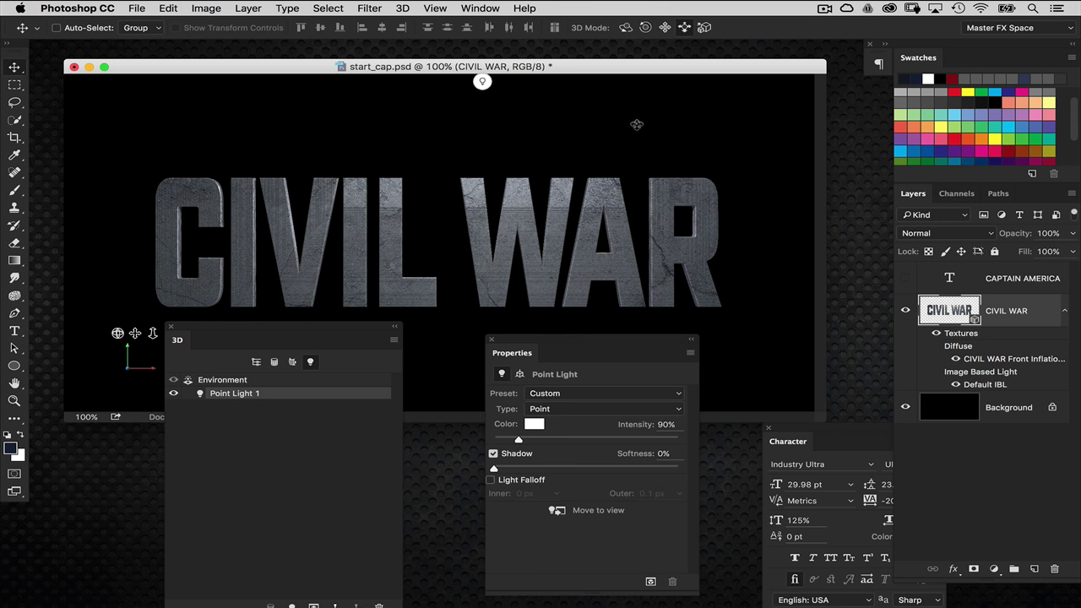
drag(634, 121, 637, 139)
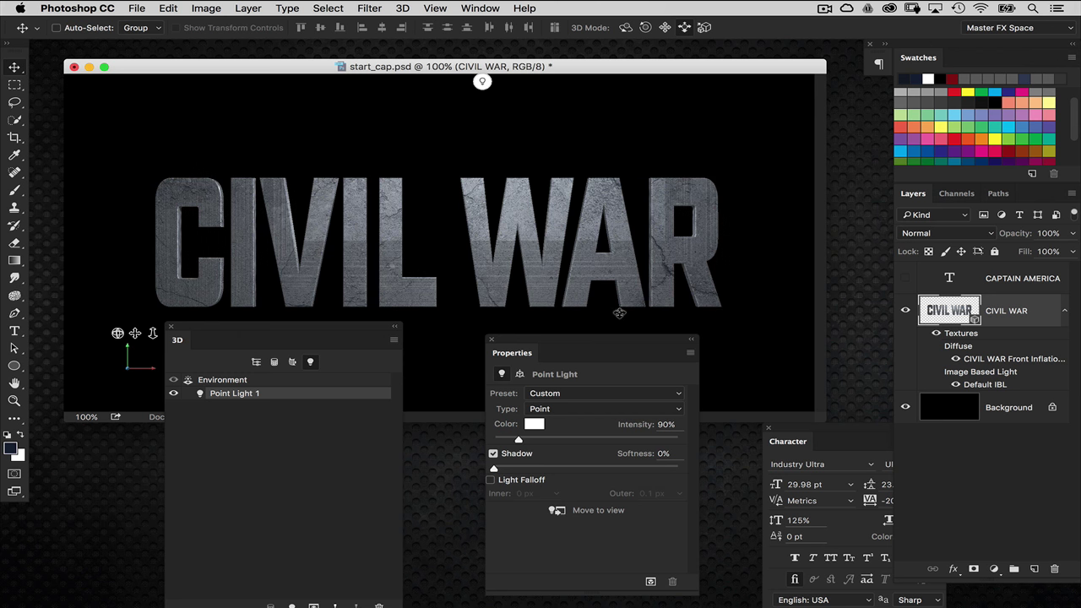
Step: Select the 3D Environment and open its image-based light texture for editing
drag(602, 342, 620, 315)
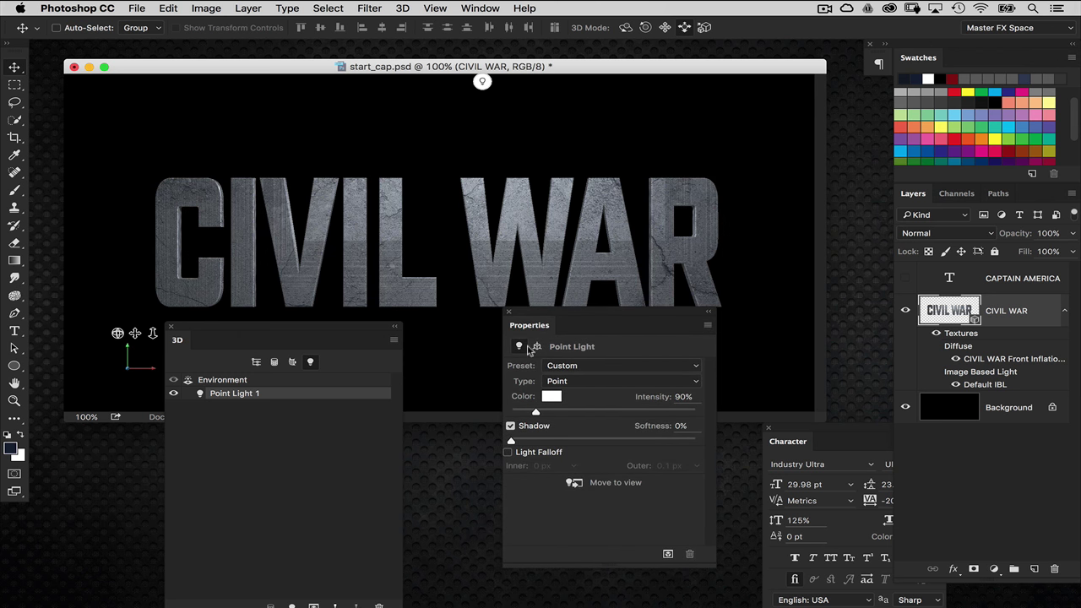
drag(336, 329, 330, 313)
click(309, 363)
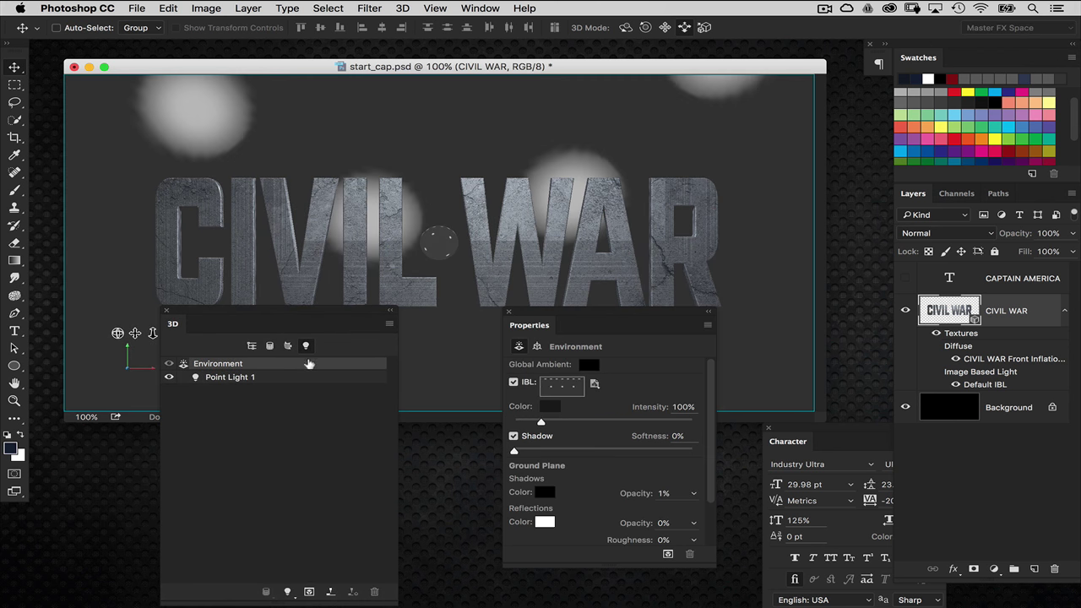
drag(530, 316, 513, 309)
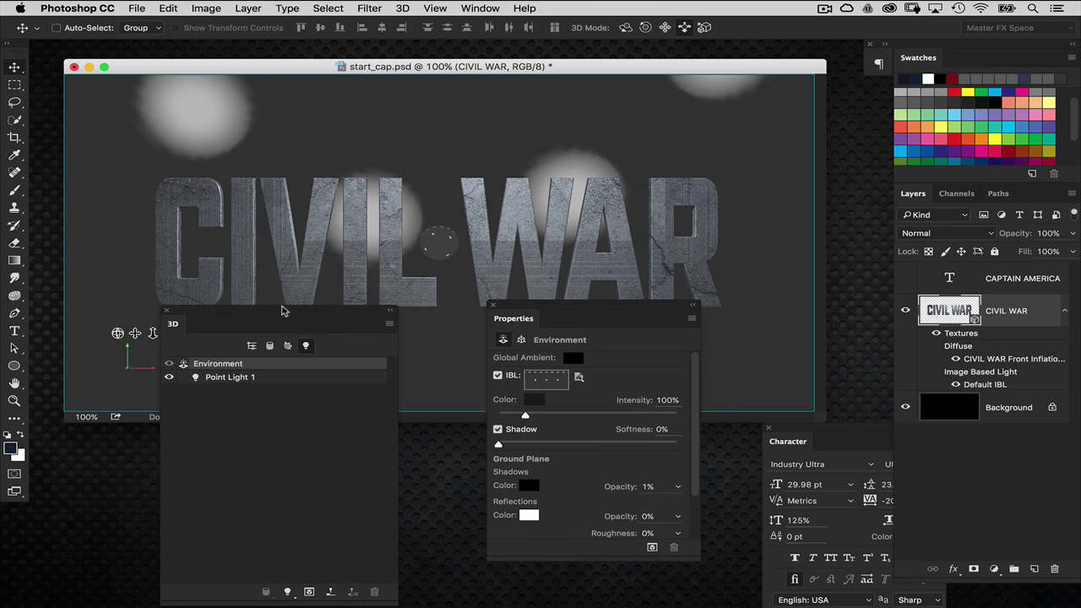
drag(283, 311, 295, 299)
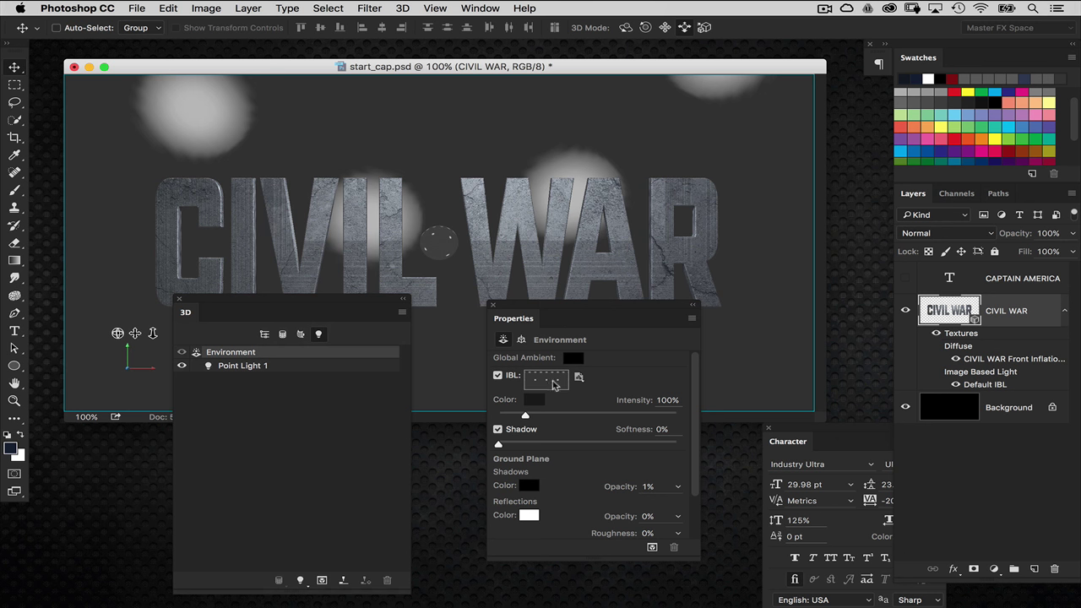
click(579, 377)
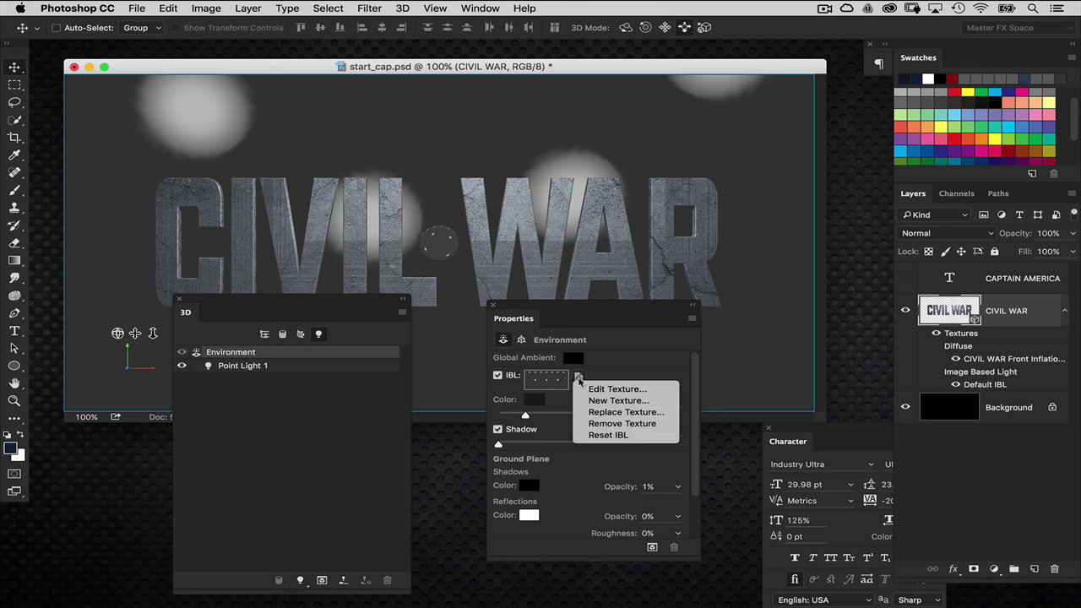
click(645, 390)
Step: Resize the image-based light texture to 1024 x 512 pixels
click(206, 7)
click(229, 111)
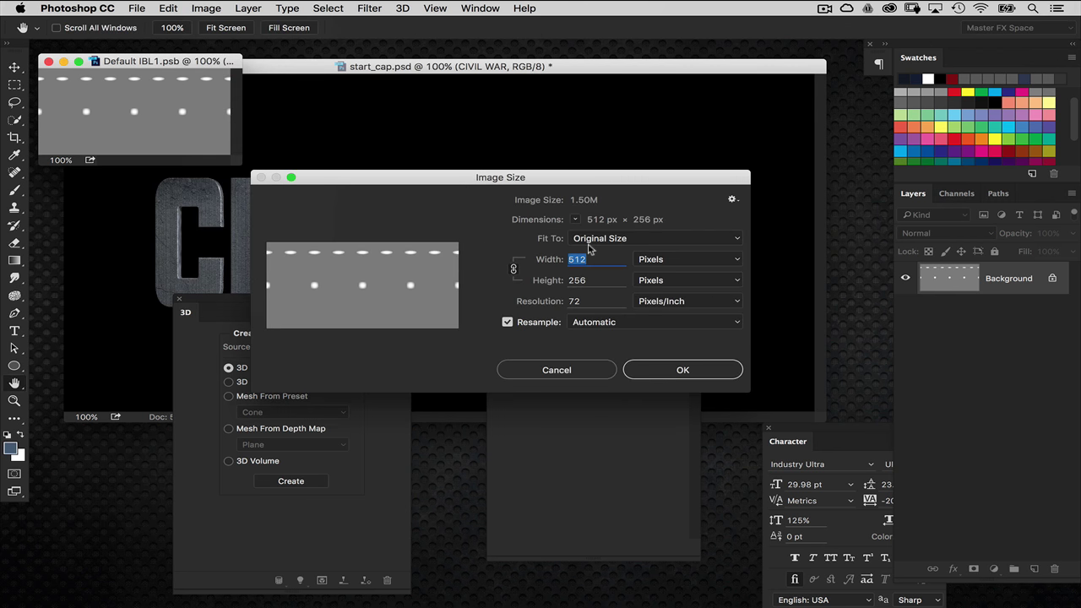
text(10)
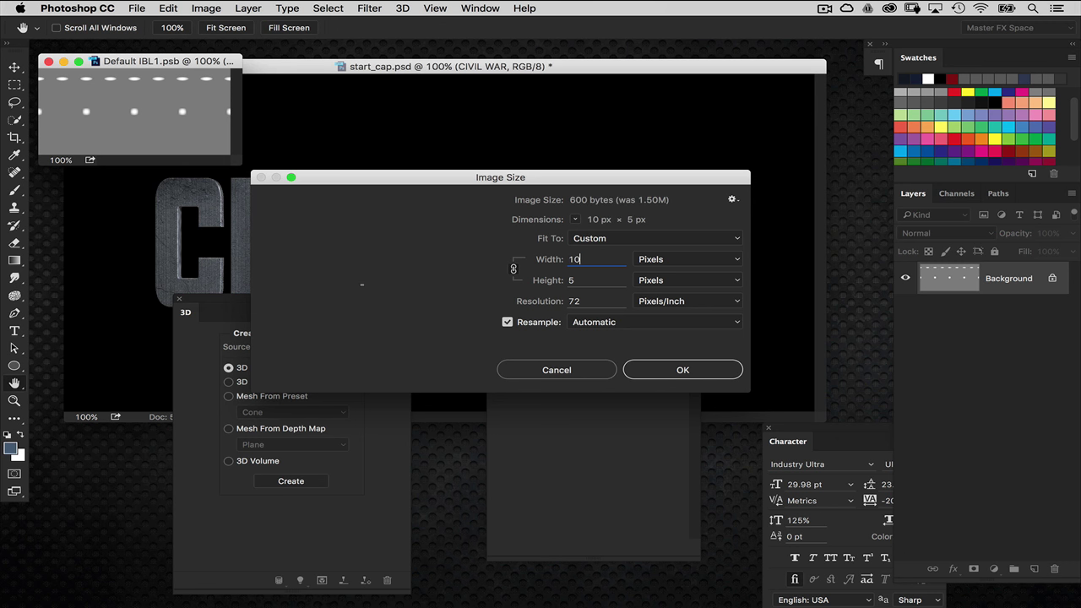
text(24)
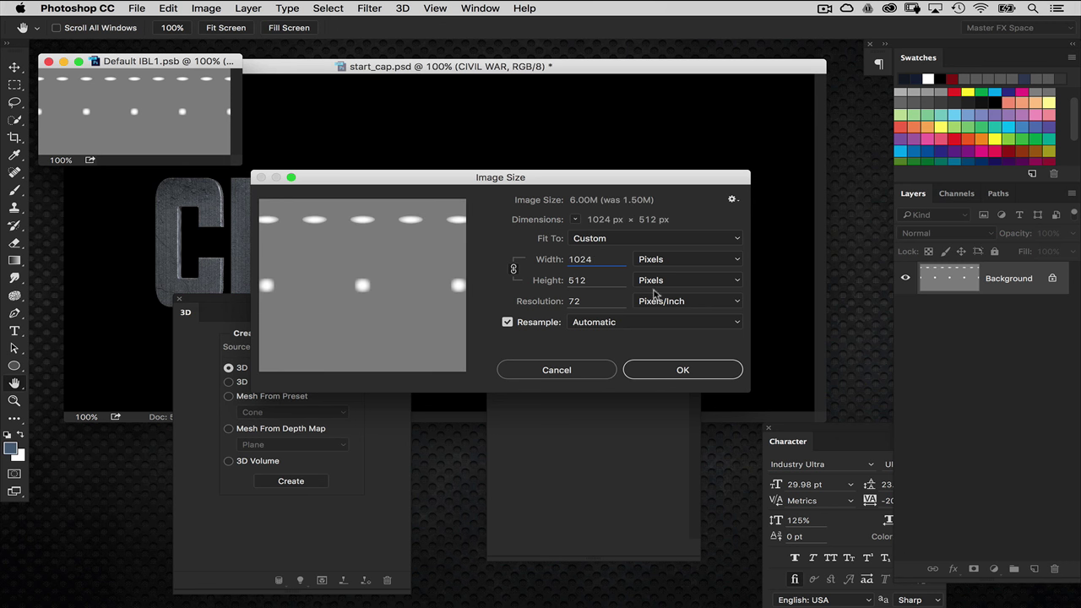
click(675, 374)
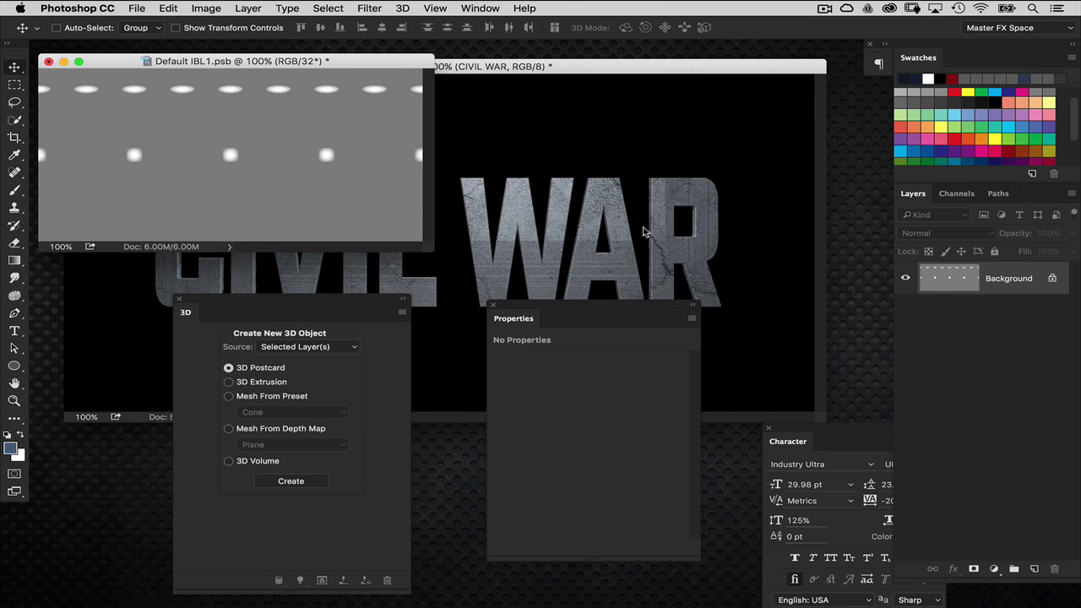
Step: Reset to the default colours and fill the light texture's background with black
key(d)
key(alt+BackSpace)
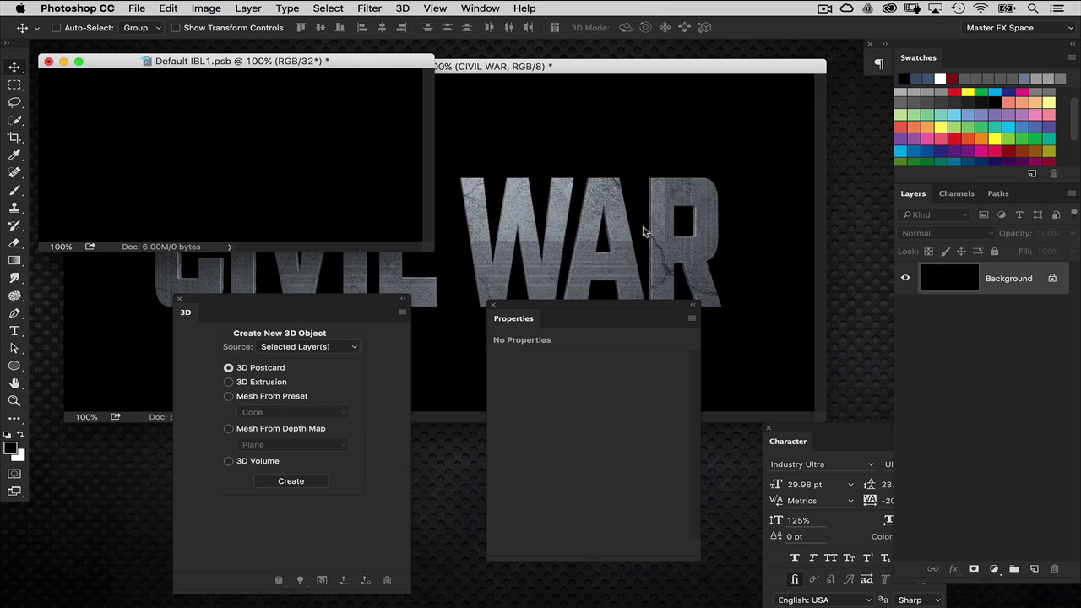
drag(435, 254, 645, 343)
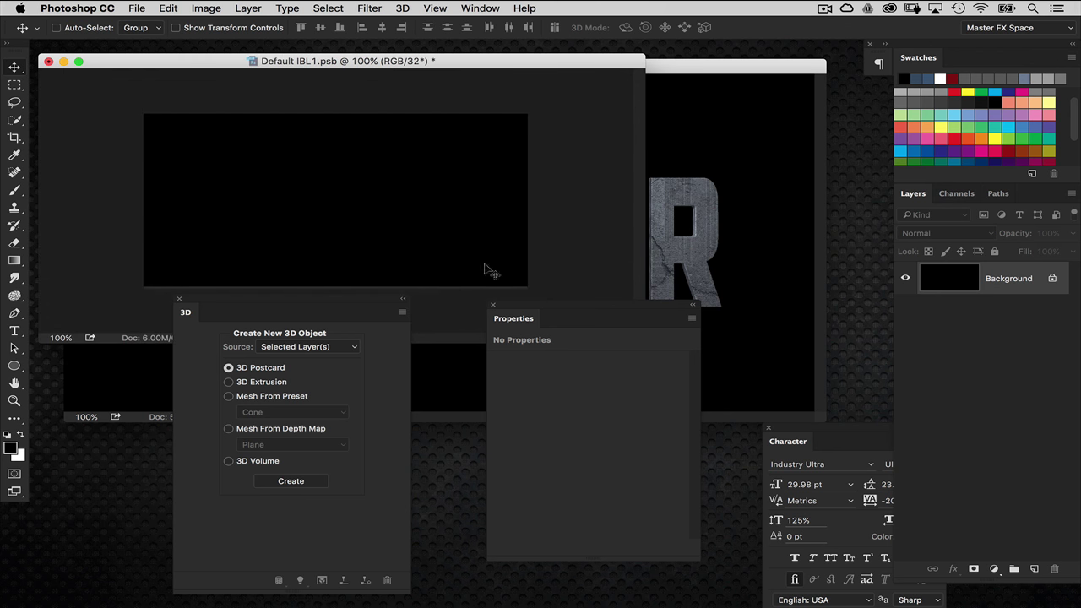
Step: Draw a large white-to-transparent radial gradient from outside the texture's upper-left corner across its left part
drag(8, 255, 65, 259)
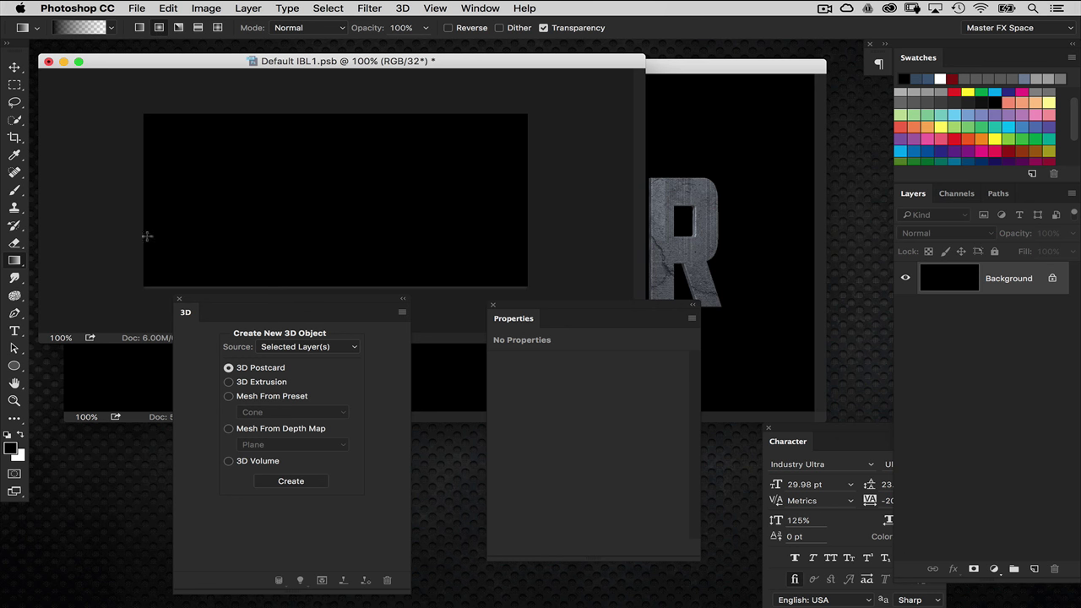
key(x)
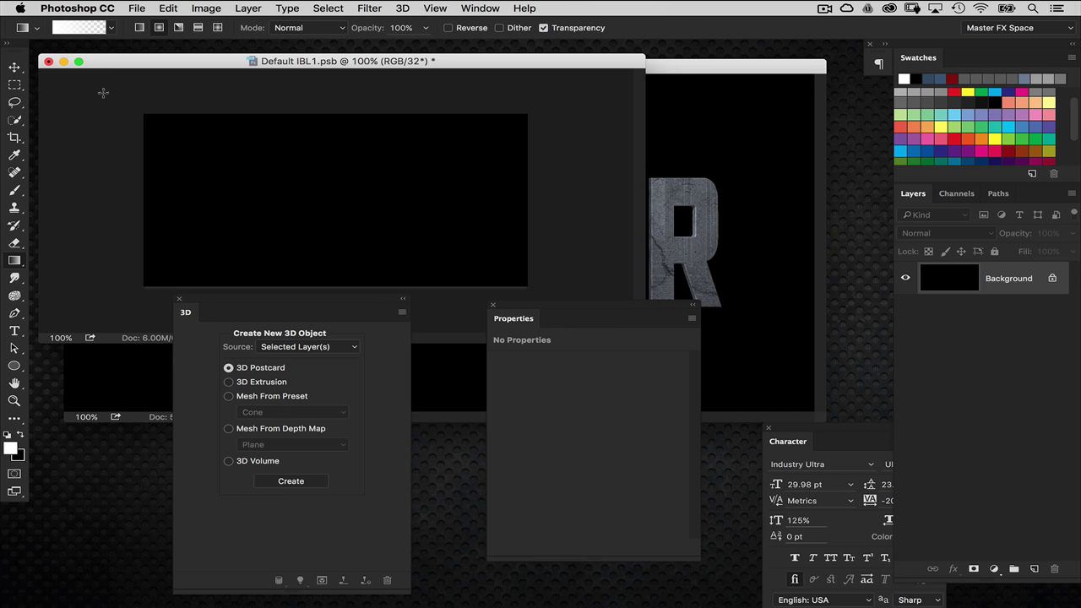
drag(64, 85, 250, 239)
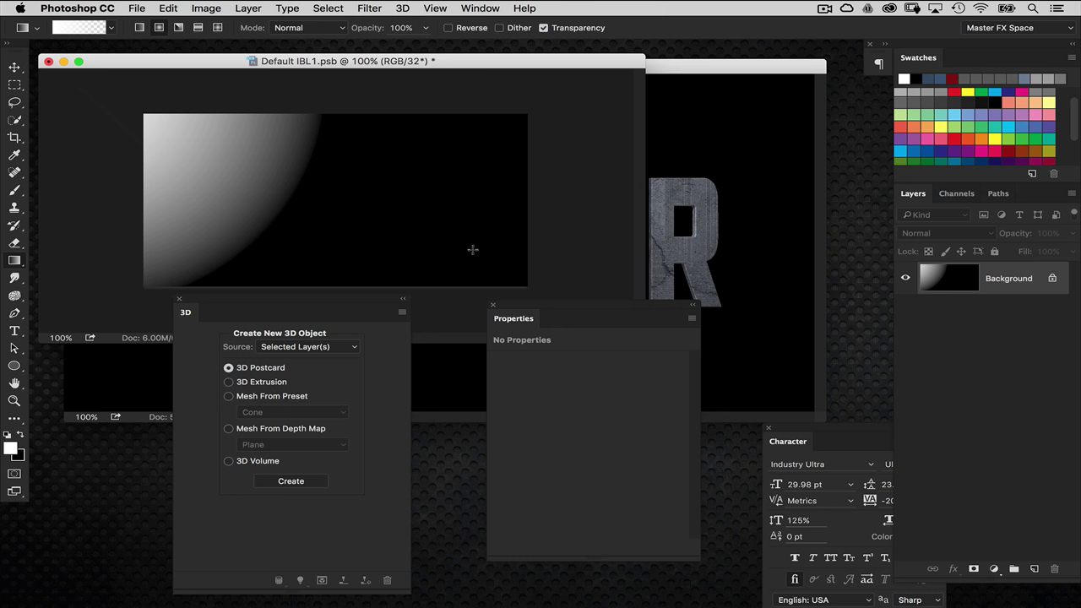
Step: Try a wide white radial gradient in the right half of the light texture, and undo it
drag(443, 215, 381, 250)
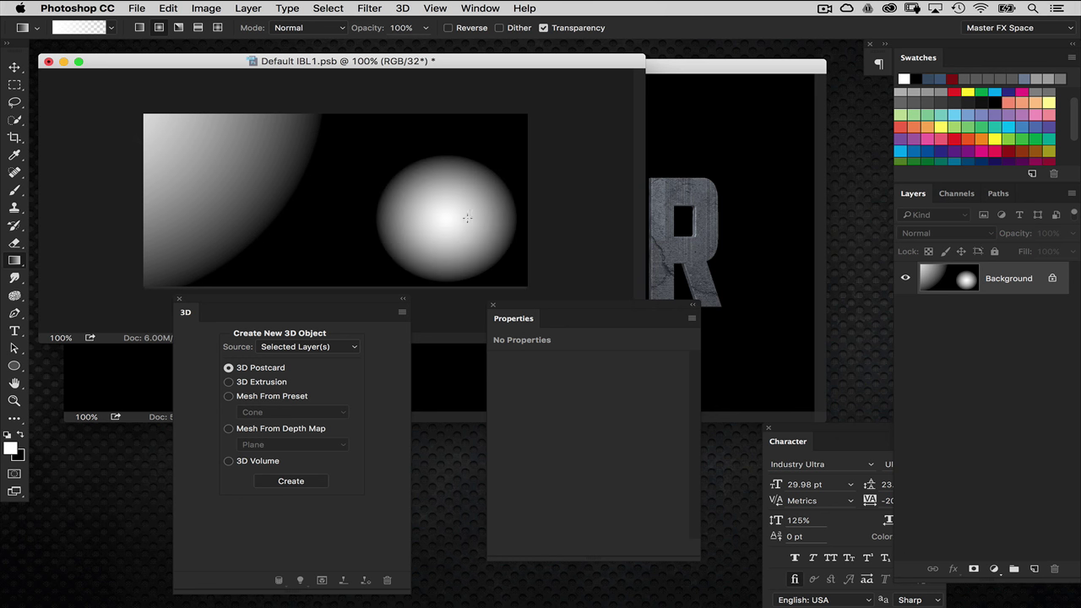
key(super+z)
key(super+z)
key(super+z)
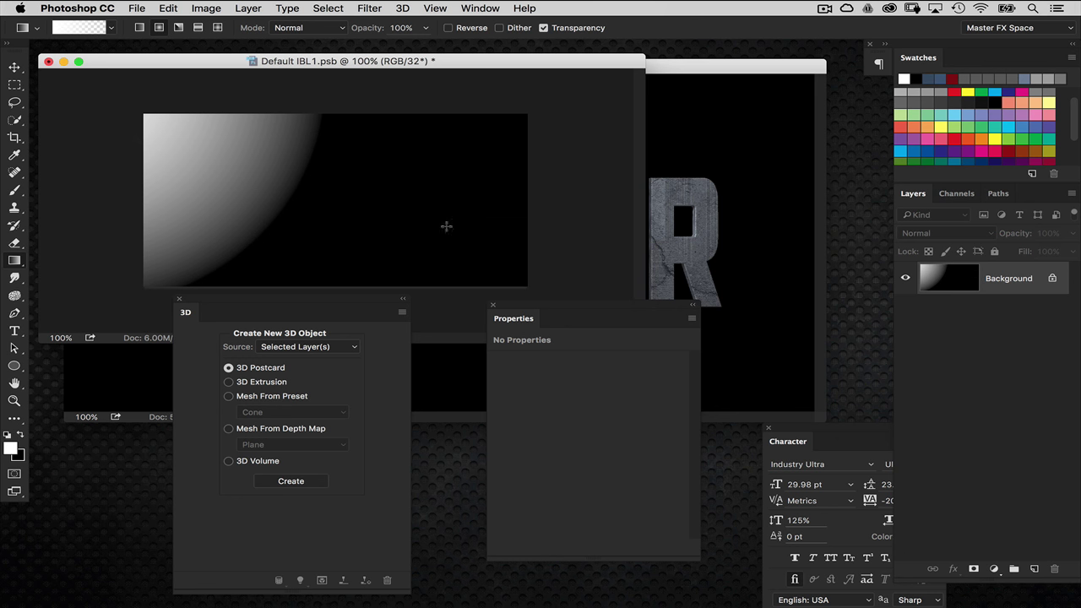
Step: Add a small white radial glow in the lower-right part of the light texture, and close the texture with its changes saved
drag(446, 227, 413, 248)
drag(454, 67, 494, 126)
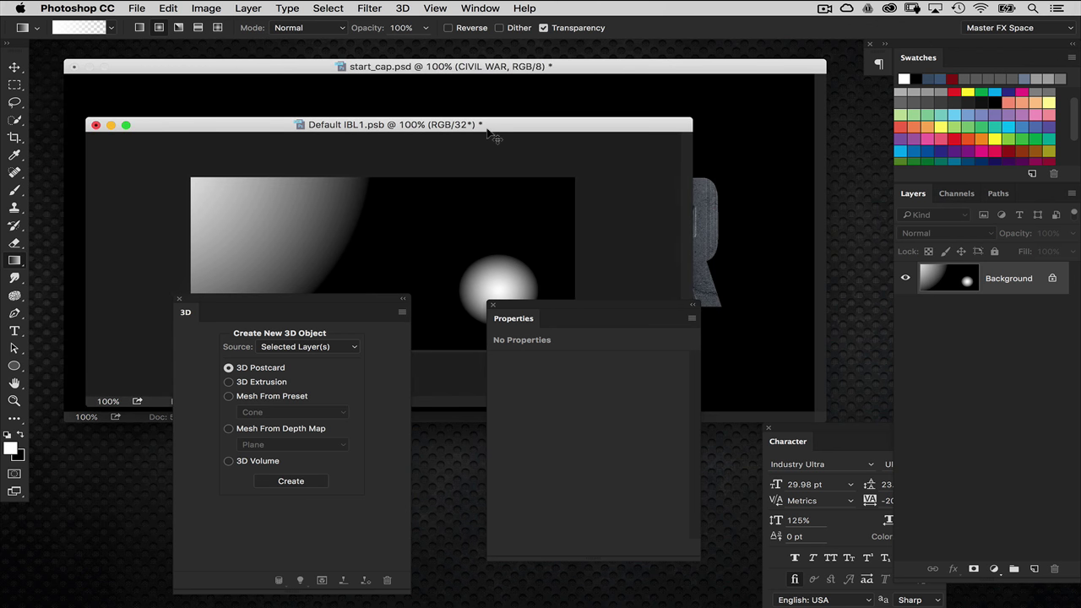
key(super+w)
click(663, 220)
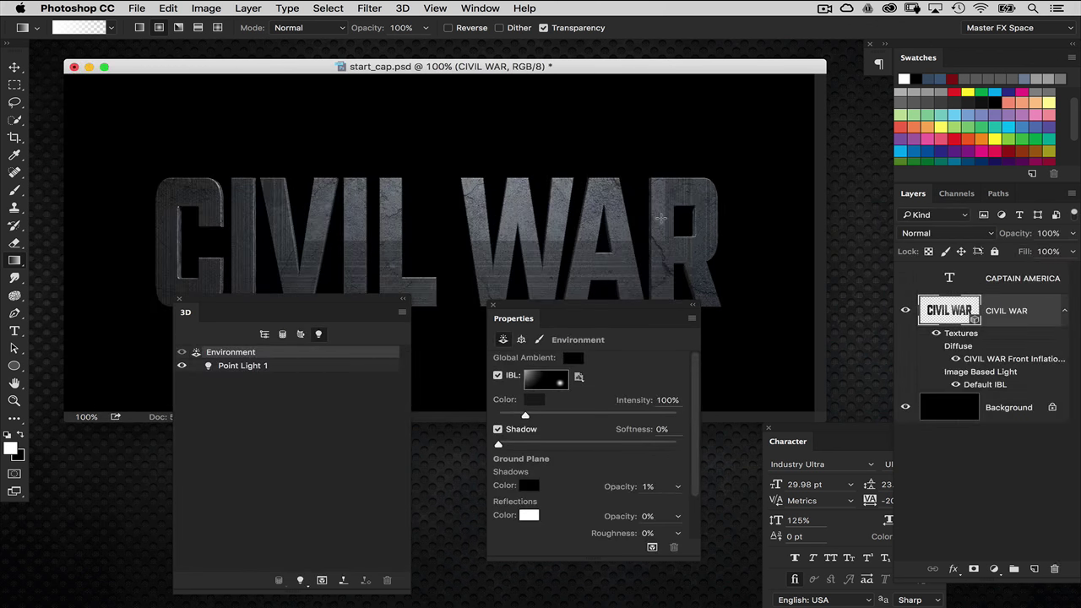
Step: Rotate the image-based light around the CIVIL WAR title so its large glow lies behind the WAR half
click(14, 67)
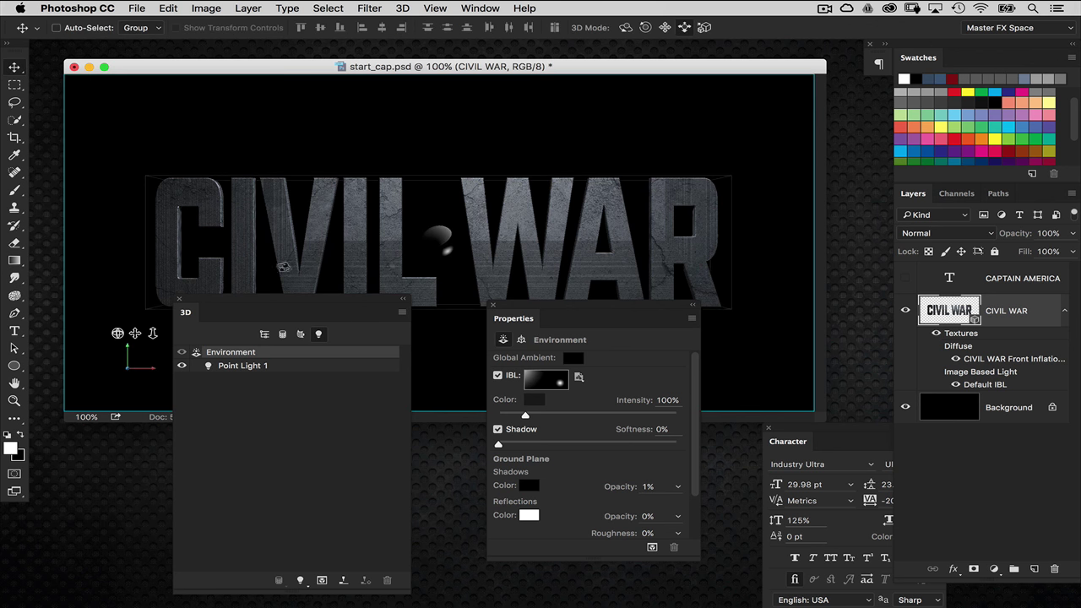
drag(283, 300, 236, 393)
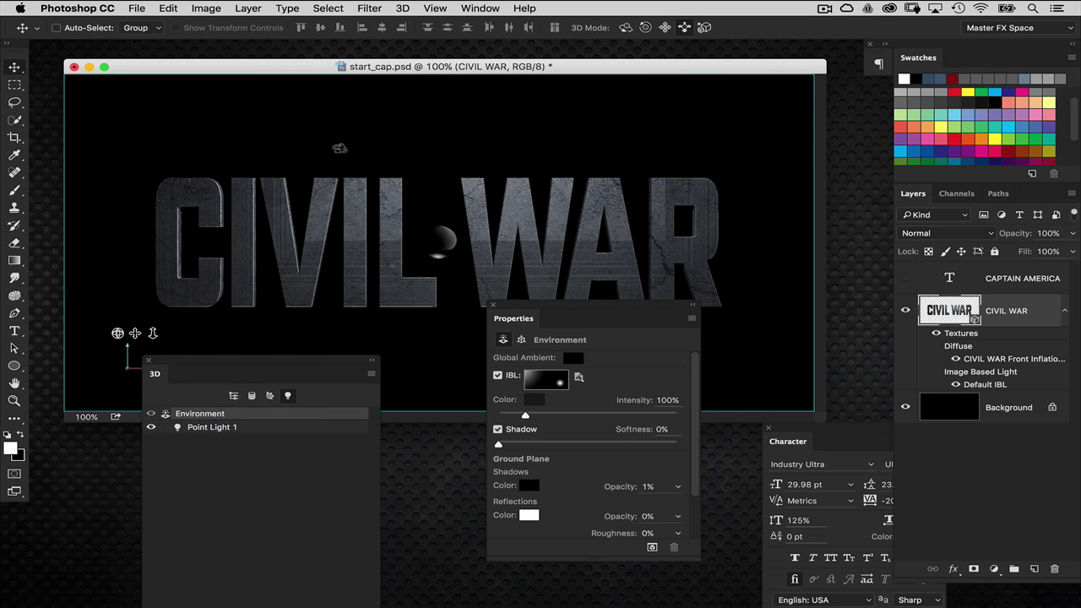
drag(322, 209, 485, 147)
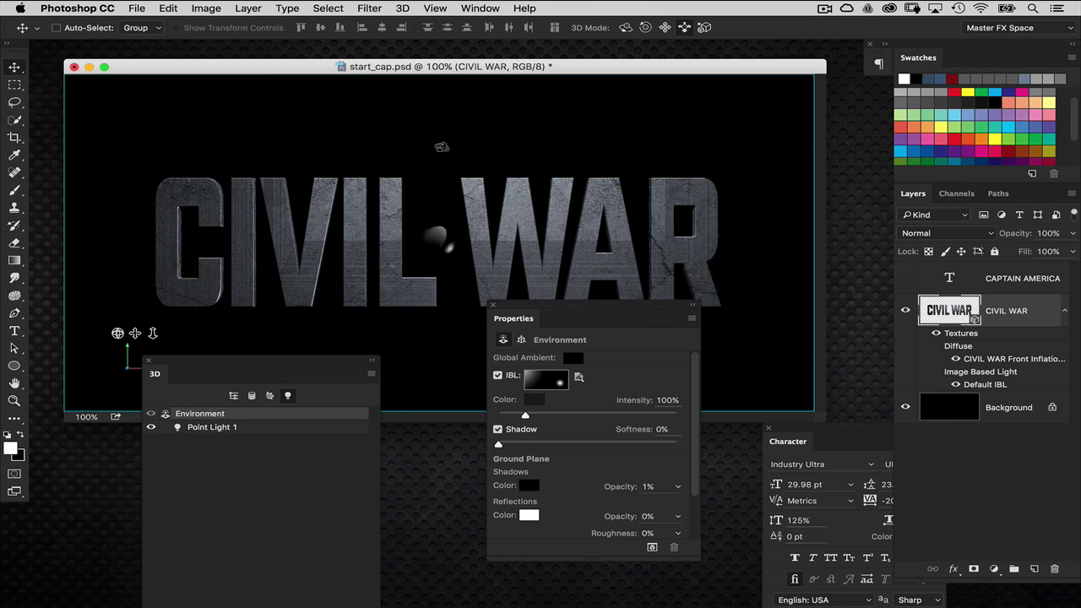
drag(397, 202, 421, 132)
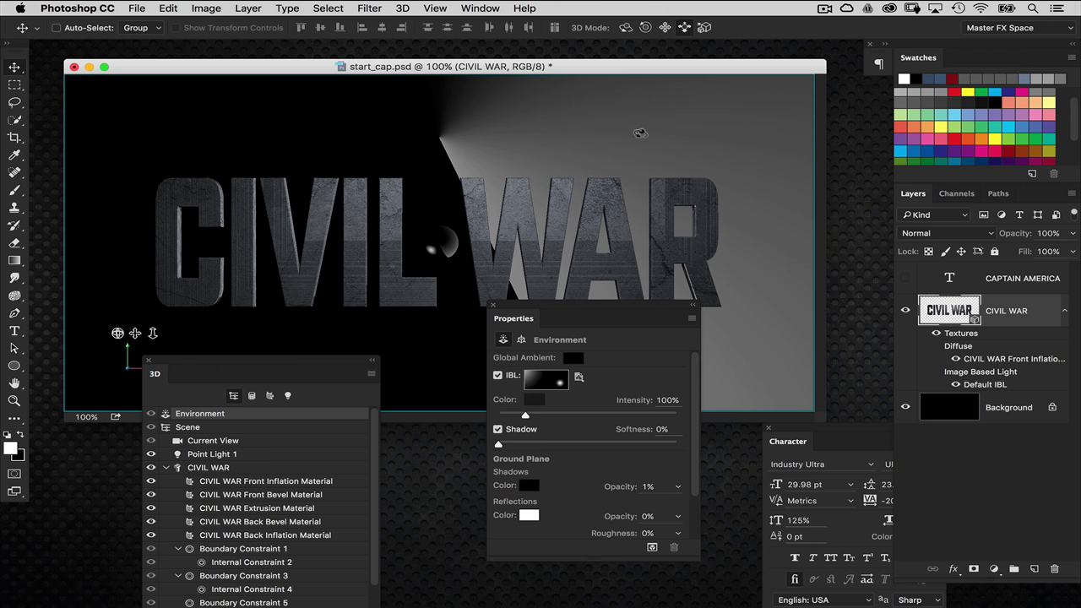
key(super+plus)
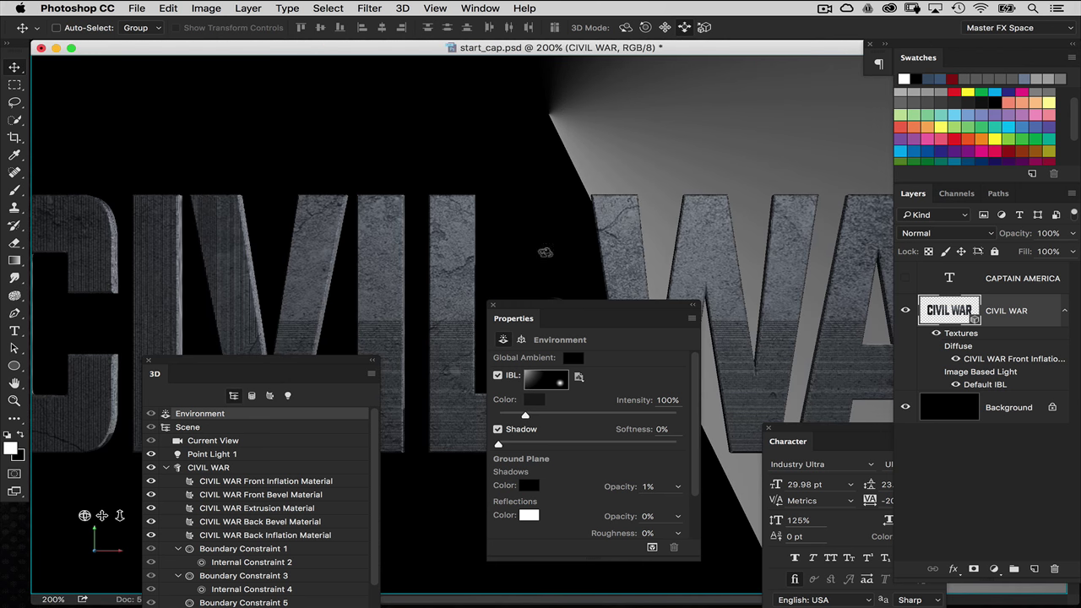
key(super+minus)
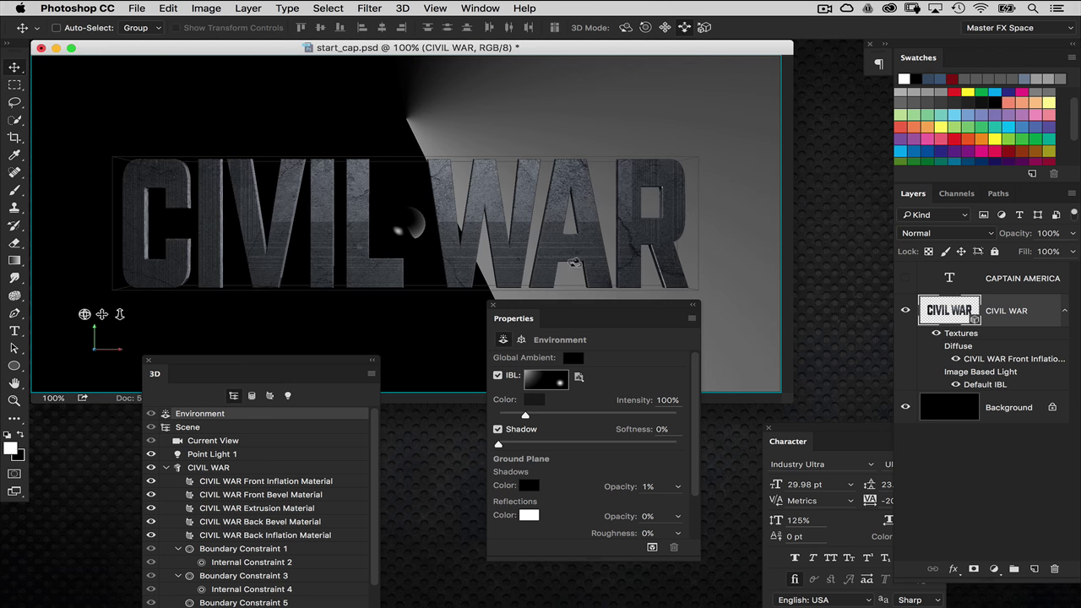
drag(562, 306, 525, 380)
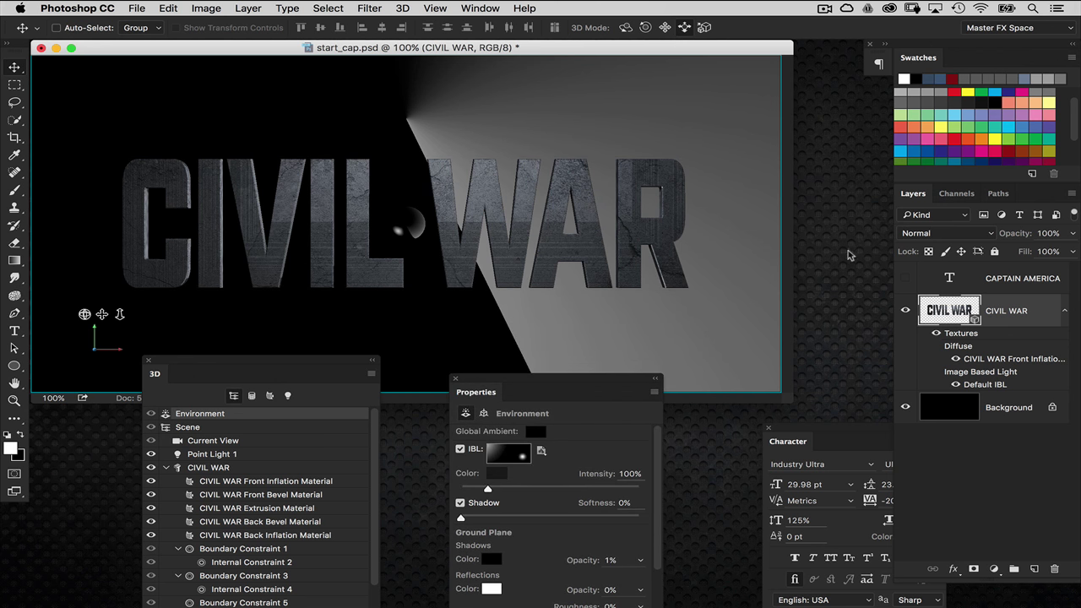
Step: Hide the CIVIL WAR layer, show the CAPTAIN AMERICA text layer and widen its letter tracking to 40
click(904, 310)
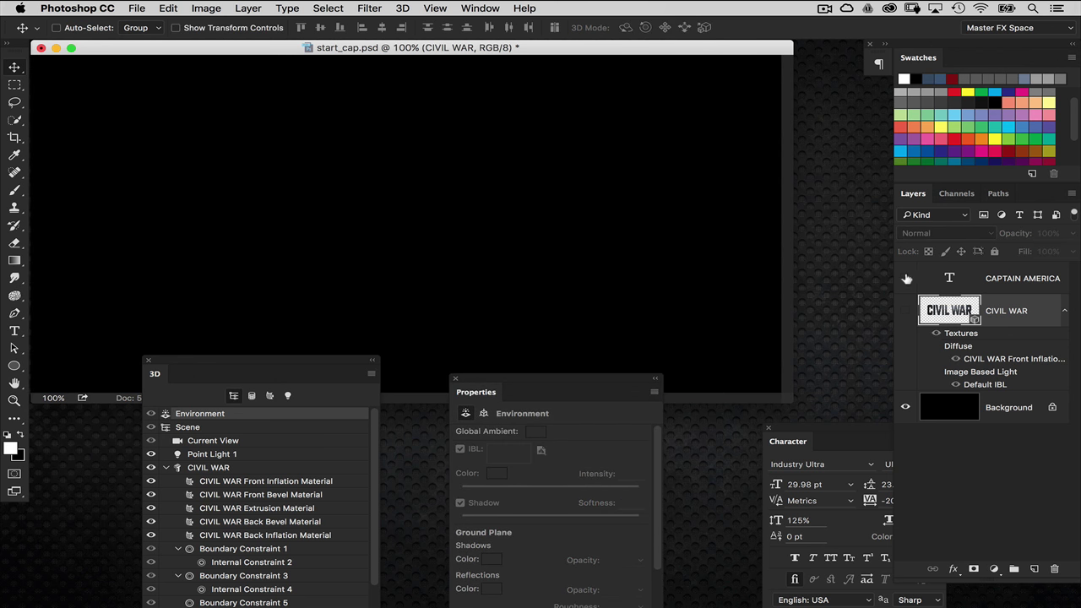
click(904, 278)
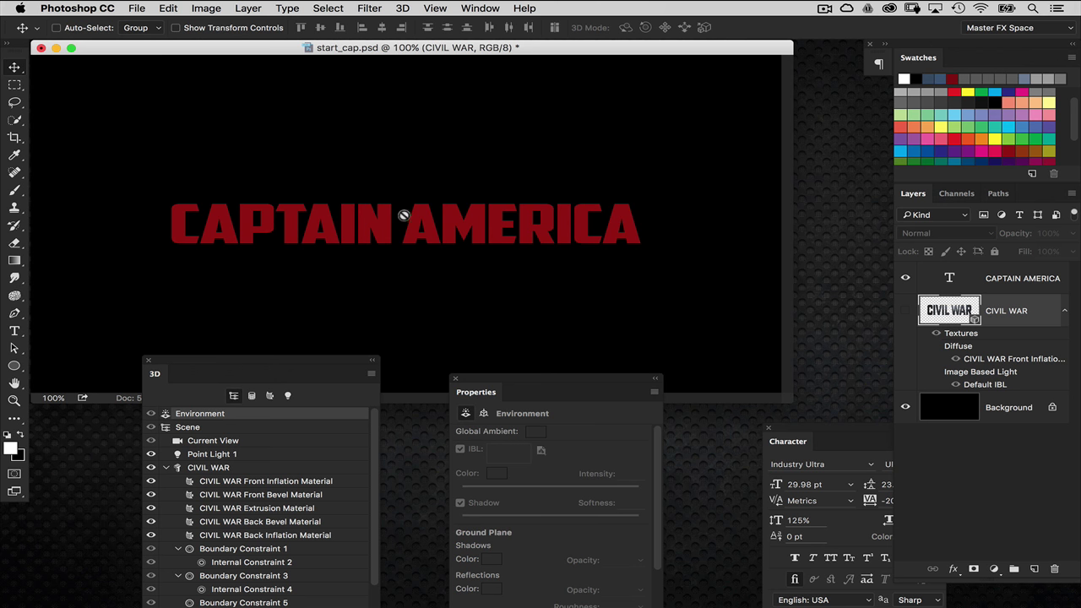
double_click(949, 278)
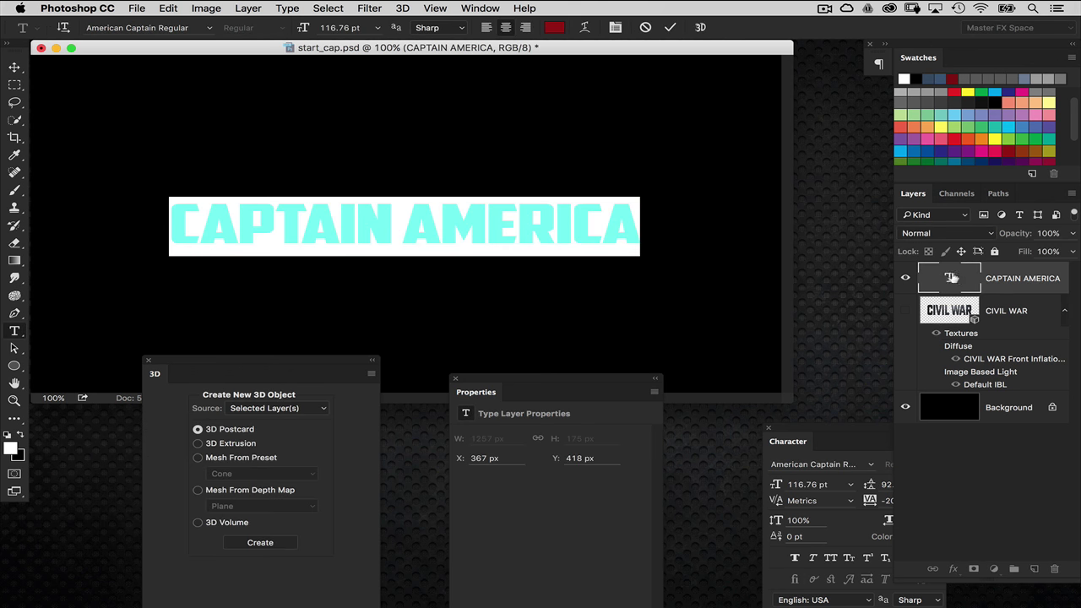
key(alt+Right)
key(alt+Right)
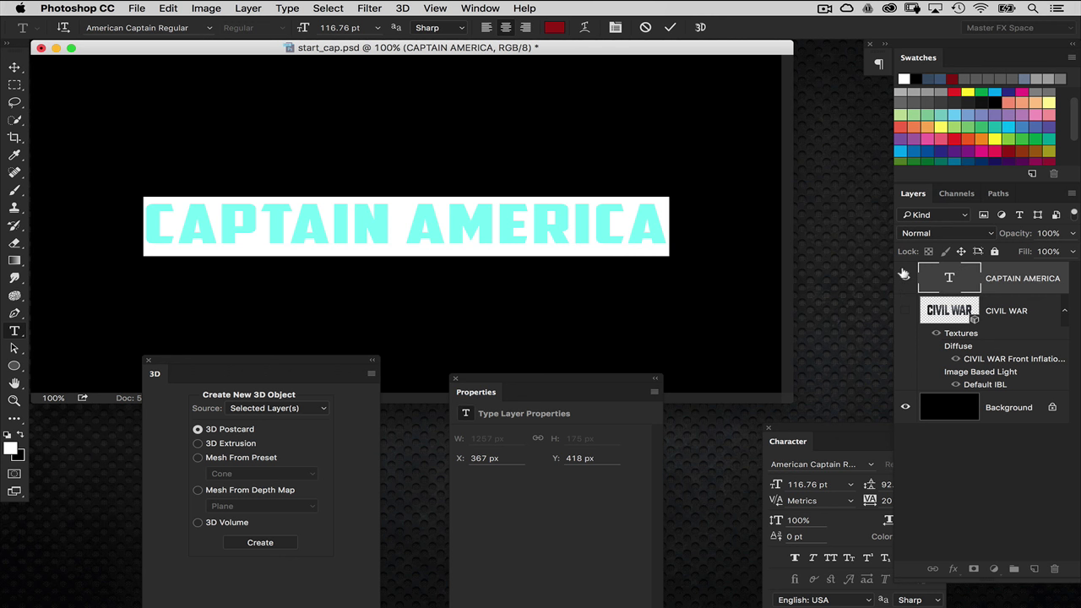
key(alt+Right)
key(alt+Right)
key(alt+Left)
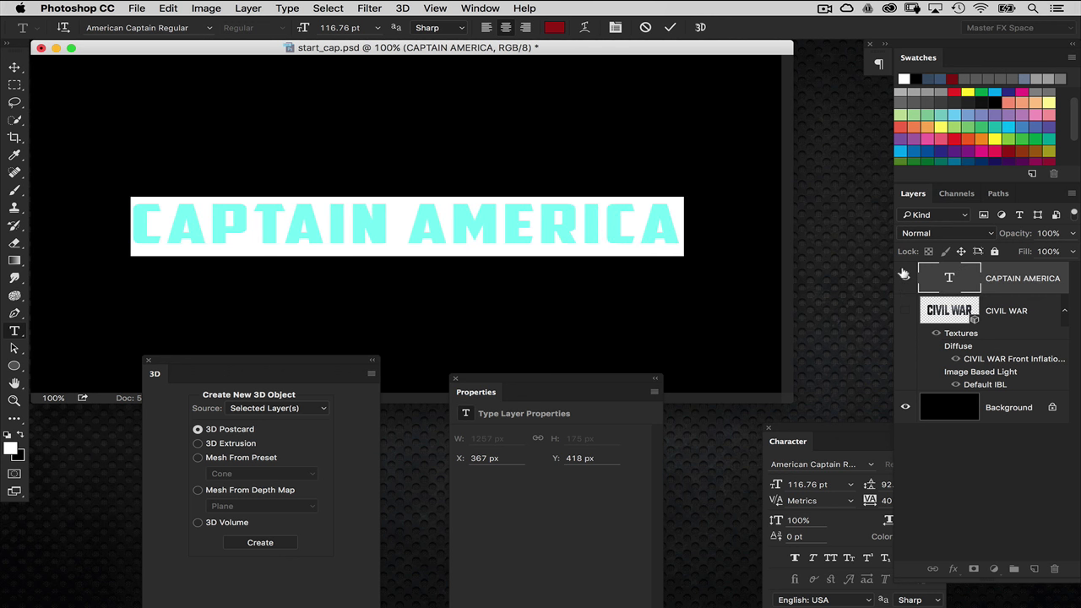
click(580, 218)
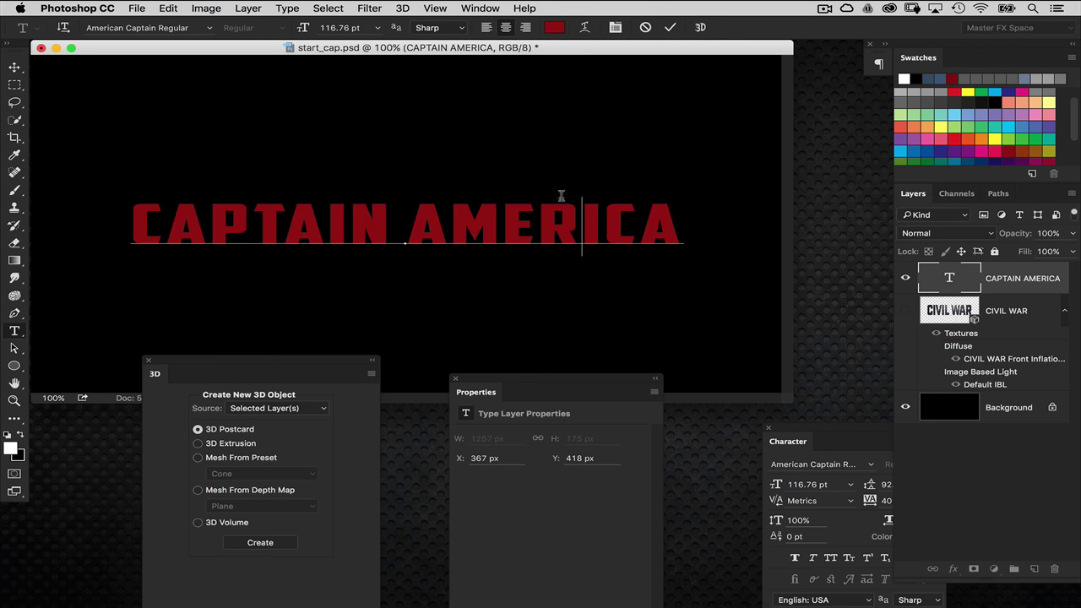
click(14, 66)
drag(523, 54, 551, 65)
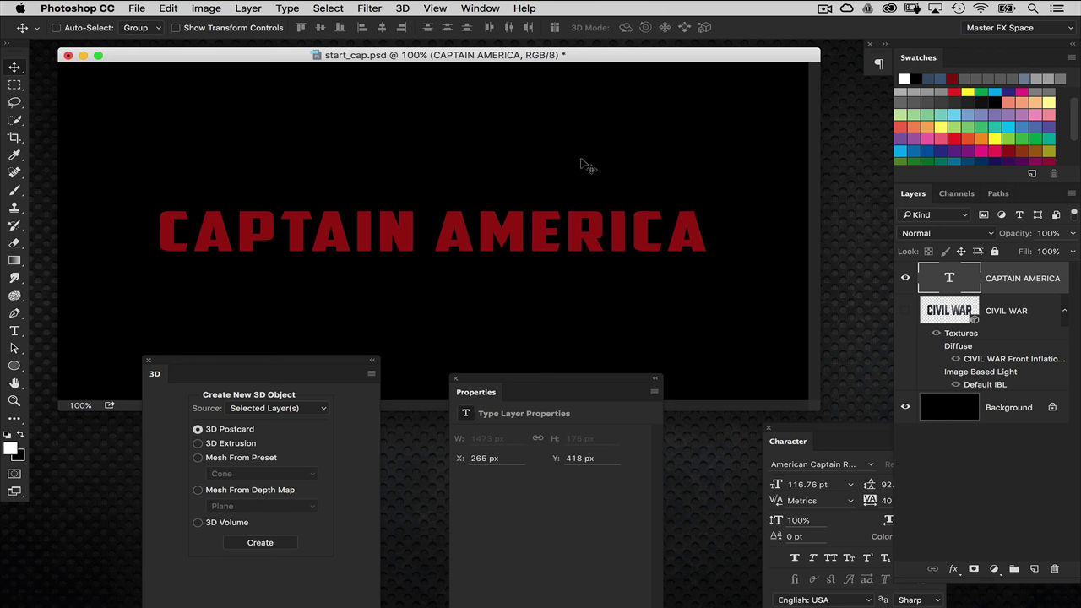
Step: Save the start_cap.psd document
click(478, 10)
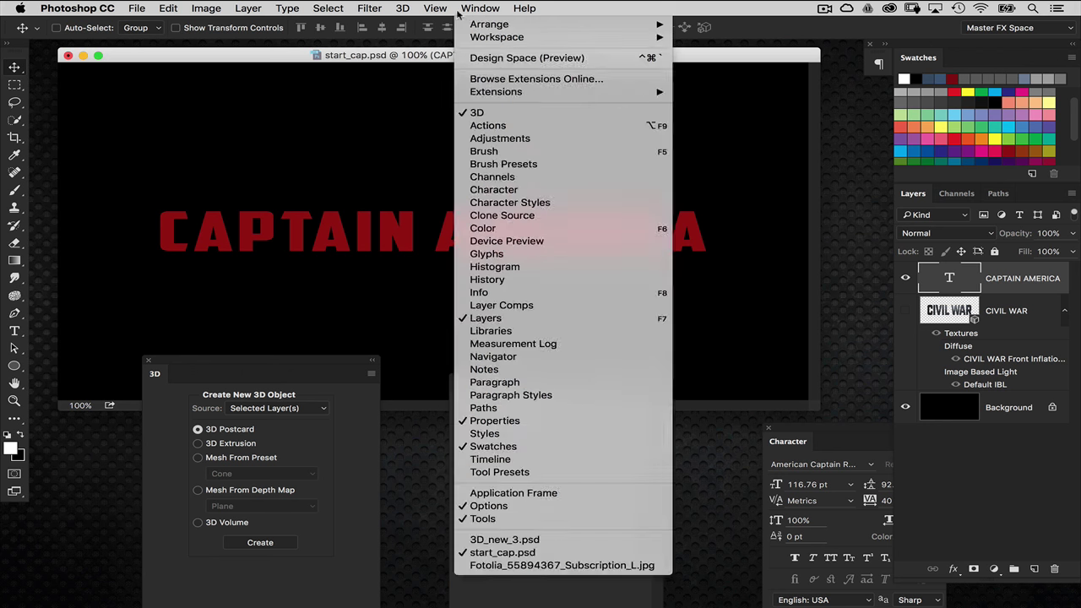
mouse_move(435, 10)
click(282, 172)
click(136, 8)
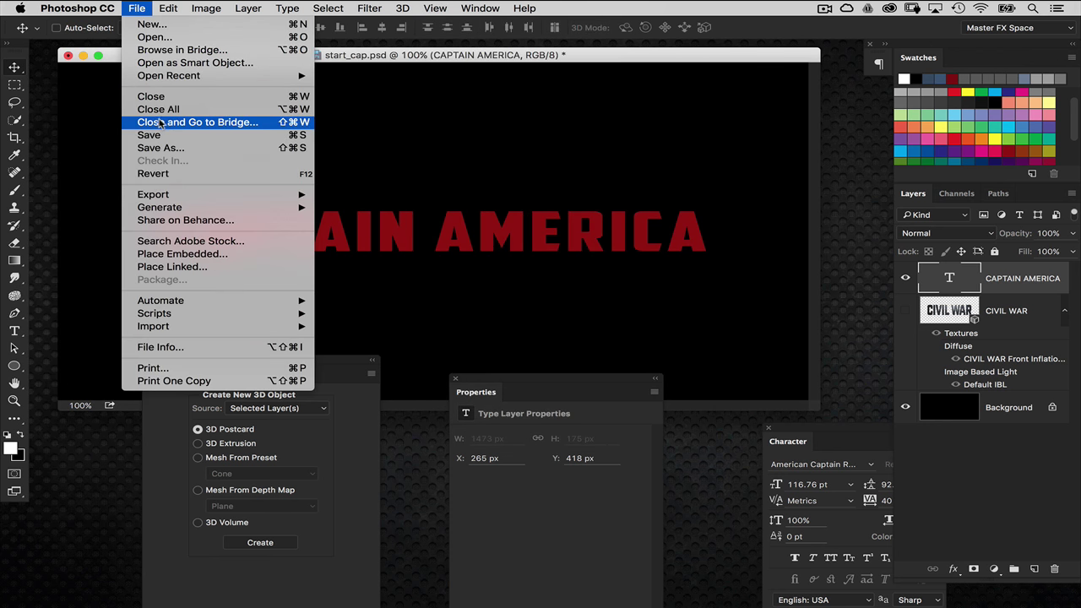
click(167, 138)
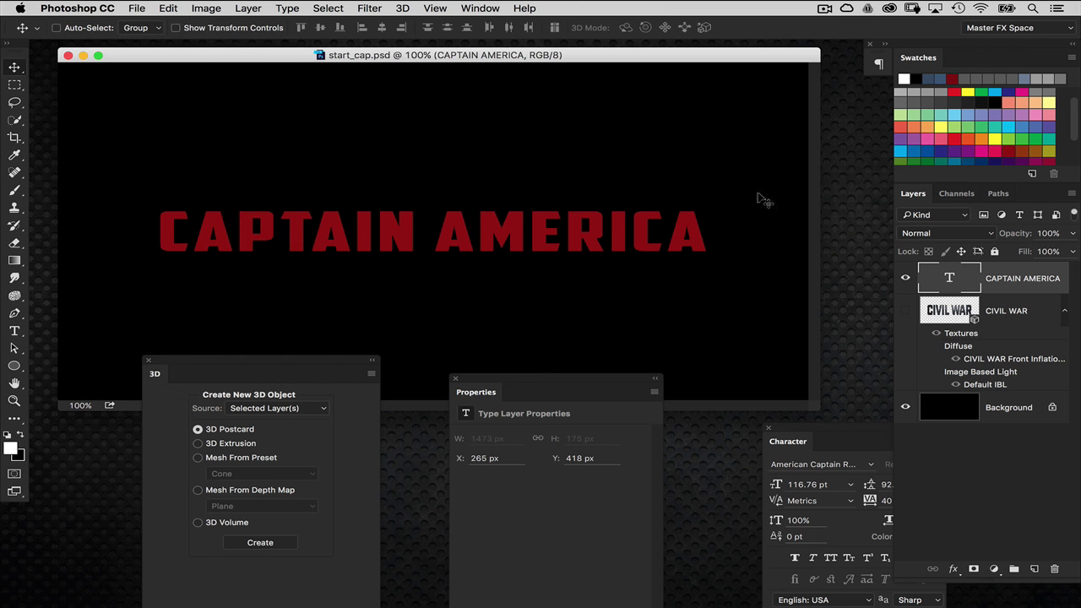
Step: Create a 3D extrusion from the CAPTAIN AMERICA text layer and hide the black Background layer
drag(353, 362, 347, 393)
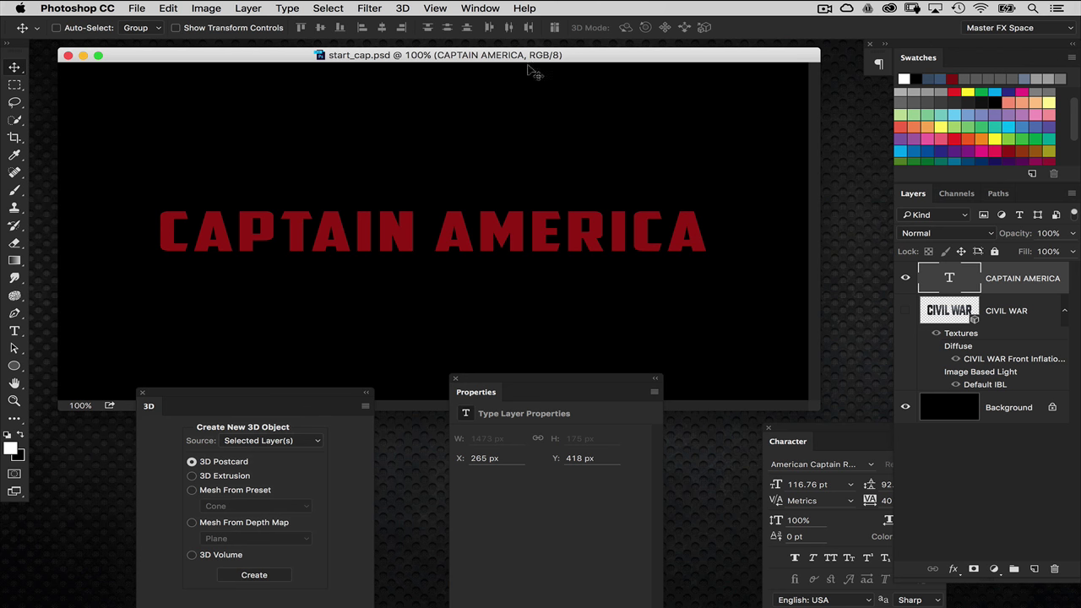
click(413, 9)
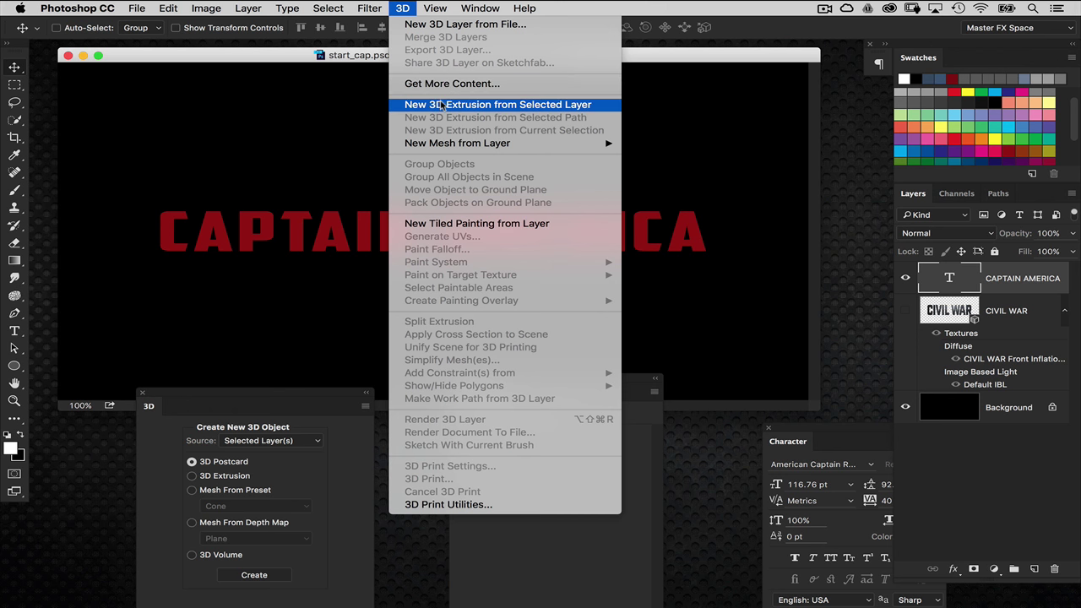
click(543, 105)
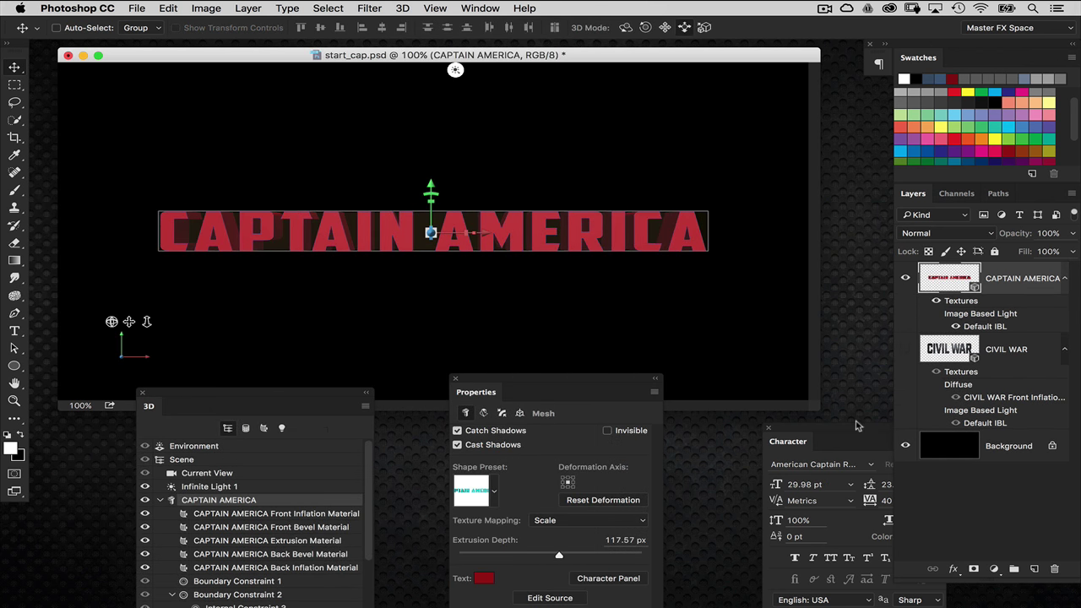
click(903, 445)
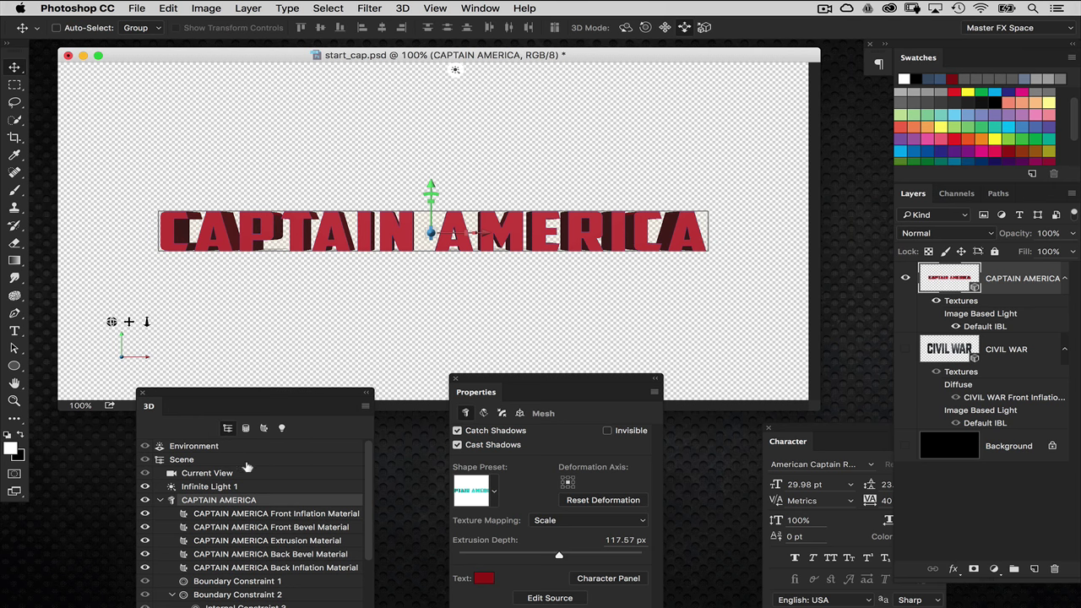
Step: Set the extrusion depth of the CAPTAIN AMERICA mesh to 15 px
drag(560, 174, 586, 109)
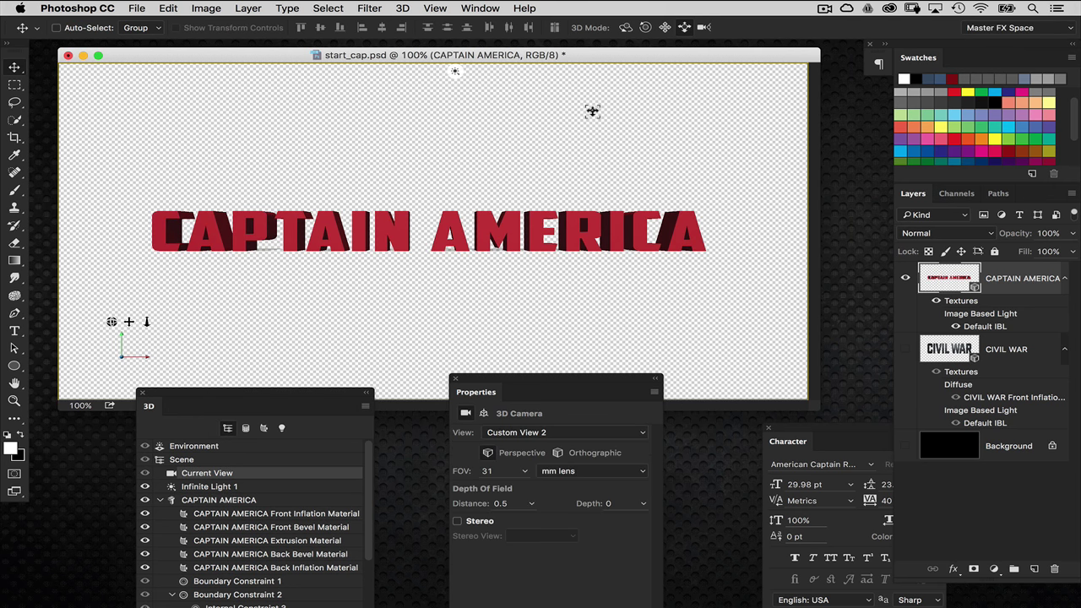
key(ctrl+z)
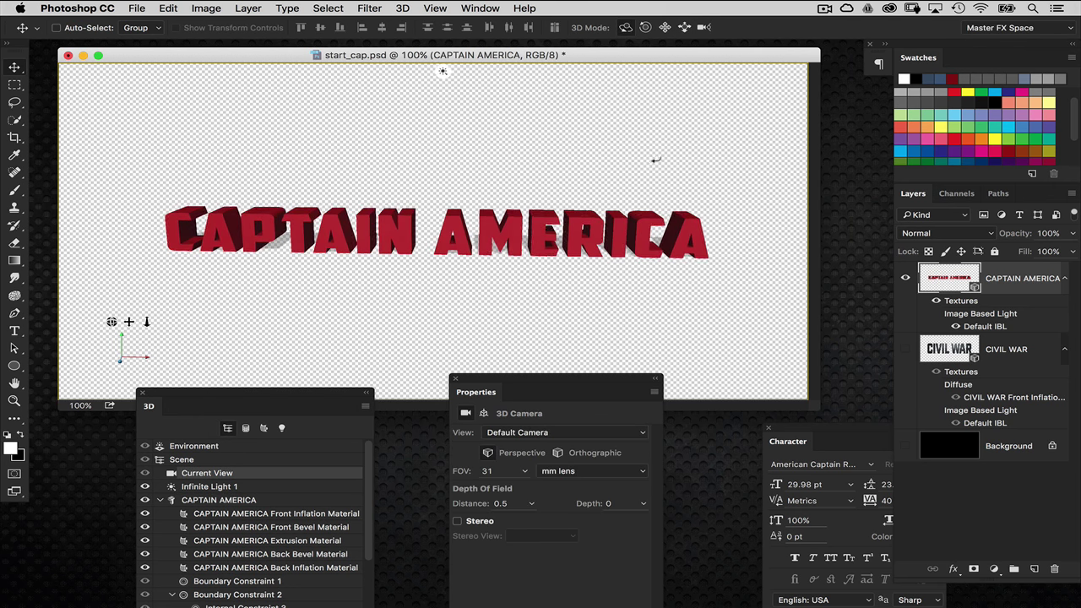
drag(577, 176, 623, 195)
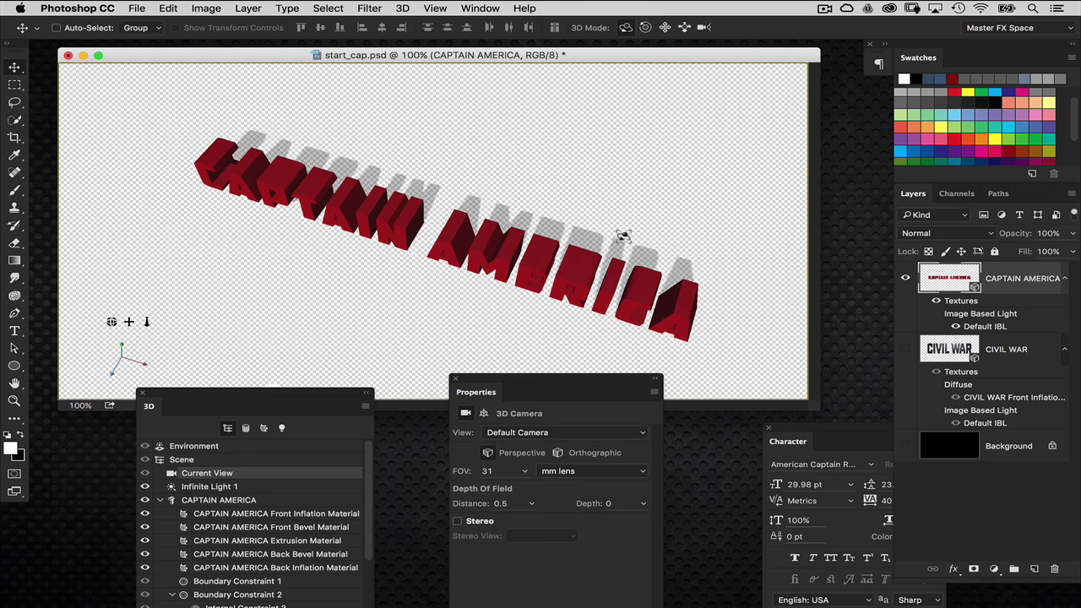
click(249, 500)
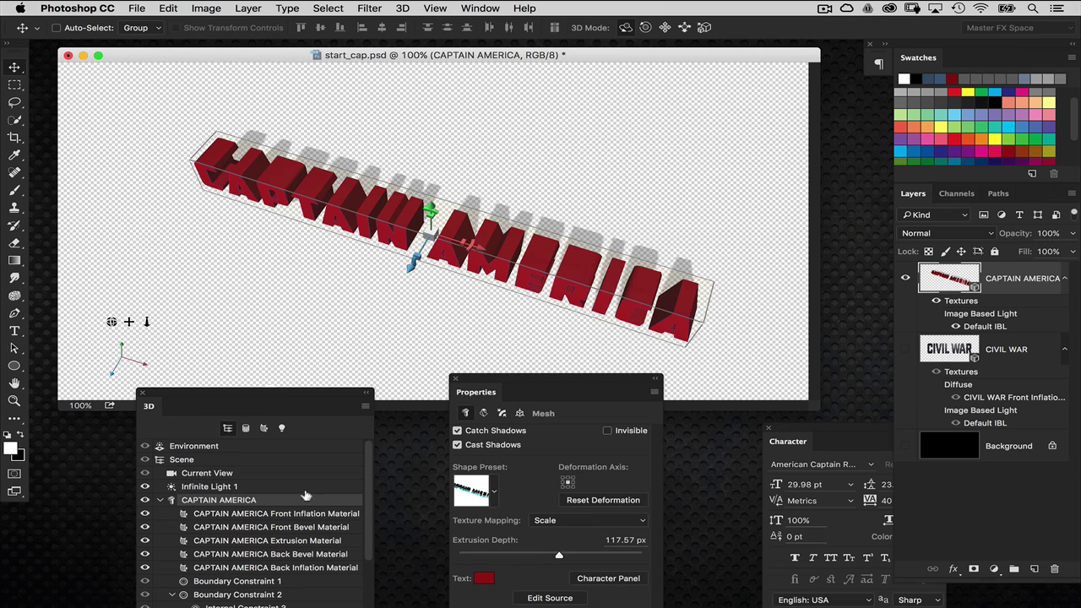
drag(345, 394, 345, 355)
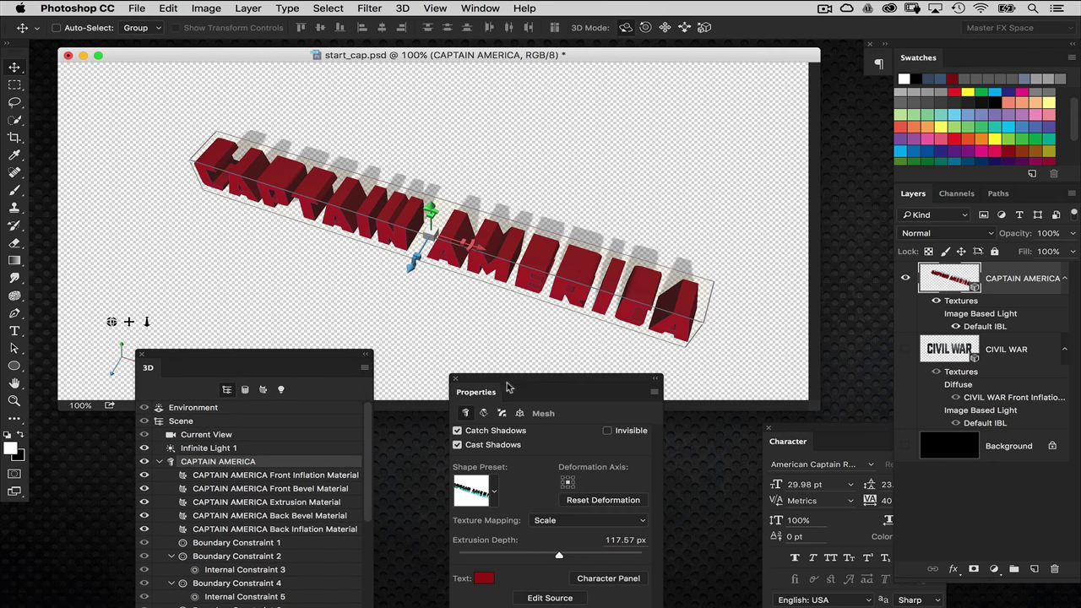
drag(507, 378, 502, 363)
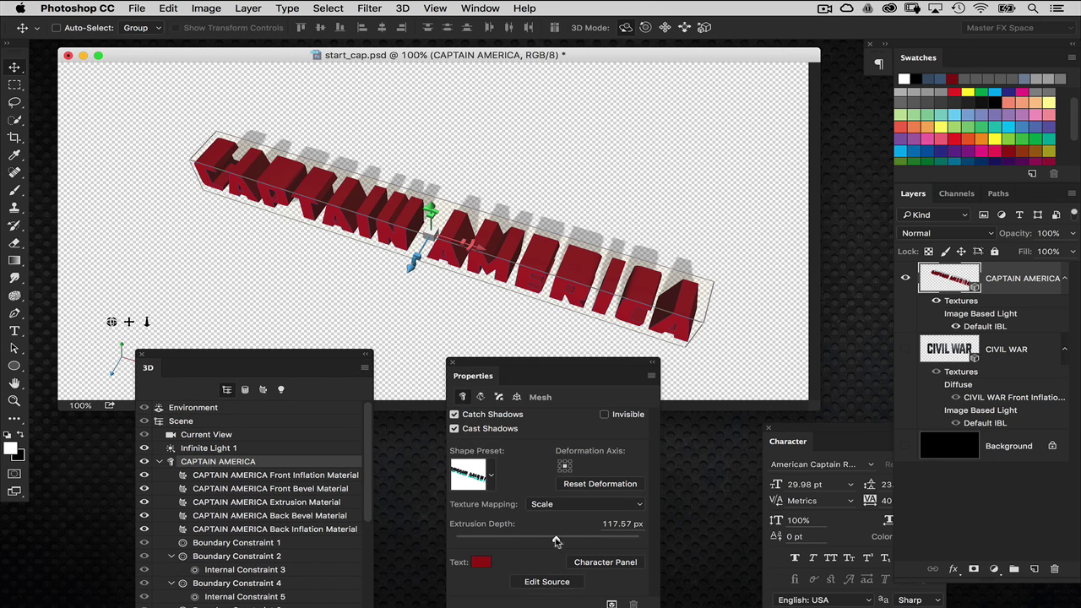
click(622, 524)
text(15)
key(Return)
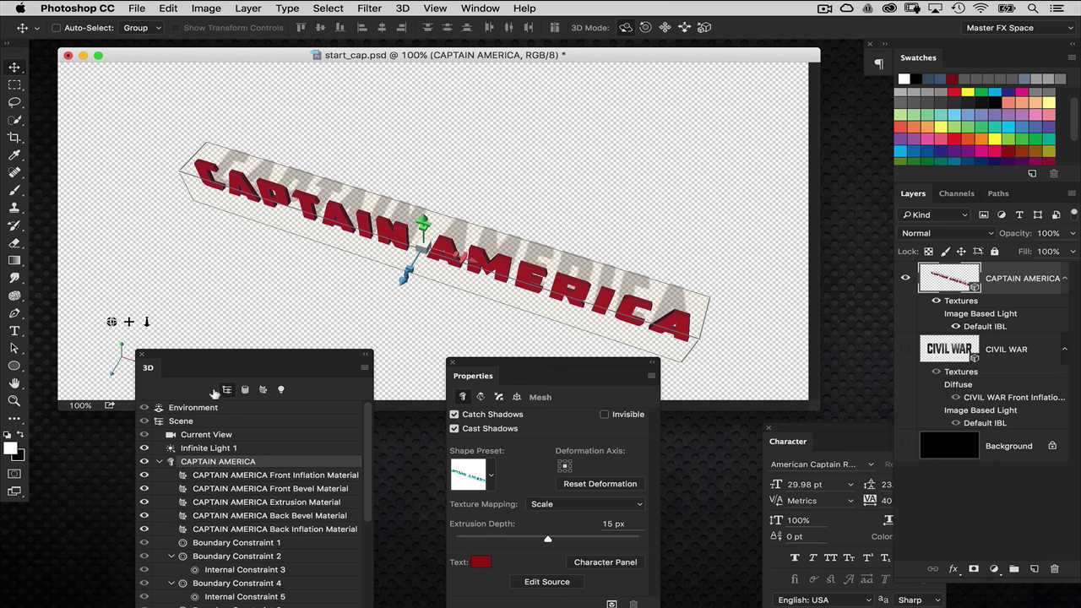
Step: Collapse the CAPTAIN AMERICA entry in the 3D scene list and return the view to the Default Camera
drag(211, 359, 195, 265)
click(143, 368)
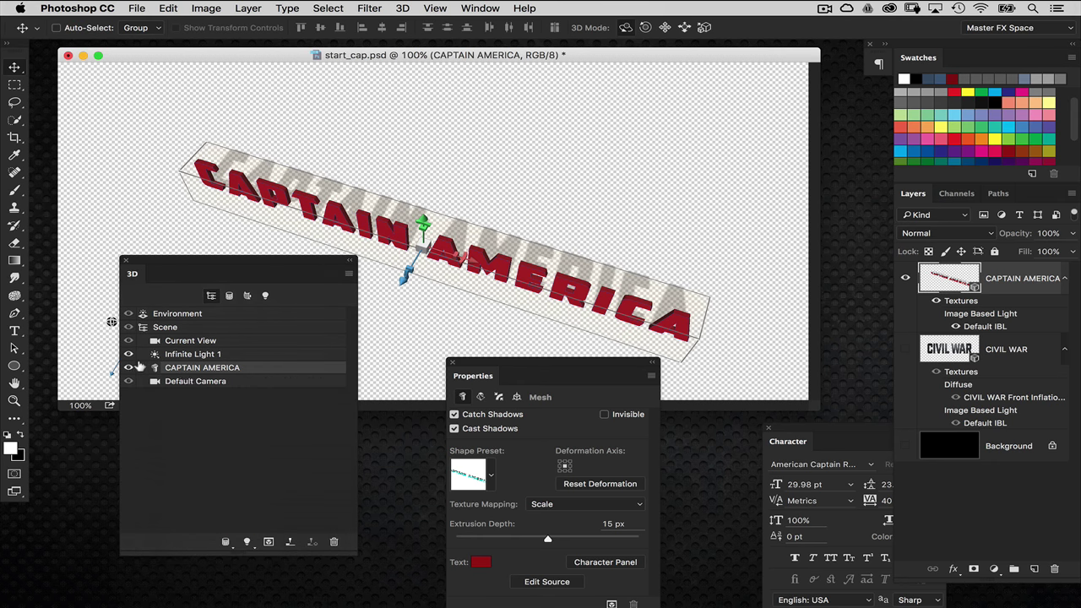
click(184, 379)
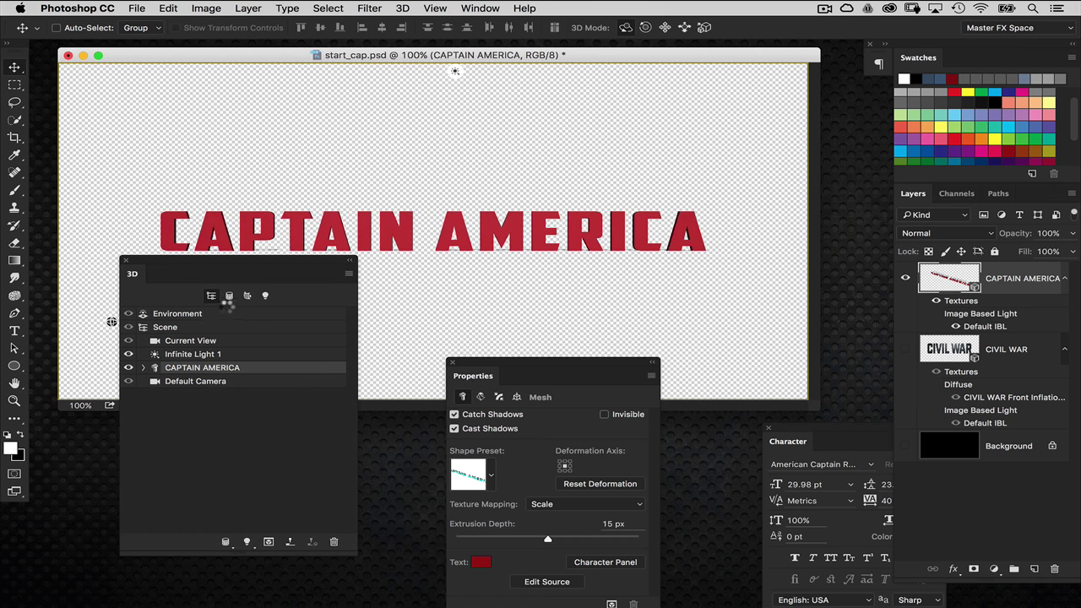
Step: Give the front cap of the CAPTAIN AMERICA mesh a bevel width of 20%
key(super+plus)
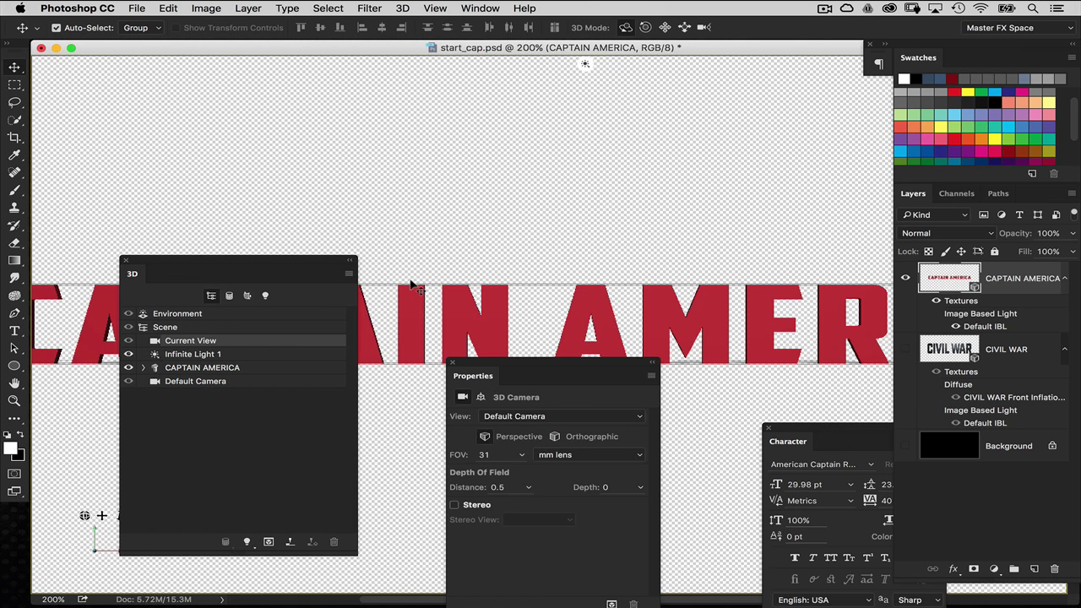
drag(325, 261, 291, 430)
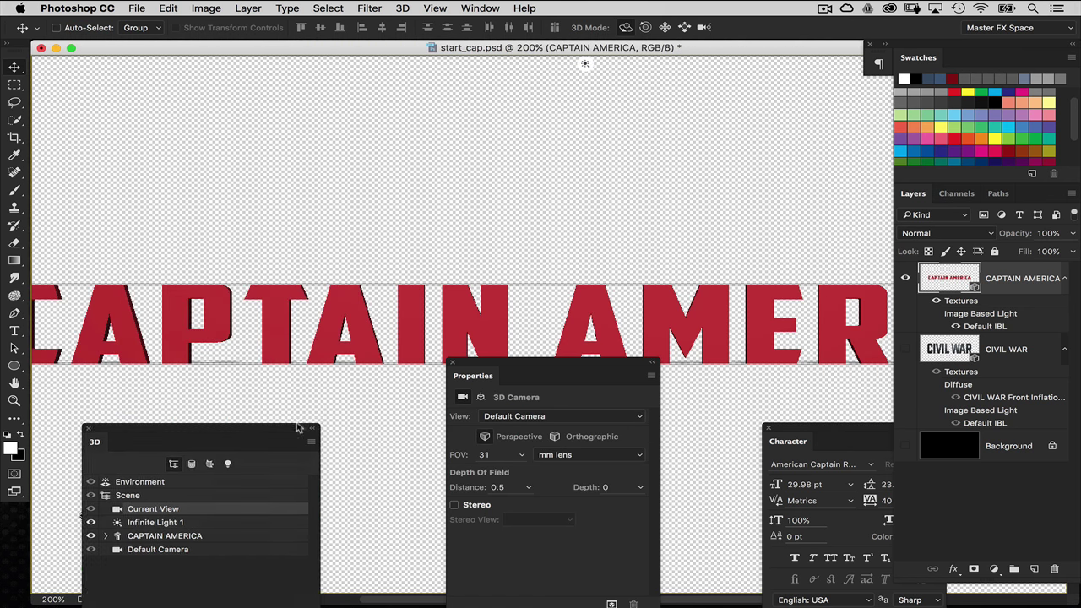
drag(371, 359, 409, 304)
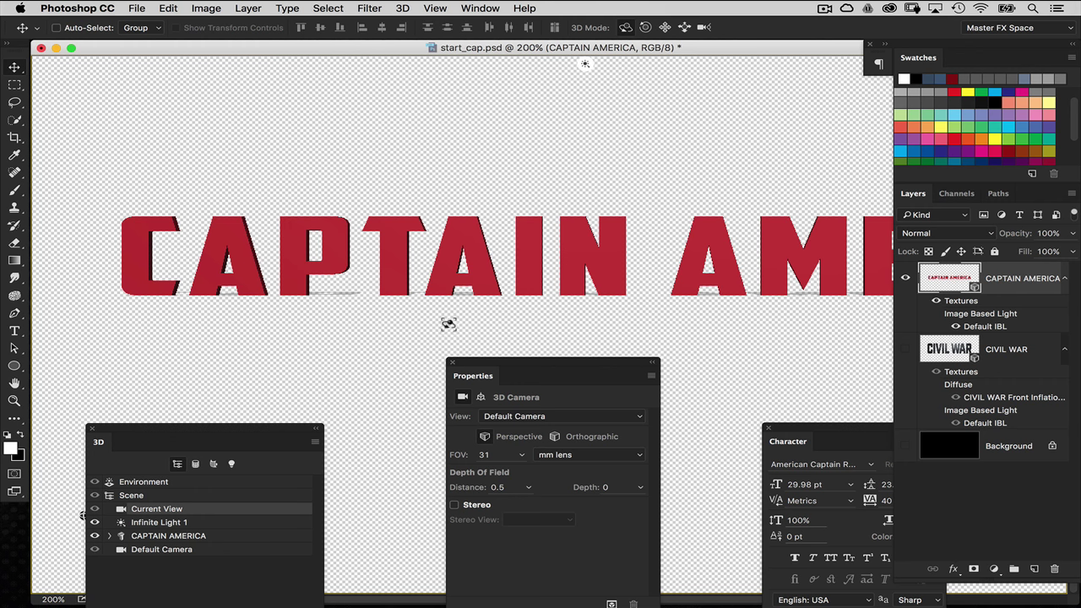
click(200, 535)
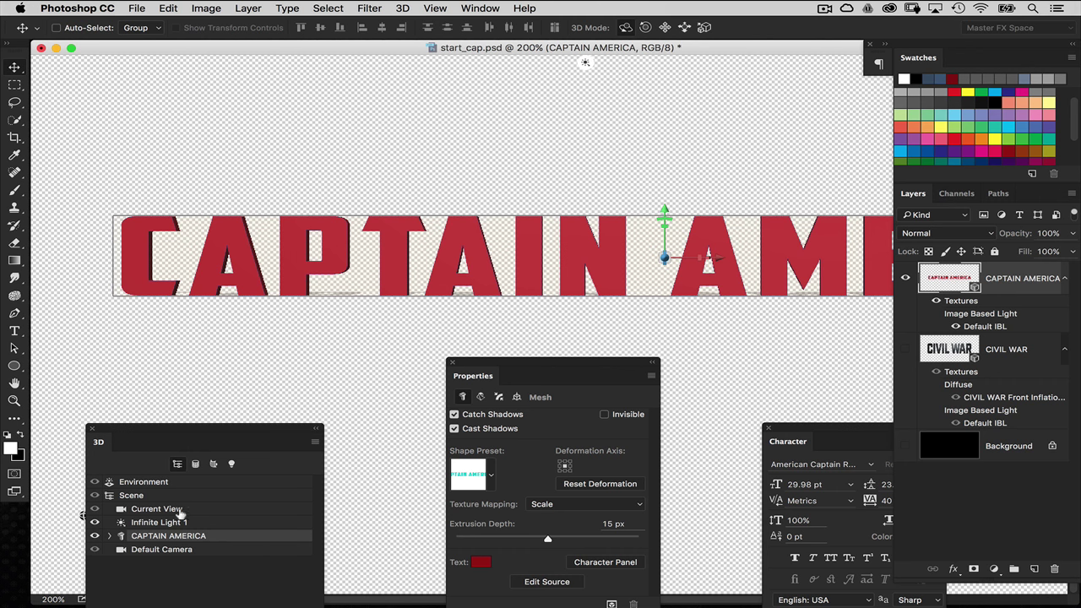
drag(210, 429, 274, 364)
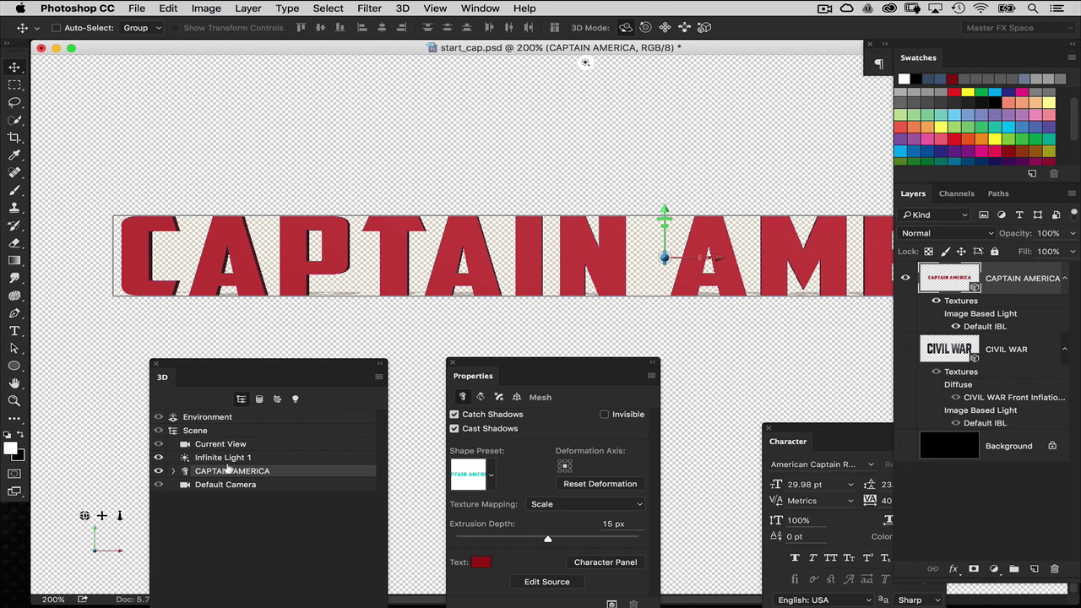
drag(455, 380, 443, 375)
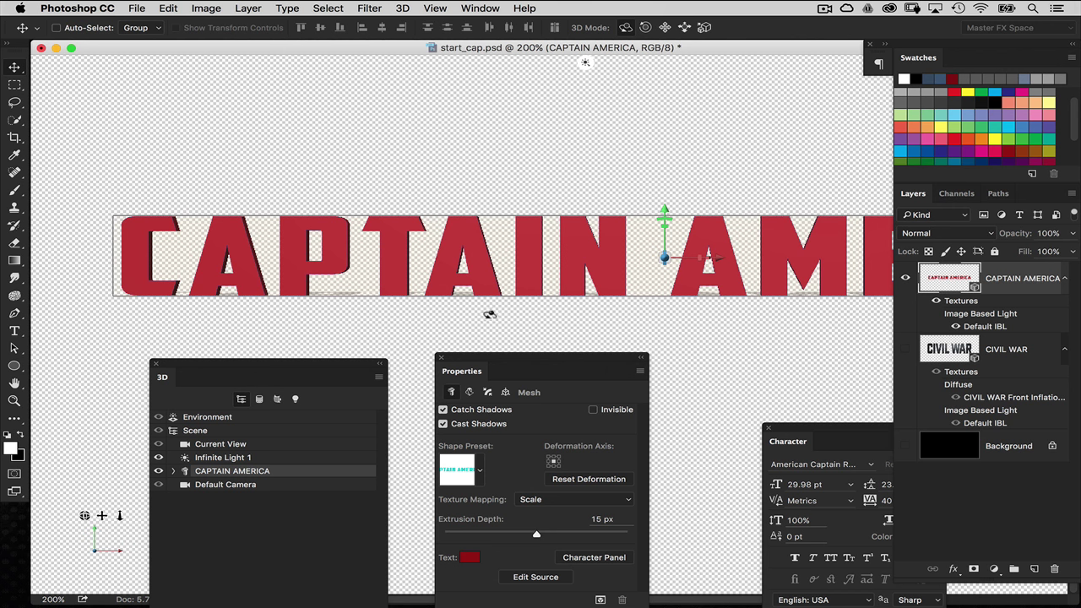
click(488, 392)
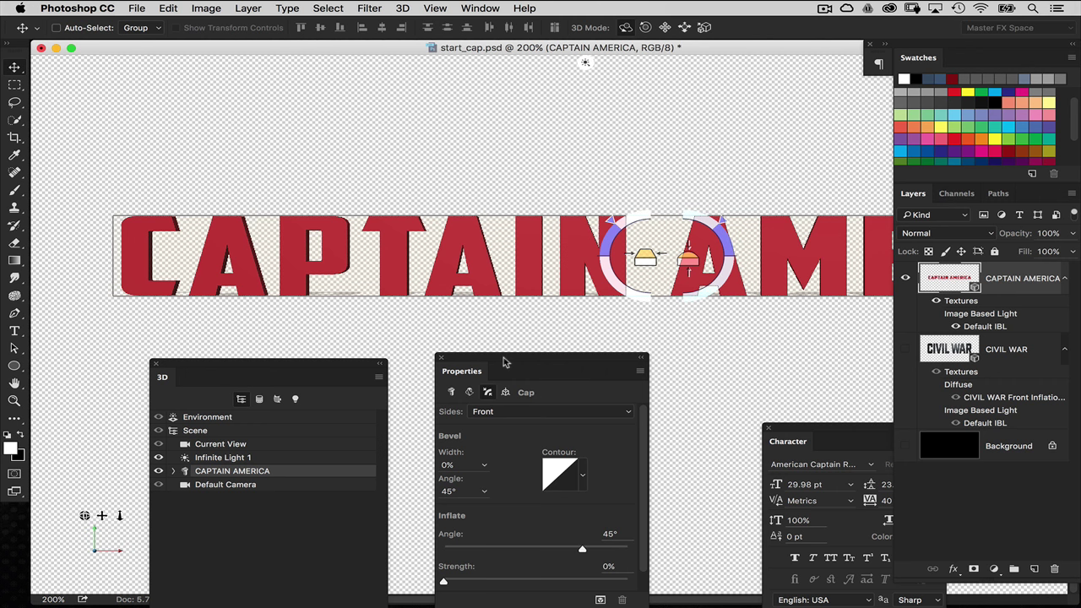
drag(507, 363, 498, 354)
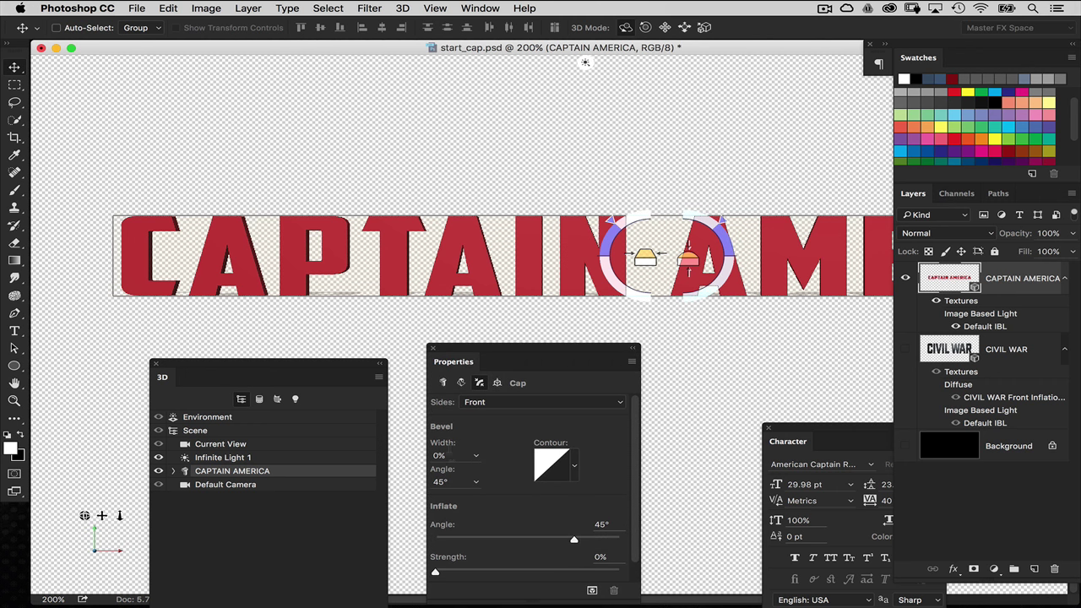
click(450, 455)
text(20)
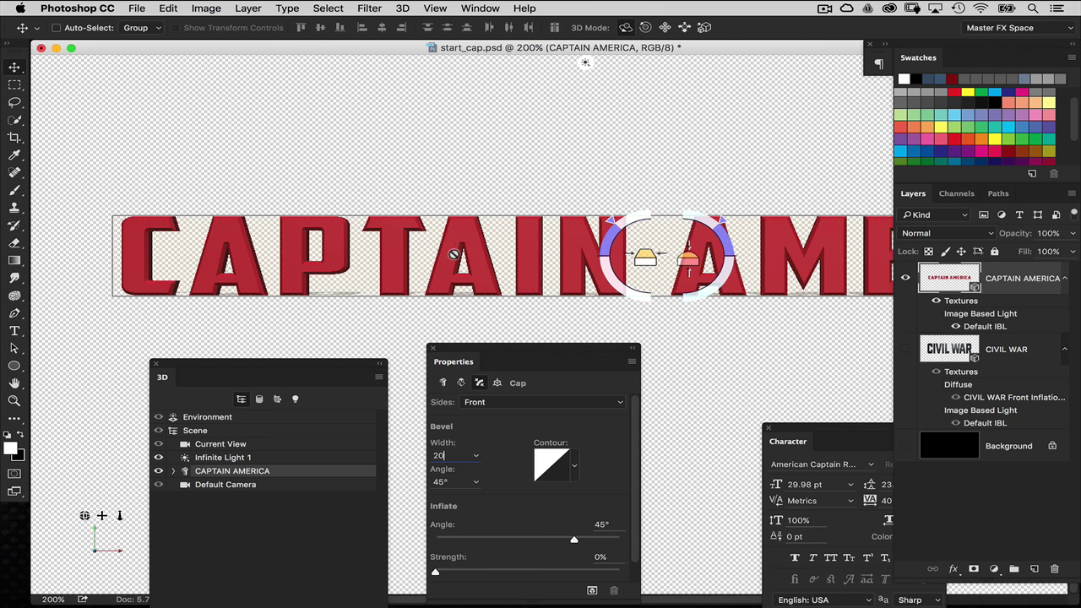
text(%)
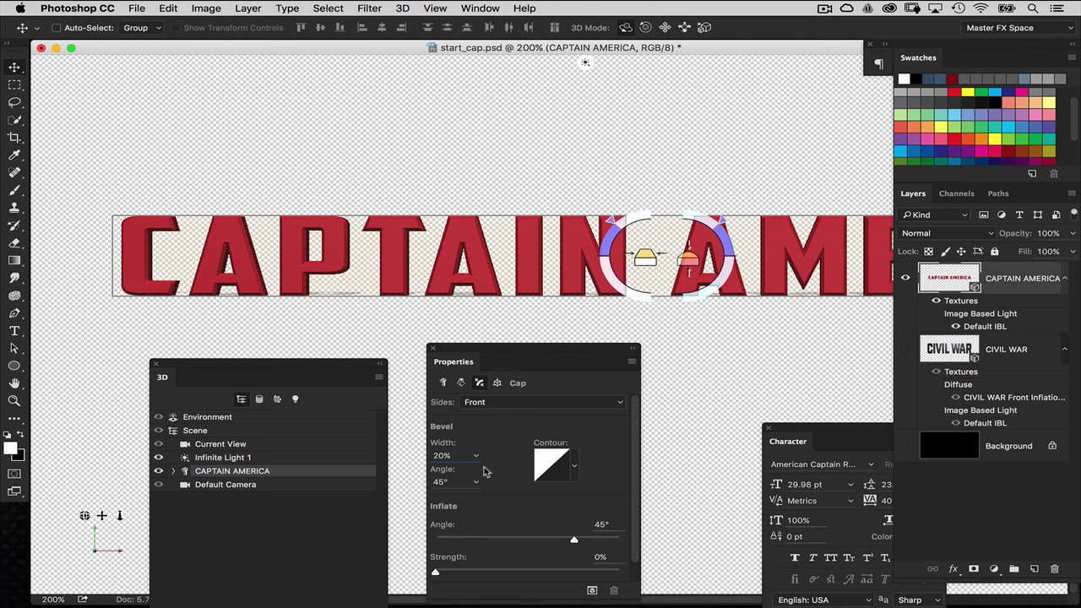
Step: Reshape the front bevel contour into a wavy custom curve with three added points, one at input 29%, output 50%, and apply it
click(556, 469)
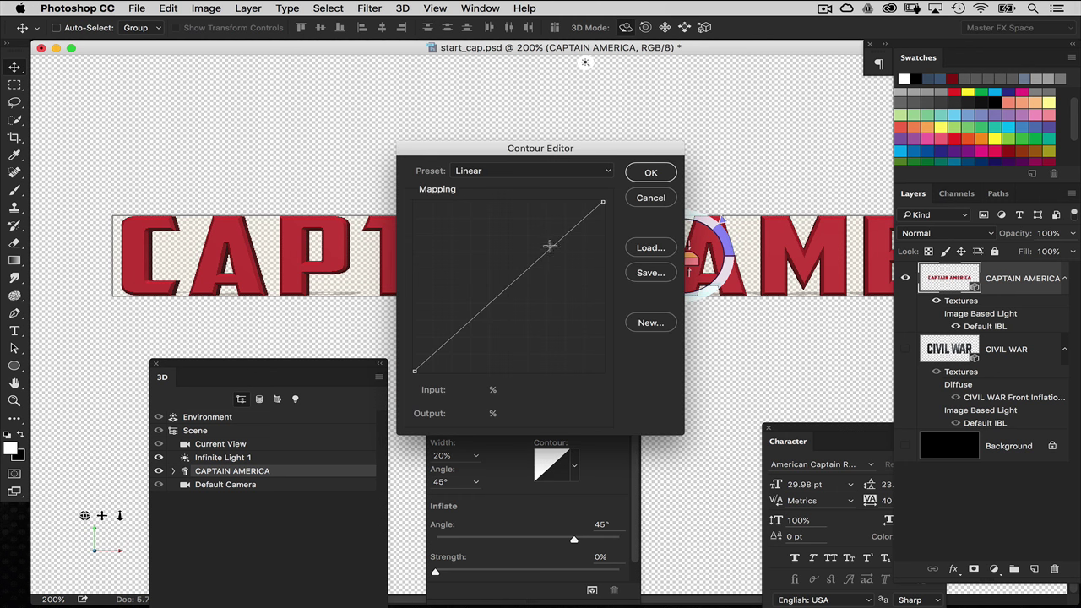
drag(545, 245, 553, 262)
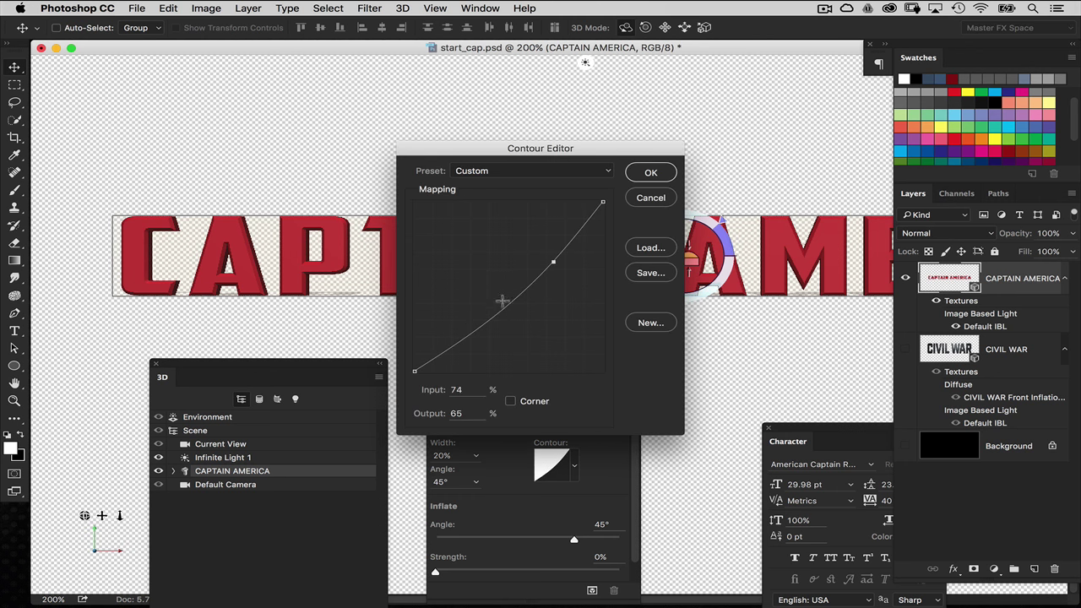
mouse_move(501, 301)
mouse_down()
mouse_move(483, 283)
mouse_move(522, 291)
mouse_move(480, 280)
mouse_move(519, 295)
mouse_up()
drag(553, 261, 551, 245)
drag(521, 295, 478, 285)
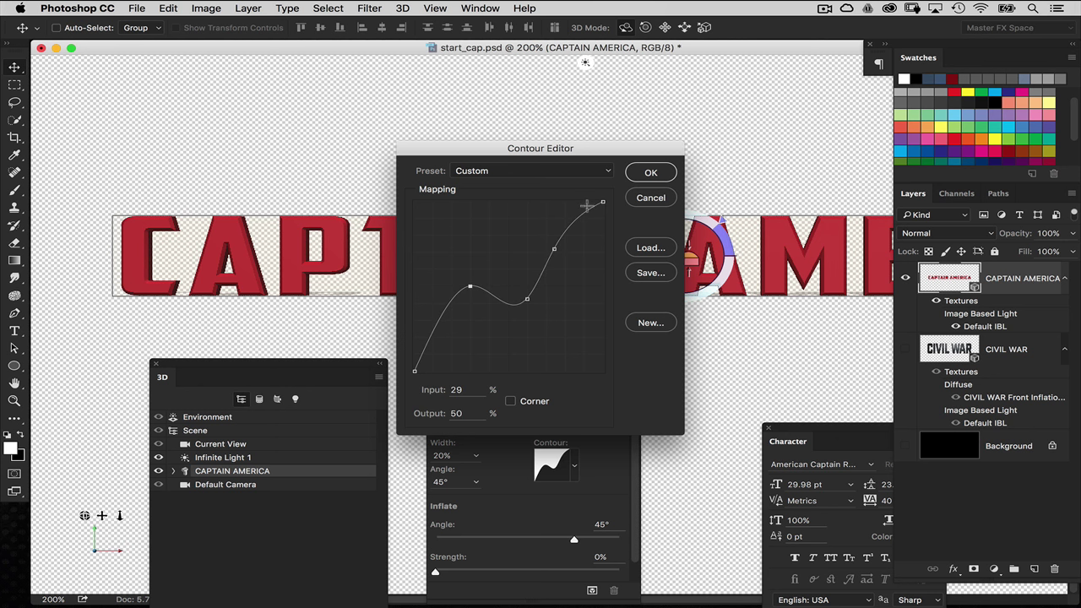
click(647, 174)
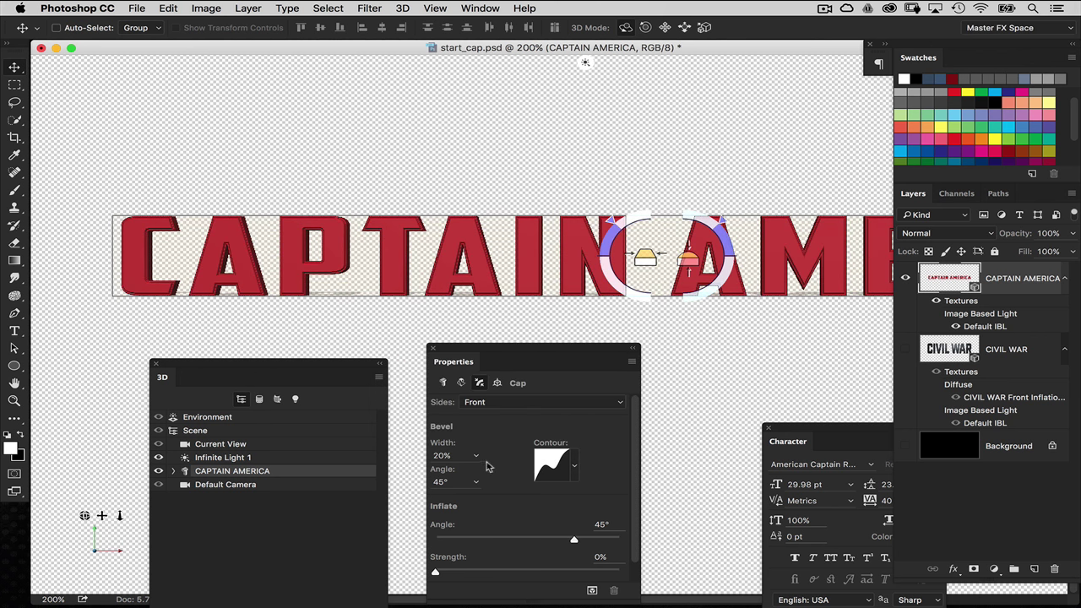
Step: Inflate the front cap of the CAPTAIN AMERICA mesh with a strength of 3% and an angle of 75°
drag(499, 356, 510, 328)
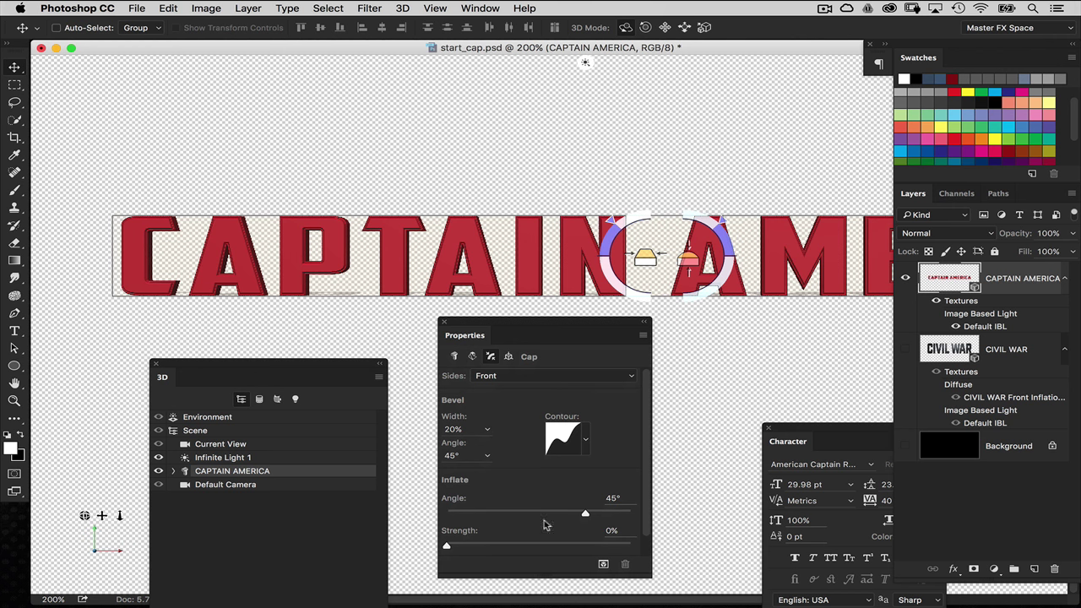
click(593, 534)
text(3)
key(Return)
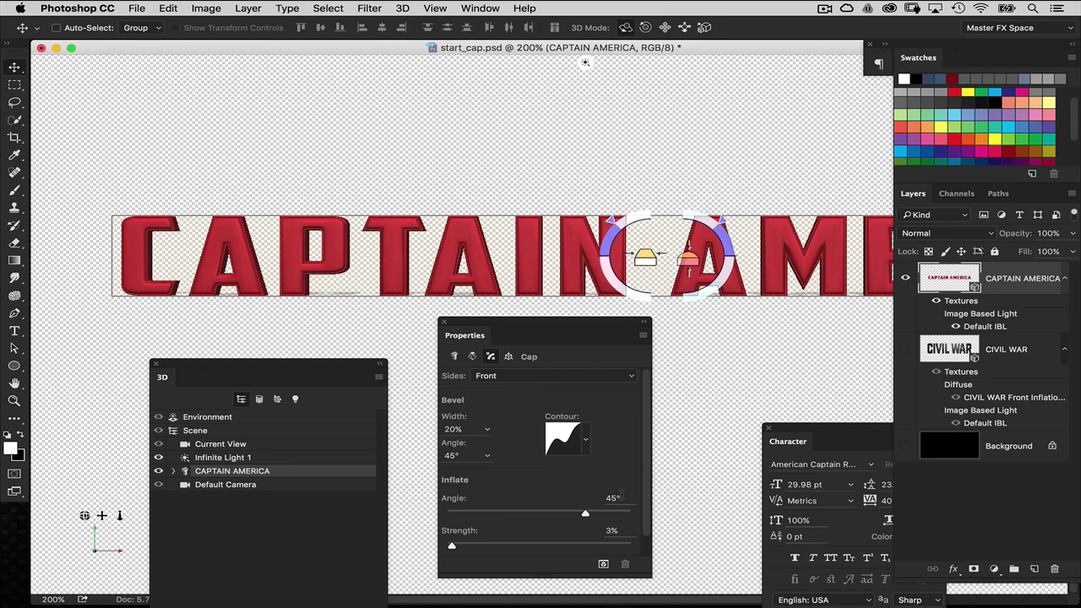
click(615, 498)
text(74)
key(Return)
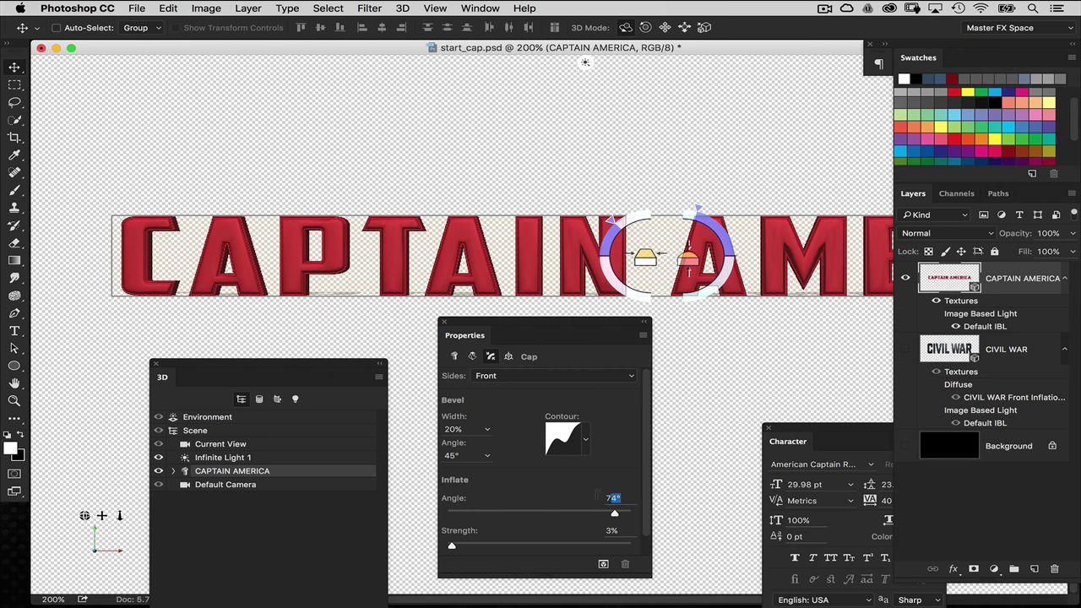
key(Up)
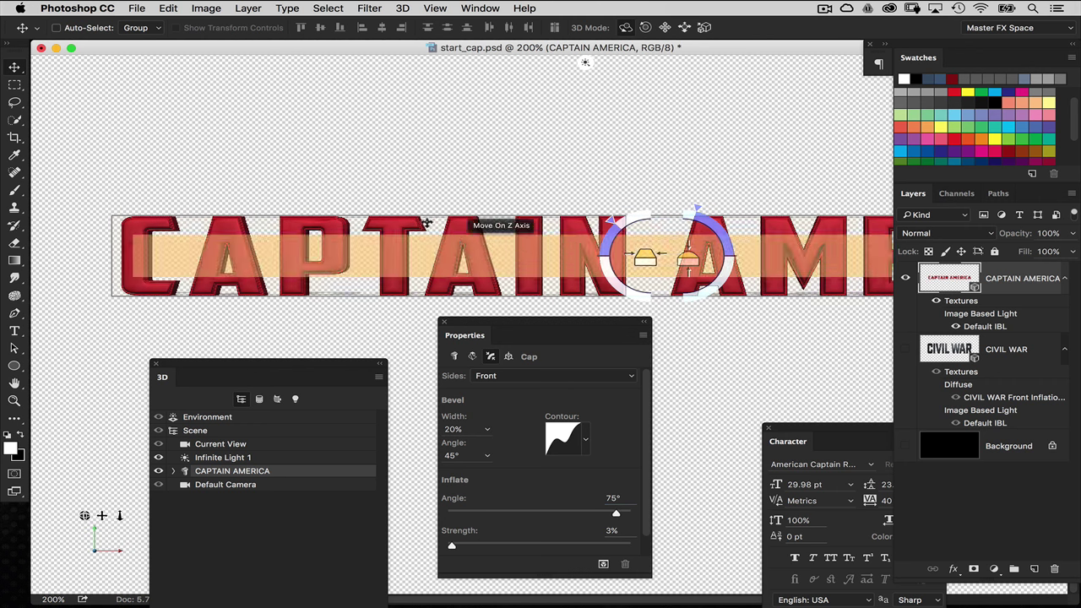
Step: Examine the bevelled and inflated letters up close from a different camera angle, and return to the Default Camera view
click(554, 169)
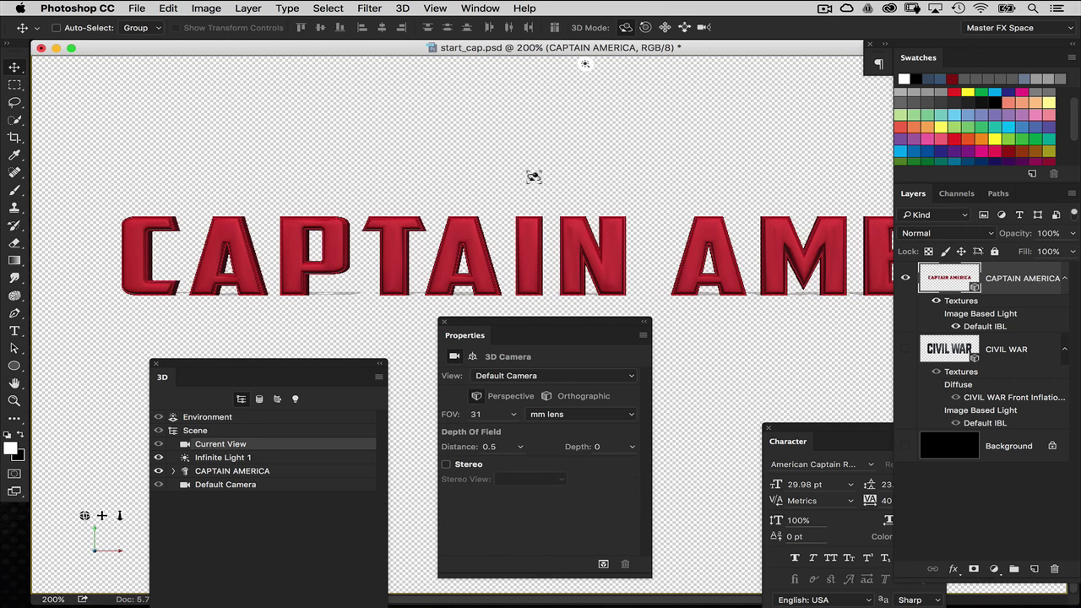
drag(538, 189, 560, 131)
key(super+equal)
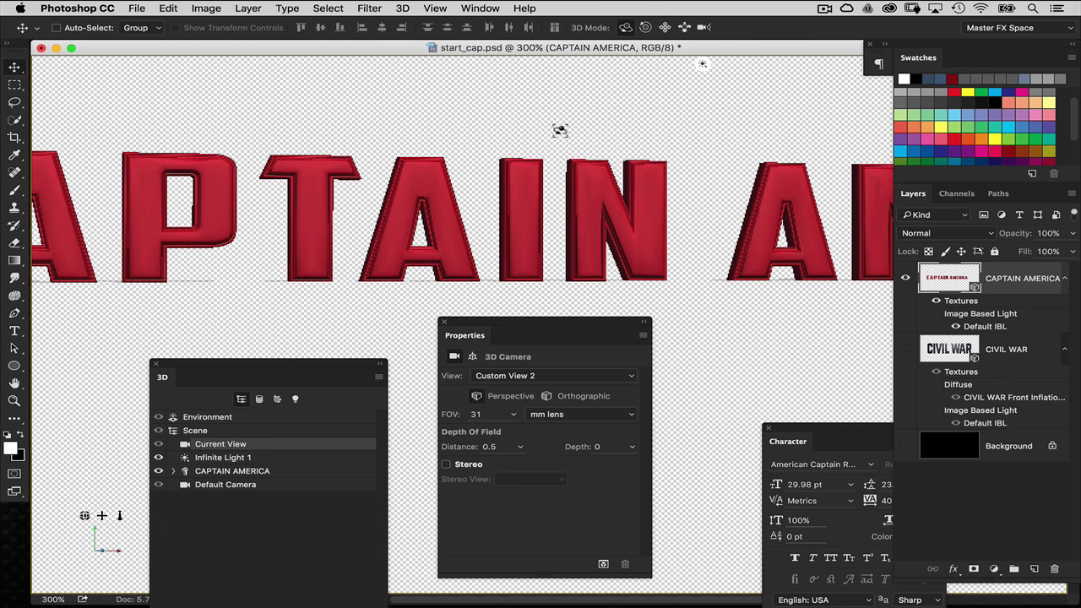
click(280, 483)
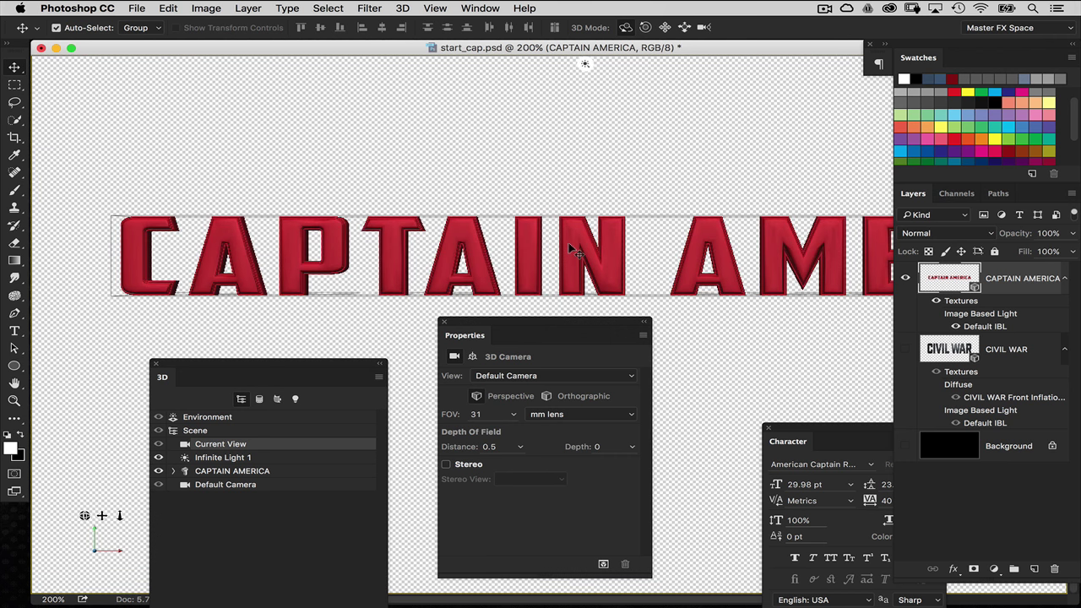
key(h)
drag(511, 295, 477, 102)
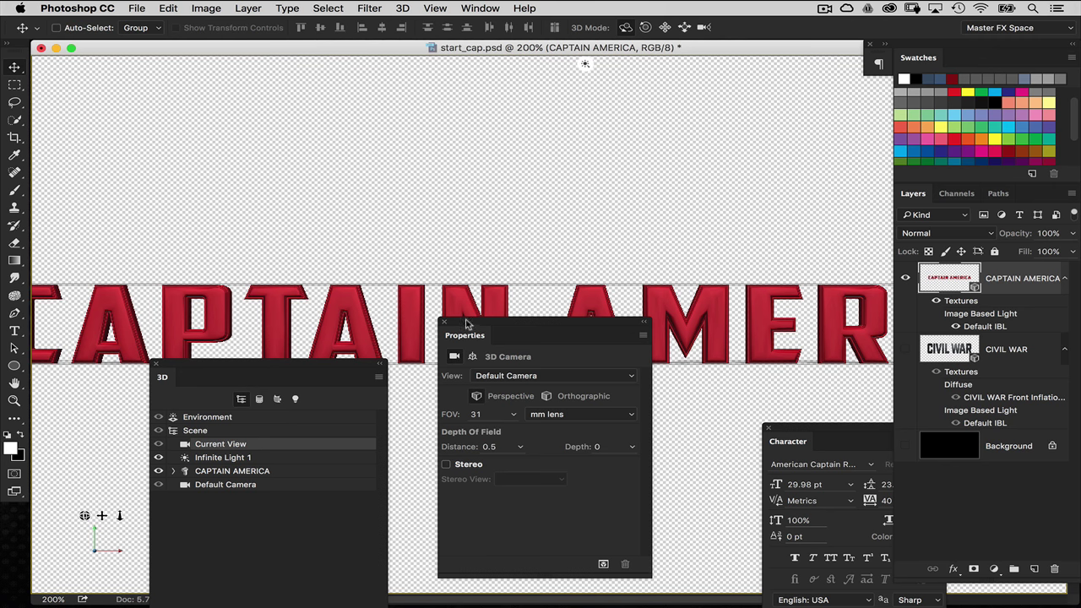
Step: Create a new 1000 x 1000 pixel diffuse texture for the CAPTAIN AMERICA Front Bevel Material
click(177, 470)
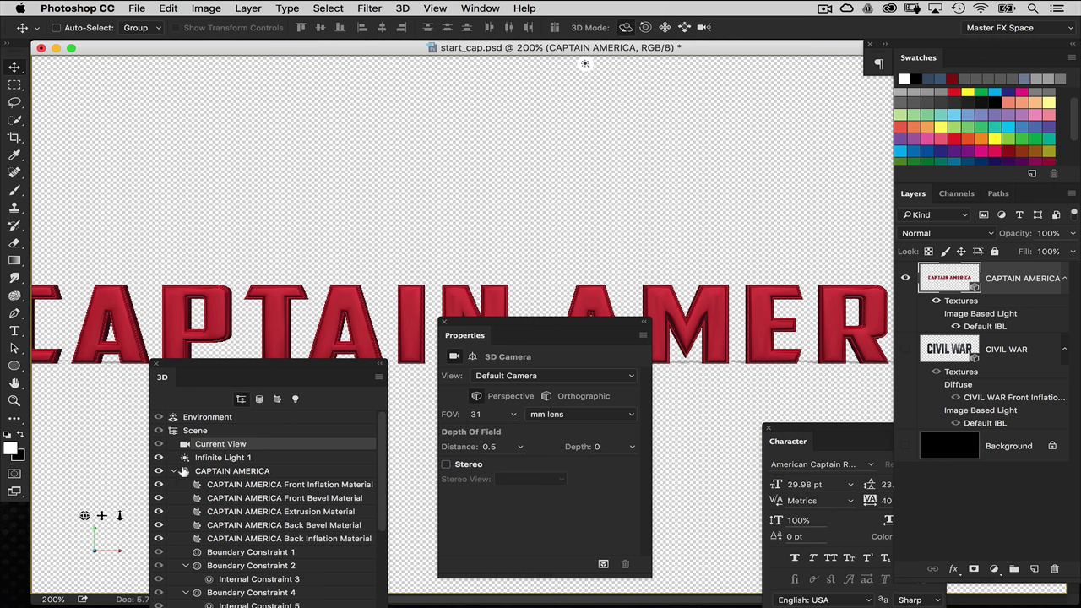
drag(465, 322, 485, 456)
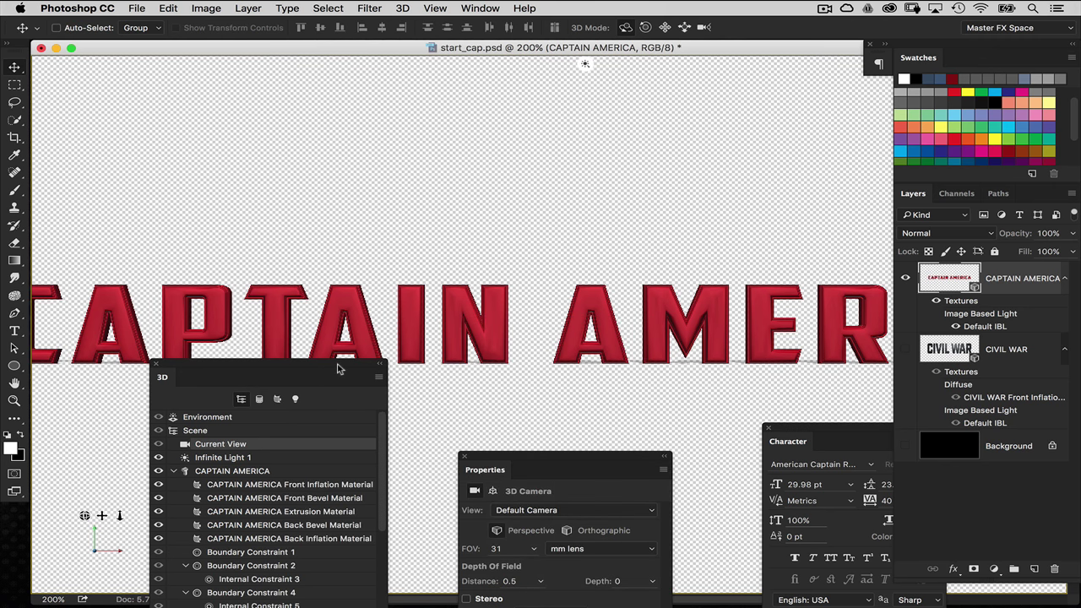
drag(340, 367, 355, 322)
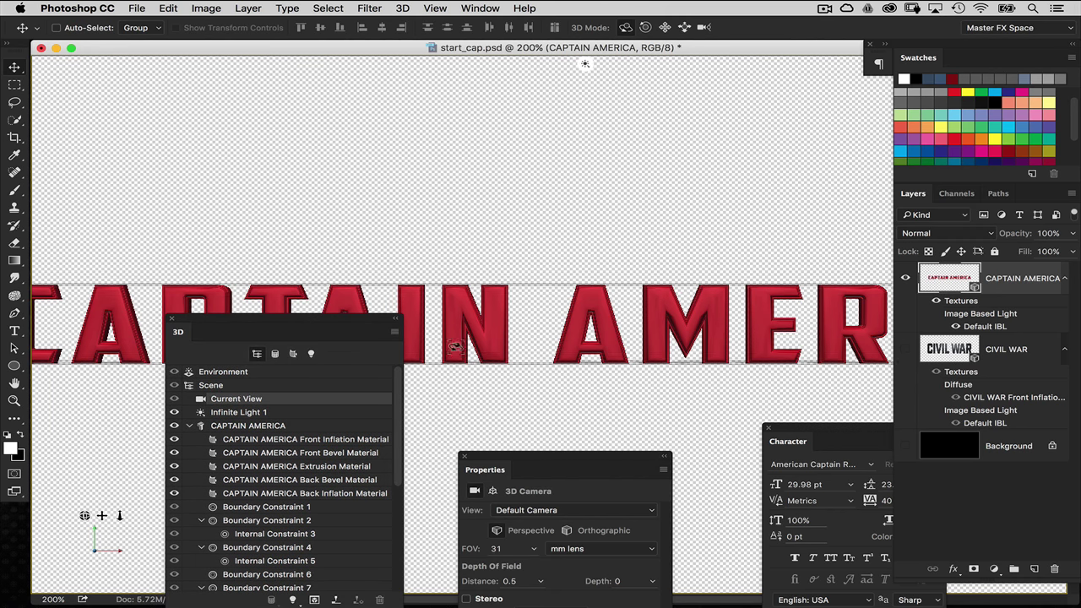
click(321, 438)
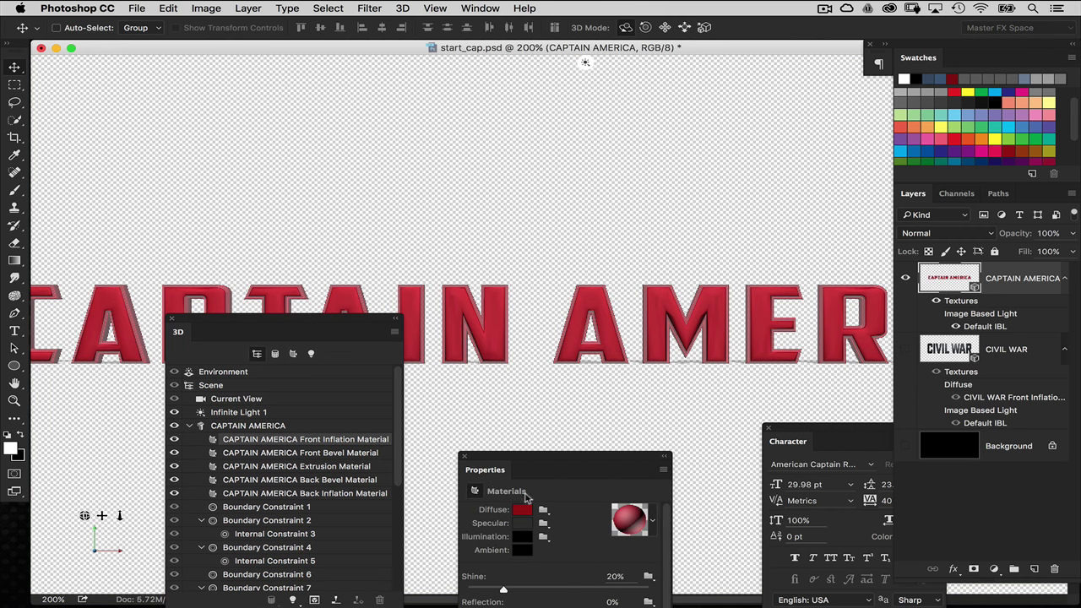
drag(516, 457, 509, 377)
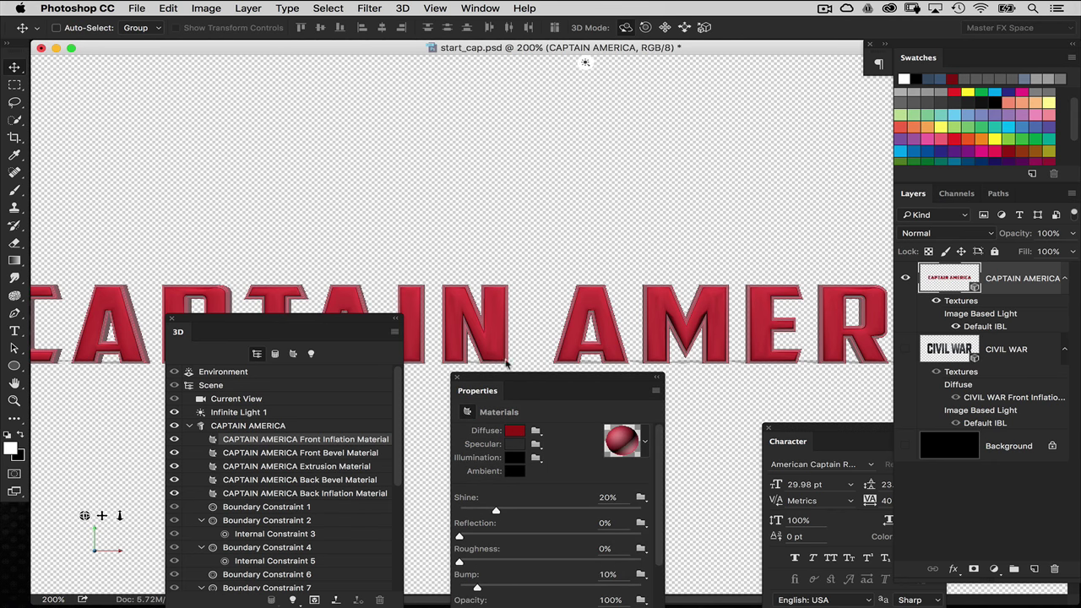
click(317, 454)
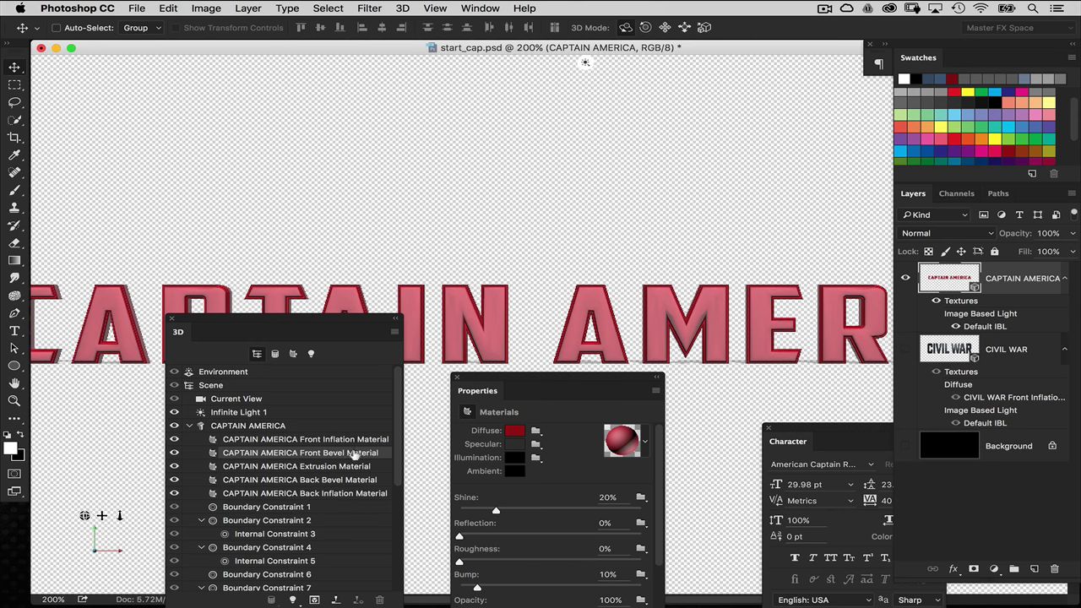
click(535, 431)
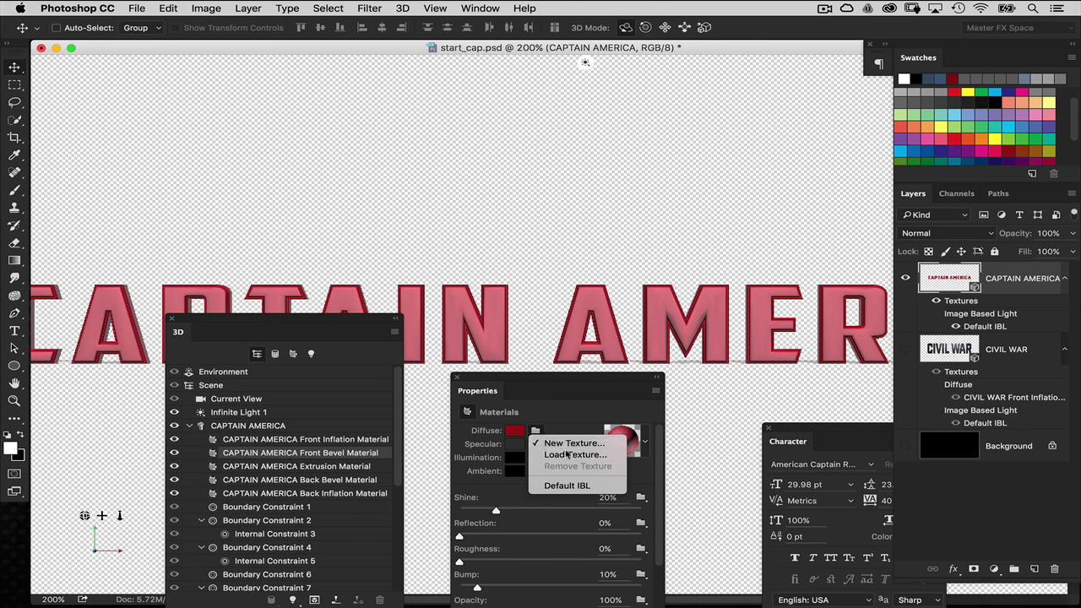
click(557, 441)
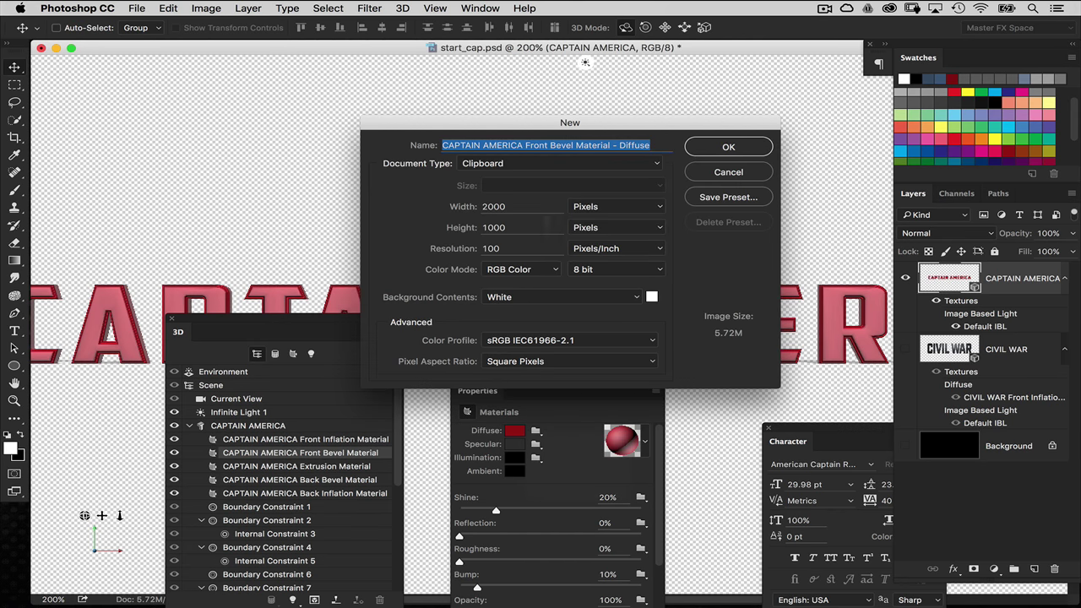
click(513, 206)
text(1000)
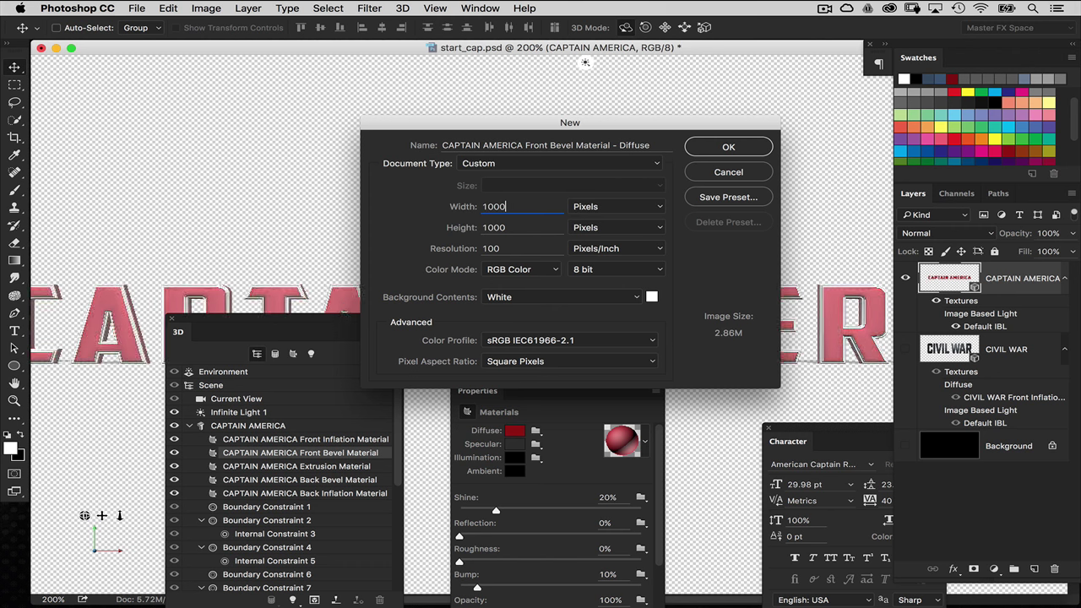
key(Return)
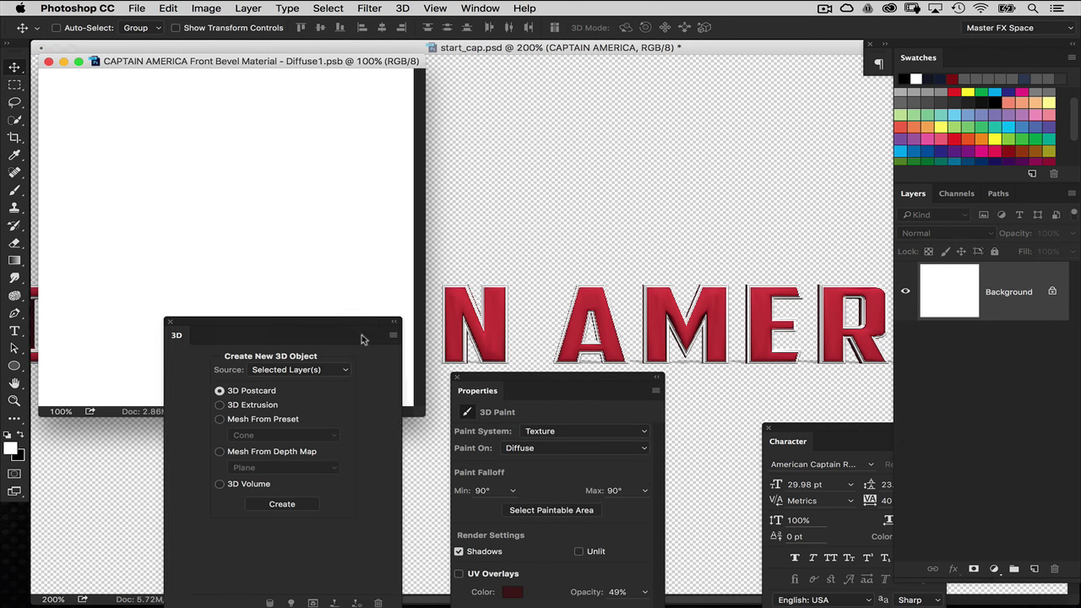
Step: Fill the front bevel's diffuse texture with 65% Gray, then save and close the texture document
drag(362, 335, 323, 412)
drag(369, 65, 447, 71)
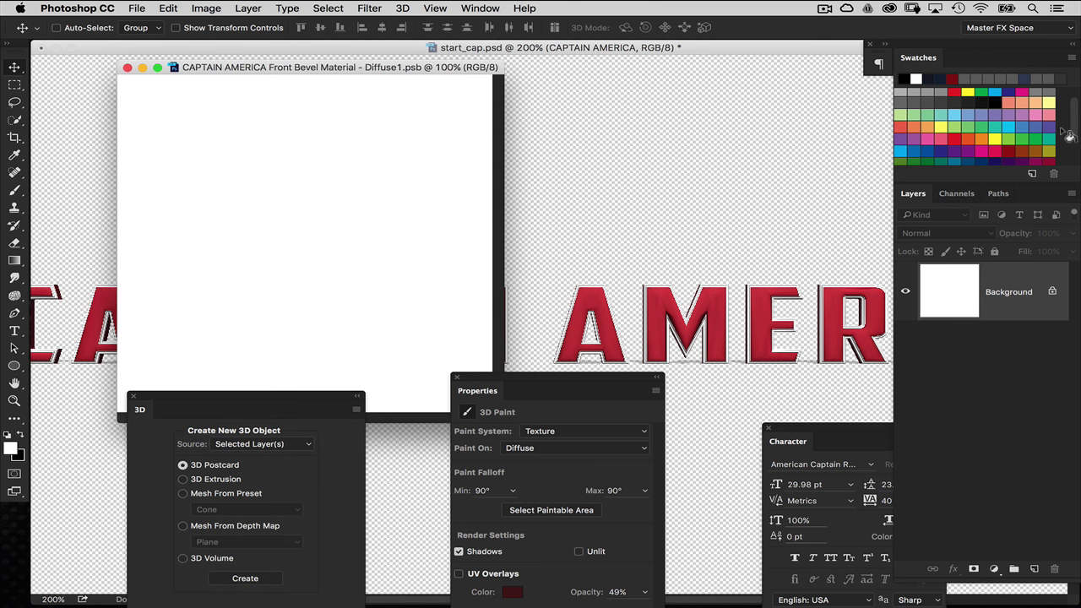
scroll(1075, 129, up, 3)
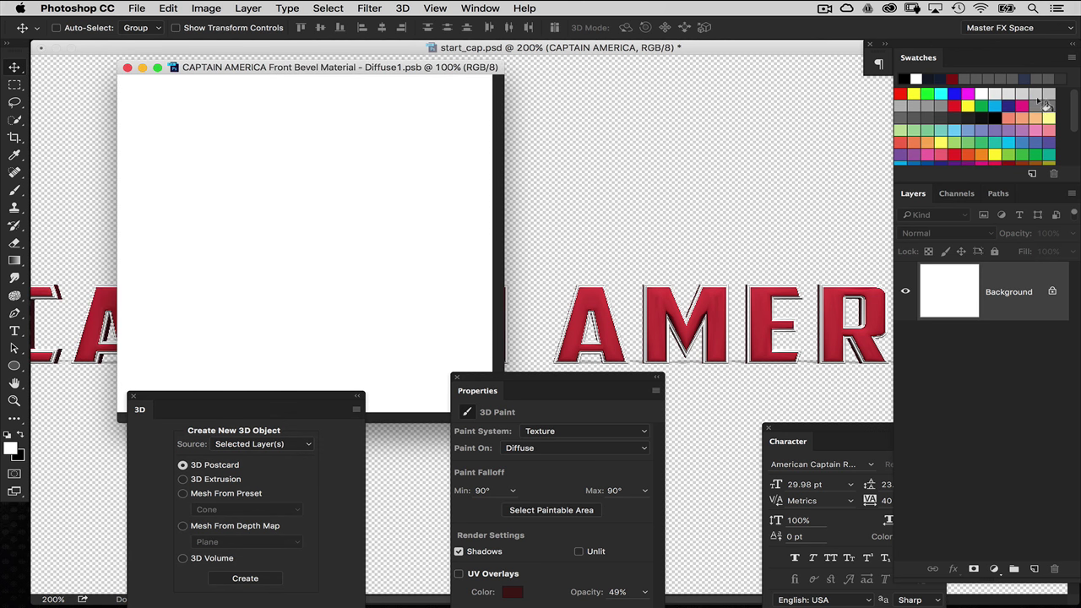
click(902, 111)
key(alt+BackSpace)
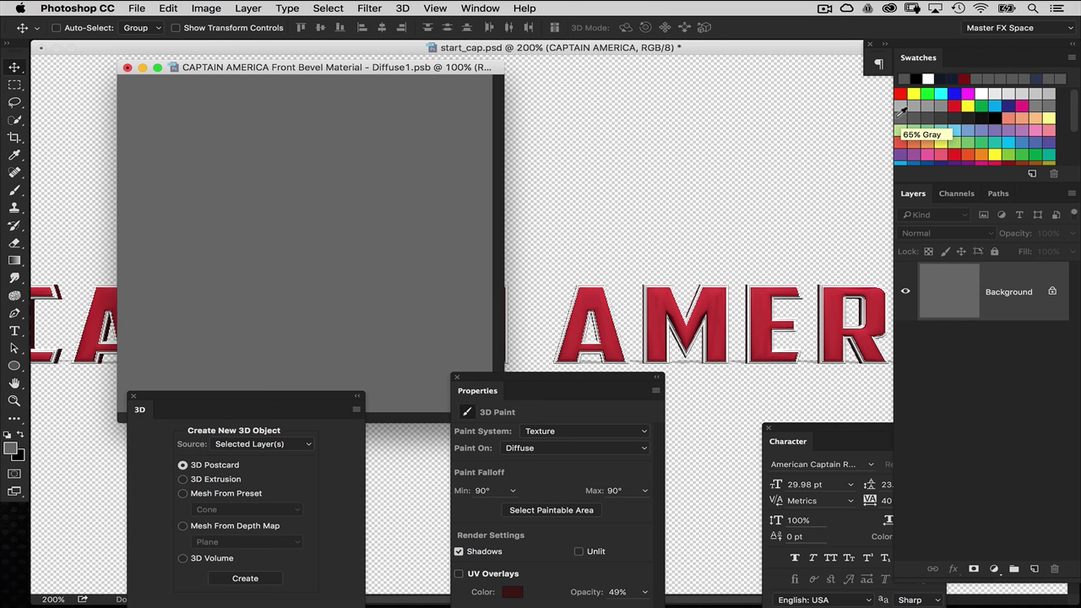
key(super+w)
key(Return)
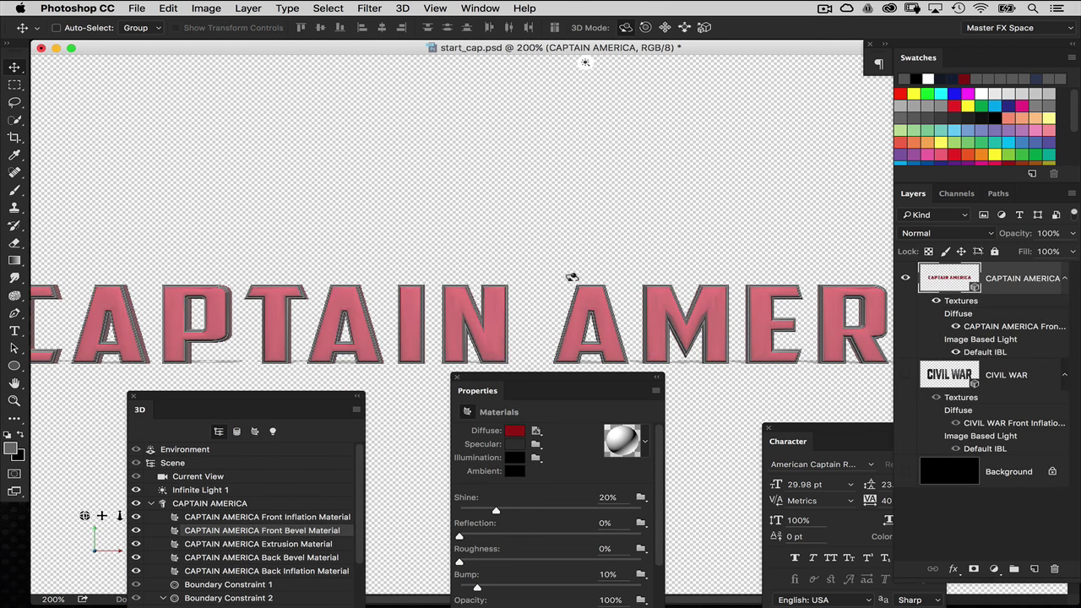
Step: Create a new 1000 x 1000 pixel diffuse texture for the CAPTAIN AMERICA Extrusion Material
click(293, 544)
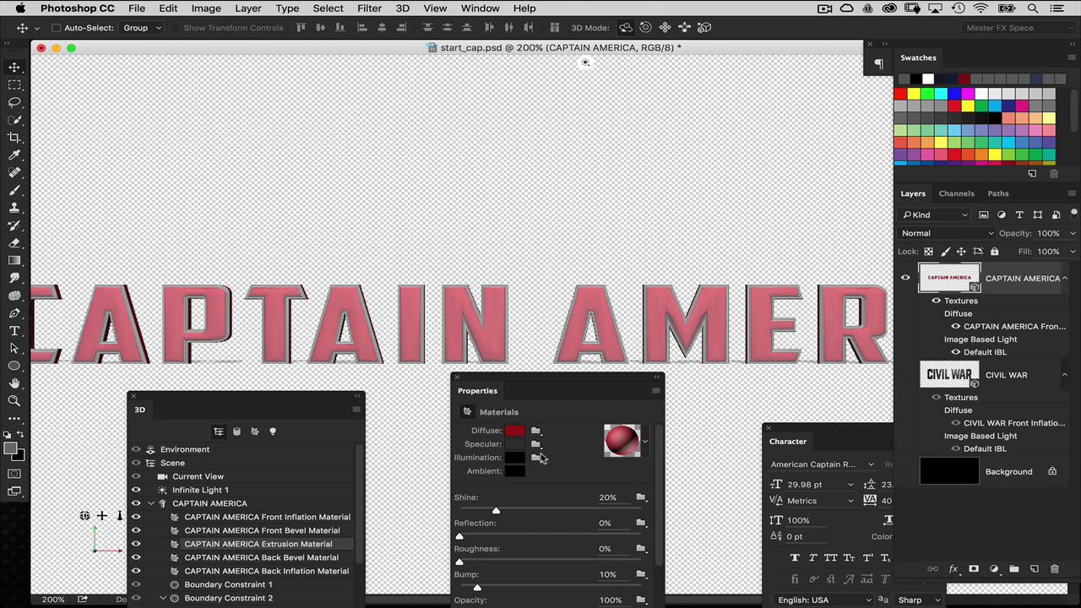
click(537, 432)
click(558, 441)
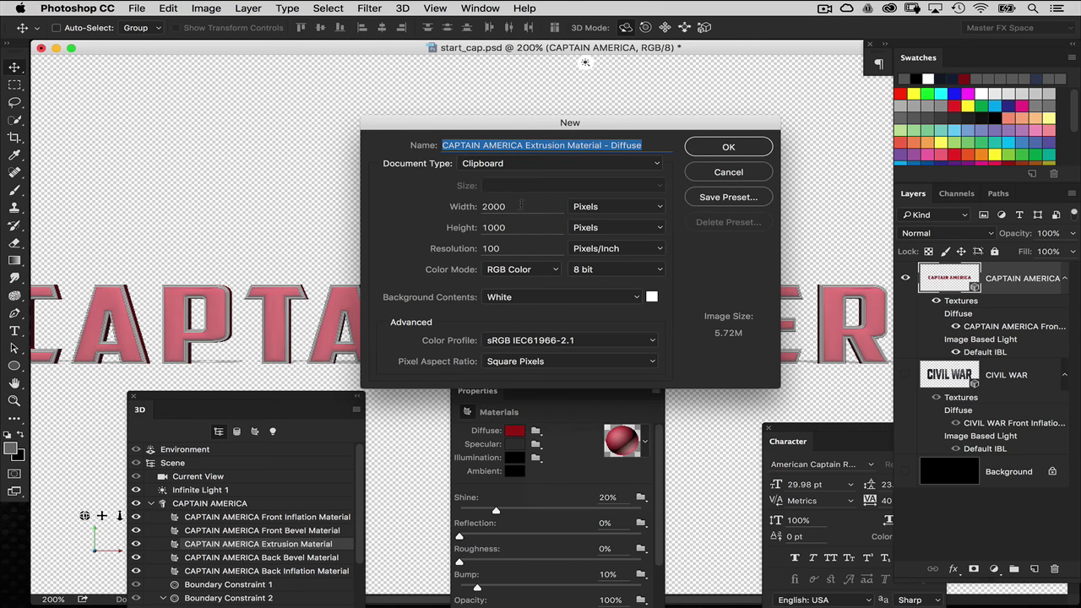
double_click(521, 205)
text(1000)
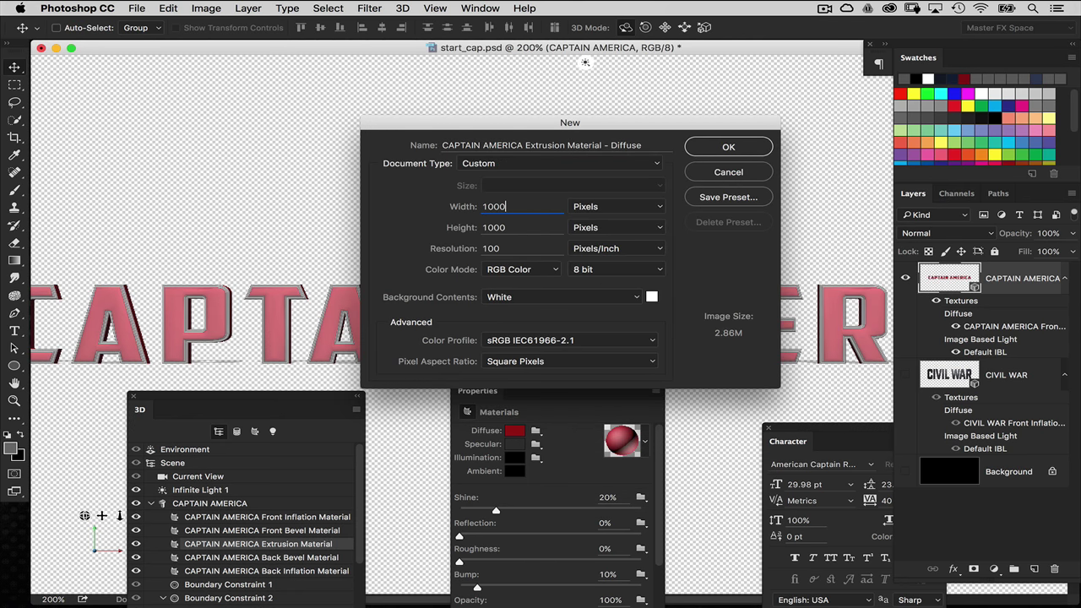
key(Return)
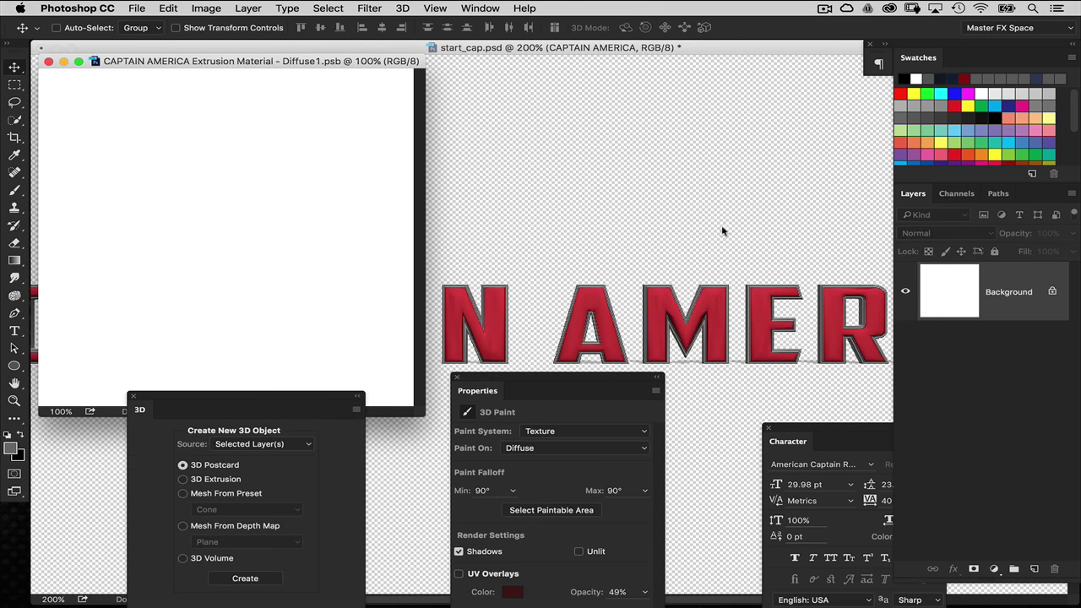
Step: Fill the extrusion's diffuse texture with a darker gray swatch, then save and close the texture document
click(940, 111)
key(alt+BackSpace)
key(super+w)
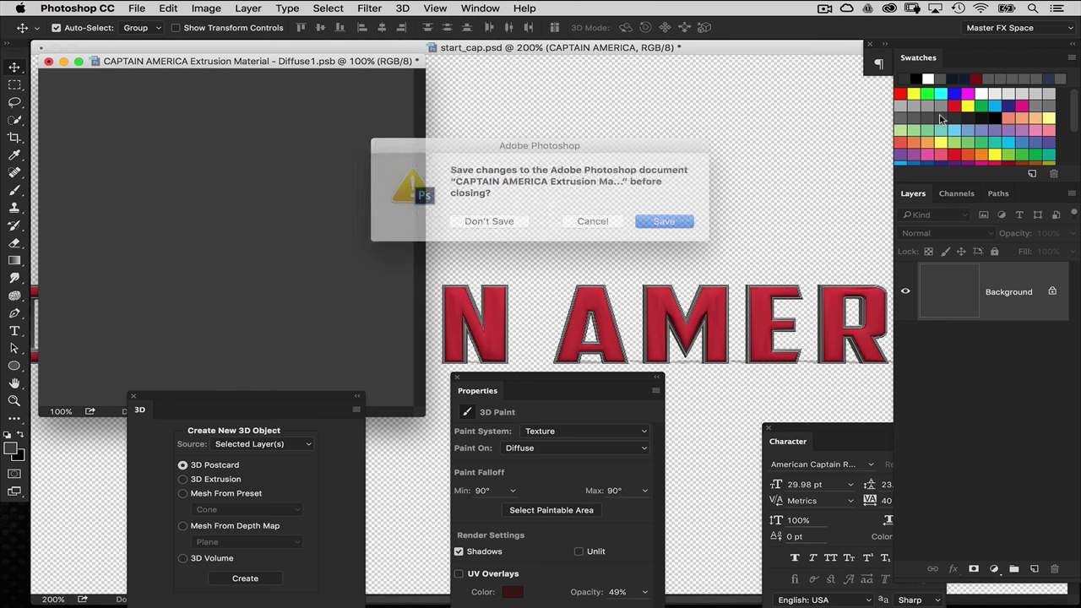
key(Return)
click(534, 232)
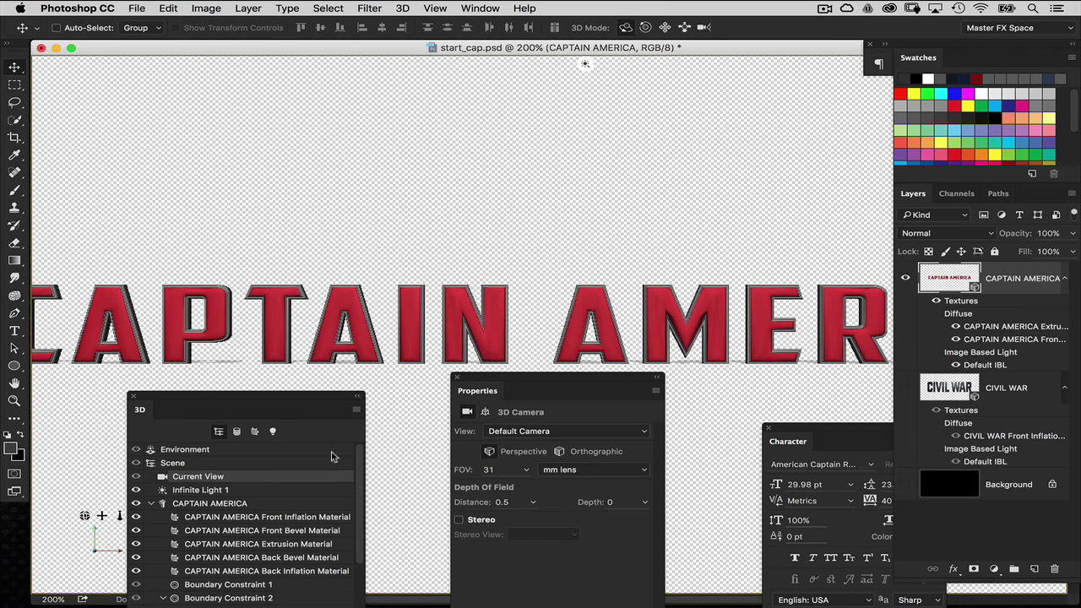
Step: Set both Shine and Reflection of the CAPTAIN AMERICA Front Inflation Material to 46%
click(337, 514)
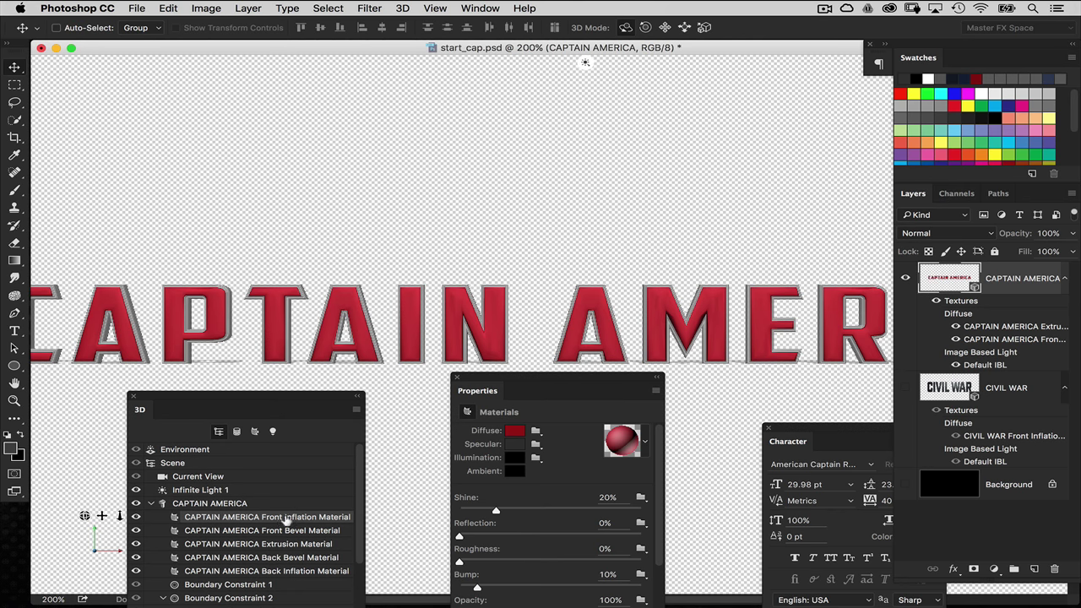
drag(312, 402, 302, 316)
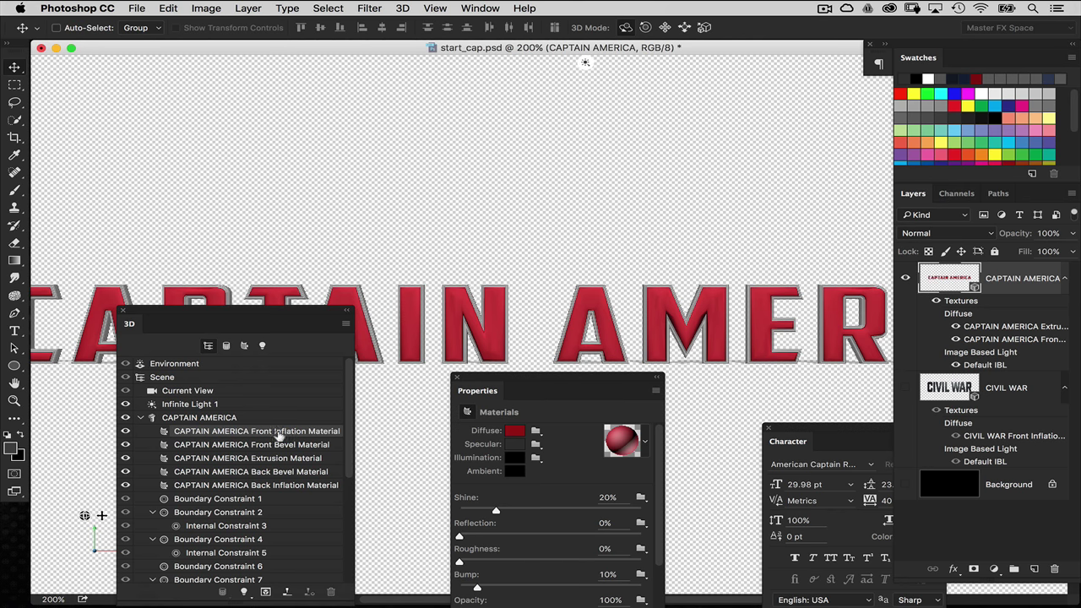
drag(500, 394, 497, 357)
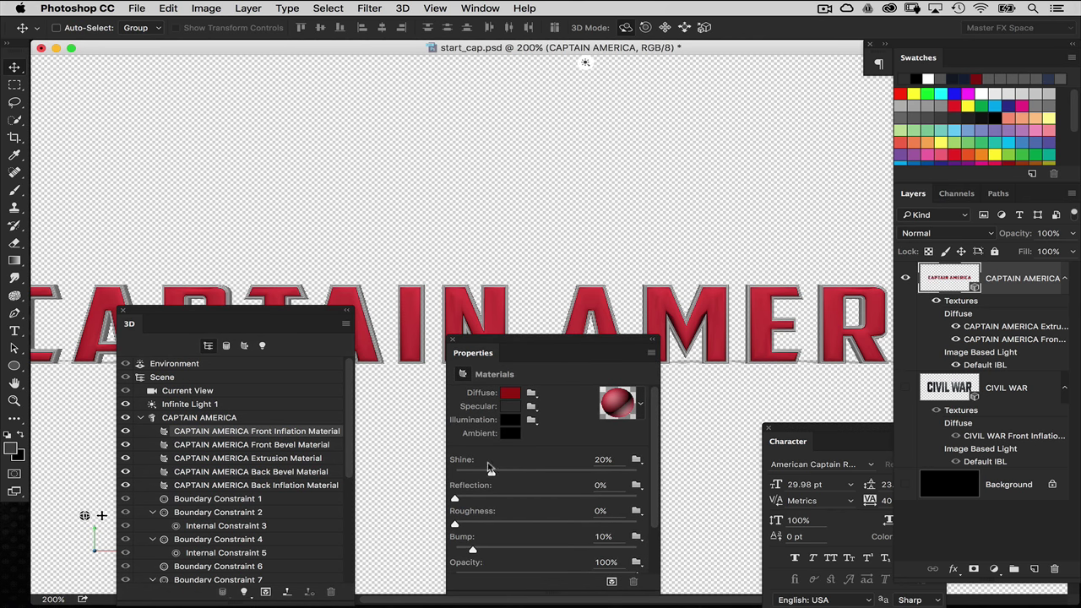
drag(503, 476, 531, 473)
click(528, 498)
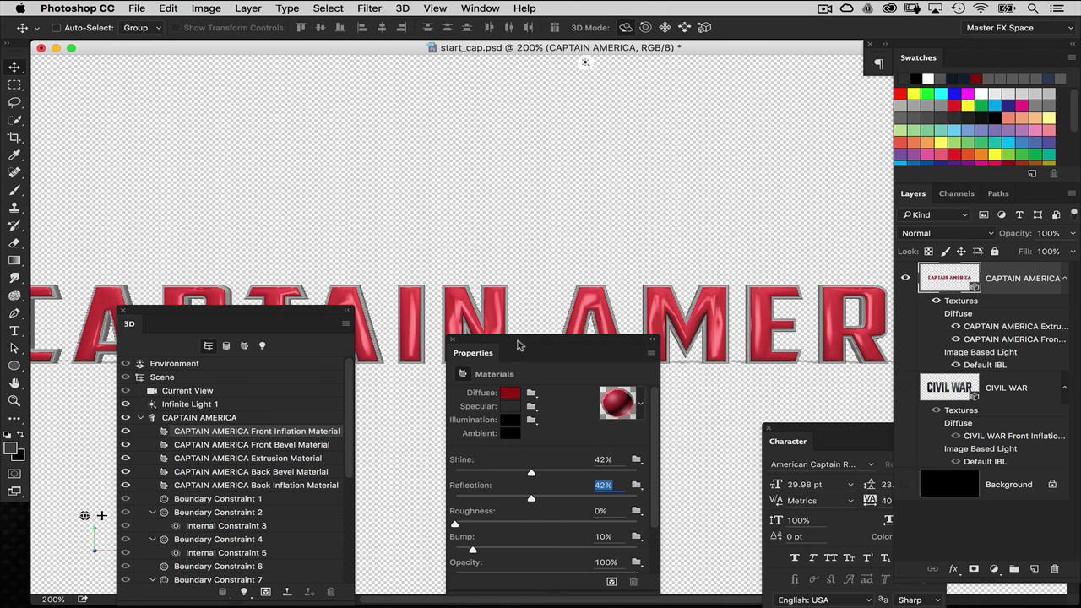
drag(518, 344, 620, 353)
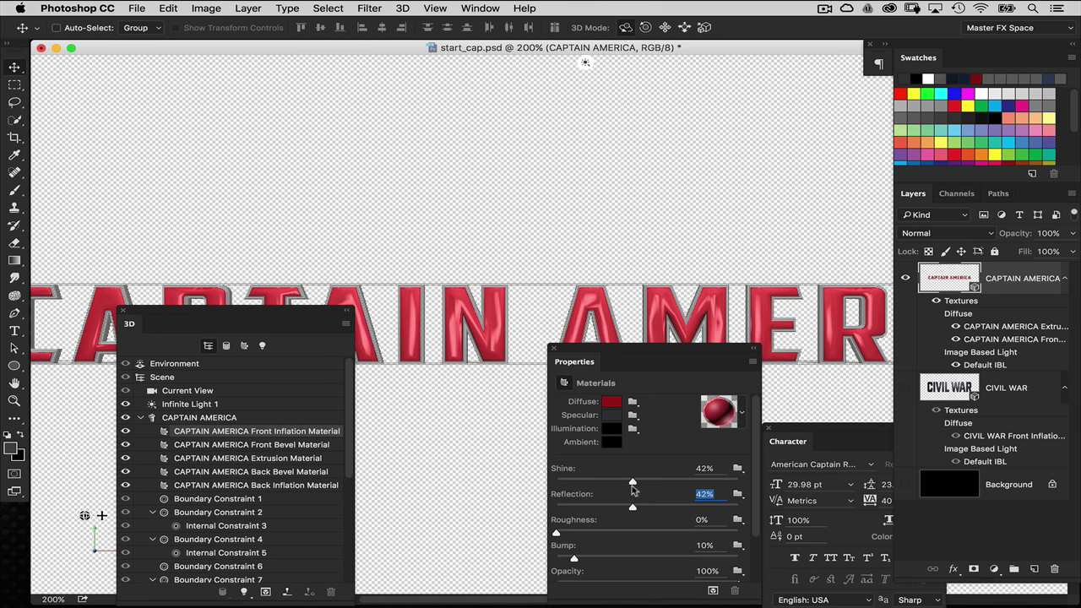
drag(632, 507, 639, 482)
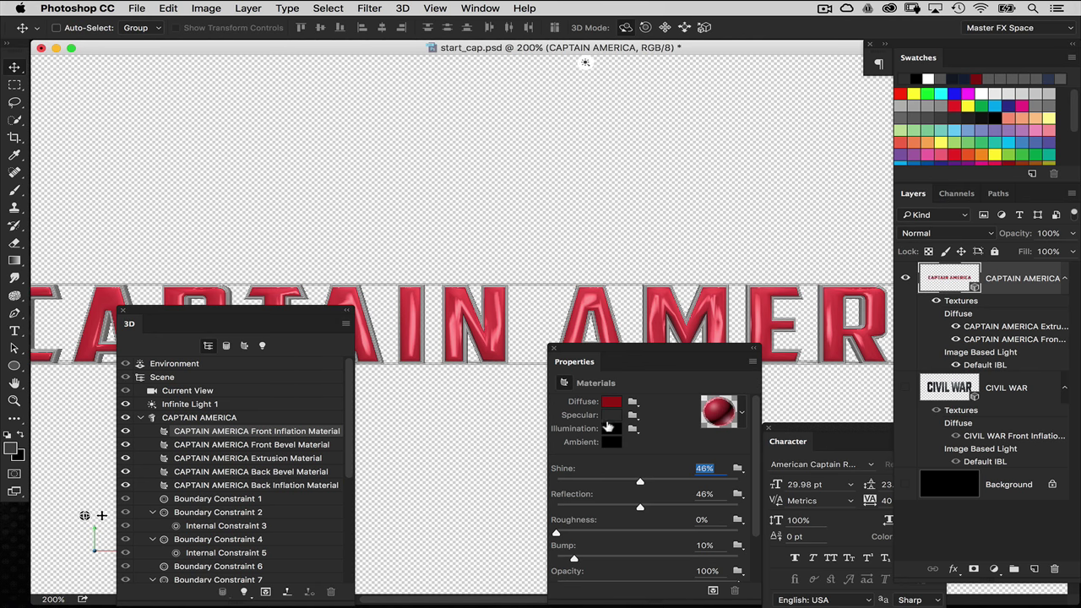
Step: Lighten the Front Inflation Material's specular color to a gray of RGB 105, 105, 105
click(609, 417)
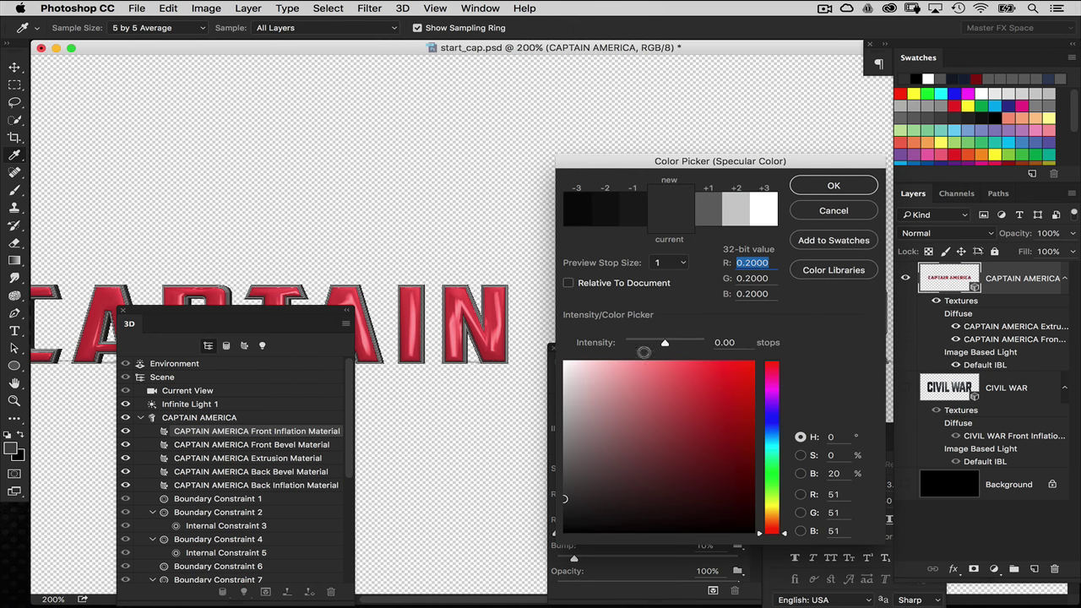
mouse_move(569, 469)
mouse_down()
mouse_move(559, 382)
mouse_move(540, 459)
mouse_move(566, 463)
mouse_up()
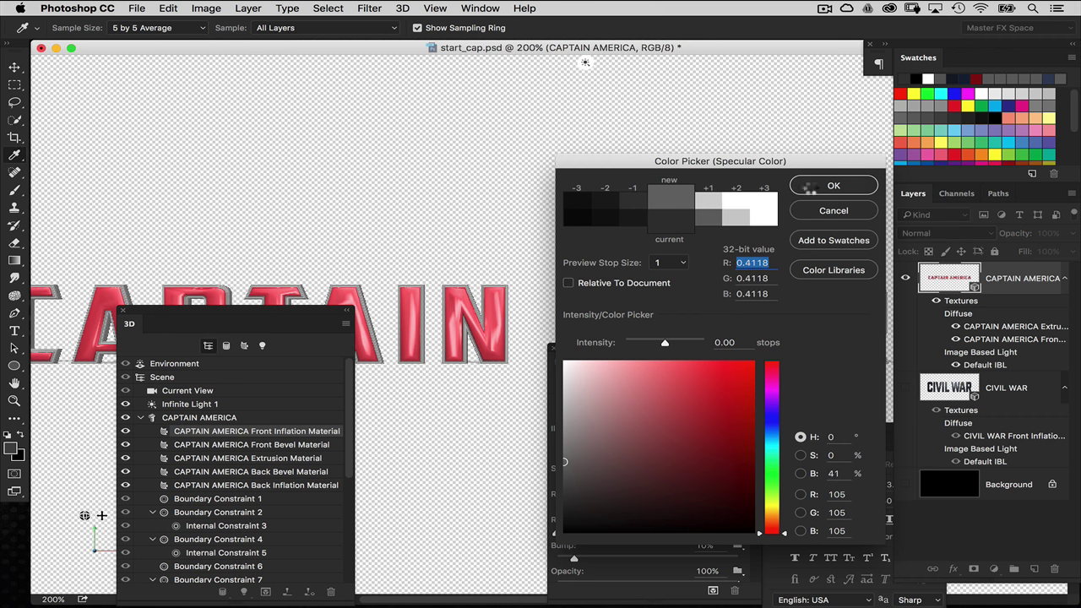
click(813, 190)
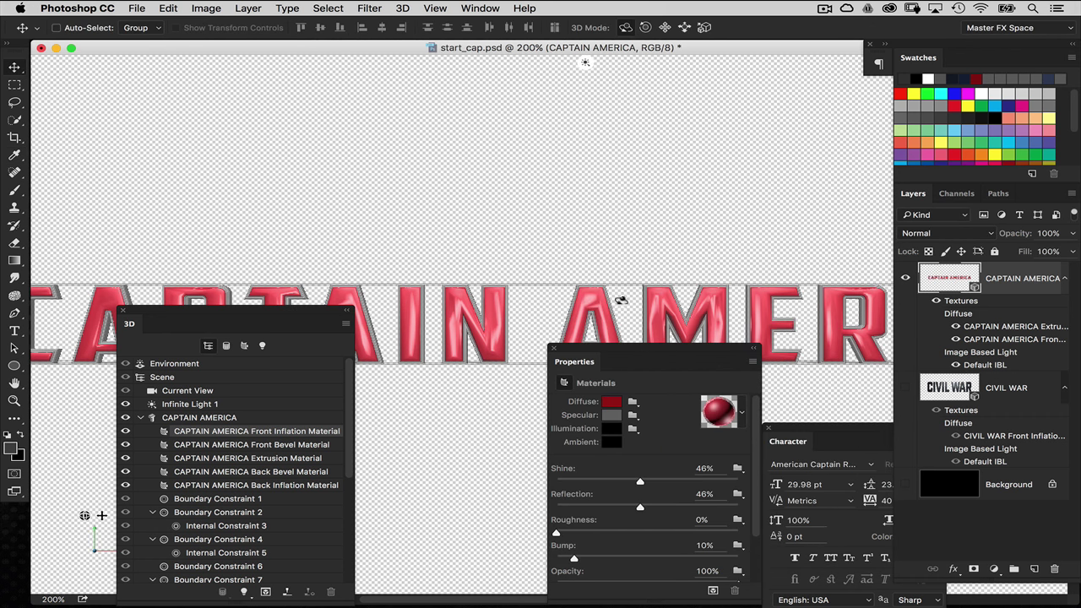
Step: Set the CAPTAIN AMERICA Front Bevel Material's Reflection to 69% and its Shine to 70%
click(239, 445)
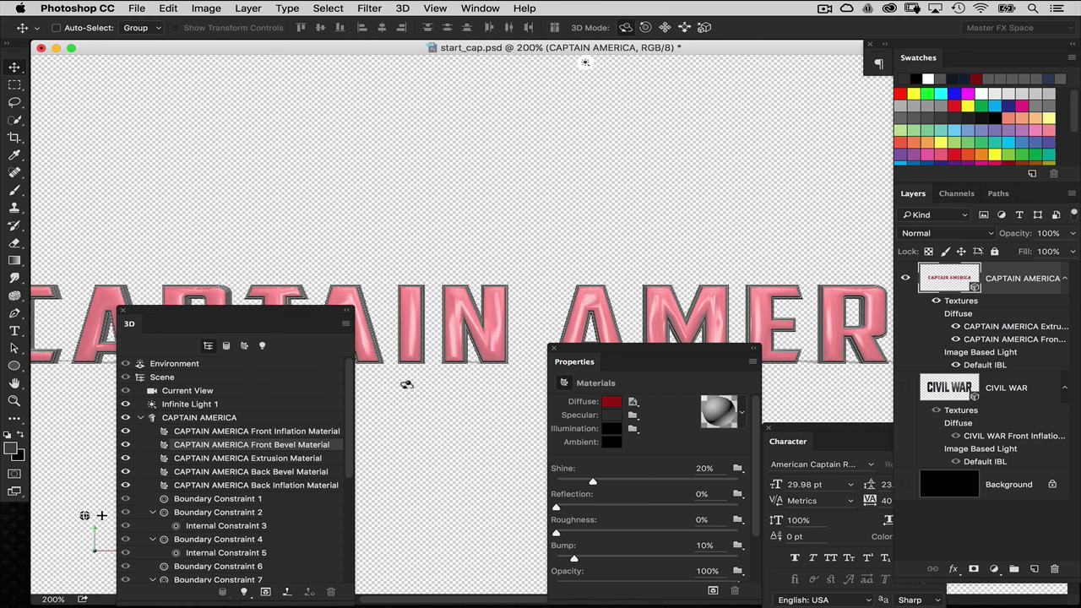
drag(556, 507, 681, 504)
click(682, 480)
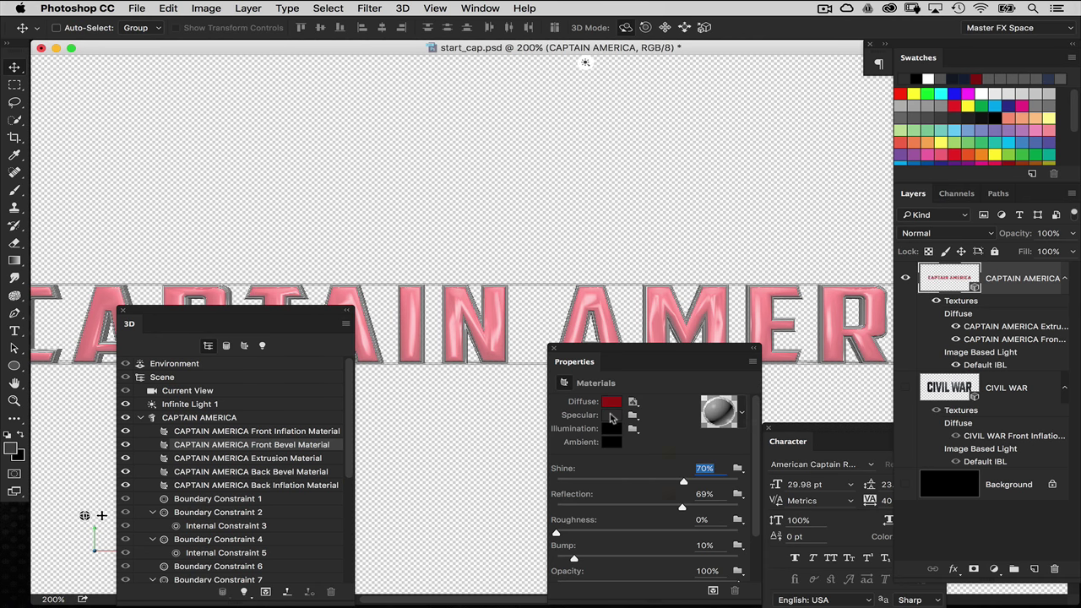
Step: Lighten the Front Bevel Material's specular color to a gray of RGB 151, 150, 150
click(610, 413)
drag(563, 446, 564, 429)
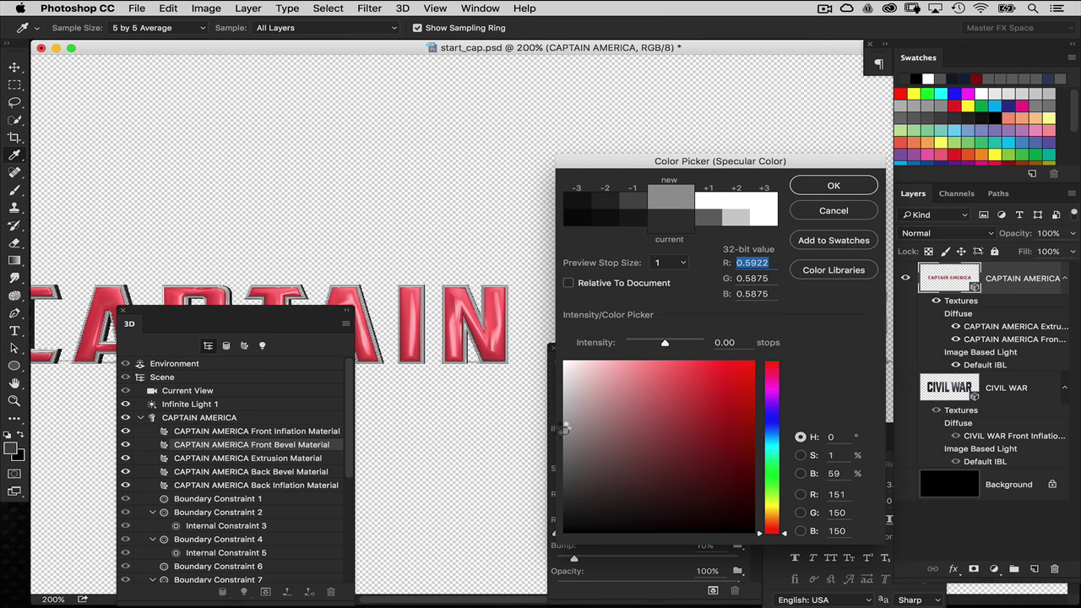
click(800, 186)
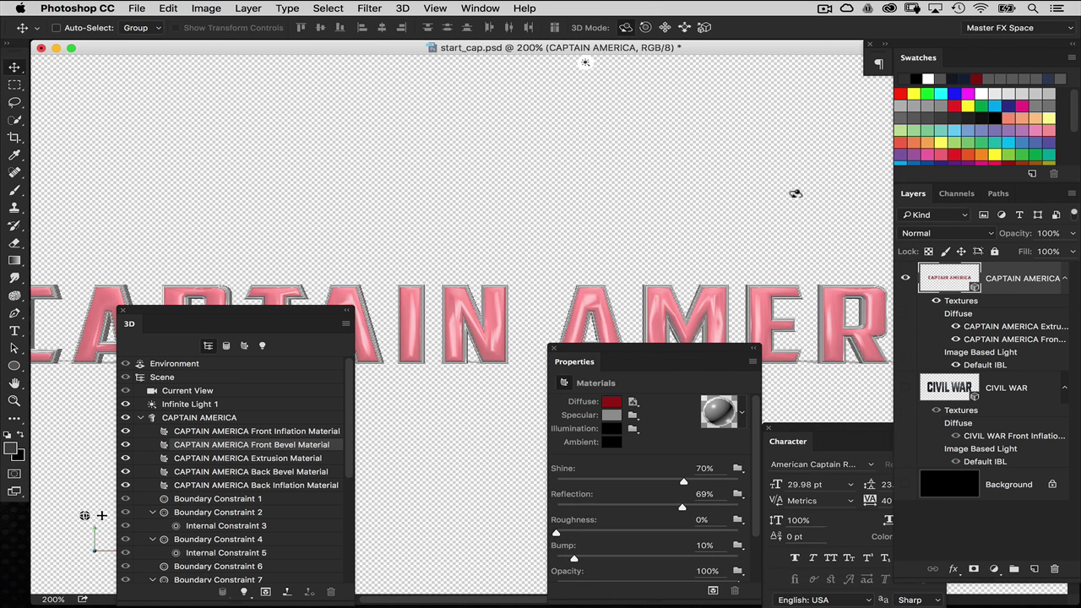
Step: Set the CAPTAIN AMERICA Extrusion Material's Shine and Reflection to 40% and lighten its specular color to a medium gray
click(313, 457)
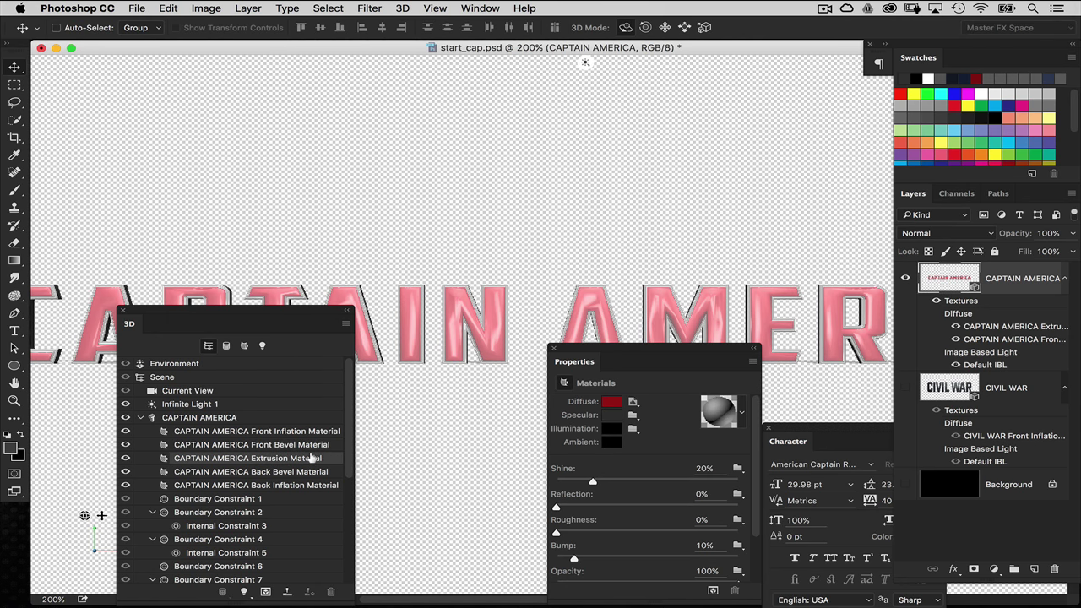
click(628, 481)
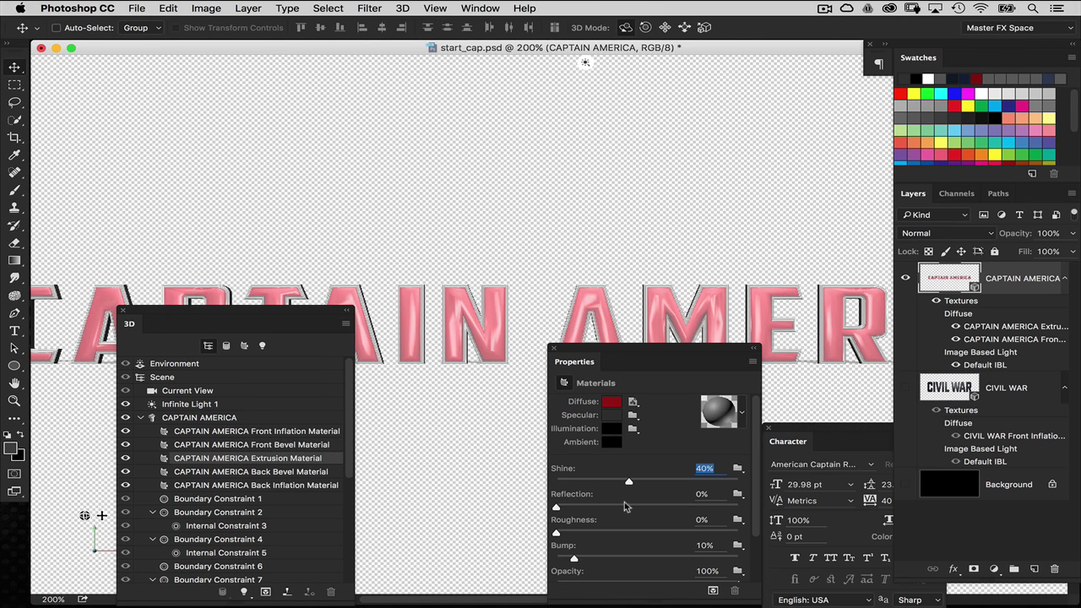
click(628, 506)
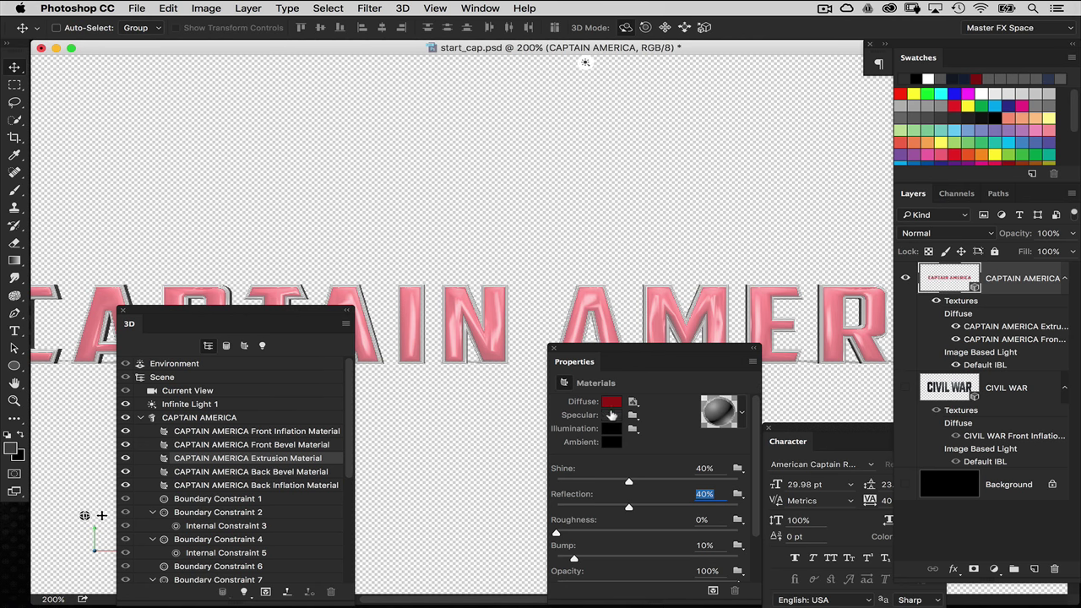
click(611, 415)
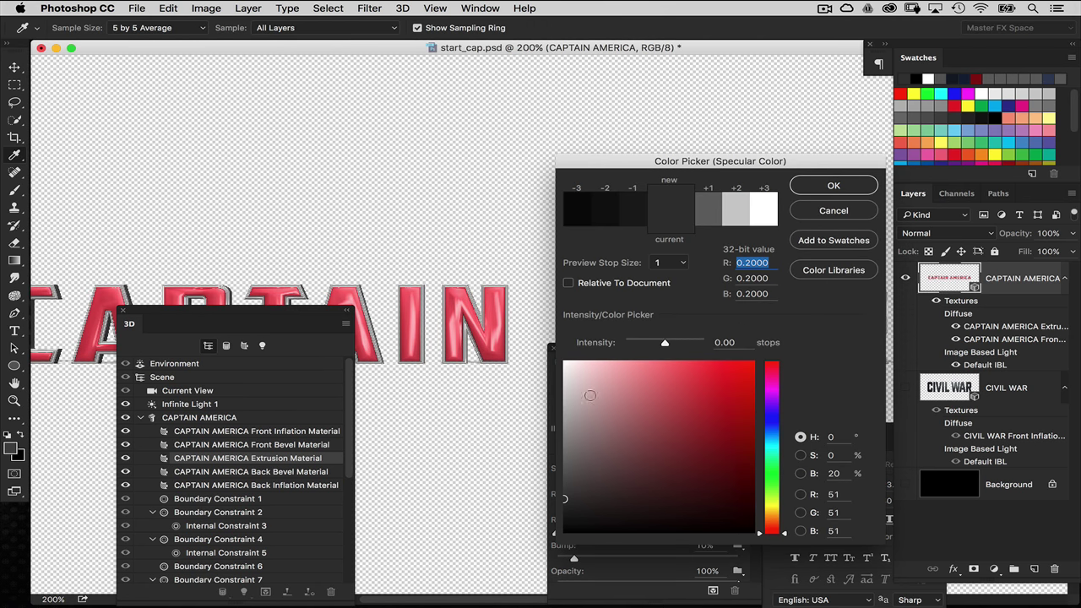
click(566, 448)
click(823, 188)
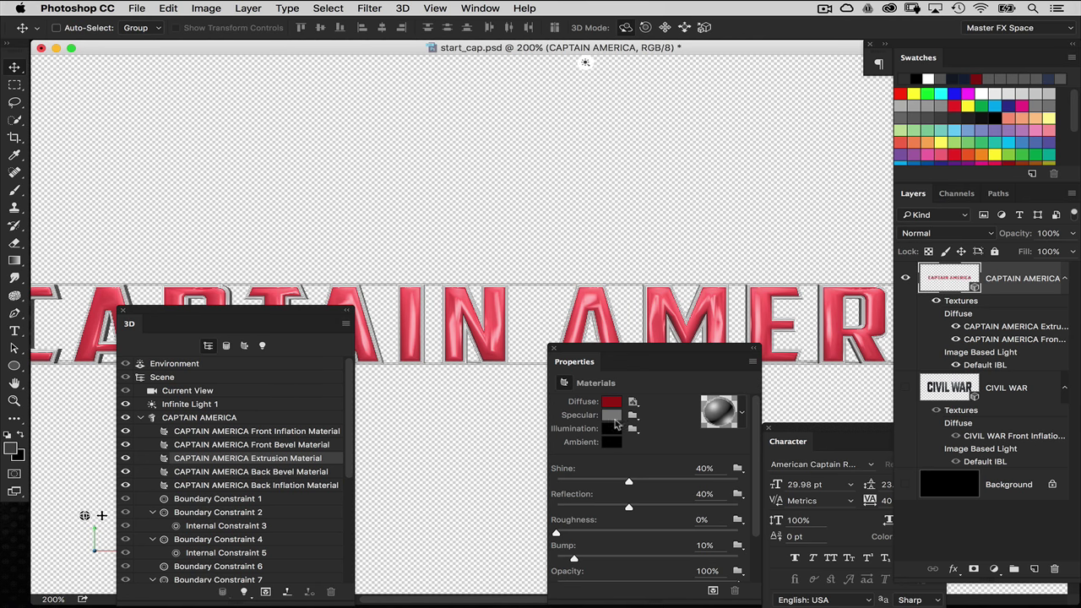
Step: Orbit around the CAPTAIN AMERICA text to inspect its materials from an angle and restore the Default Camera view
click(496, 243)
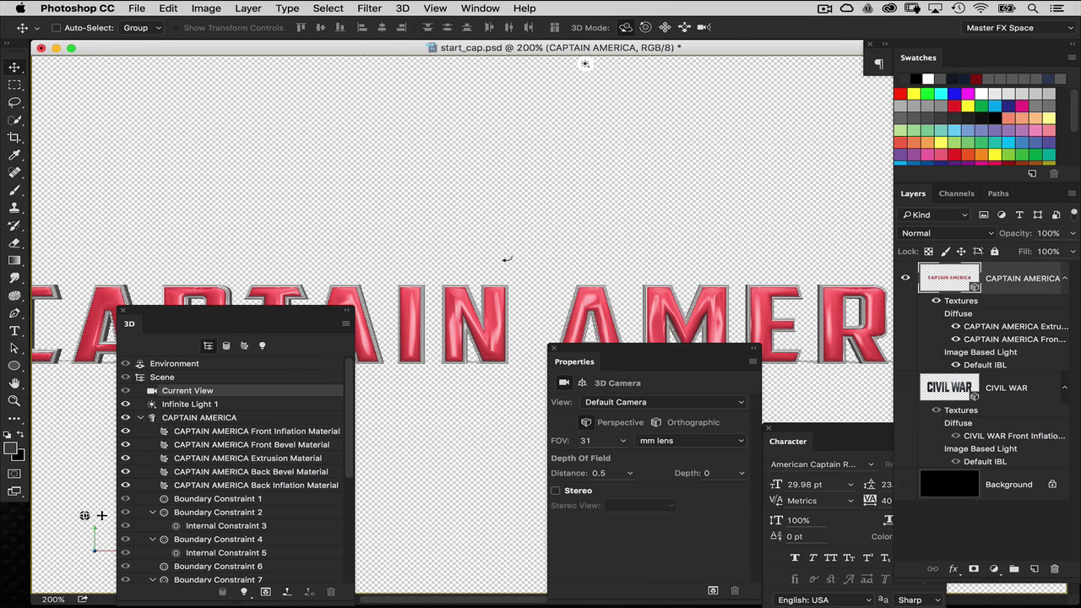
drag(506, 260, 523, 218)
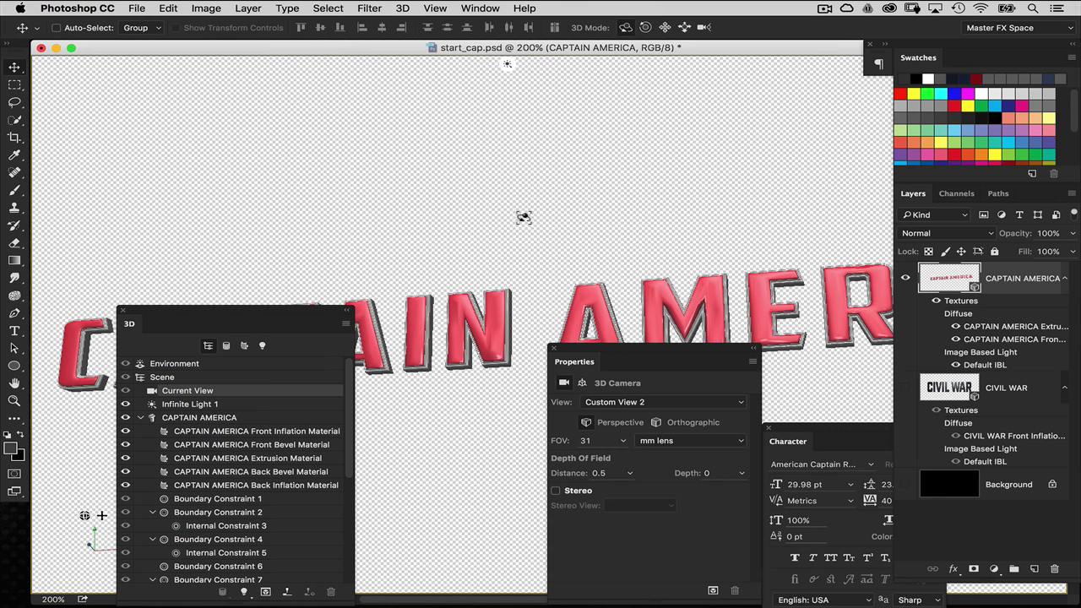
drag(315, 310, 365, 144)
click(193, 261)
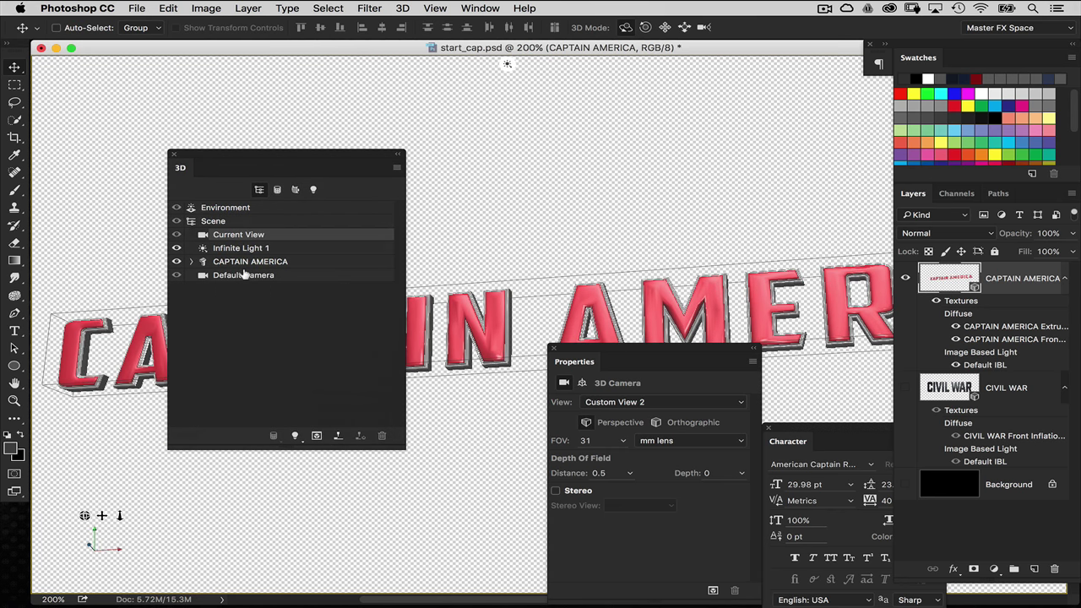
double_click(243, 275)
key(super+h)
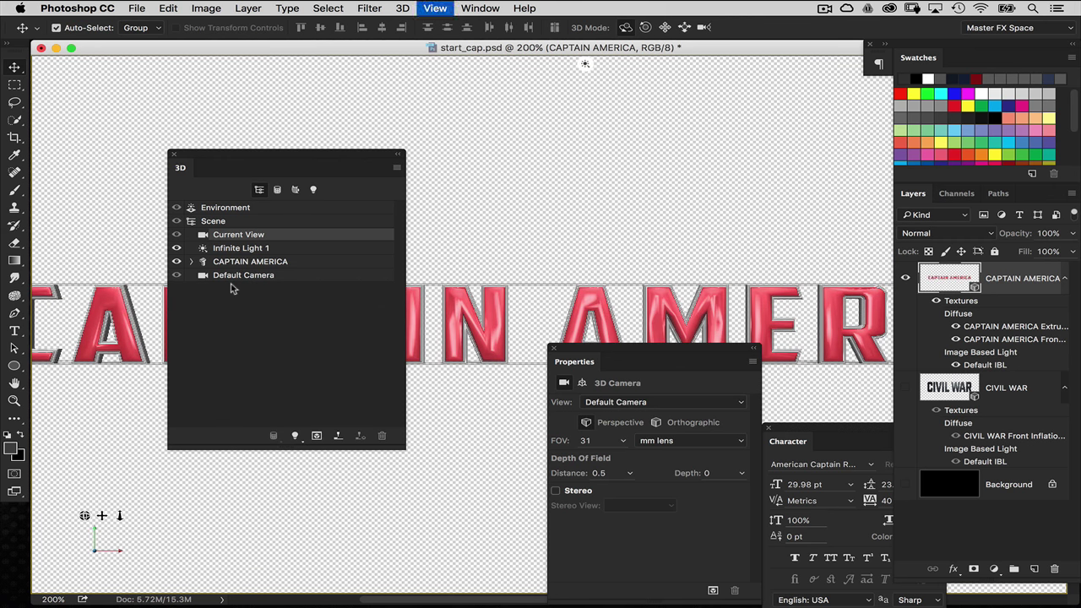
Step: Turn on the visibility of the Background and CIVIL WAR layers to show the full title at 100%
key(super+1)
drag(358, 159, 354, 454)
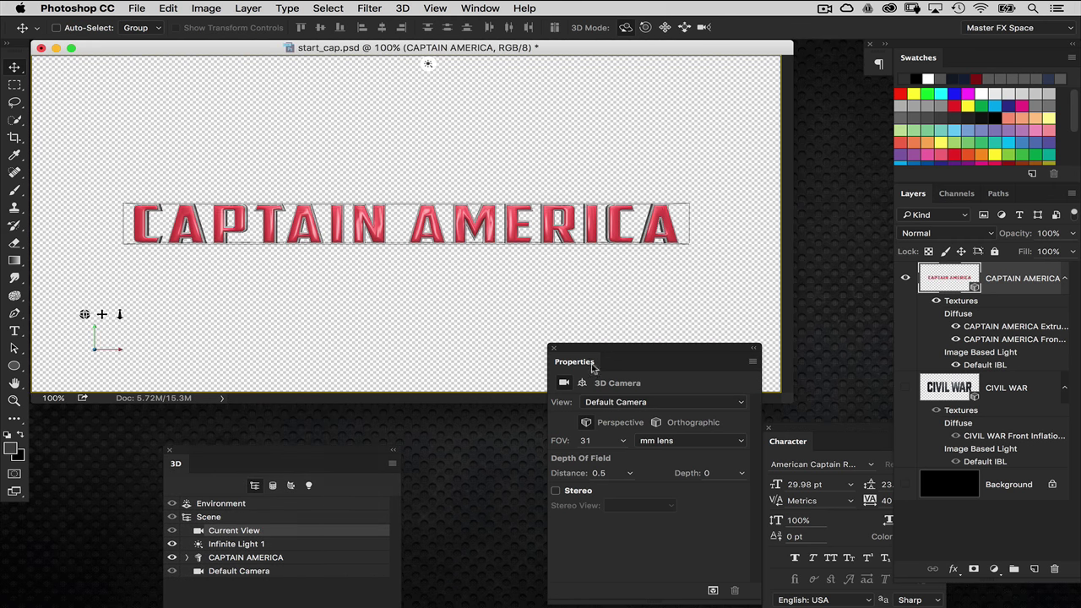
click(904, 483)
click(905, 388)
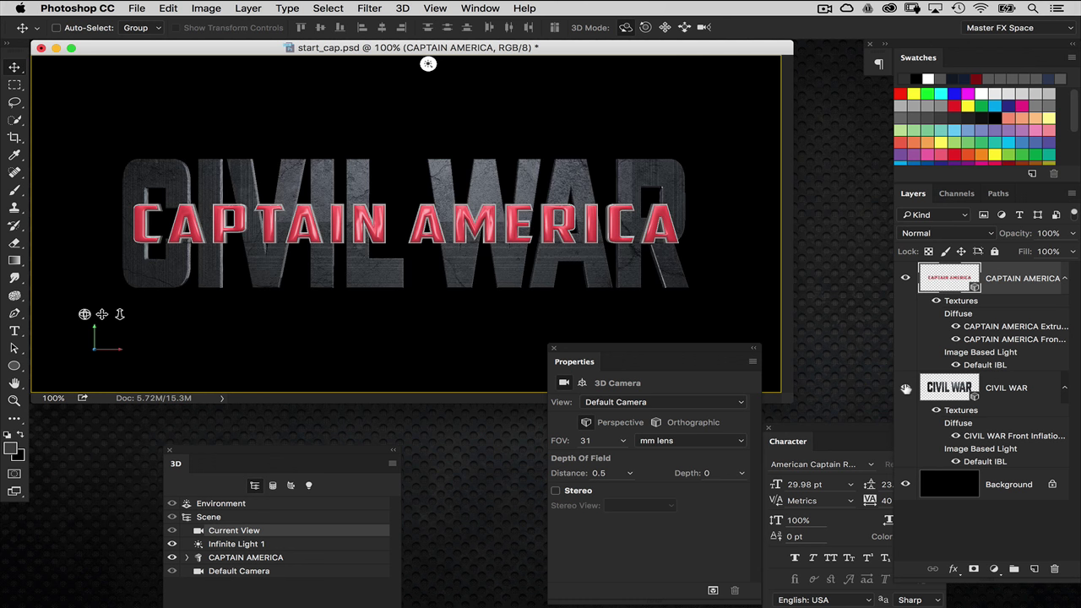
Step: Merge the CAPTAIN AMERICA 3D layer down into the CIVIL WAR layer so both texts share one scene
key(super+equal)
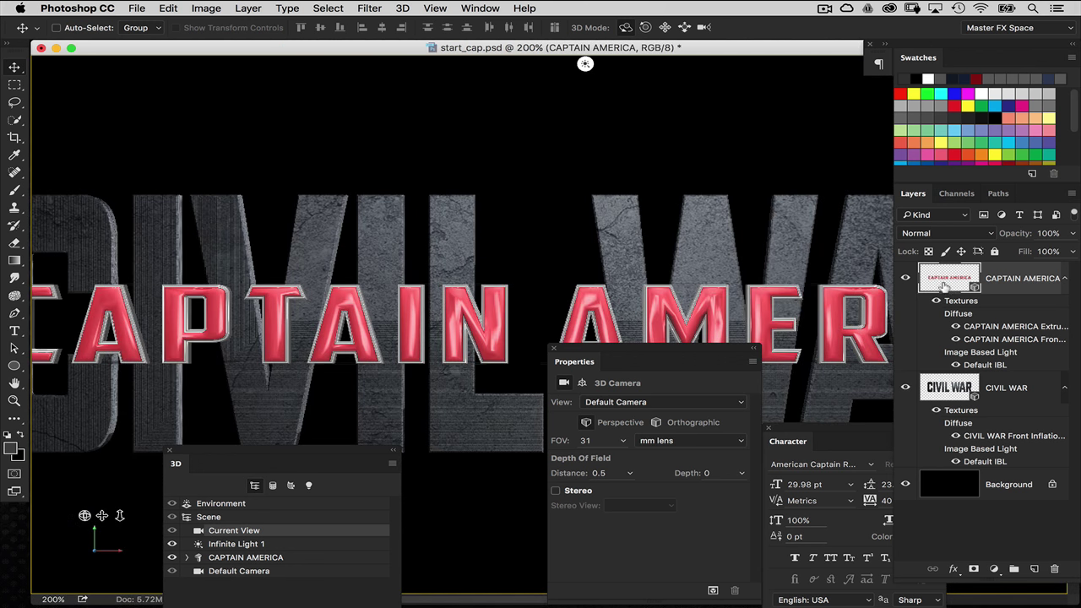
drag(723, 352, 619, 500)
drag(864, 429, 735, 526)
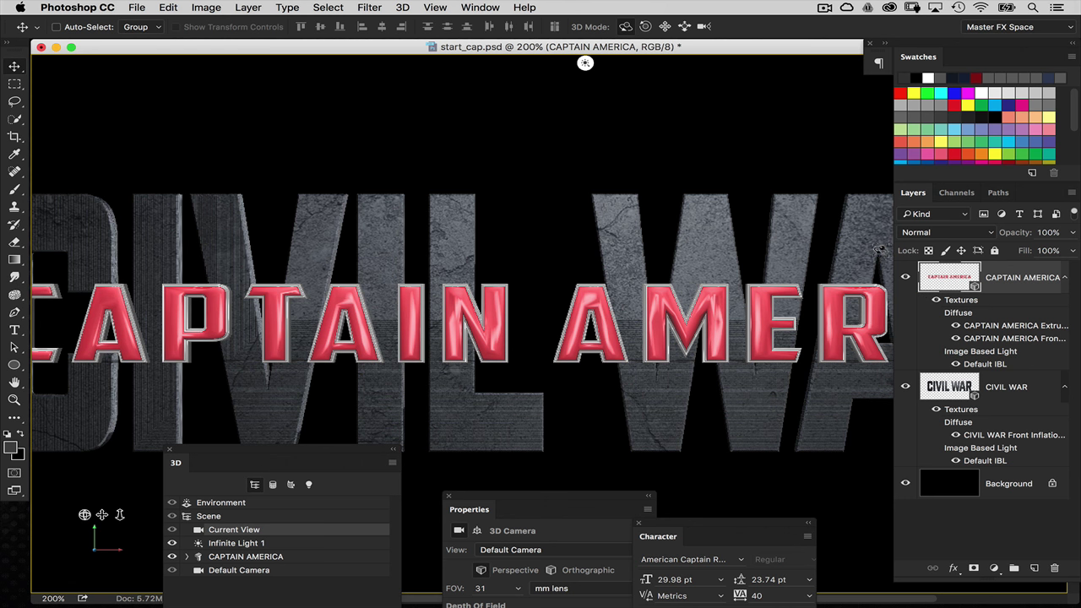
key(super)
key(super+e)
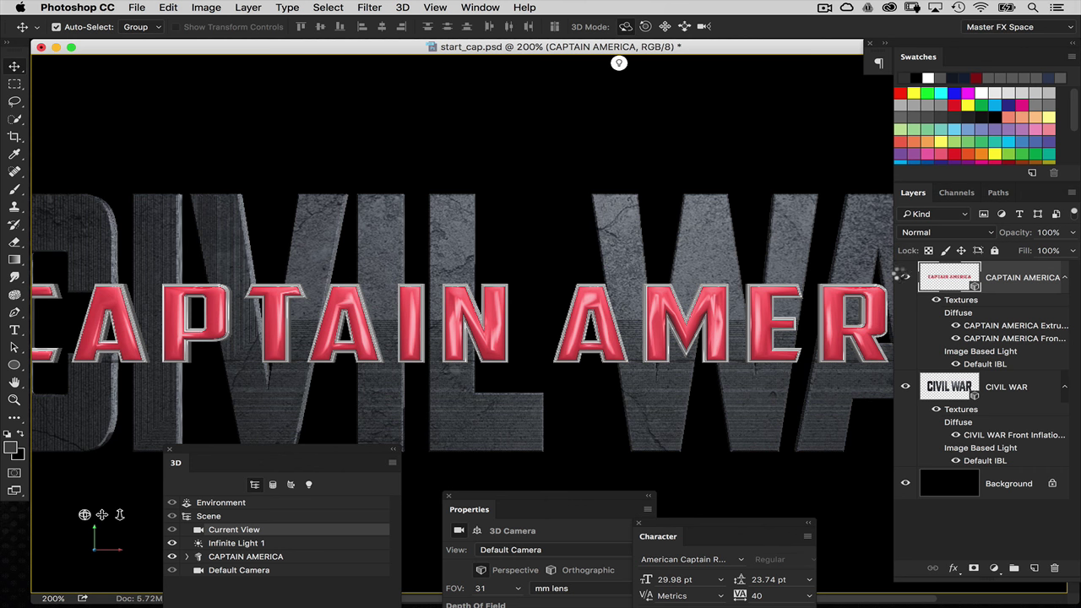
key(super+minus)
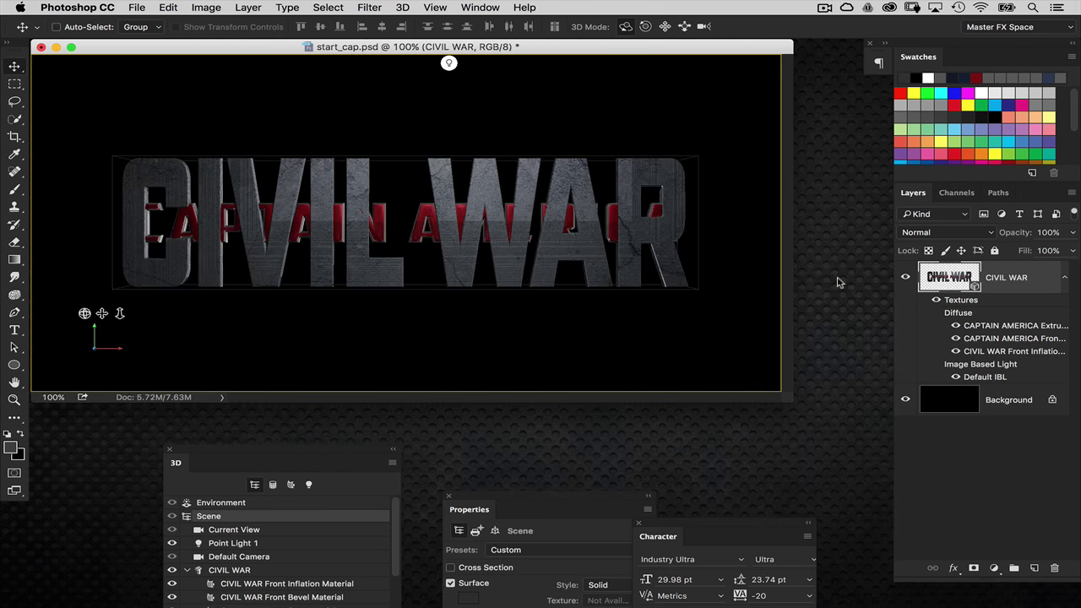
Step: Collapse the CIVIL WAR and CAPTAIN AMERICA mesh groups in the merged scene's object list
click(646, 525)
drag(362, 453, 350, 365)
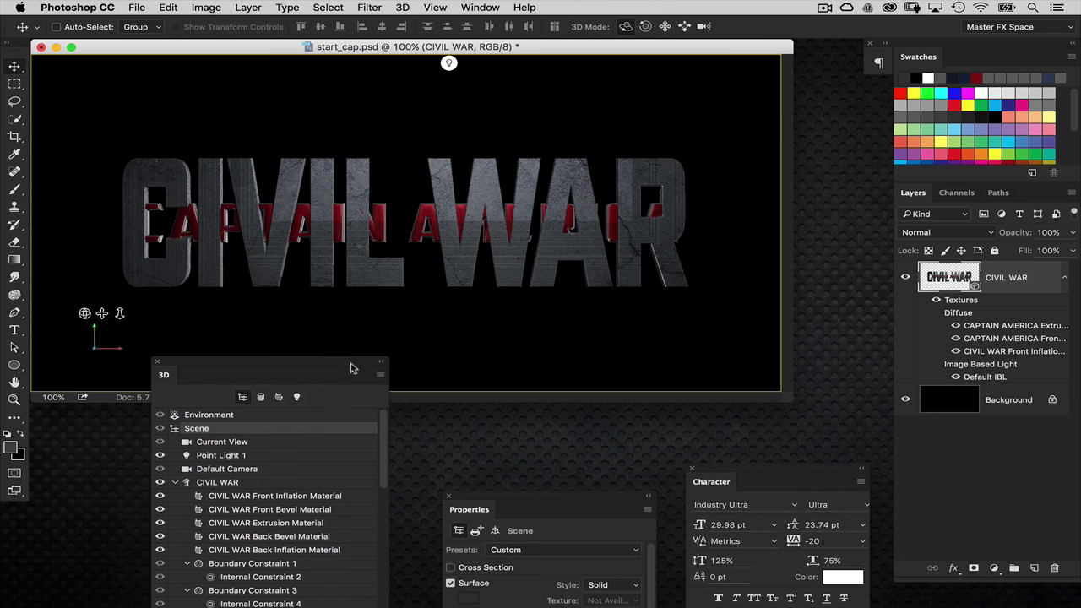
click(175, 482)
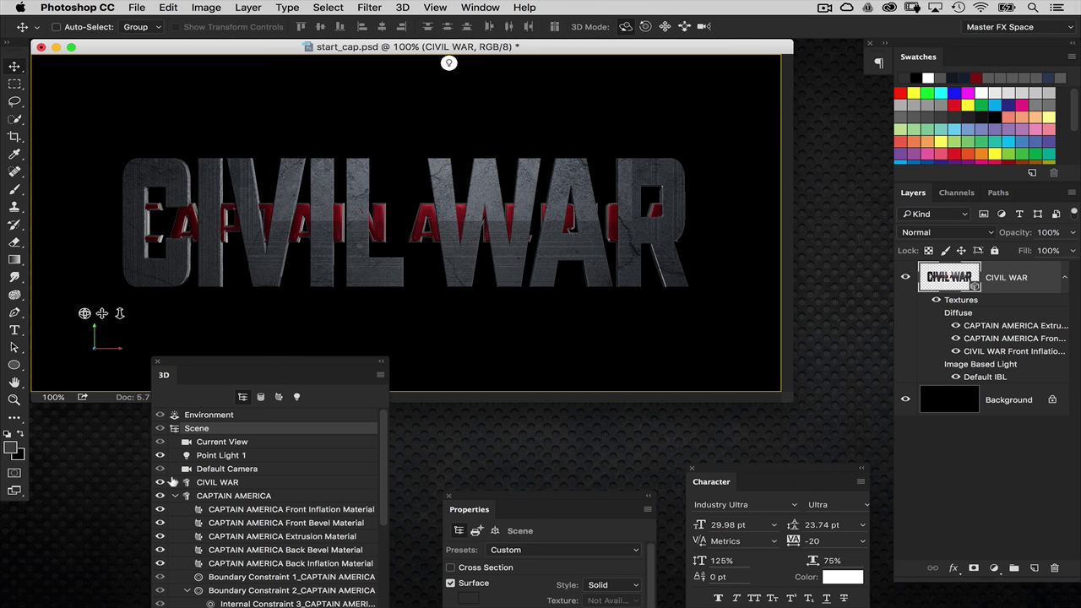
drag(237, 361, 246, 268)
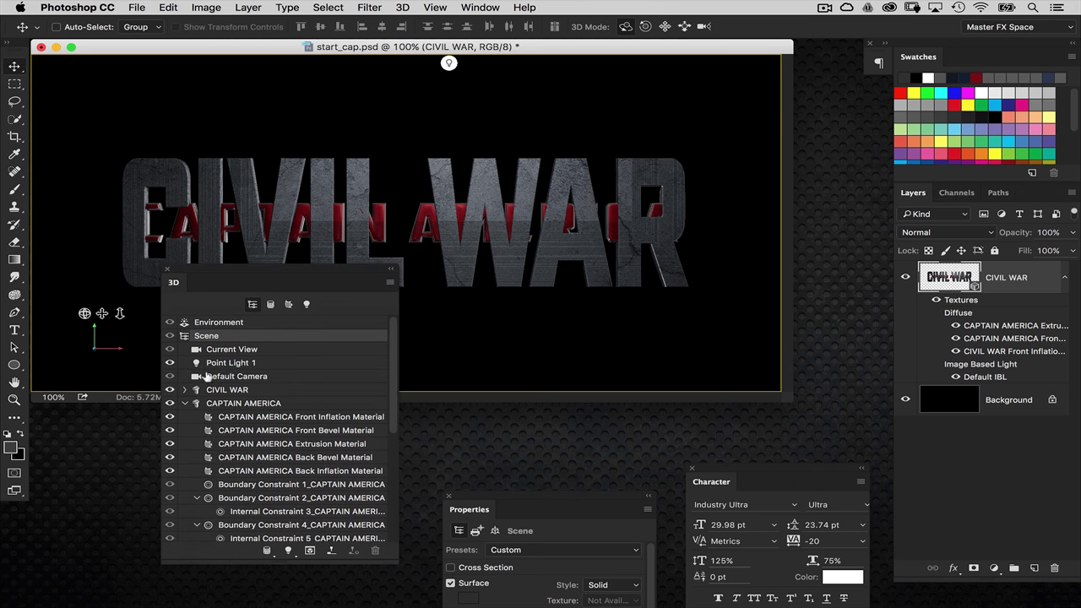
click(184, 403)
Step: Bring the CAPTAIN AMERICA mesh forward in front of the CIVIL WAR letters and scale it down slightly
click(228, 390)
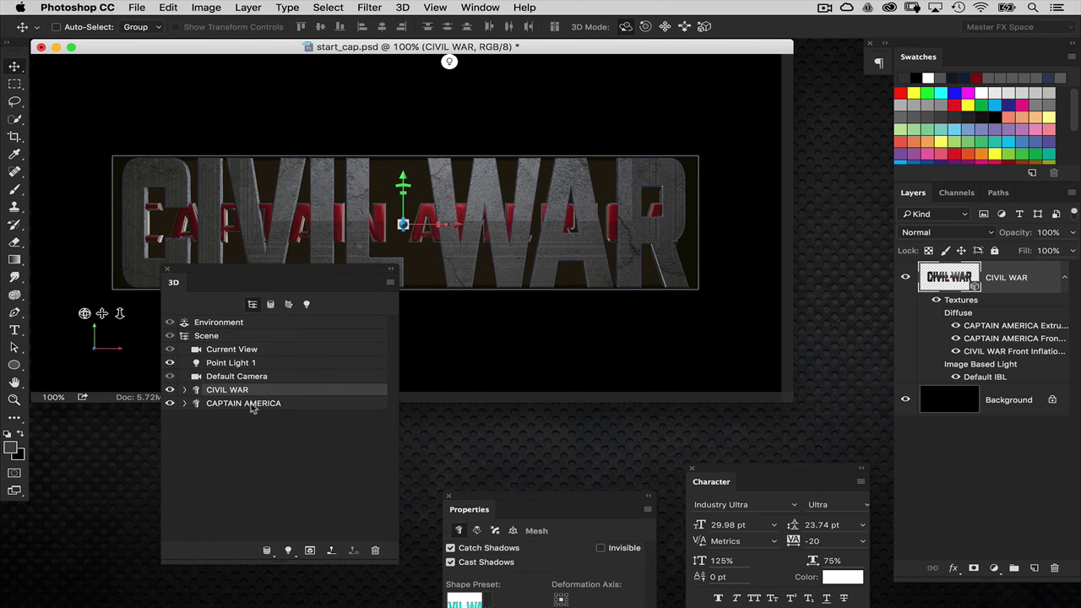
click(243, 403)
click(241, 390)
click(218, 404)
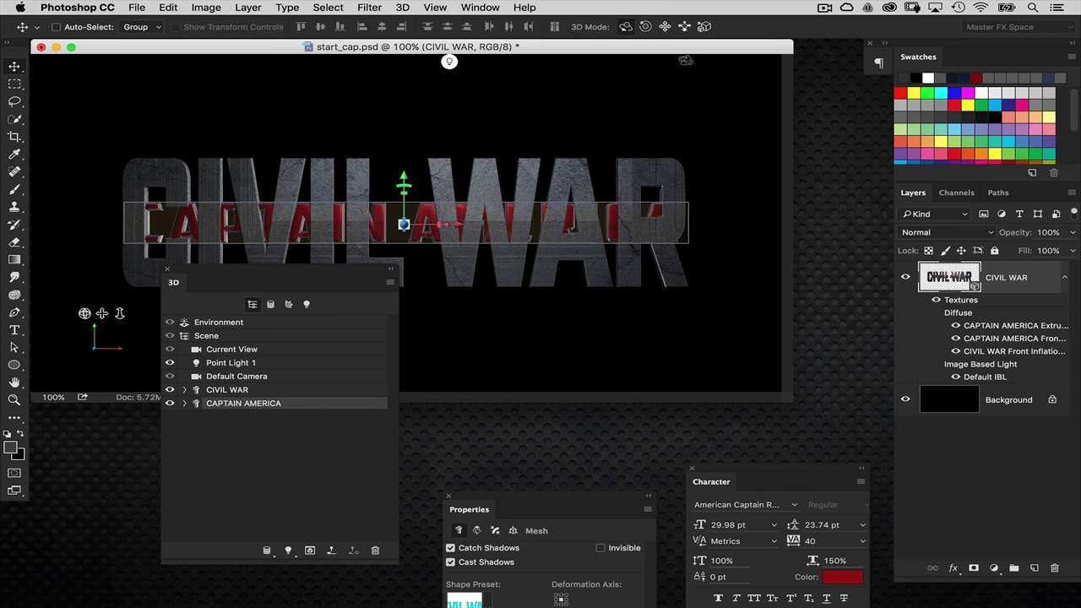
click(685, 26)
drag(562, 132, 565, 134)
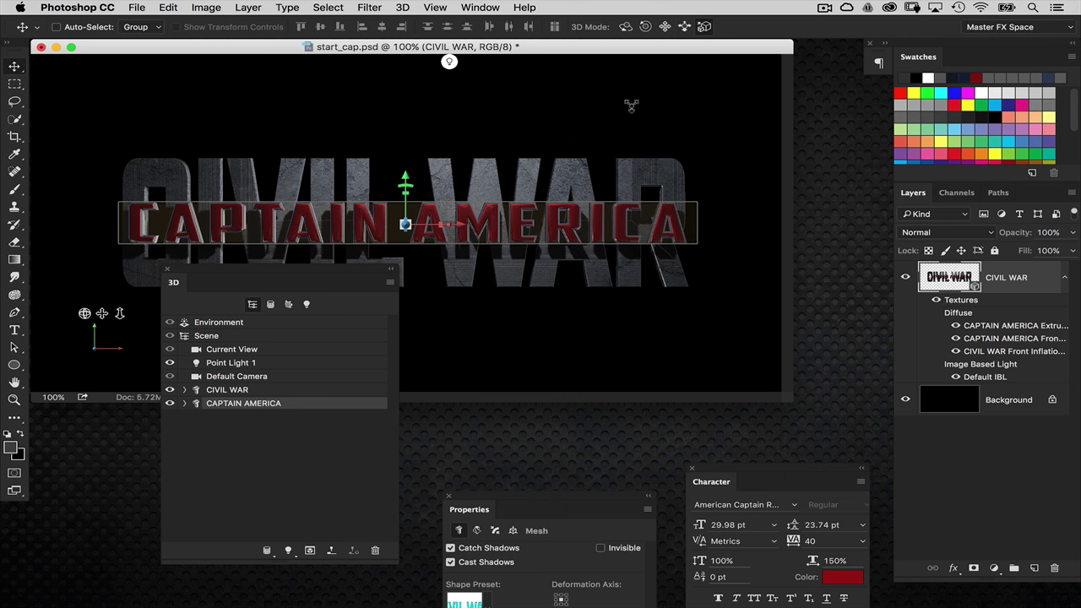
key(super+z)
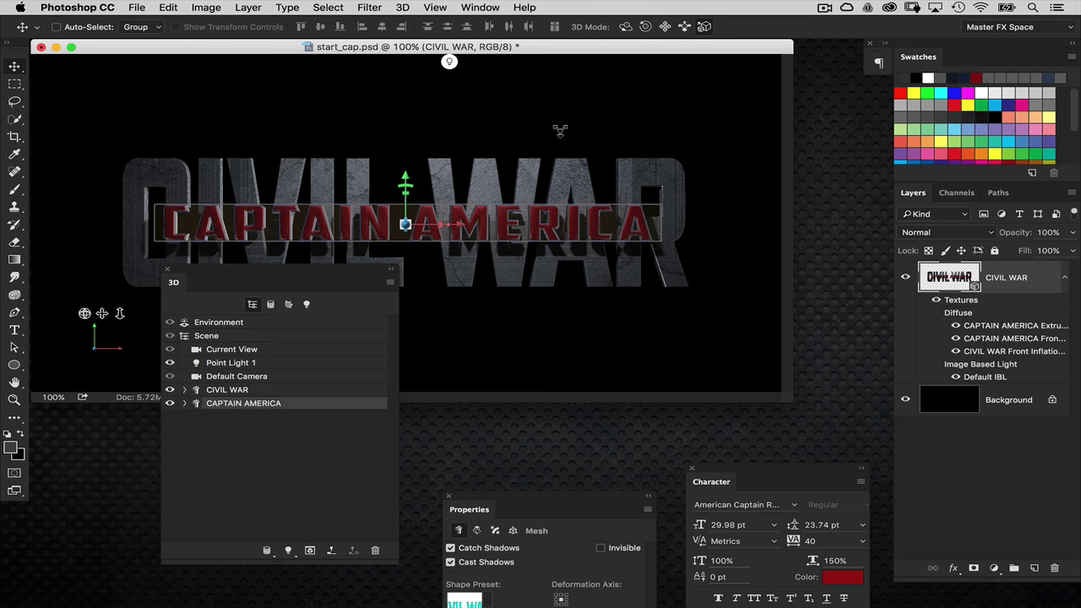
Step: Orbit the merged scene to check the depth between the two texts and return to the Default Camera view
drag(368, 278, 358, 389)
click(267, 460)
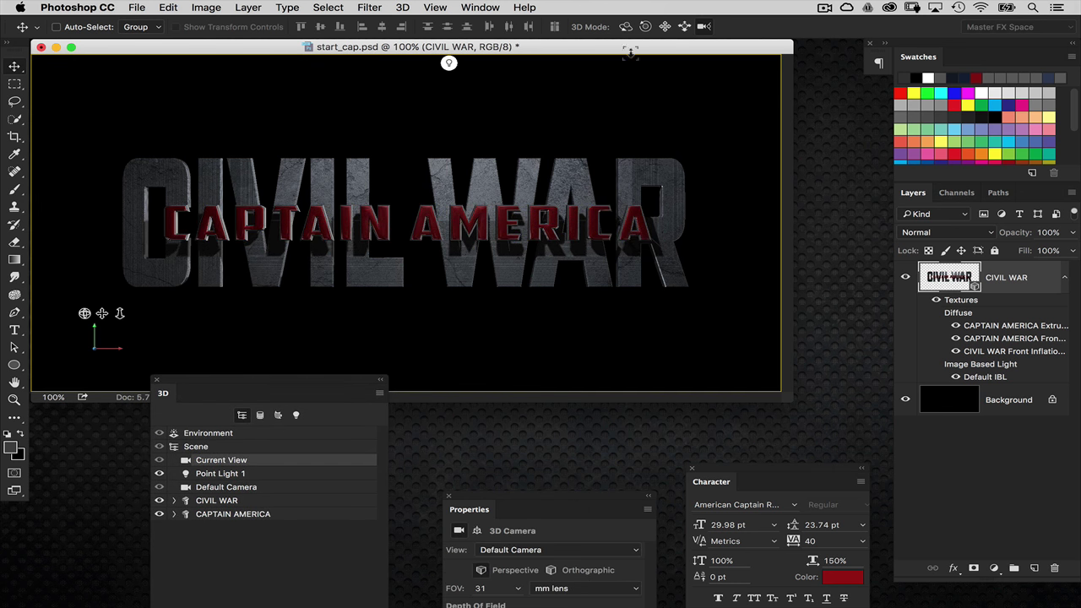
click(625, 26)
mouse_move(629, 136)
mouse_down()
mouse_move(642, 153)
mouse_move(553, 203)
mouse_move(635, 150)
mouse_up()
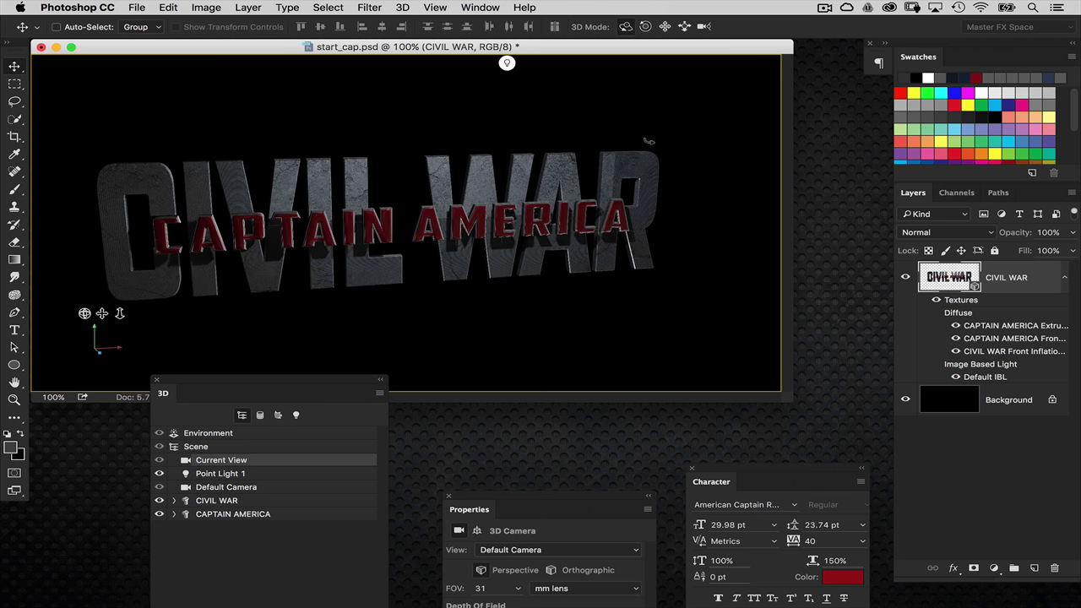
click(254, 488)
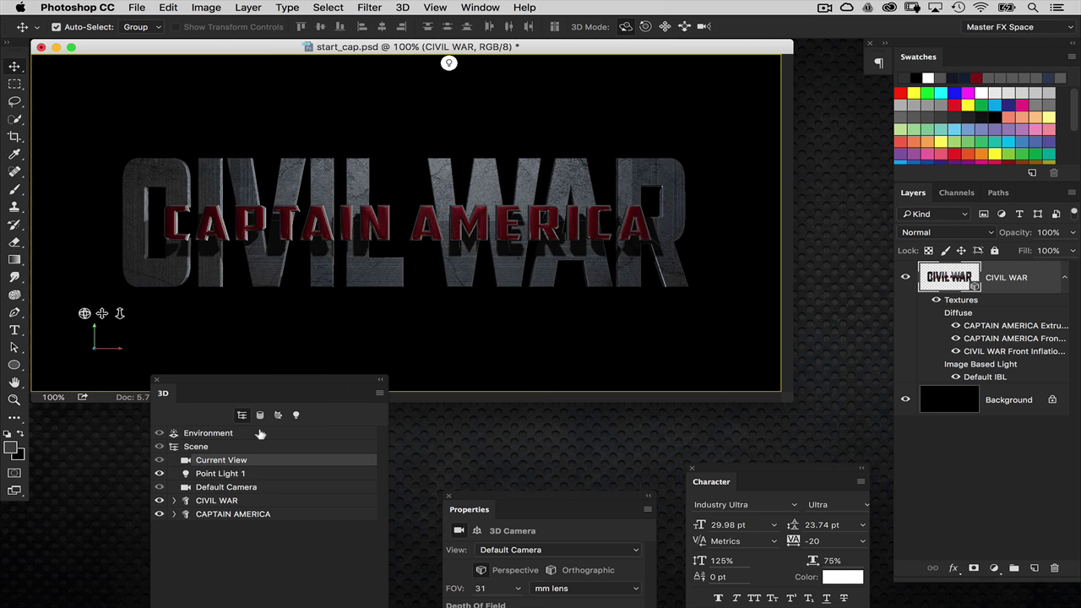
Step: Rotate the environment's image-based light to put brighter reflections on the title lettering
key(super+equal)
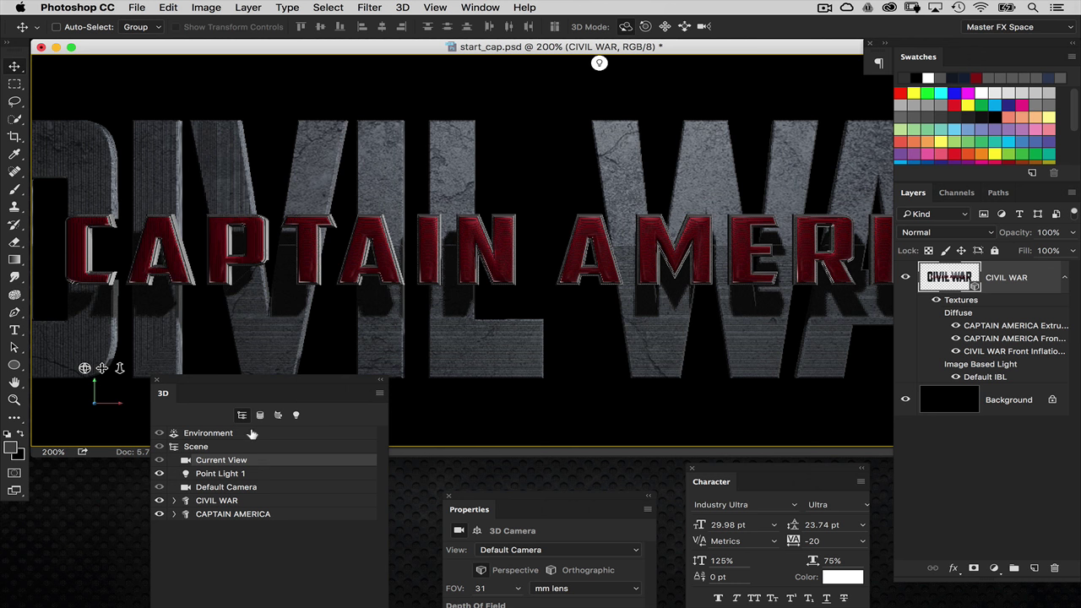
click(251, 433)
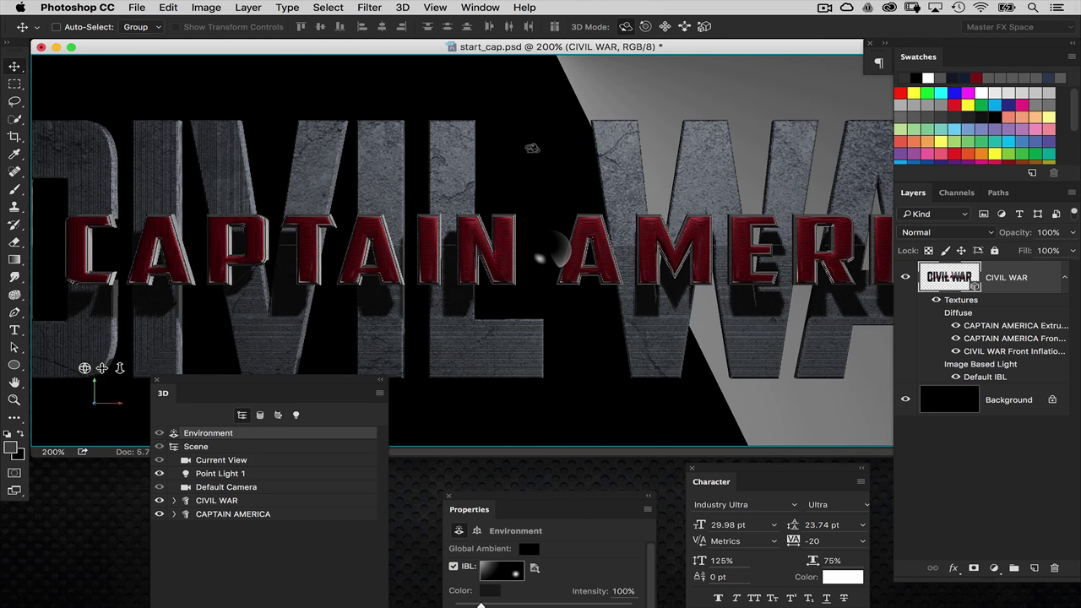
mouse_move(528, 149)
mouse_down()
mouse_move(447, 128)
mouse_move(423, 224)
mouse_move(427, 251)
mouse_move(362, 267)
mouse_move(512, 305)
mouse_move(388, 334)
mouse_move(377, 351)
mouse_move(336, 350)
mouse_move(343, 335)
mouse_up()
Step: Move the CAPTAIN AMERICA mesh slightly upward along its vertical axis over the CIVIL WAR text
key(super+1)
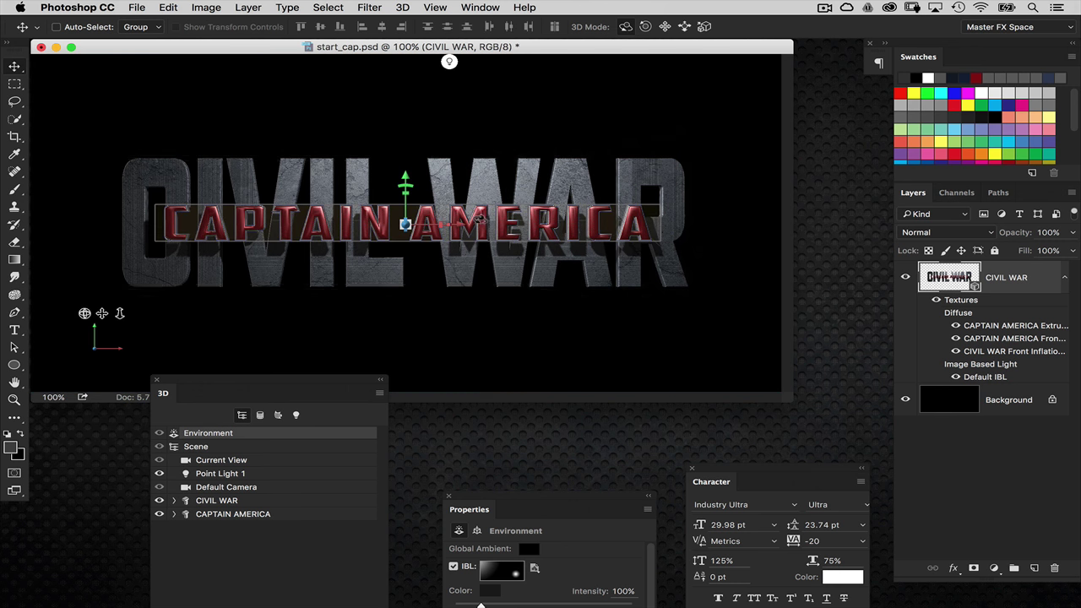
click(479, 219)
drag(404, 178, 406, 173)
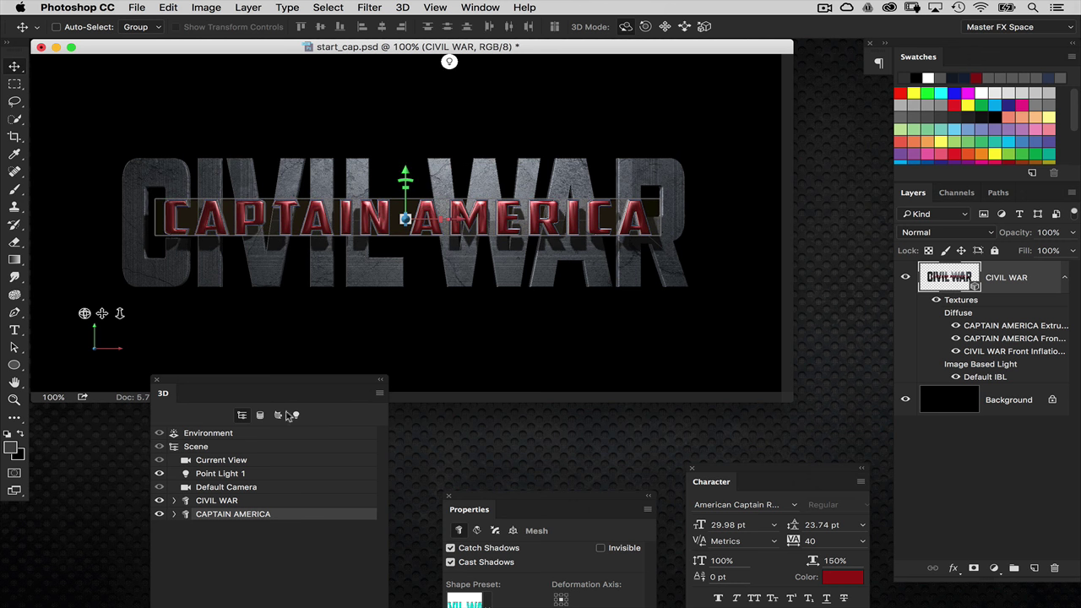
Step: Use the CIVIL WAR Front Inflation Material's diffuse texture as the bump texture of that same front inflation material
click(237, 500)
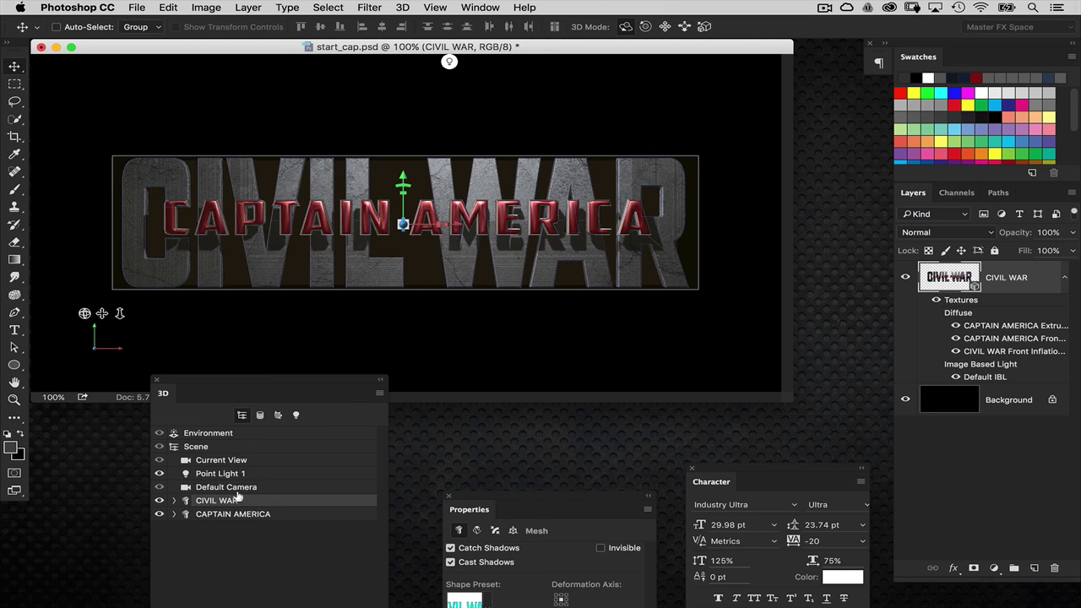
click(174, 500)
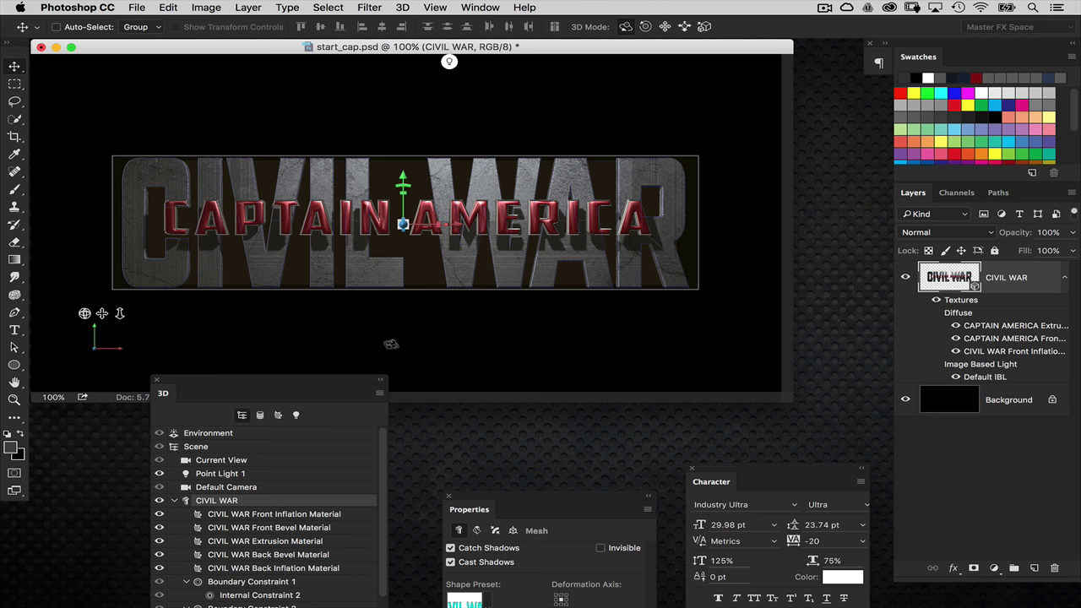
click(244, 513)
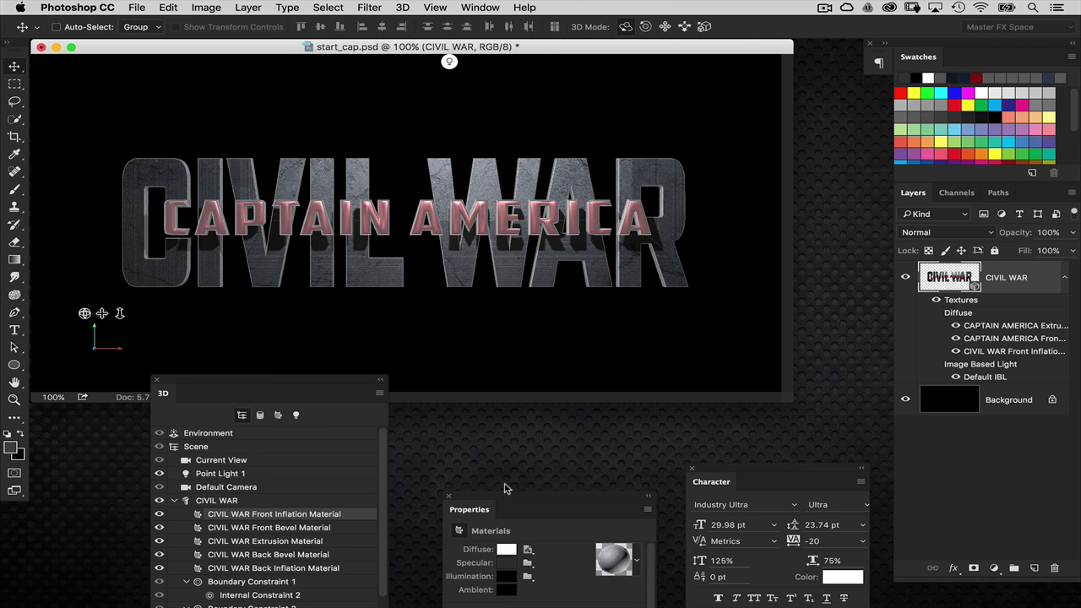
drag(477, 497, 481, 344)
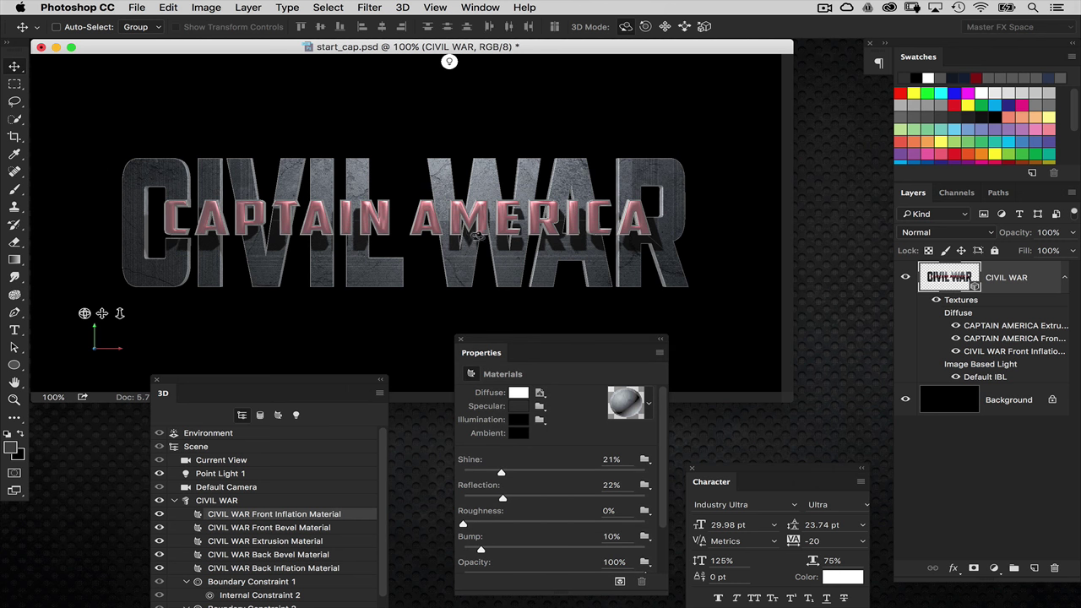
key(super+plus)
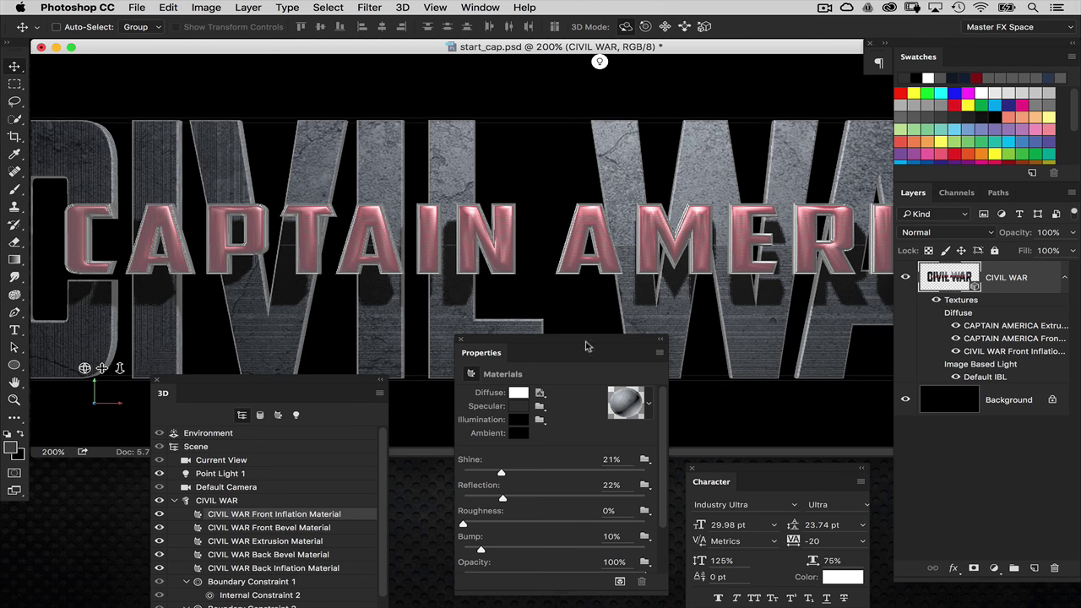
drag(574, 342, 545, 315)
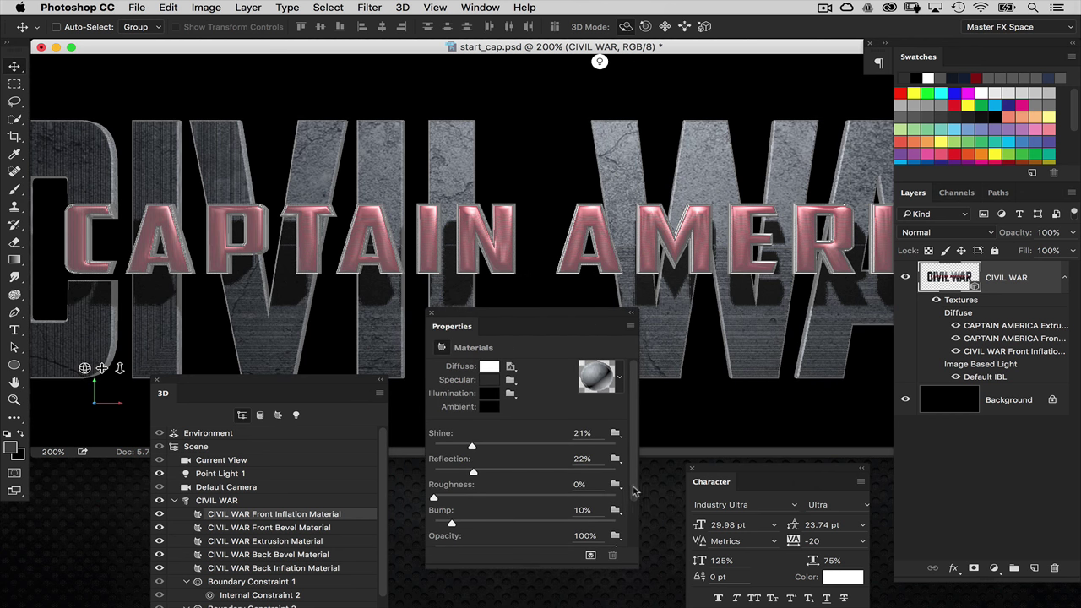
scroll(632, 506, down, 3)
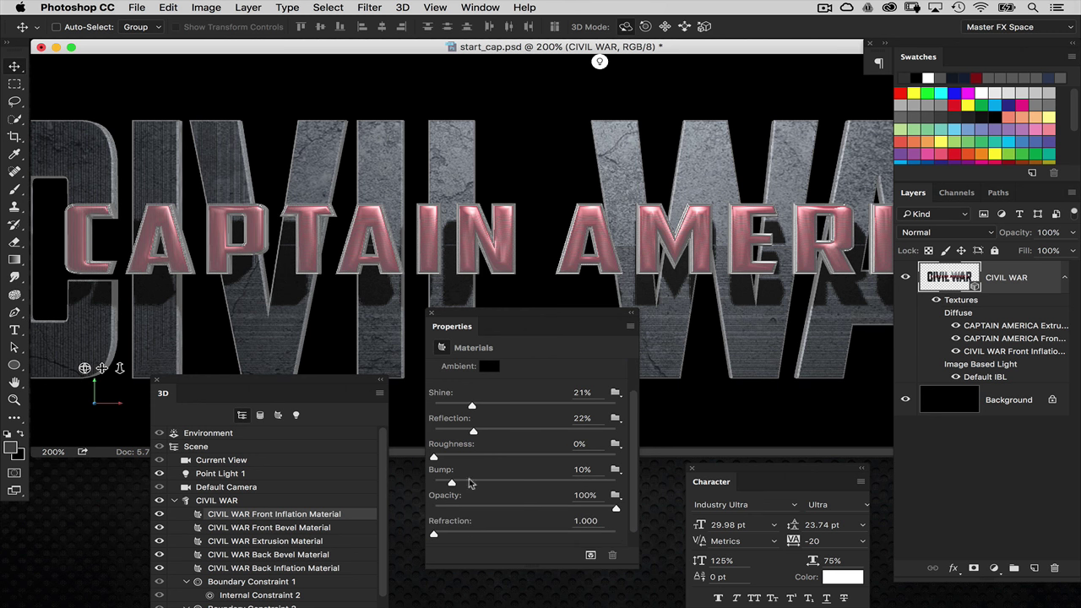
drag(311, 391, 321, 359)
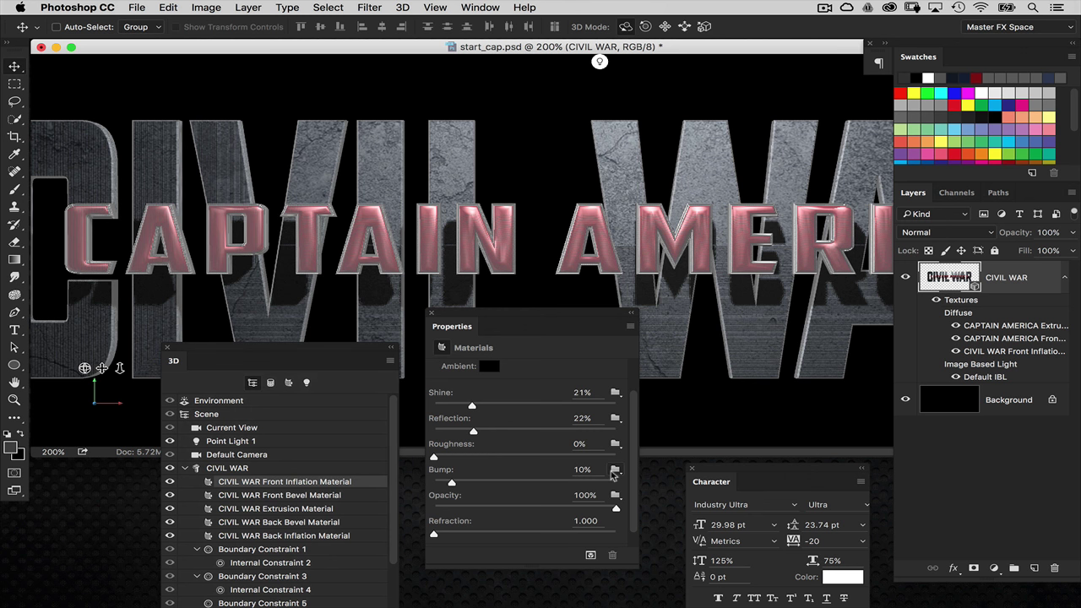
click(616, 469)
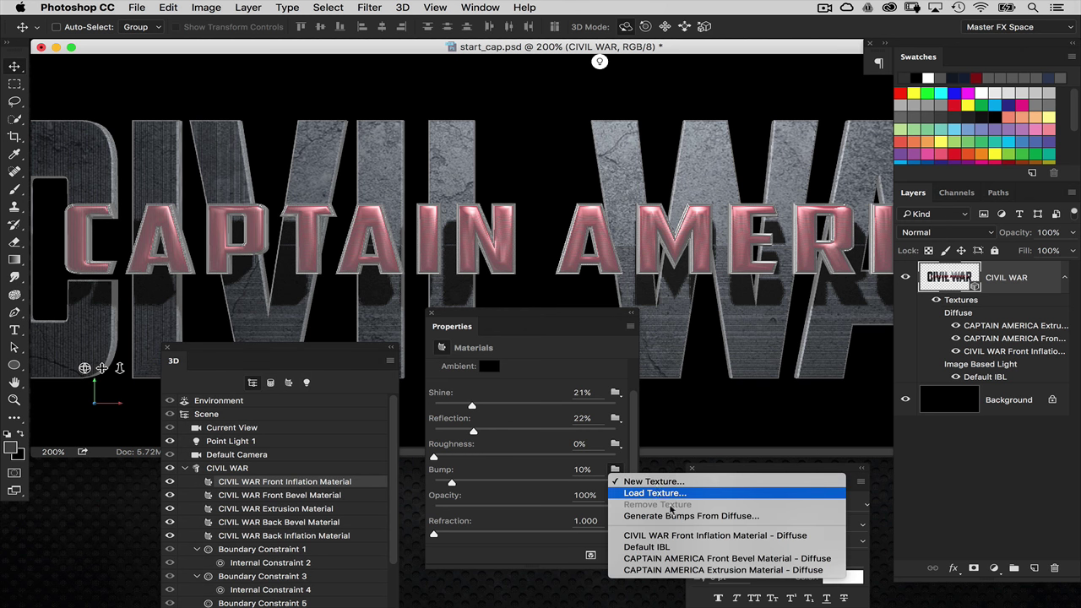
click(770, 536)
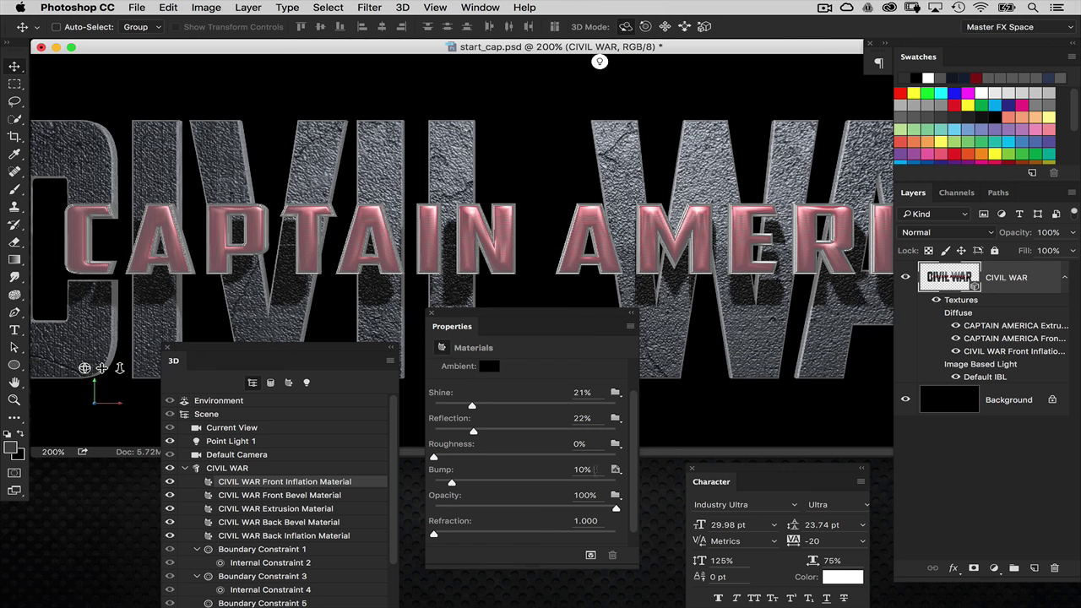
Step: Lower the bump strength of the CIVIL WAR front inflation material, trying 1% and settling on 2%
click(595, 469)
text(1)
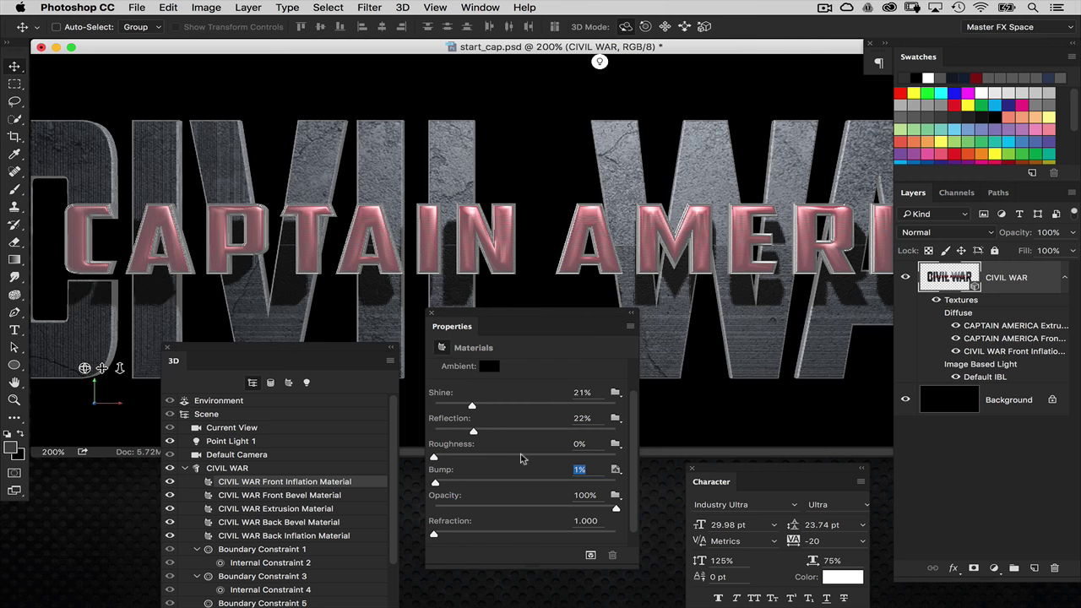
text(2)
Step: Orbit the camera slightly to inspect the bumped CIVIL WAR surface and return to the Default Camera view
click(292, 428)
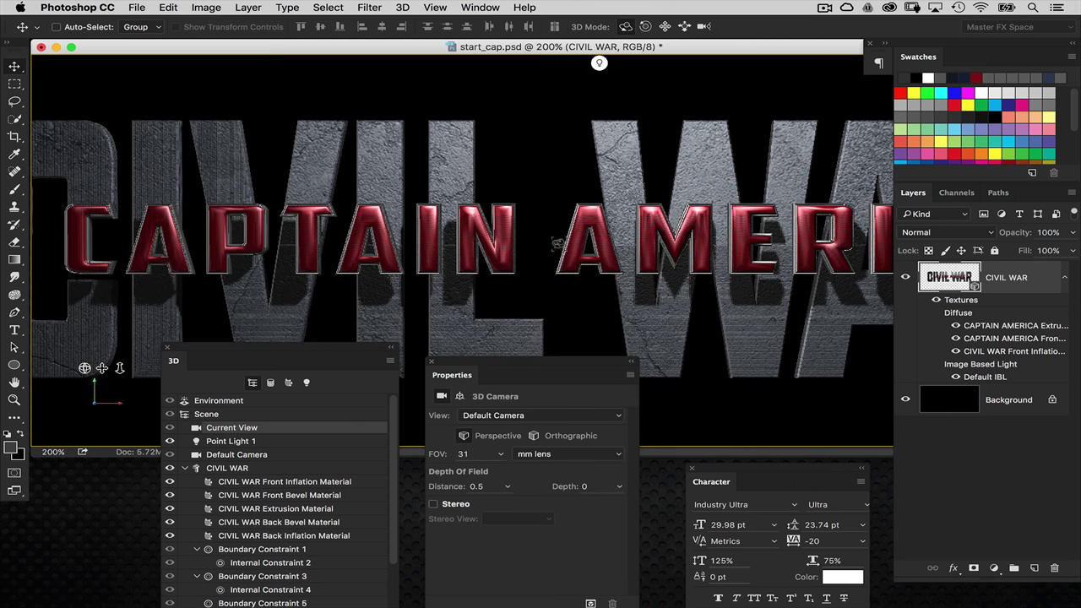
mouse_move(551, 145)
mouse_down()
mouse_move(590, 156)
mouse_move(555, 129)
mouse_move(595, 173)
mouse_move(430, 156)
mouse_move(547, 152)
mouse_up()
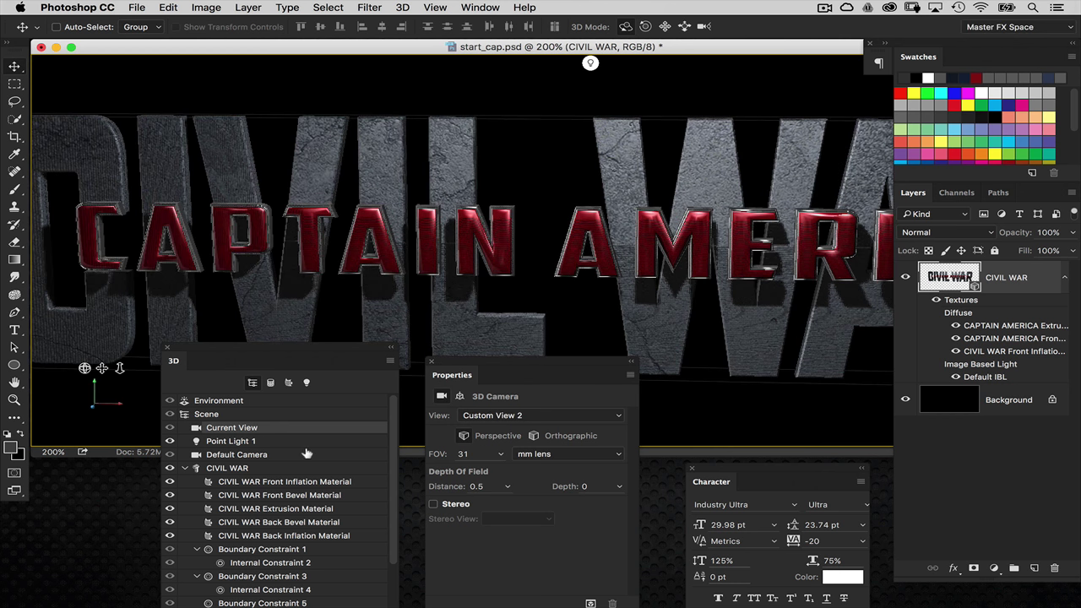
click(254, 455)
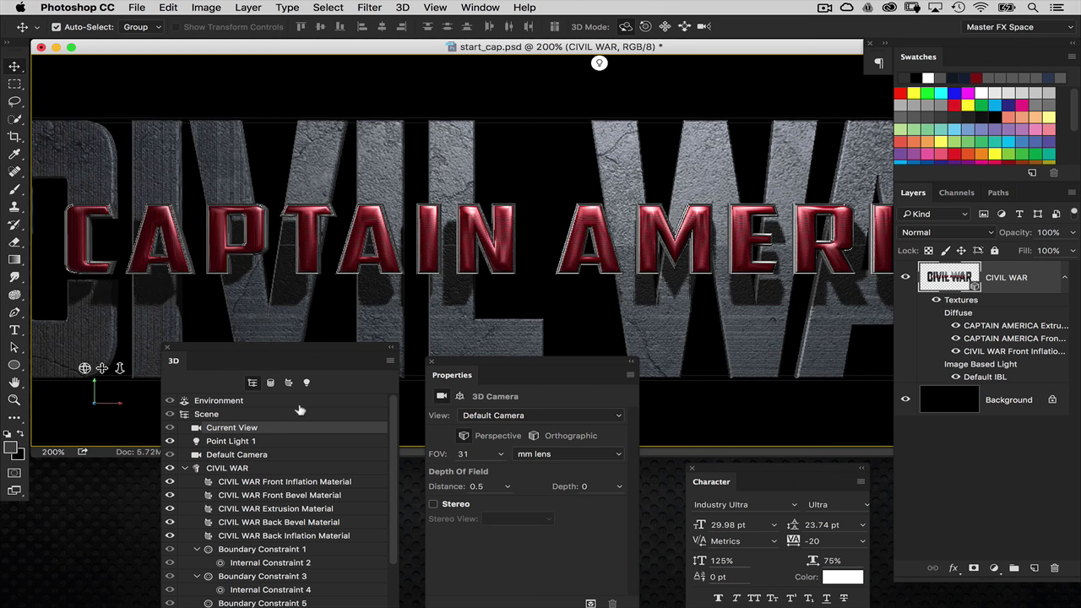
key(super+minus)
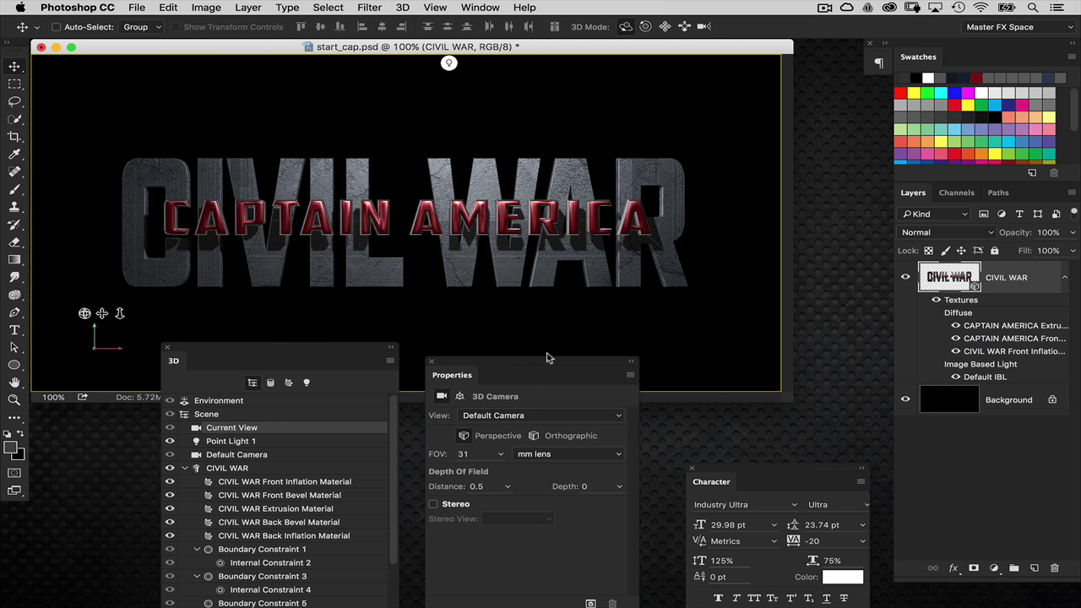
Step: Tint Point Light 1 pale blue with hue 209, saturation 22% and brightness 100%
click(307, 383)
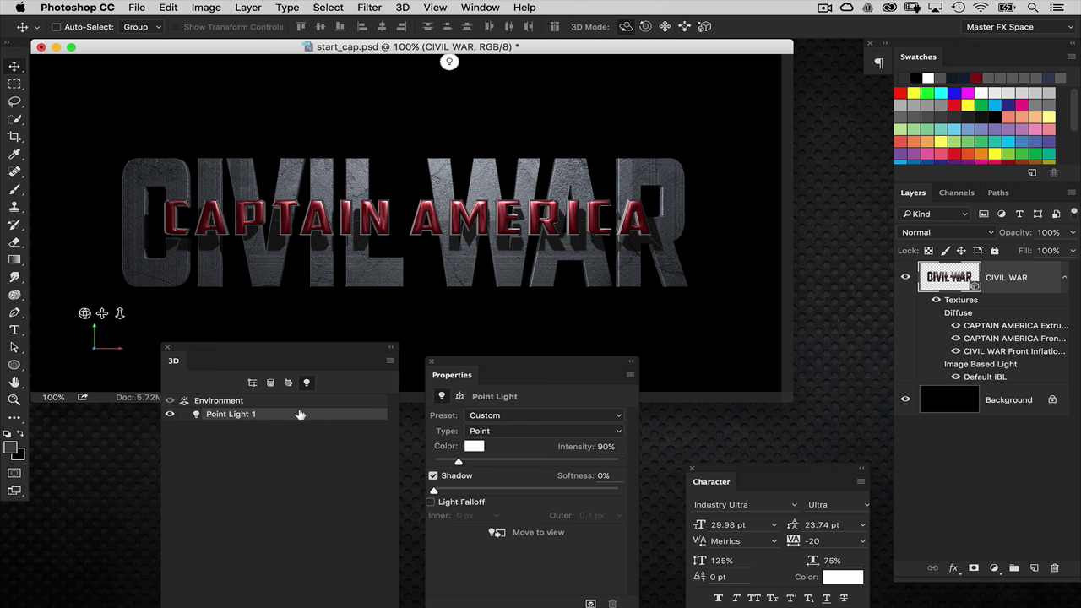
drag(486, 363, 552, 349)
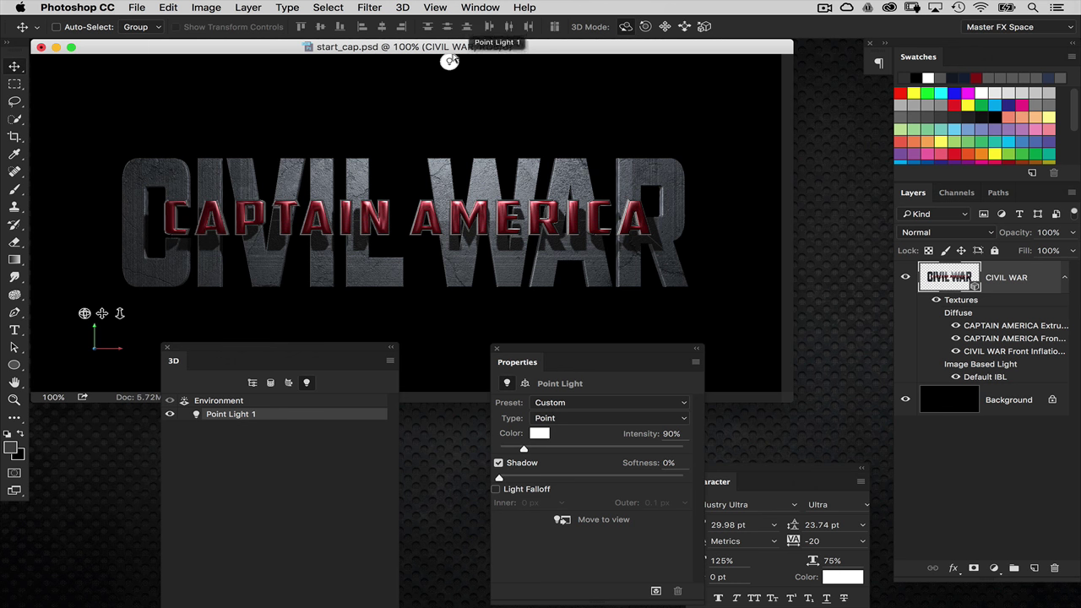
click(538, 431)
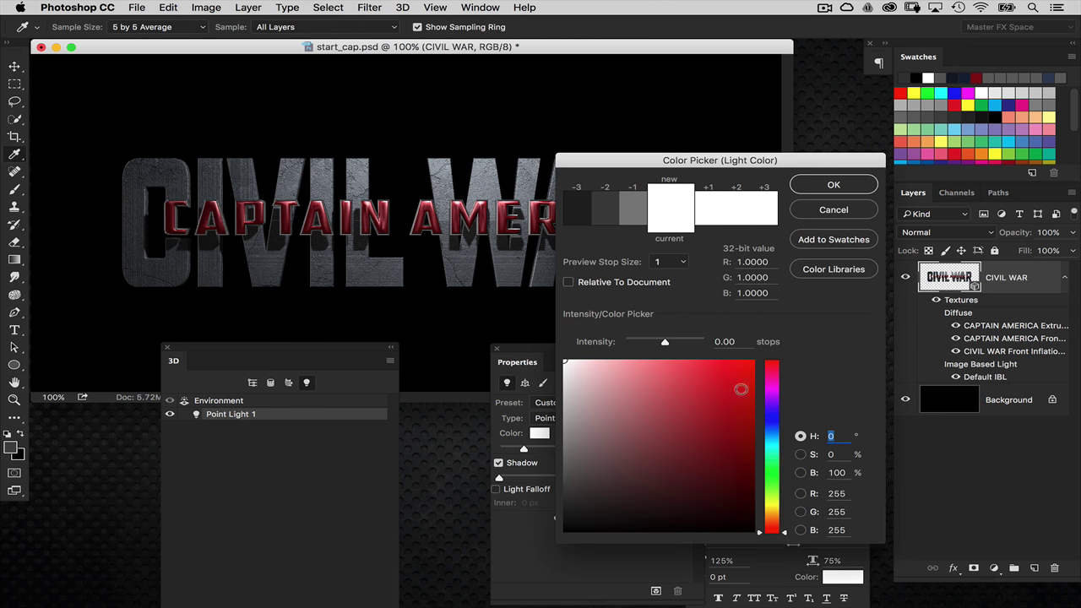
click(772, 434)
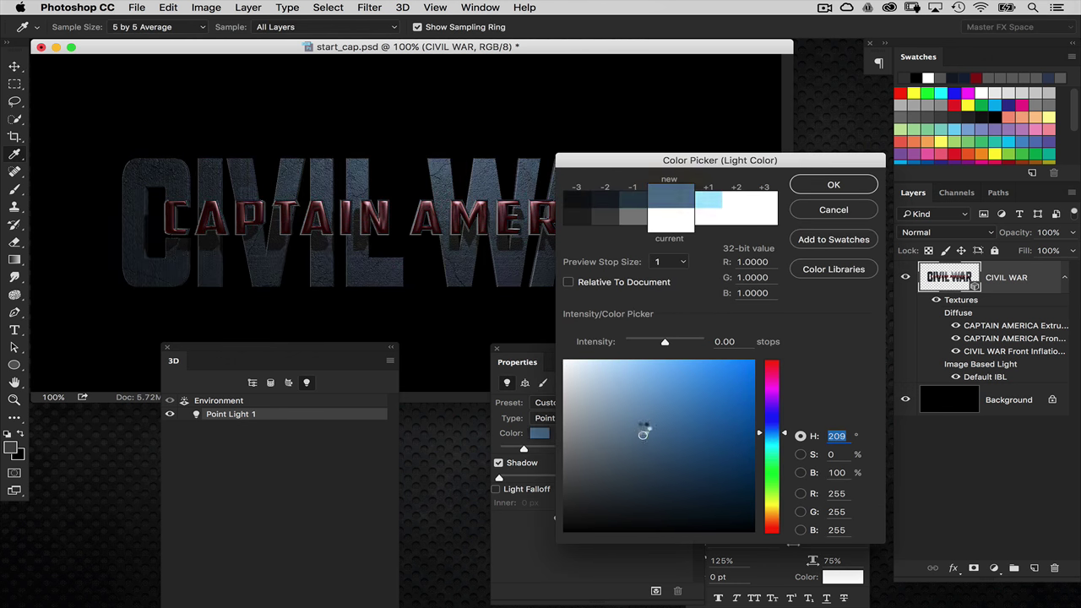
mouse_move(642, 435)
mouse_down()
mouse_move(650, 384)
mouse_move(627, 359)
mouse_move(604, 359)
mouse_up()
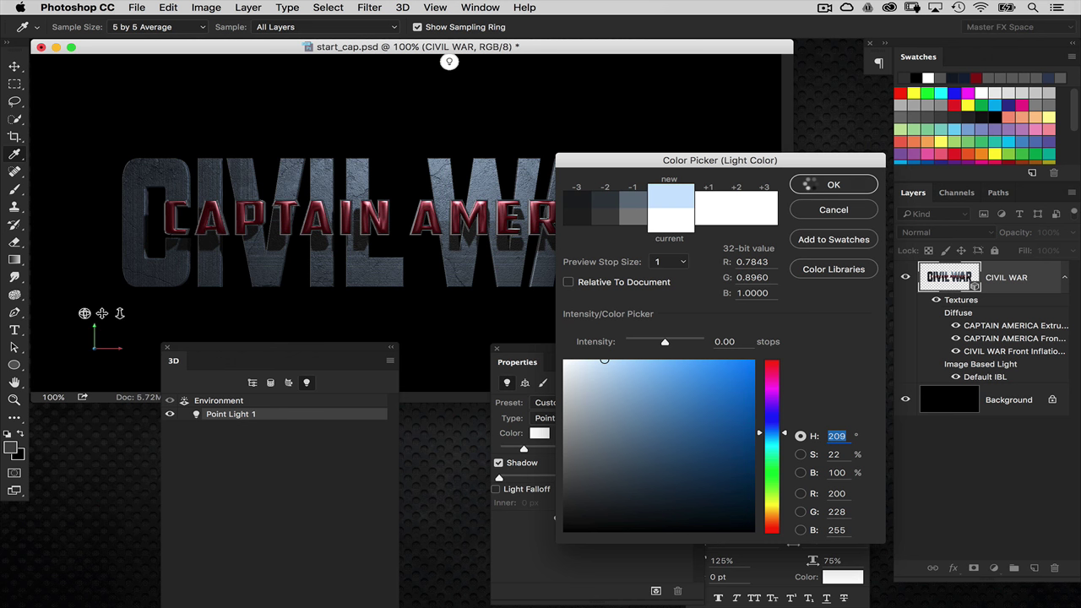
click(813, 188)
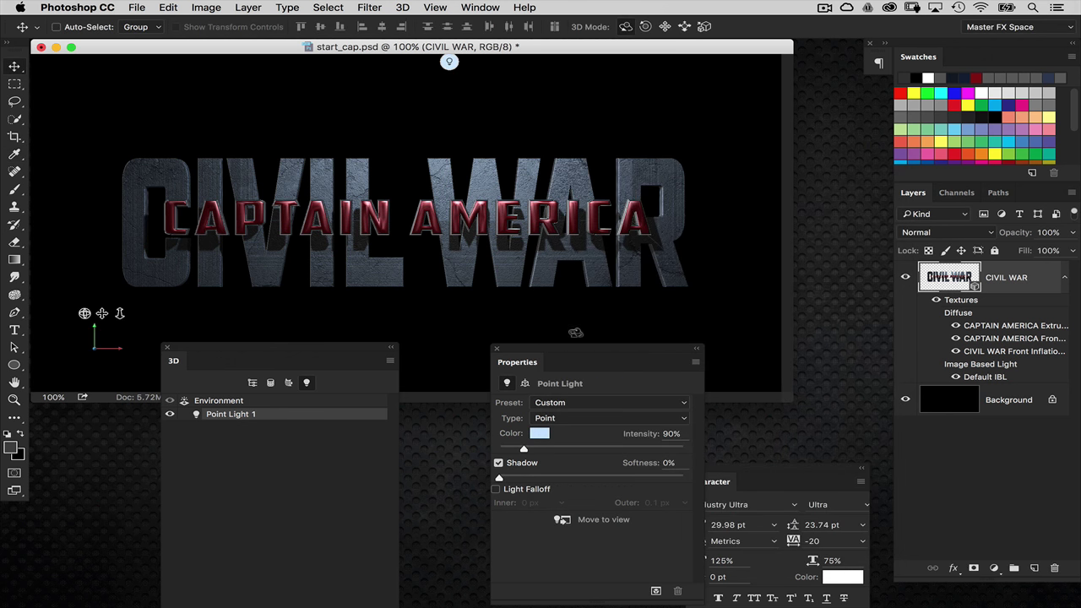
Step: Set the field of view of the current camera view to a 10 mm lens
click(250, 384)
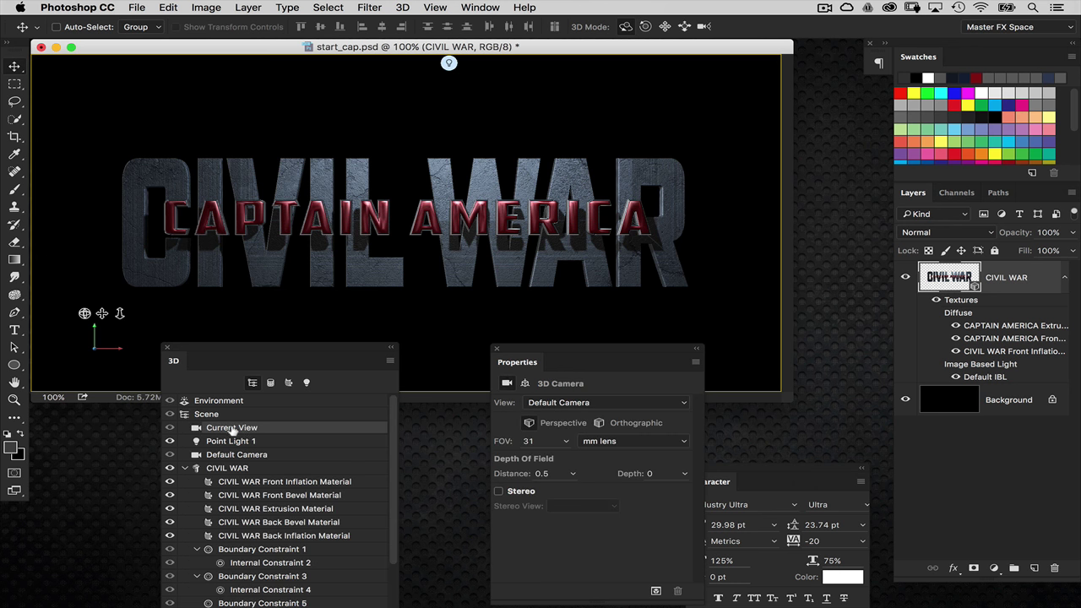
drag(275, 346, 331, 286)
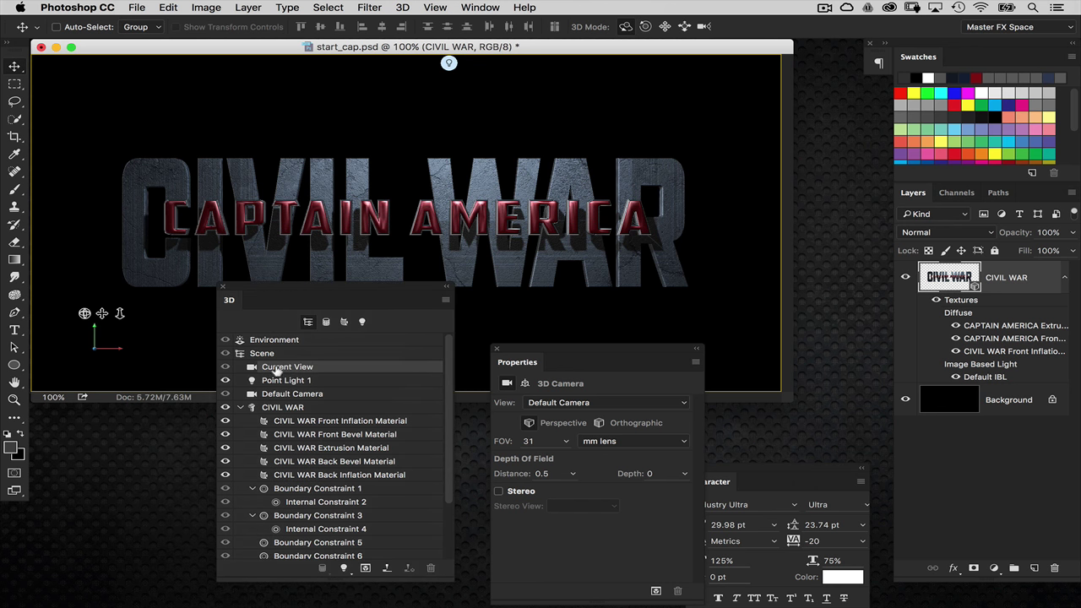
drag(535, 353, 566, 304)
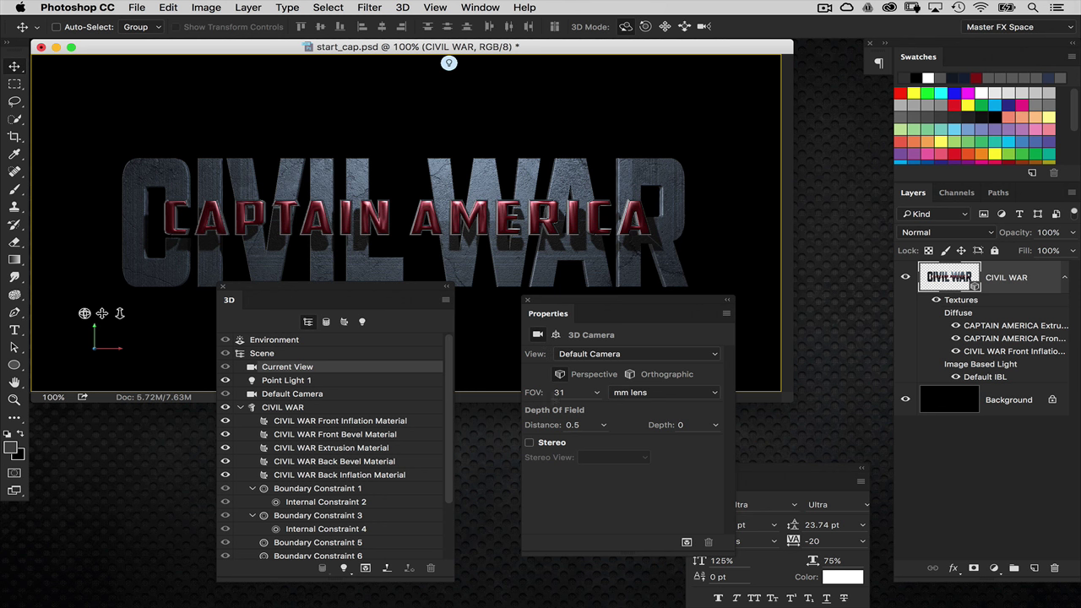
click(644, 397)
click(668, 397)
key(BackSpace)
key(BackSpace)
text(10)
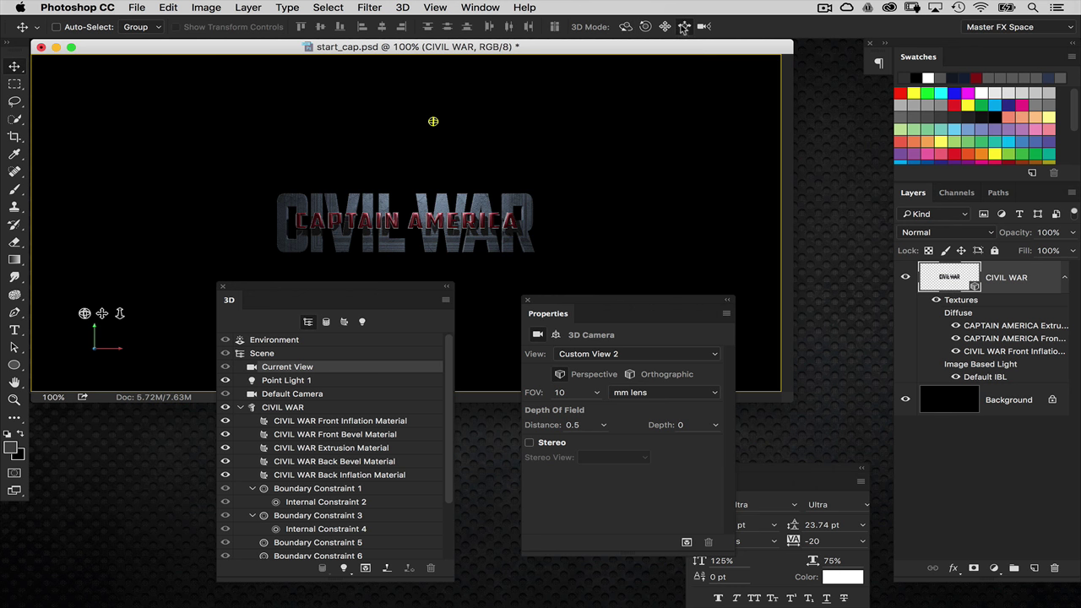
Step: Slide the 3D camera toward the title until the CIVIL WAR lettering nearly fills the canvas width
drag(439, 290, 398, 420)
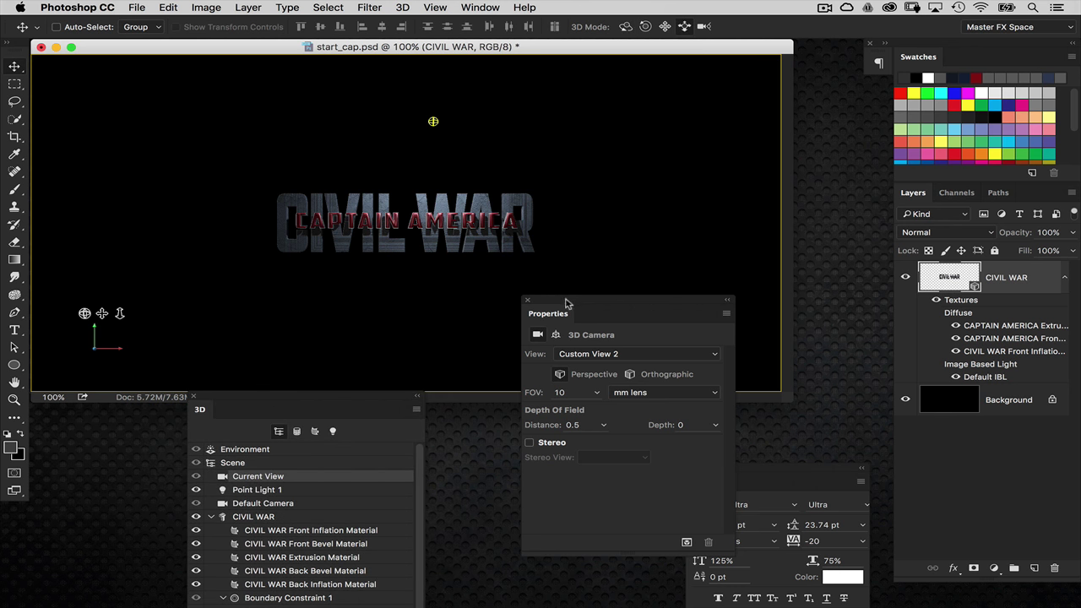
drag(571, 297, 538, 406)
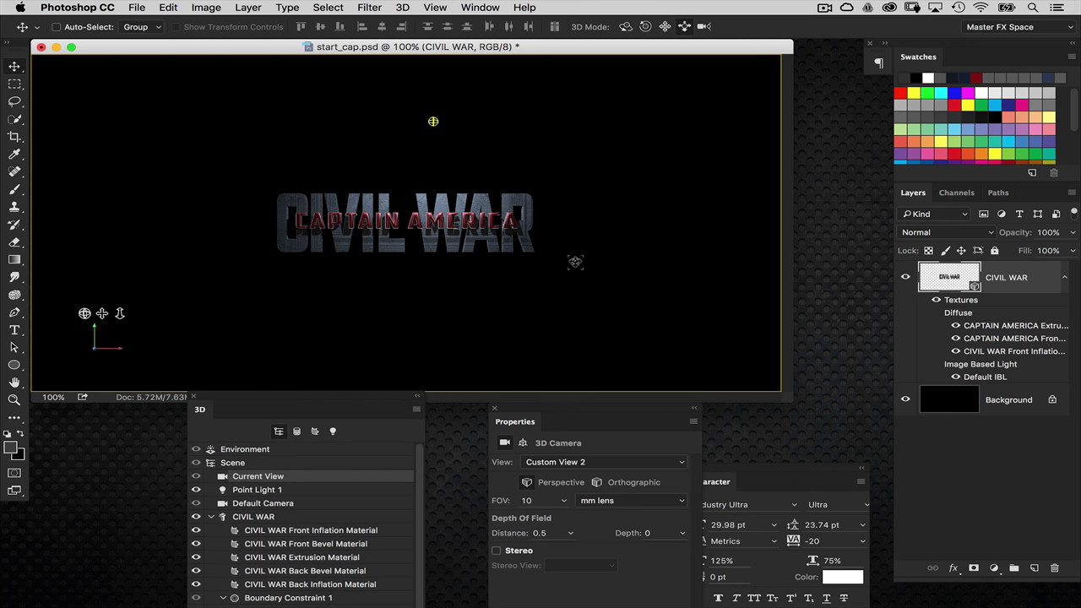
click(685, 30)
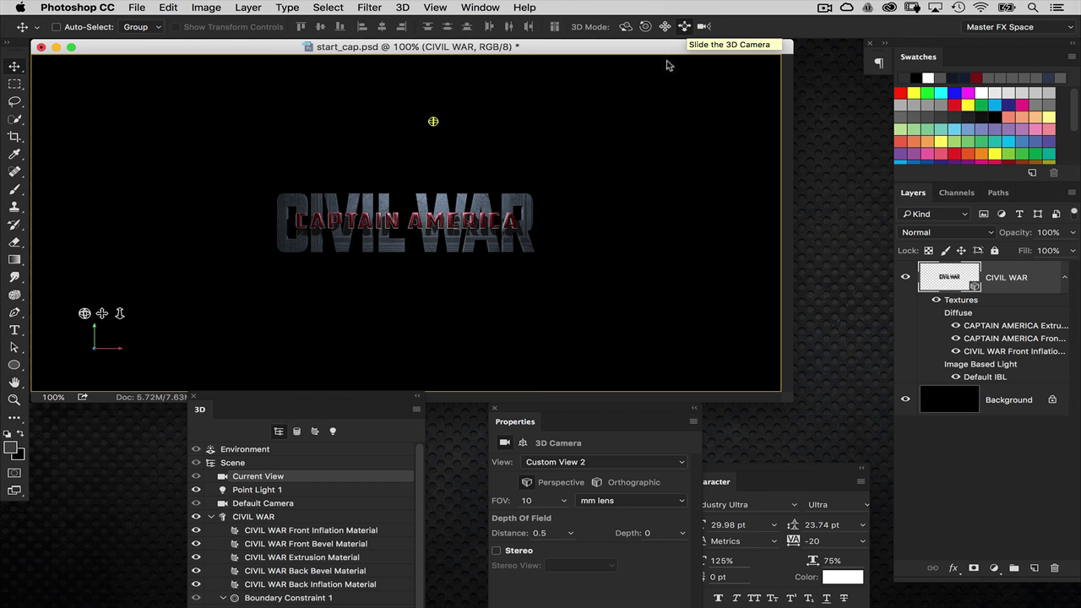
mouse_move(573, 206)
mouse_down()
mouse_move(537, 459)
mouse_move(540, 440)
mouse_up()
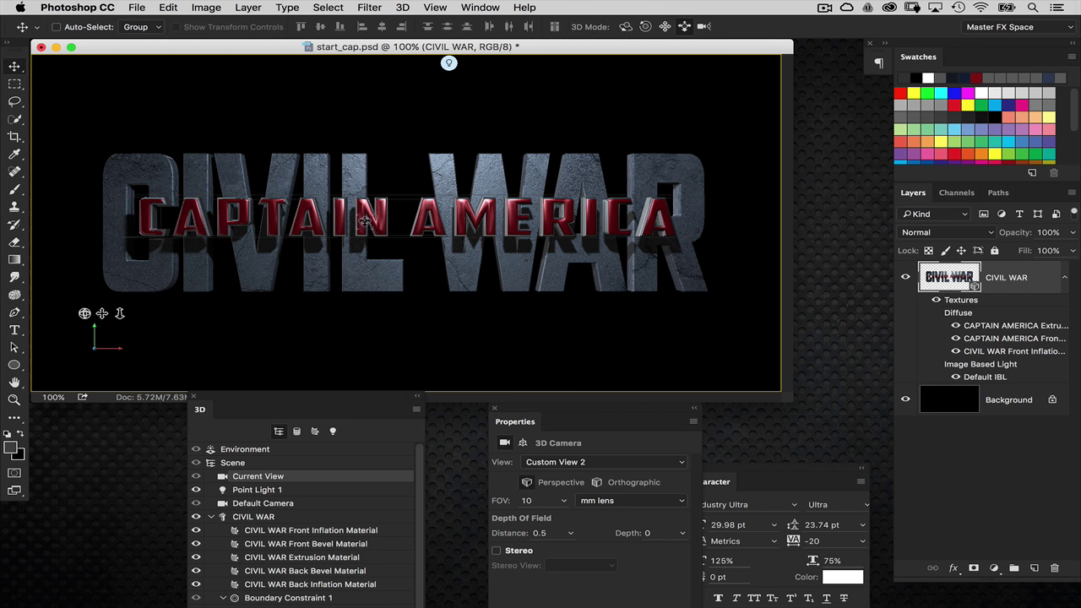
Step: Set the extrusion depth of the CIVIL WAR mesh to 15 px
click(279, 516)
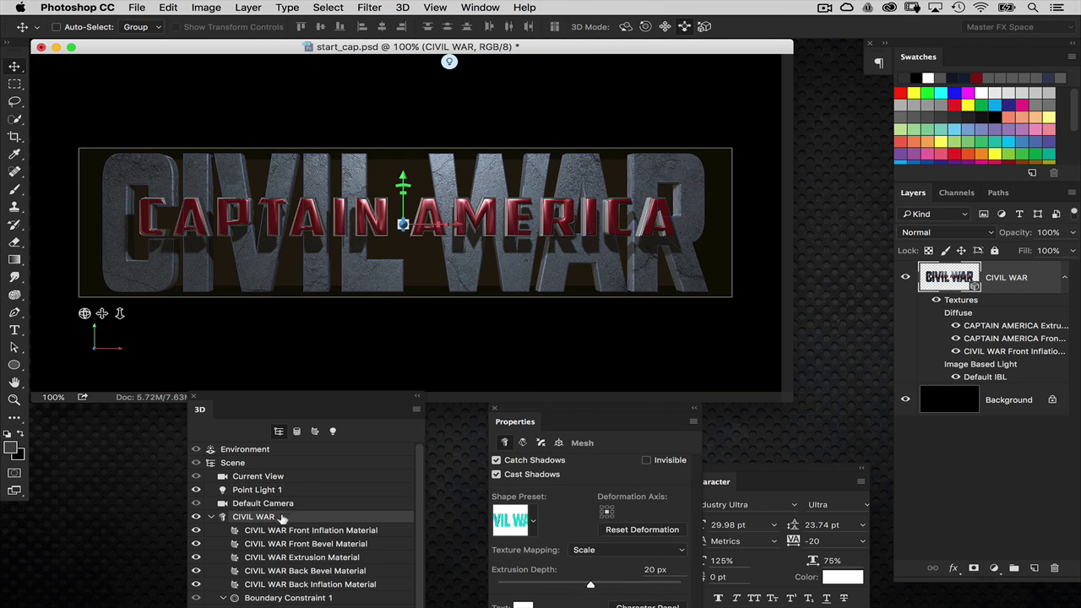
drag(522, 413, 571, 354)
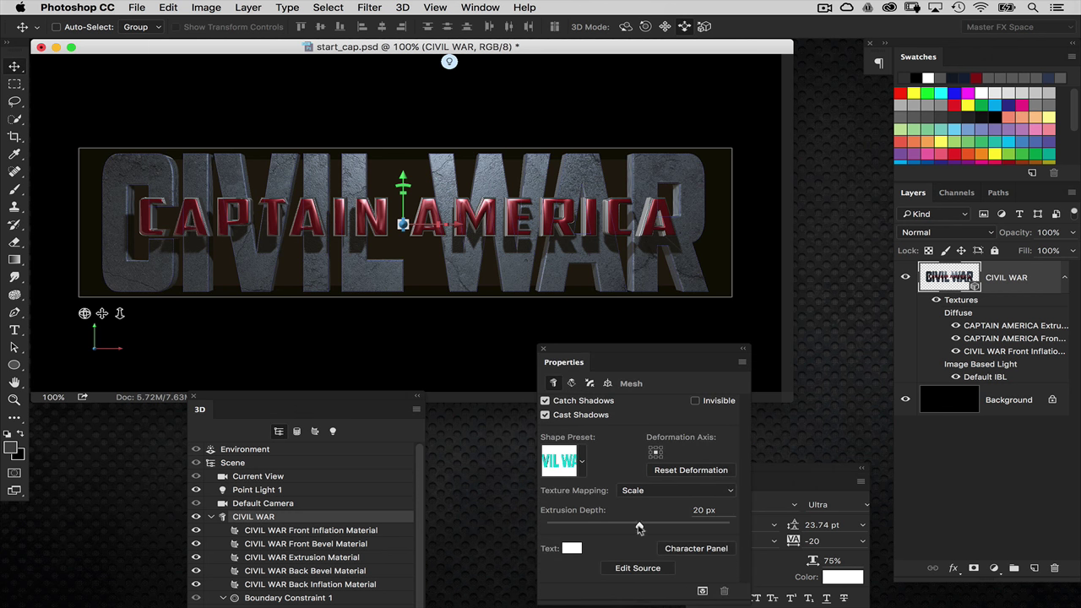
mouse_move(640, 528)
mouse_down()
mouse_move(630, 528)
mouse_move(641, 528)
mouse_up()
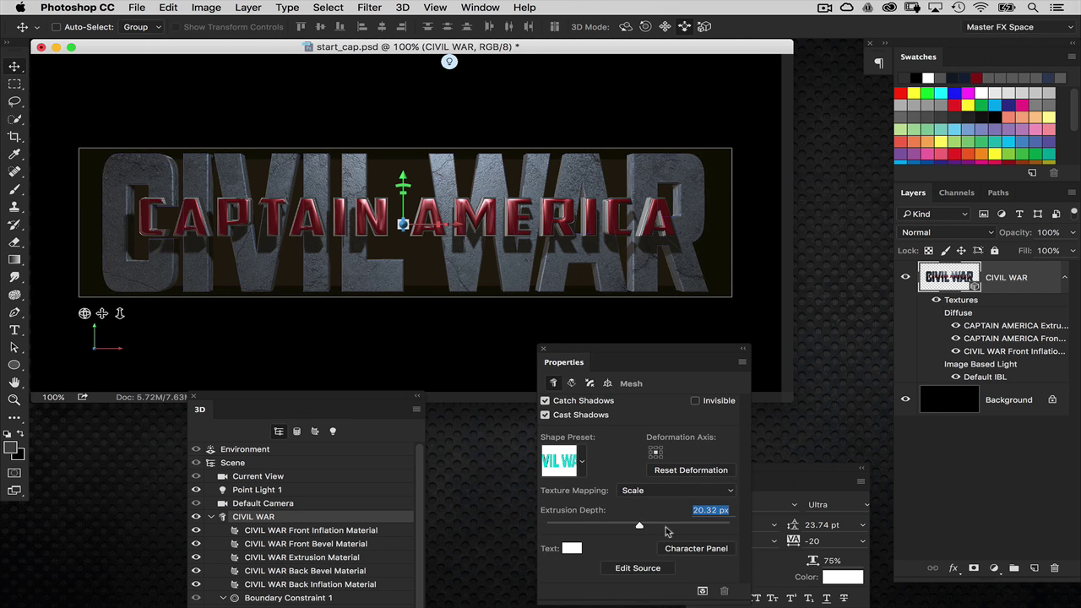
text(15)
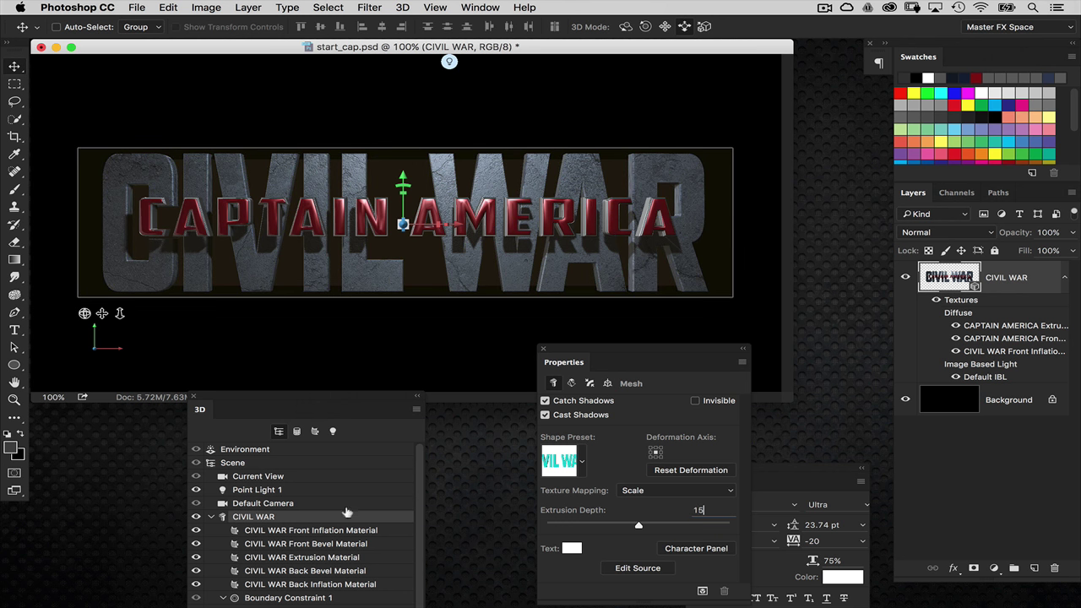
key(Return)
Step: Set the extrusion depth of the CAPTAIN AMERICA mesh to 10 px
click(211, 516)
click(279, 530)
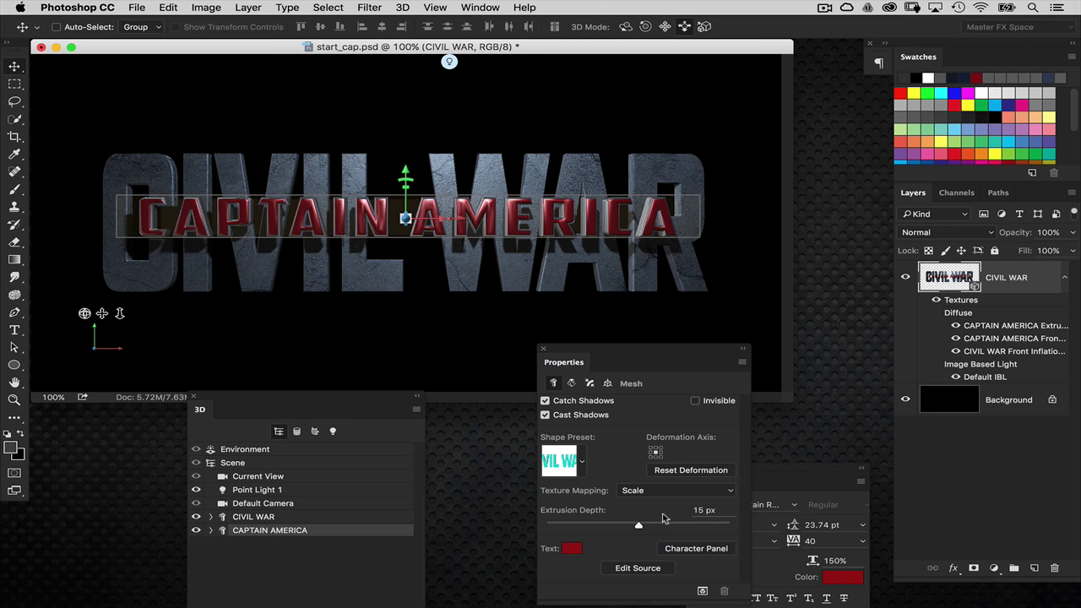
click(701, 510)
text(10)
key(Return)
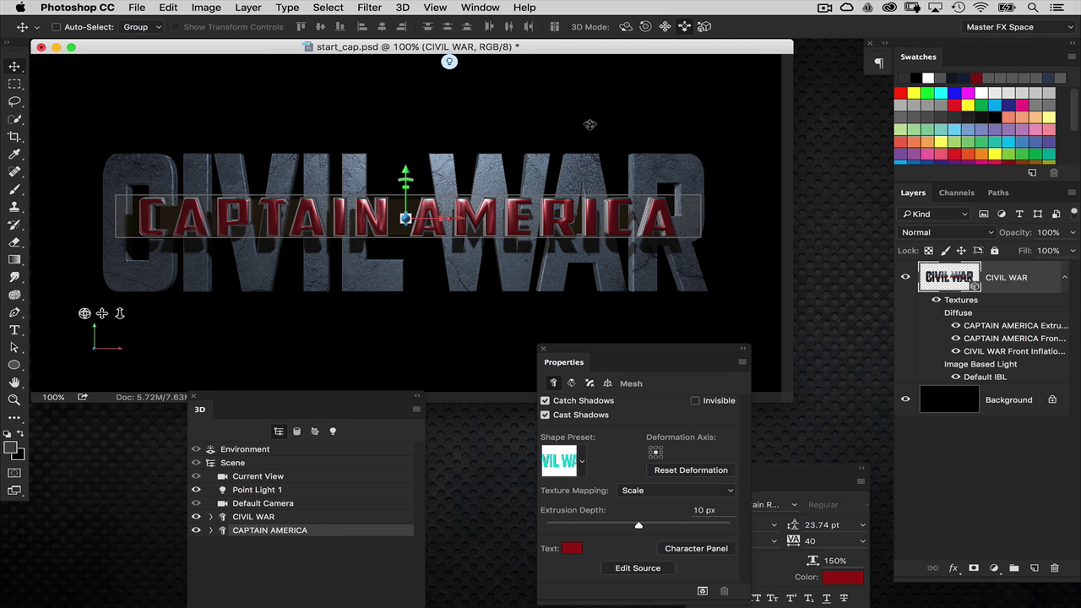
Step: Scale the CAPTAIN AMERICA mesh down slightly and uniformly in front of the CIVIL WAR lettering
click(598, 117)
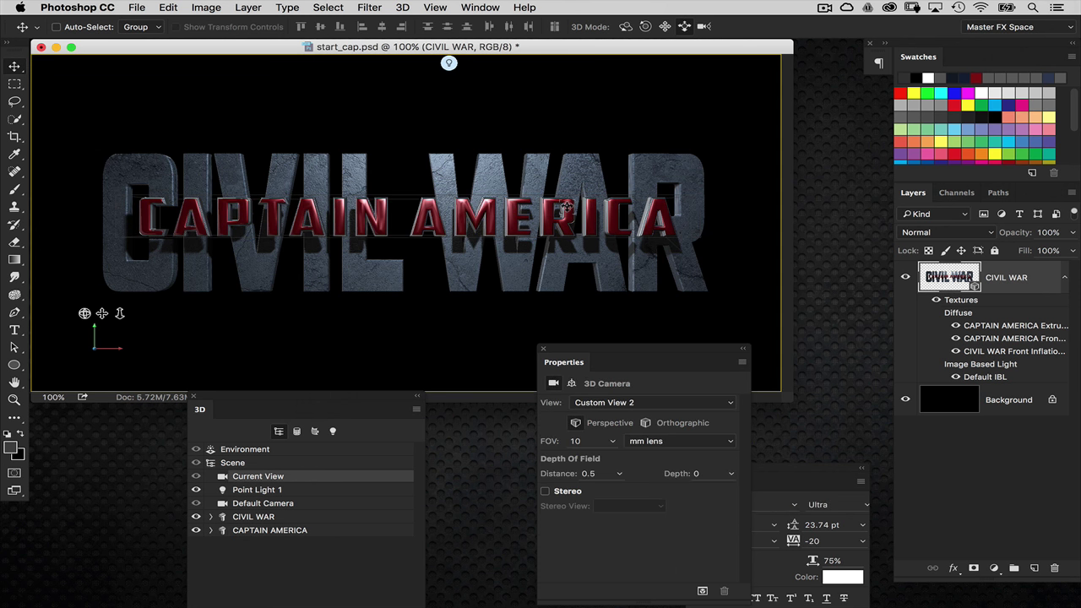
click(566, 207)
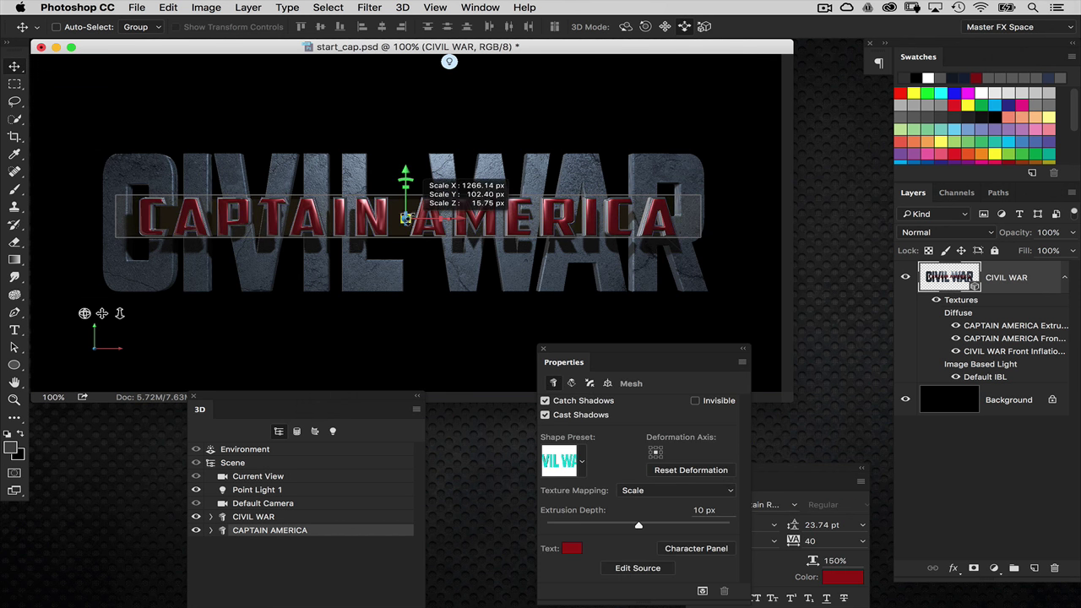
drag(405, 218, 406, 218)
Step: Set Point Light 1's intensity to 80% and its shadow softness to 25%
click(332, 431)
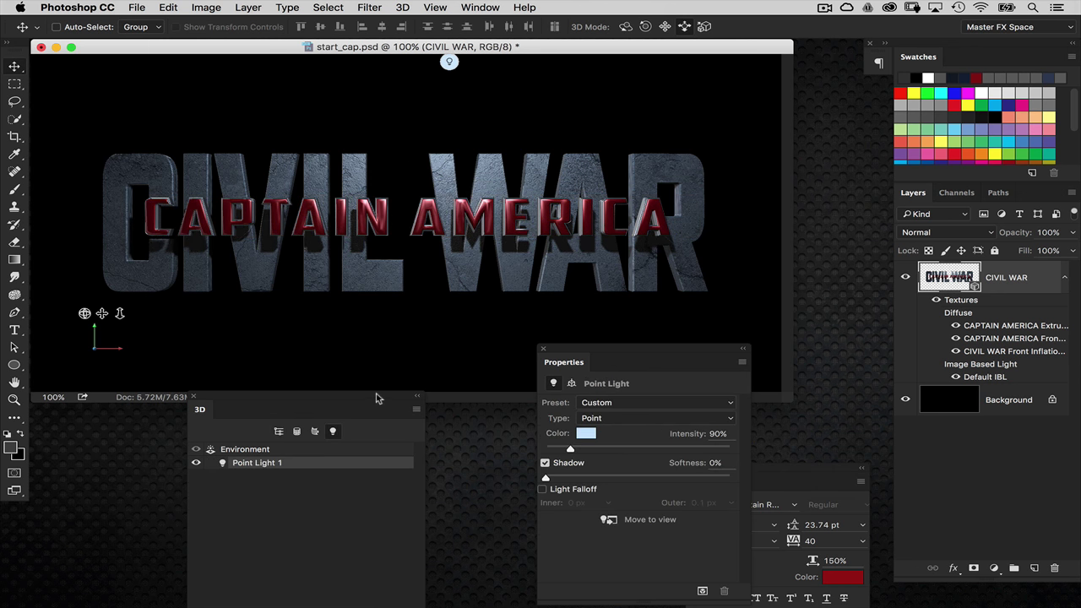
drag(377, 398, 415, 321)
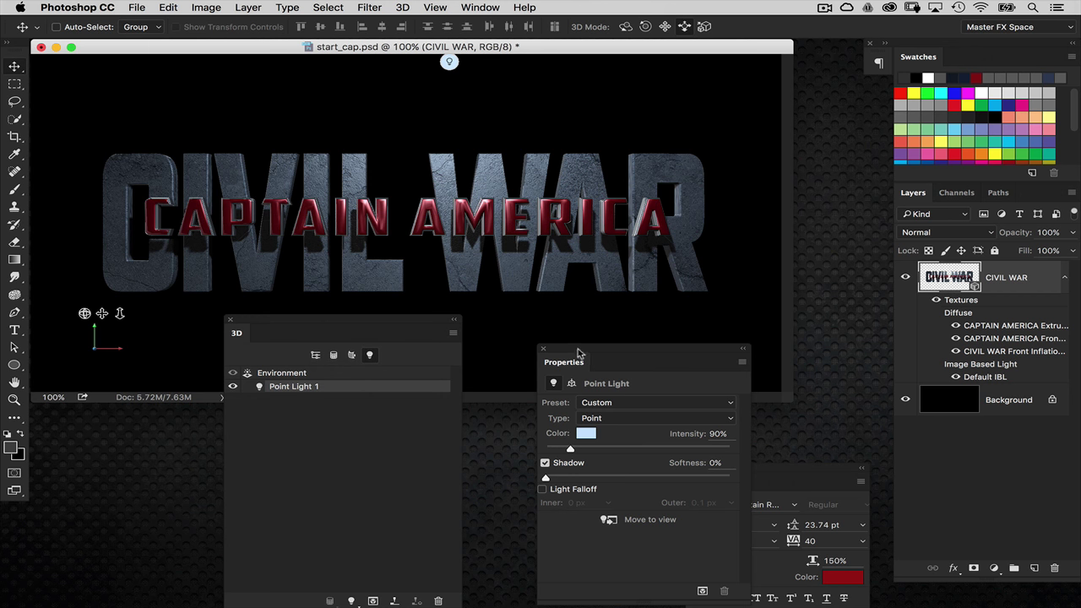
drag(578, 353, 540, 385)
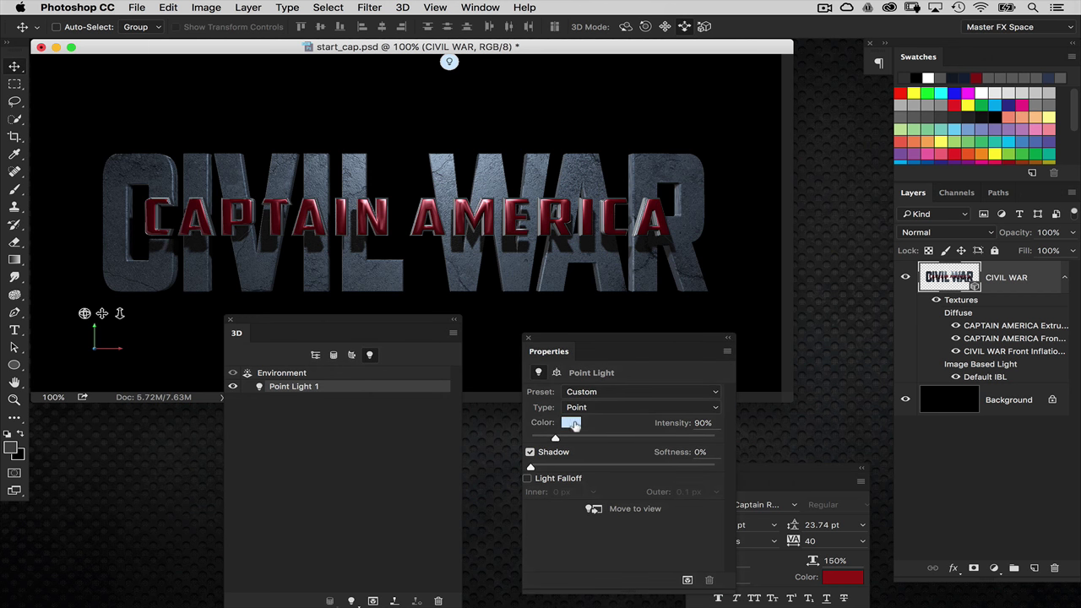
click(704, 423)
text(80)
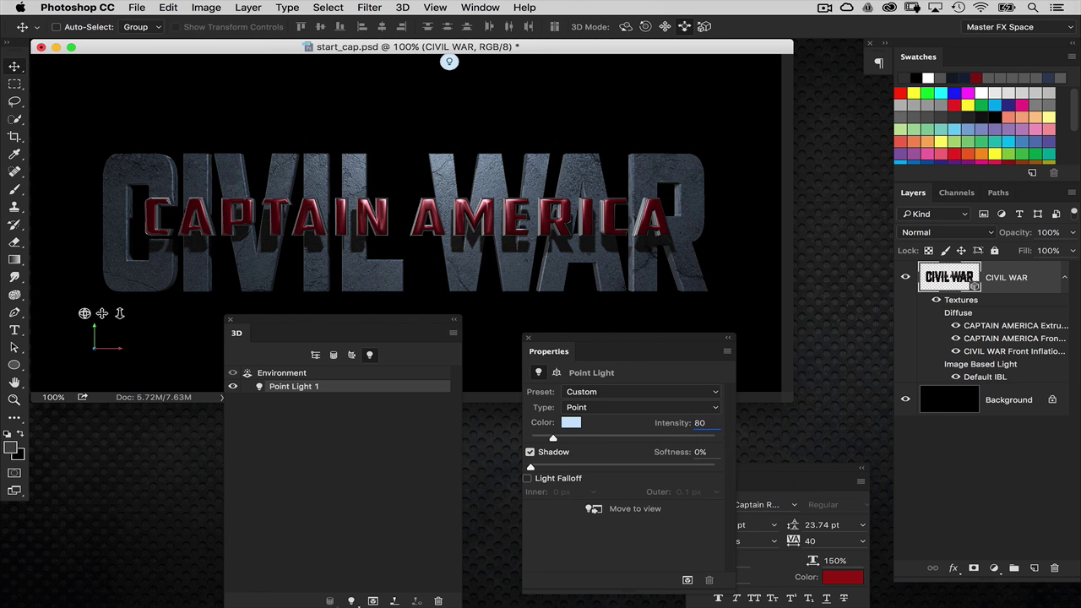
key(Return)
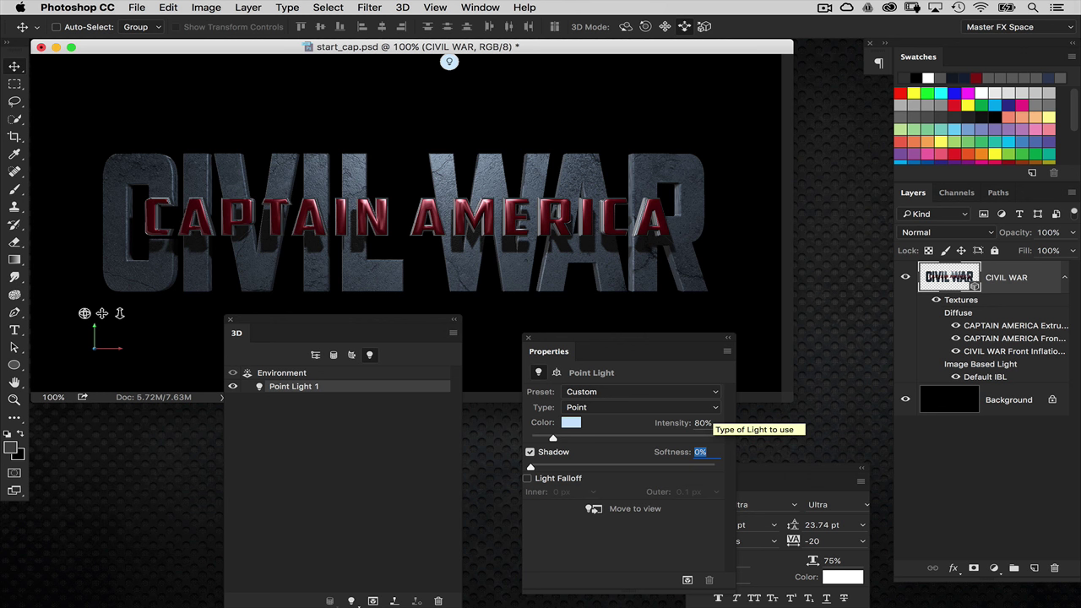
text(25)
key(Return)
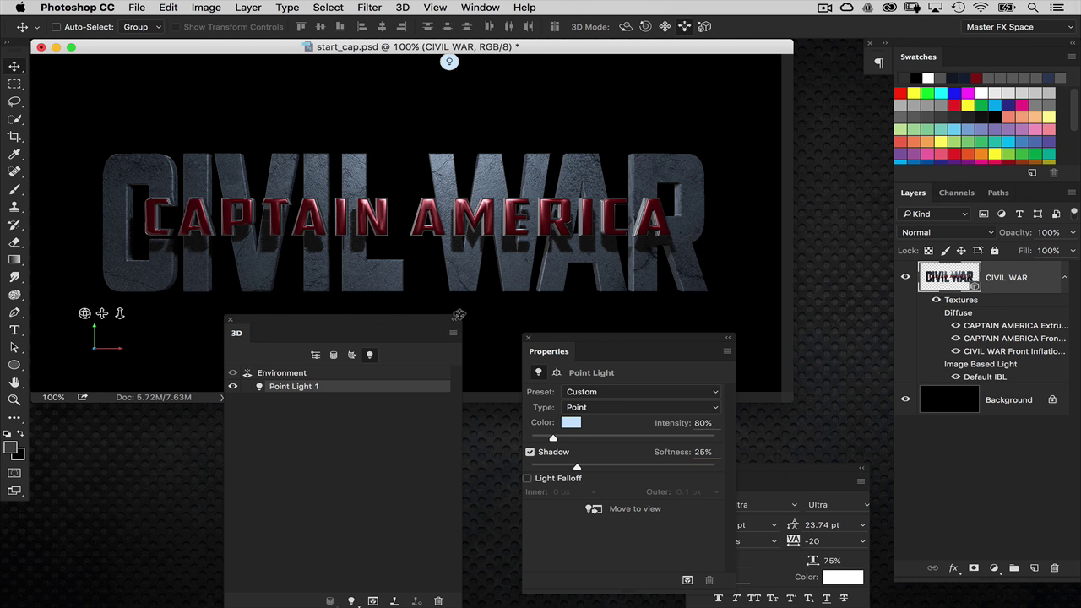
Step: Render the 3D layer at 200% zoom to check the softened shadows behind CAPTAIN AMERICA
drag(447, 323, 435, 412)
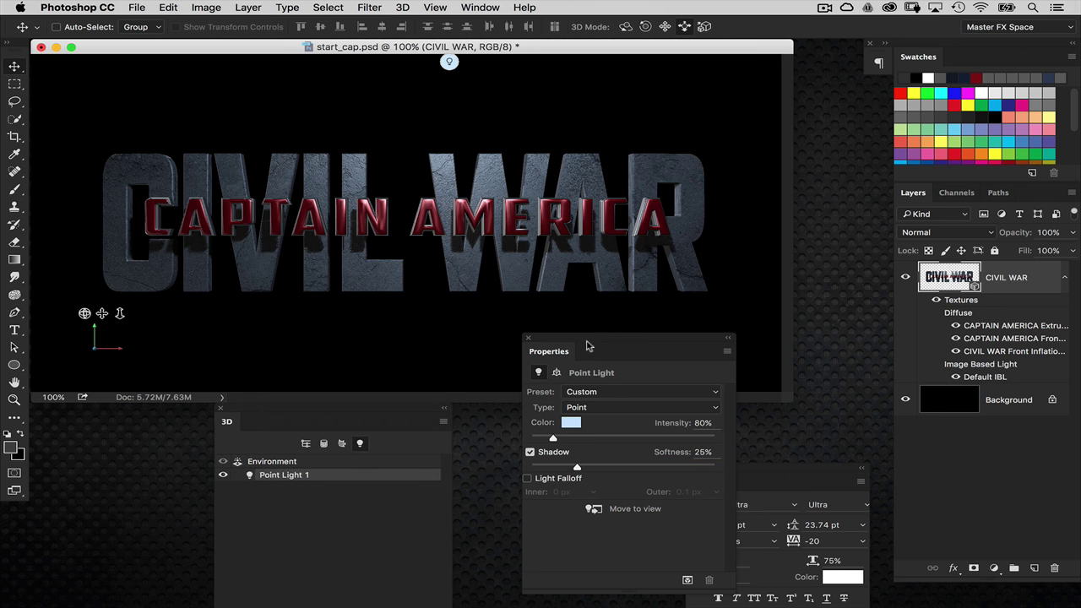
key(super+equal)
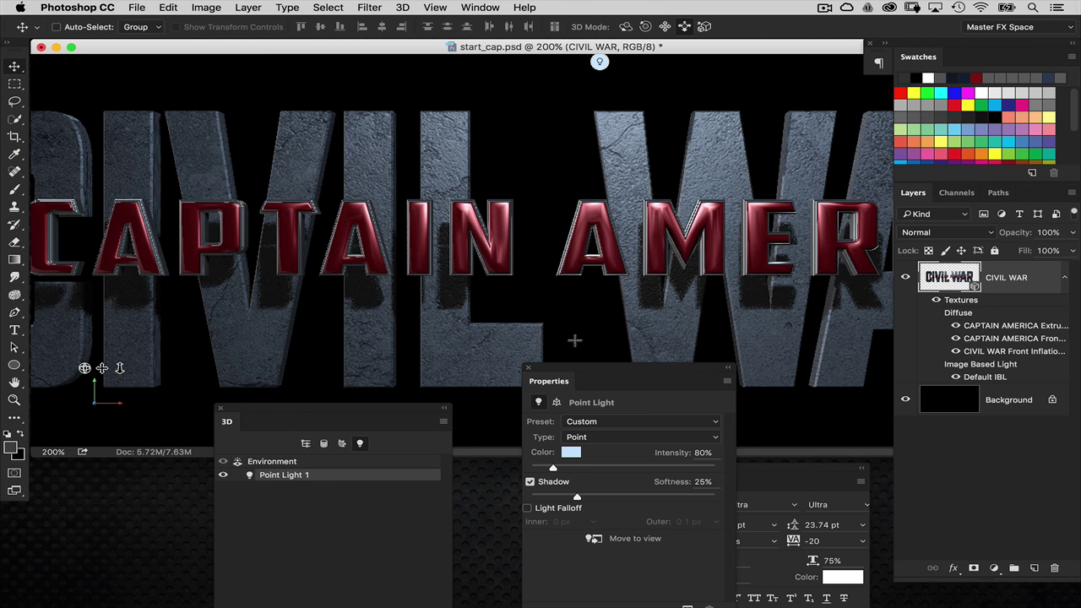
key(super+alt+shift+r)
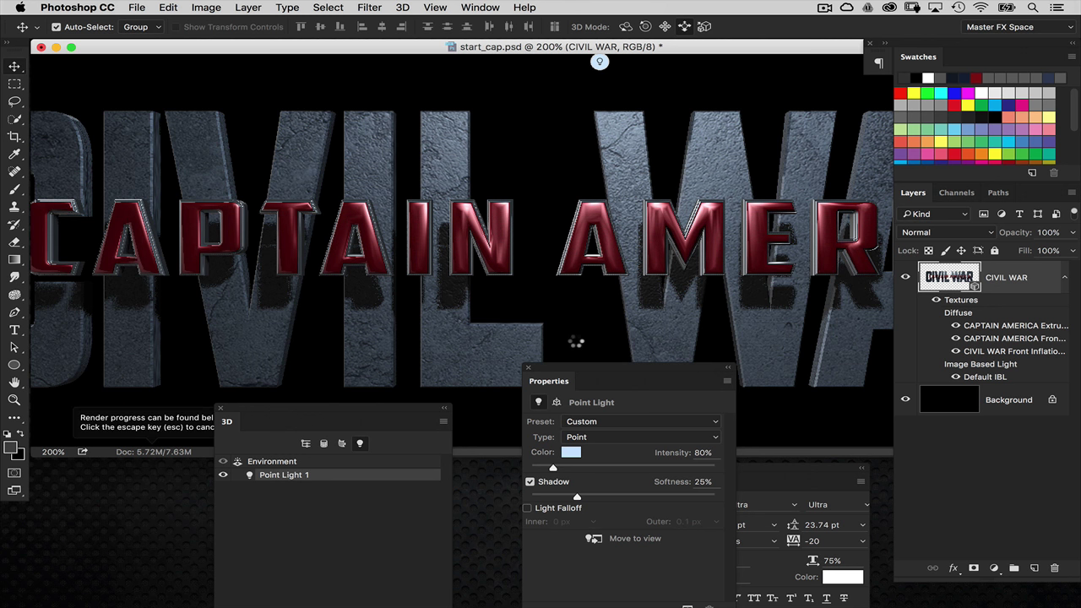
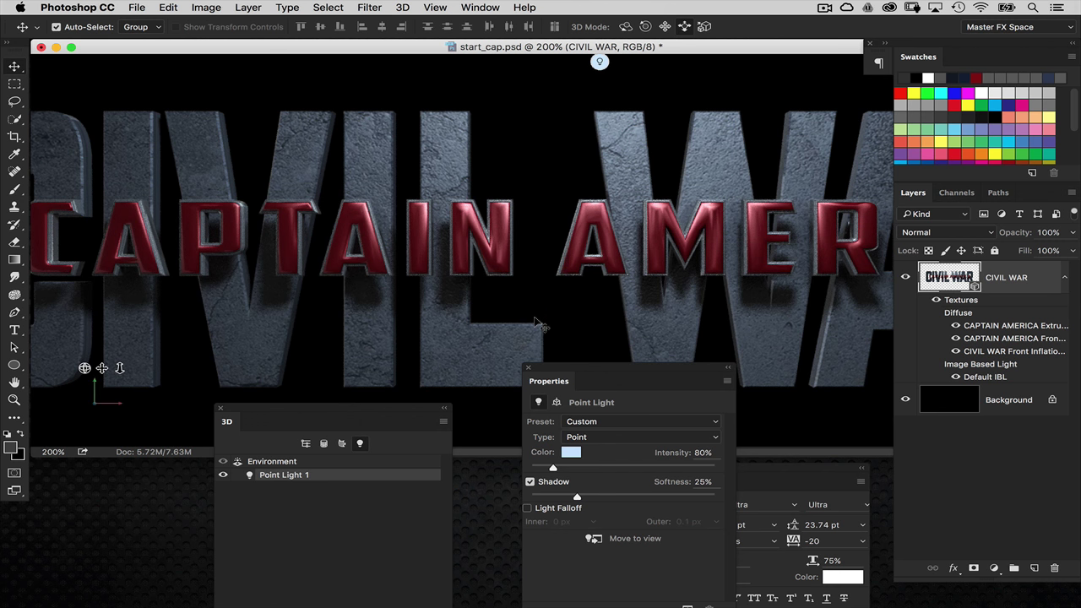
key(super+minus)
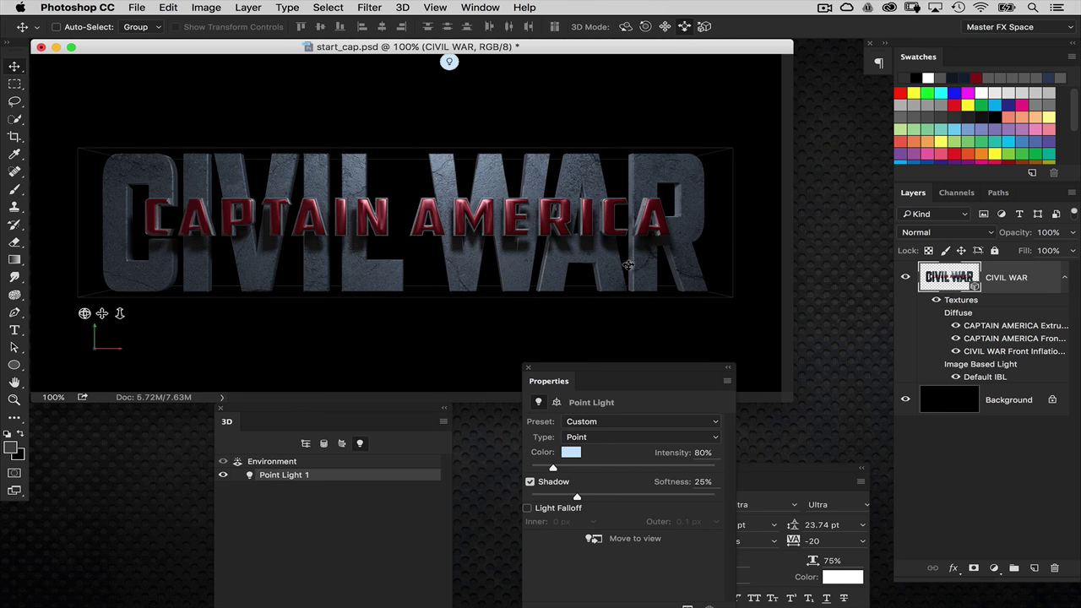
drag(619, 375, 615, 416)
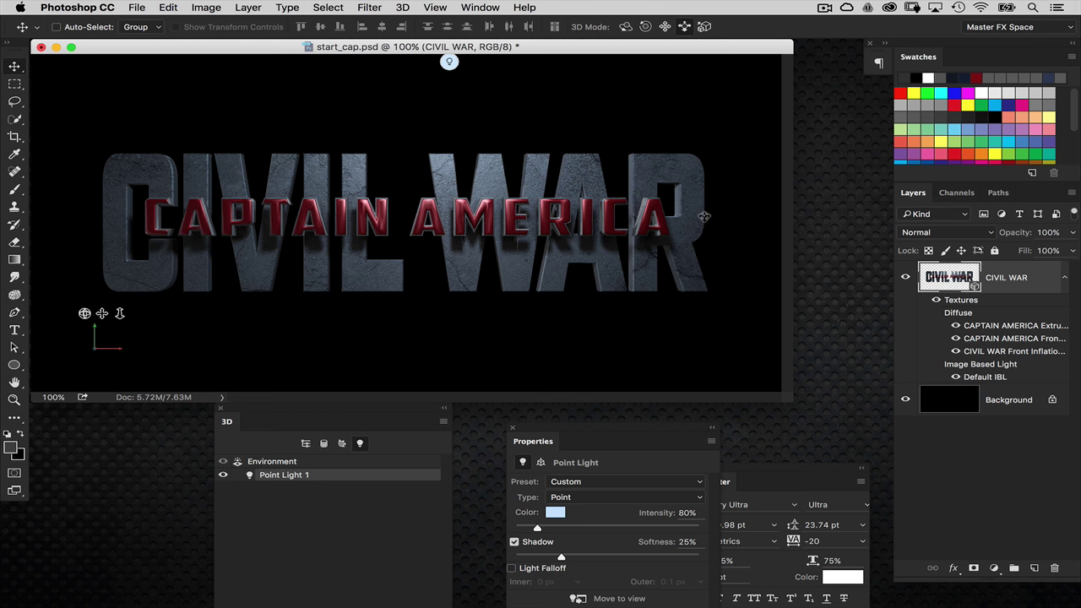
Step: Orbit the current camera view to a steep side angle and roll it so the title runs diagonally
key(super)
key(super)
key(super+equal)
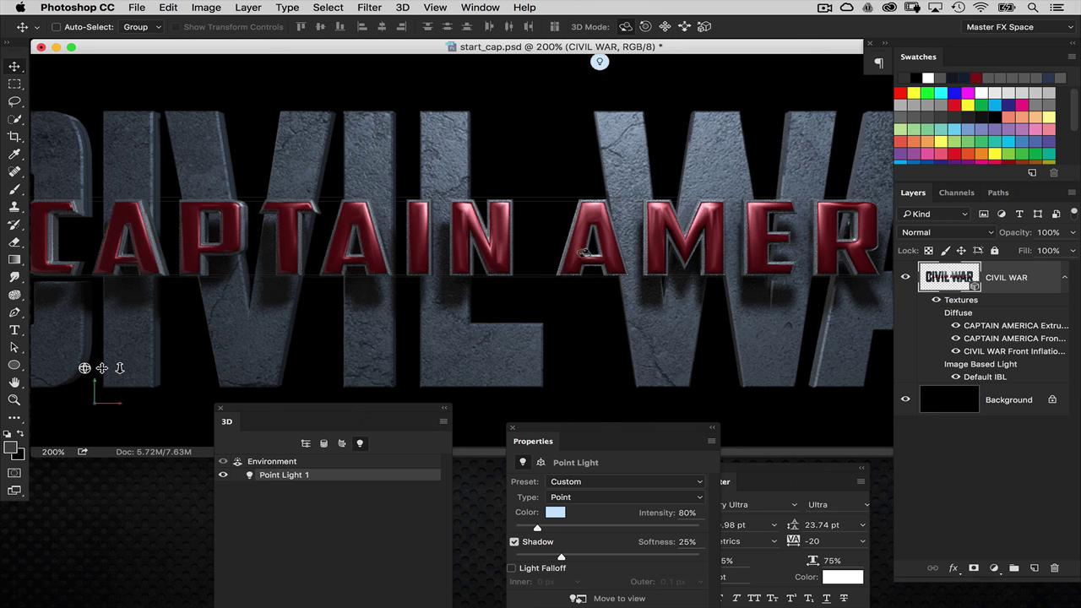
click(307, 443)
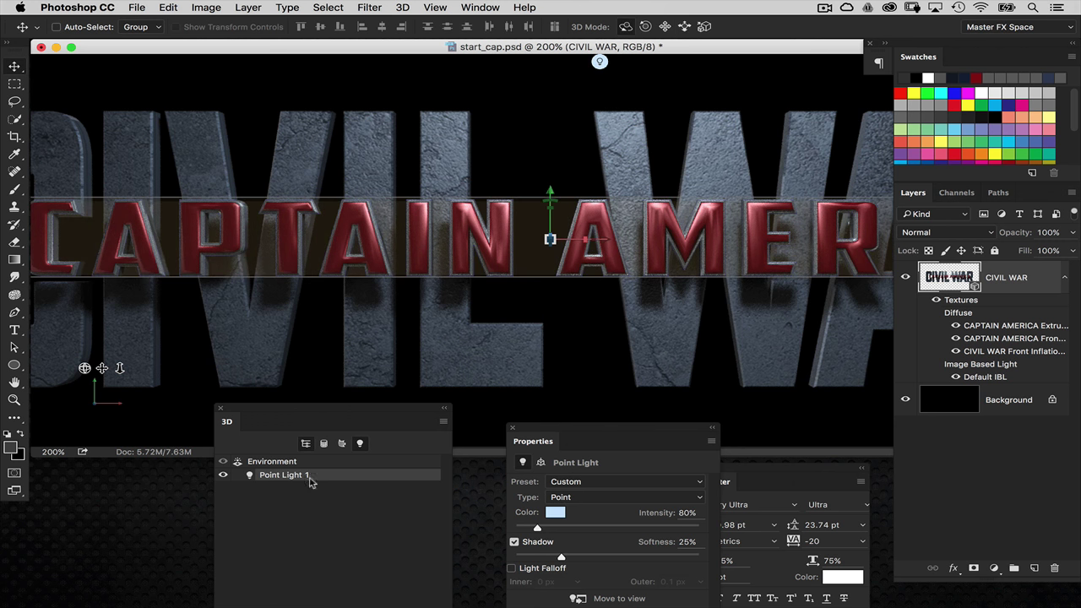
click(299, 488)
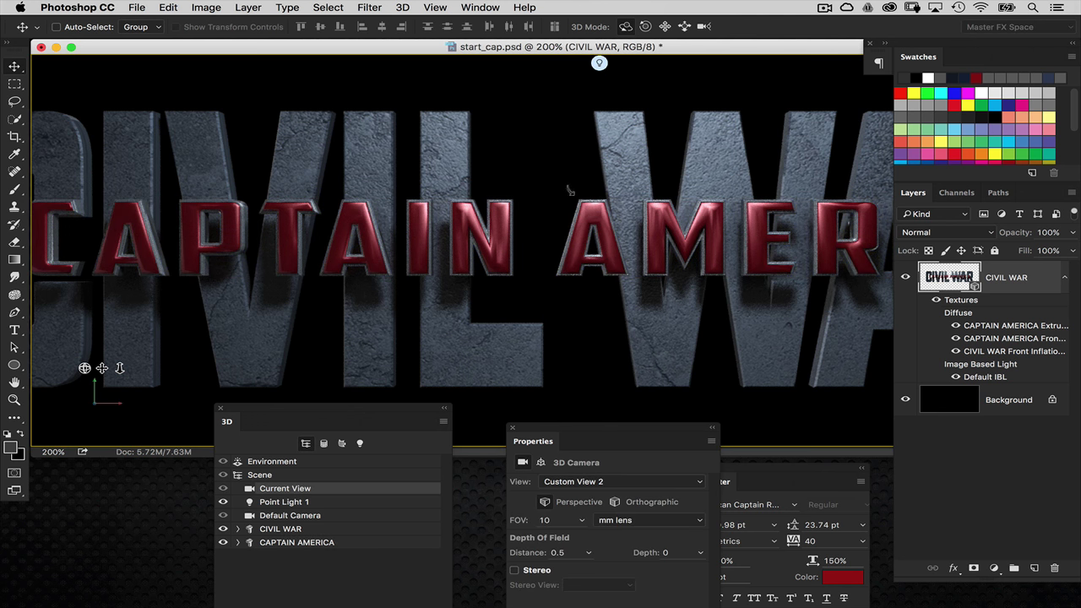
drag(541, 212, 642, 56)
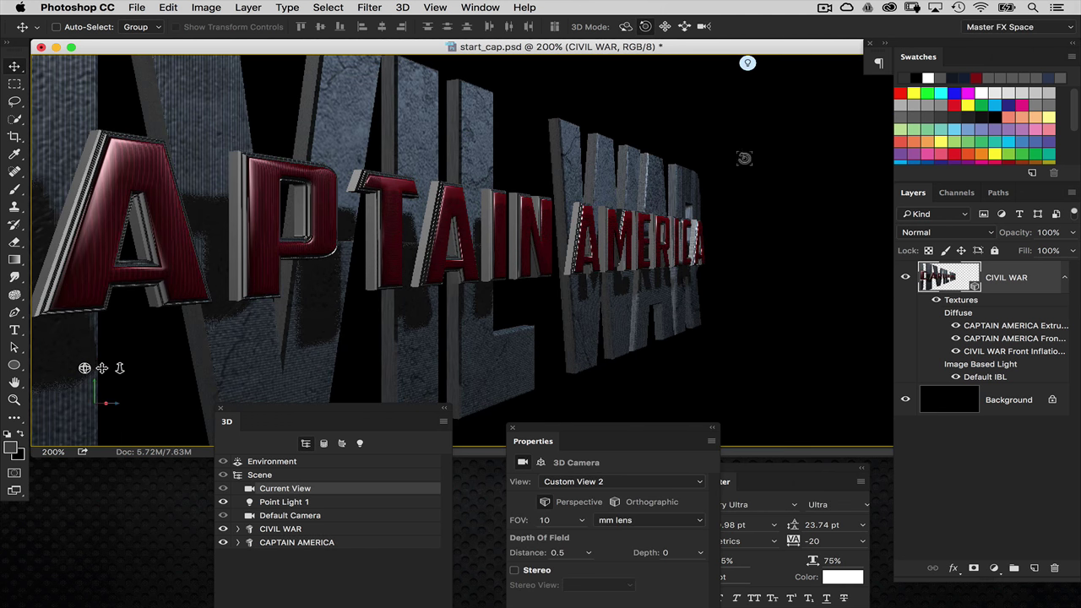
drag(745, 159, 634, 38)
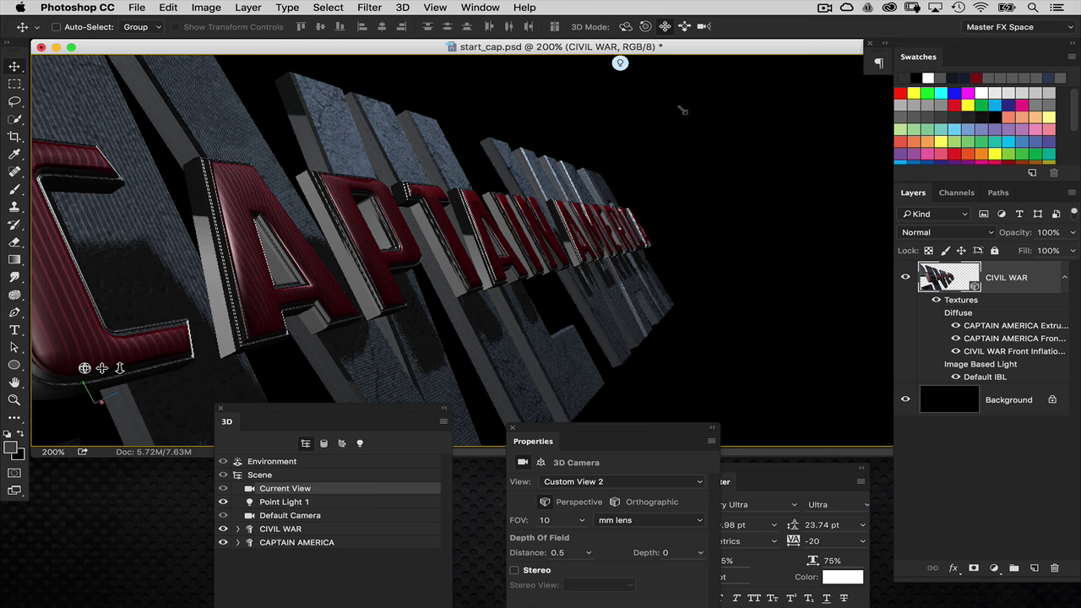
Step: Pan and orbit the tilted camera until the full CAPTAIN AMERICA lettering is framed within the canvas
drag(681, 108, 725, 108)
click(625, 26)
click(664, 26)
click(625, 26)
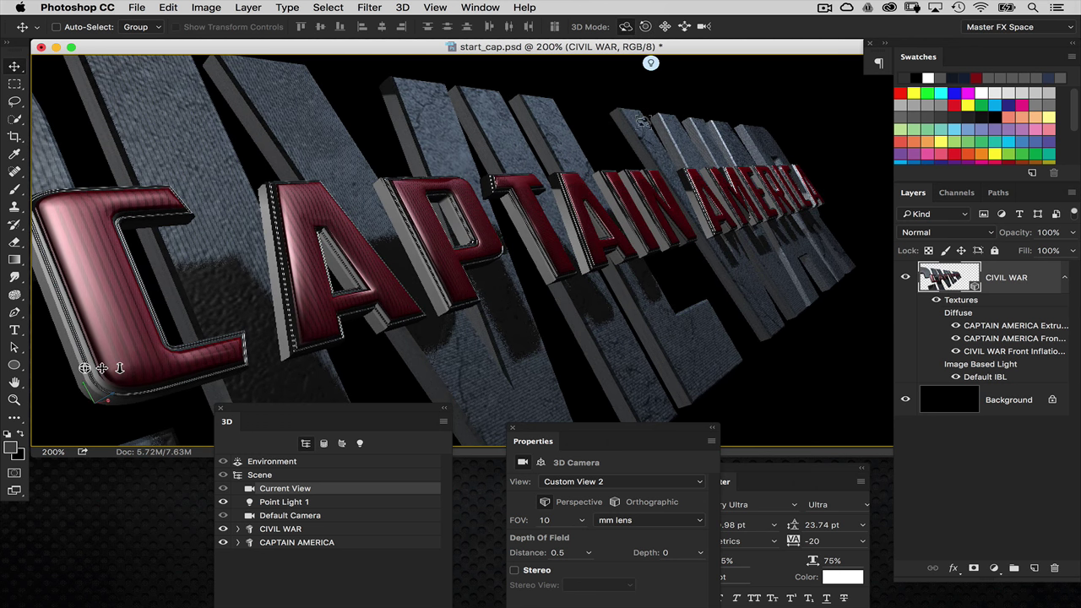
click(664, 26)
drag(704, 88, 704, 87)
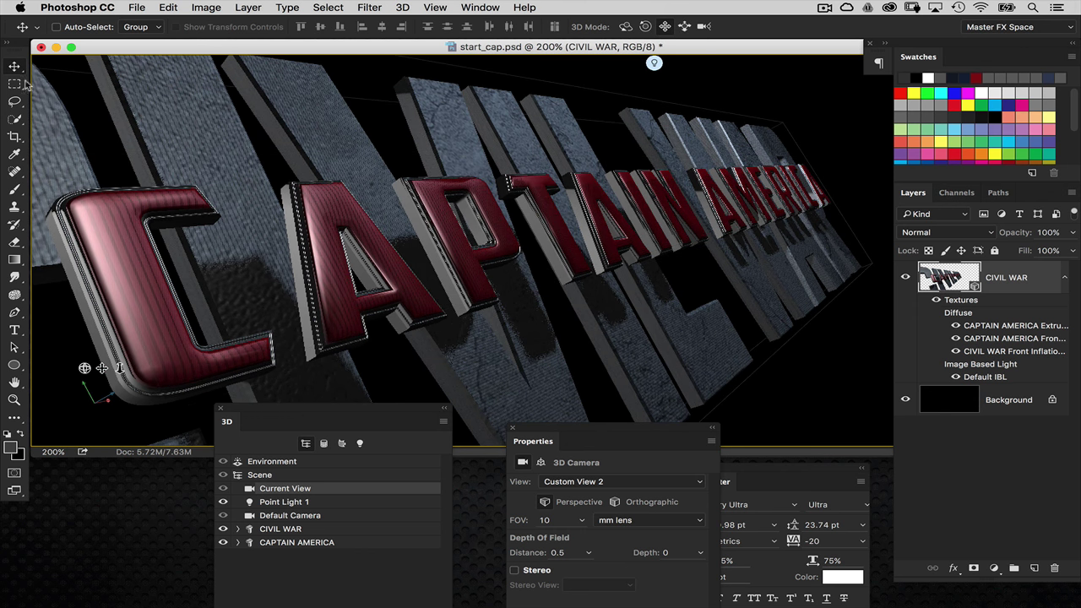
Step: Rotate the environment's image-based light to change how it shades and shadows the title
click(291, 461)
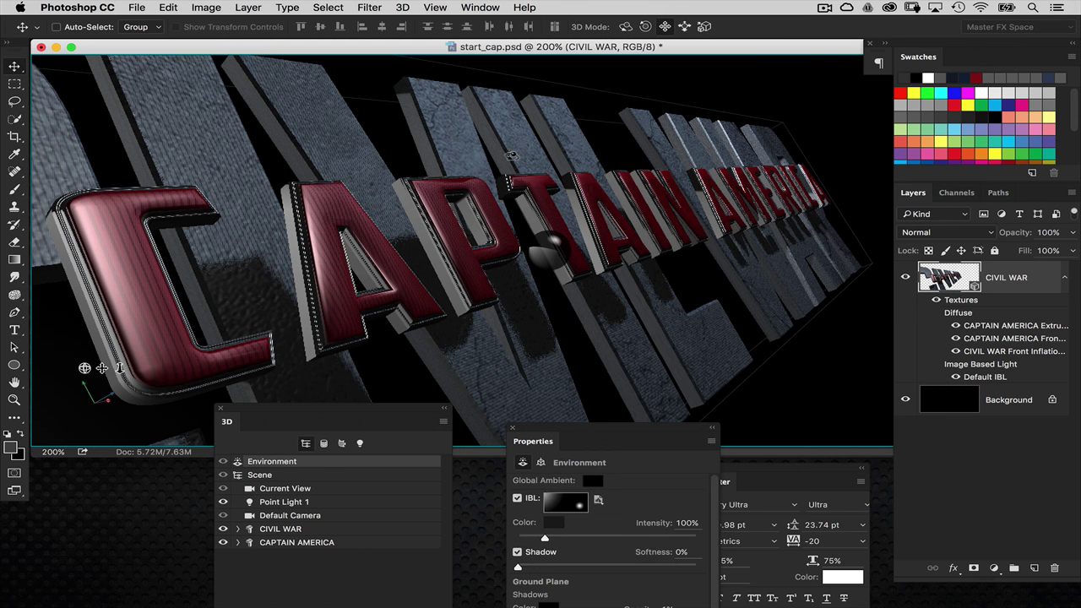
drag(529, 142, 546, 160)
drag(573, 431, 548, 351)
drag(641, 355, 697, 327)
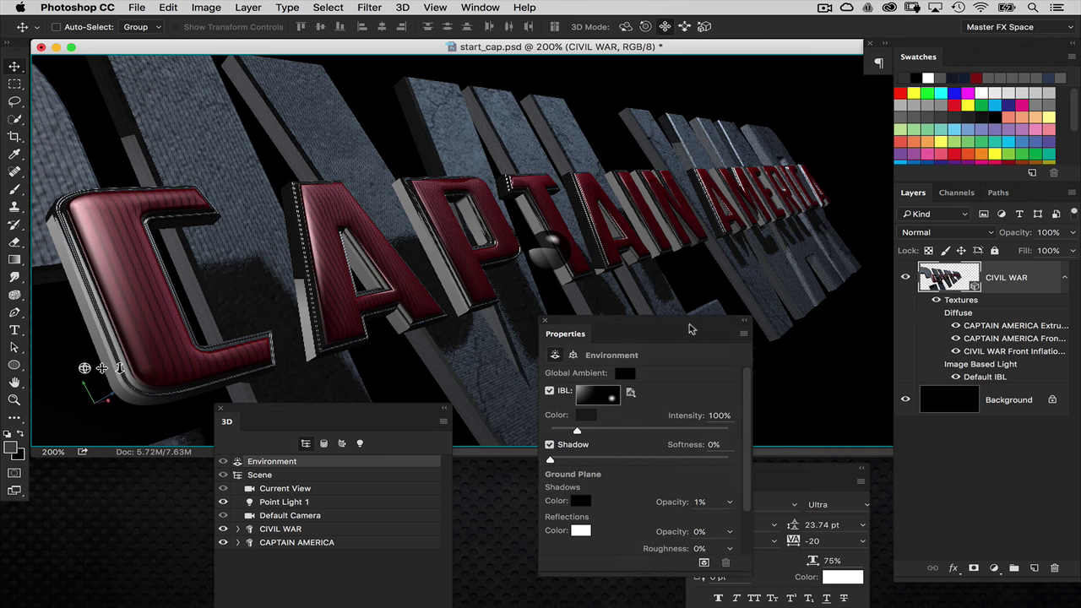
drag(420, 413, 451, 371)
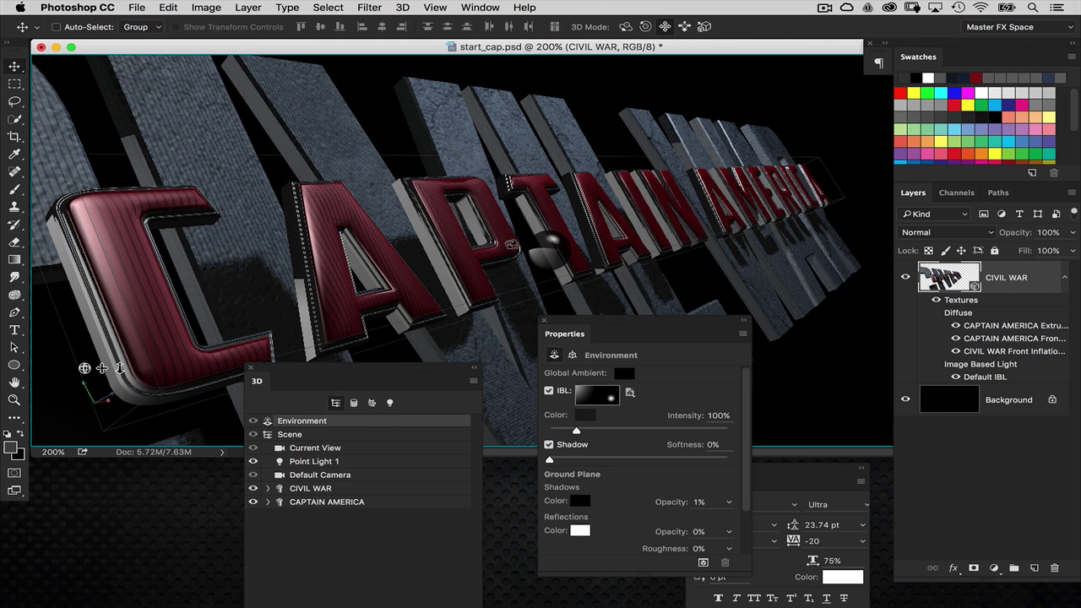
Step: Set the current camera view's depth of field to a depth of 1
click(352, 447)
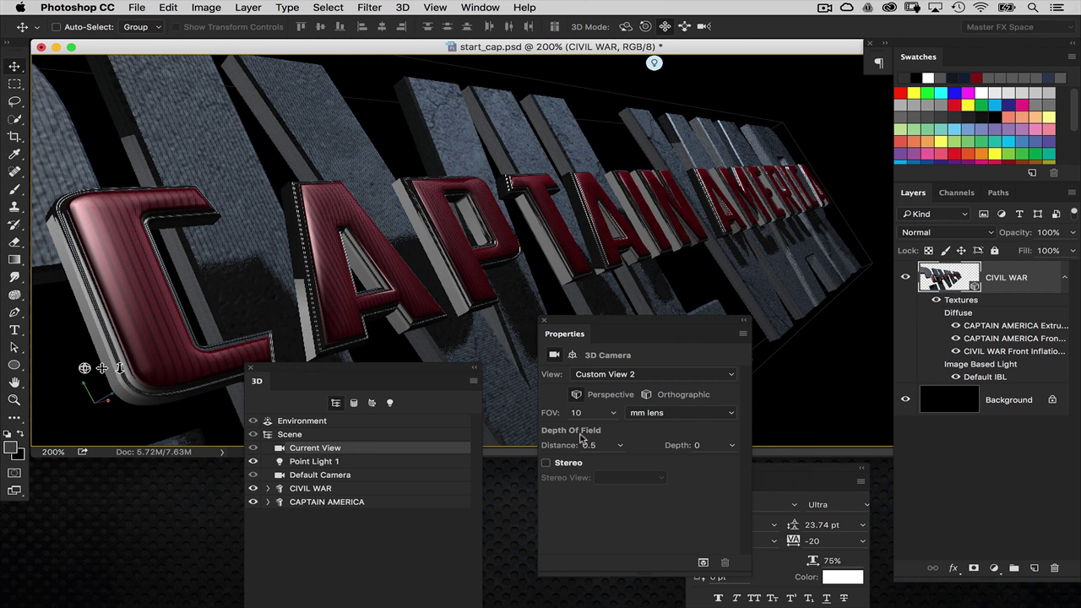
click(702, 445)
text(1)
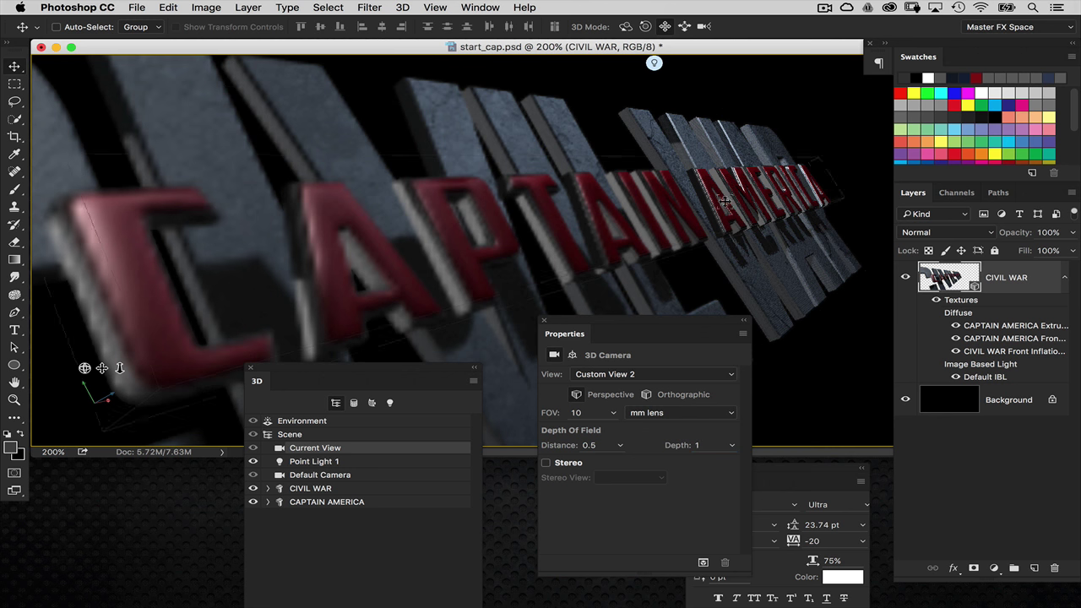
Step: Focus the camera on the first A of CAPTAIN, at a distance of 0.15, and render the 3D layer
drag(693, 321, 658, 435)
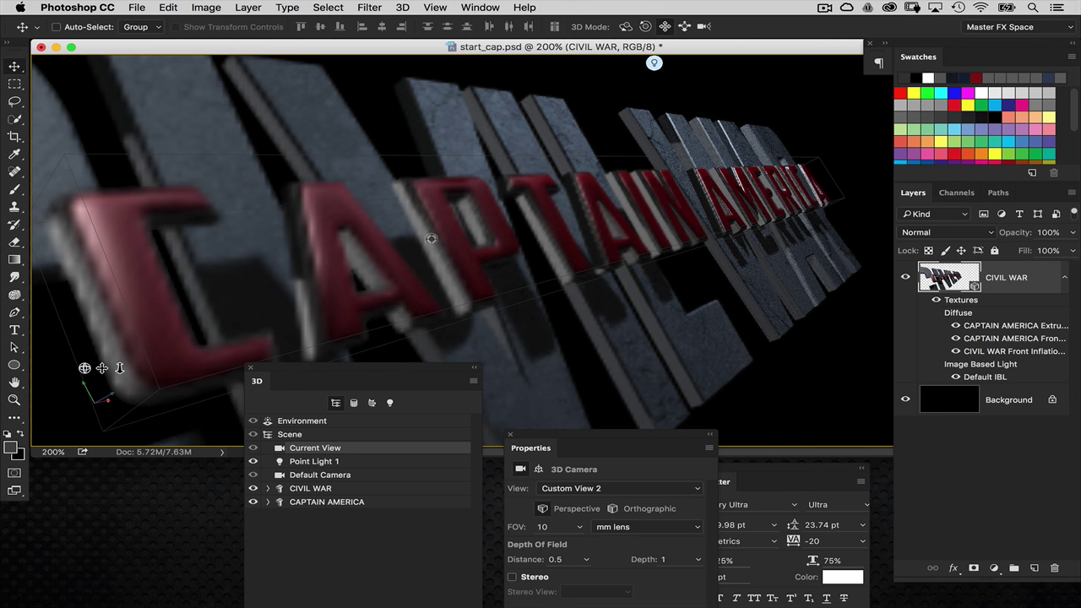
click(328, 260)
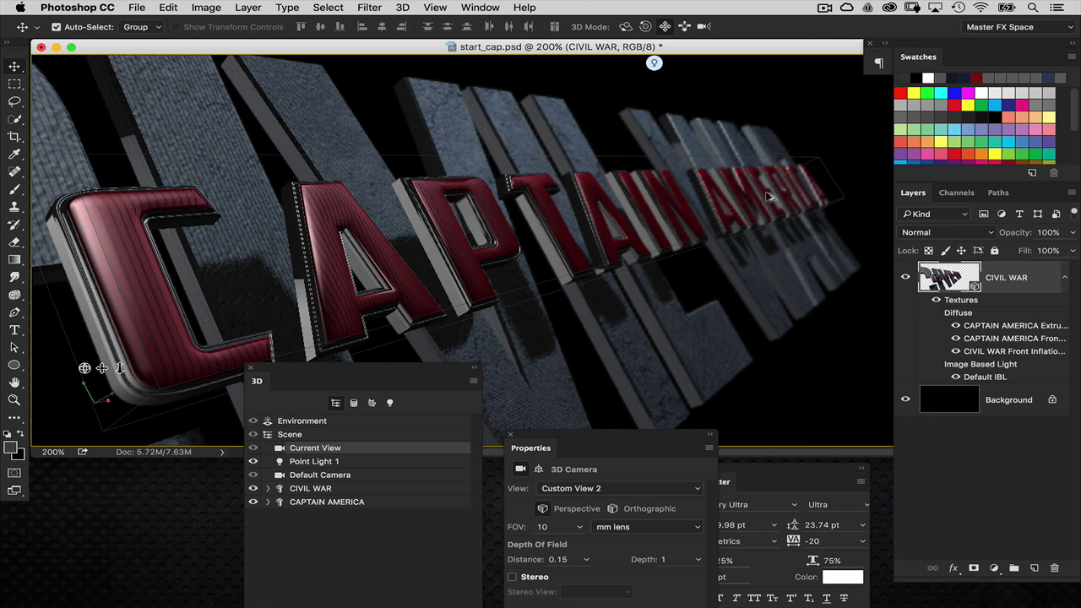
key(super+alt+shift+r)
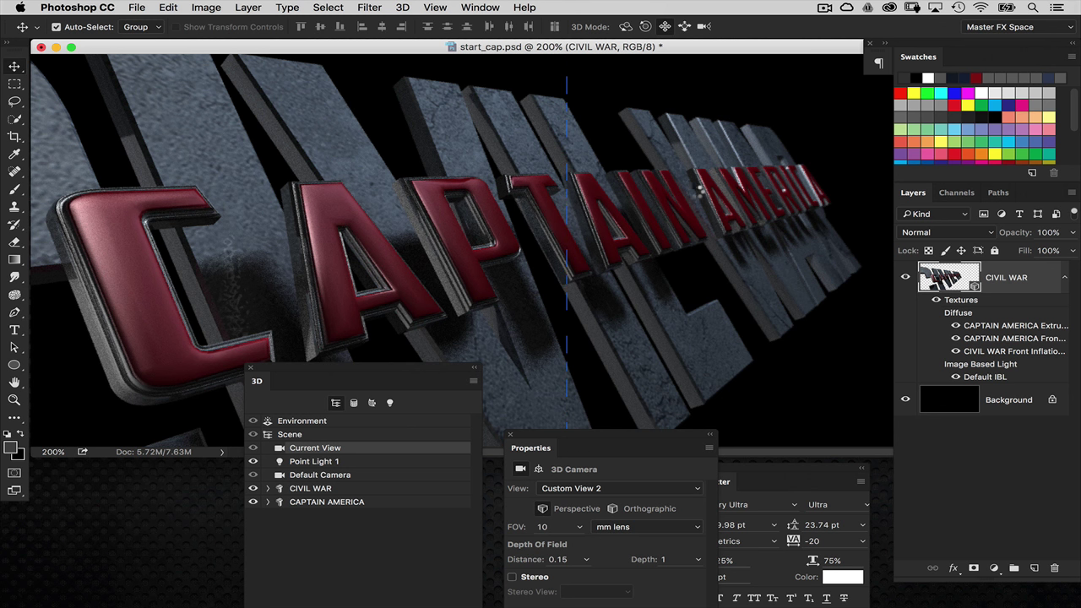
click(644, 221)
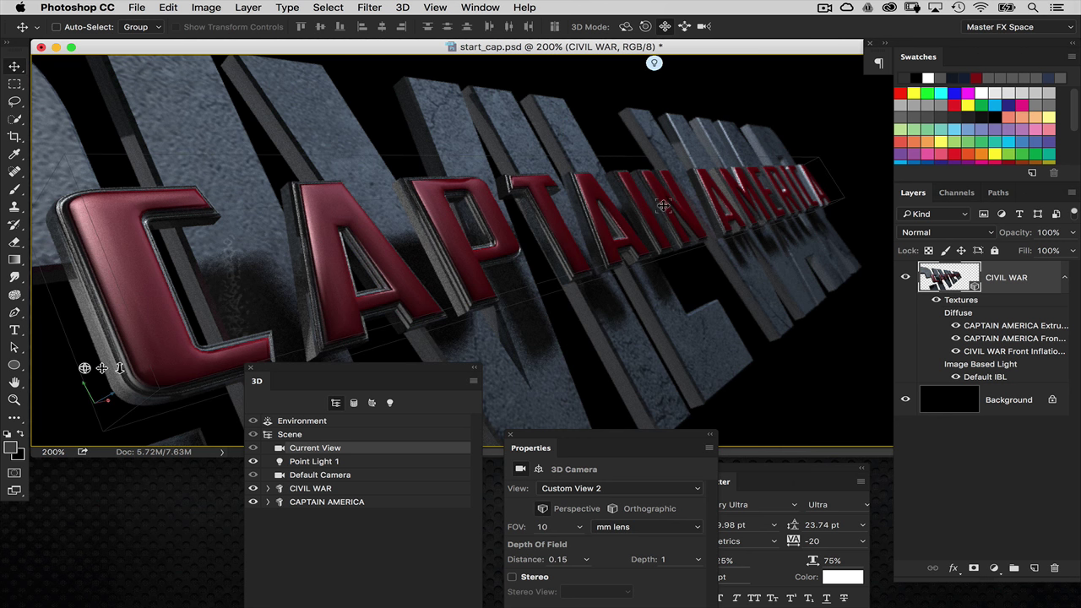
click(715, 245)
Step: Return the scene to the Default Camera view and show the whole title at 100%
click(345, 475)
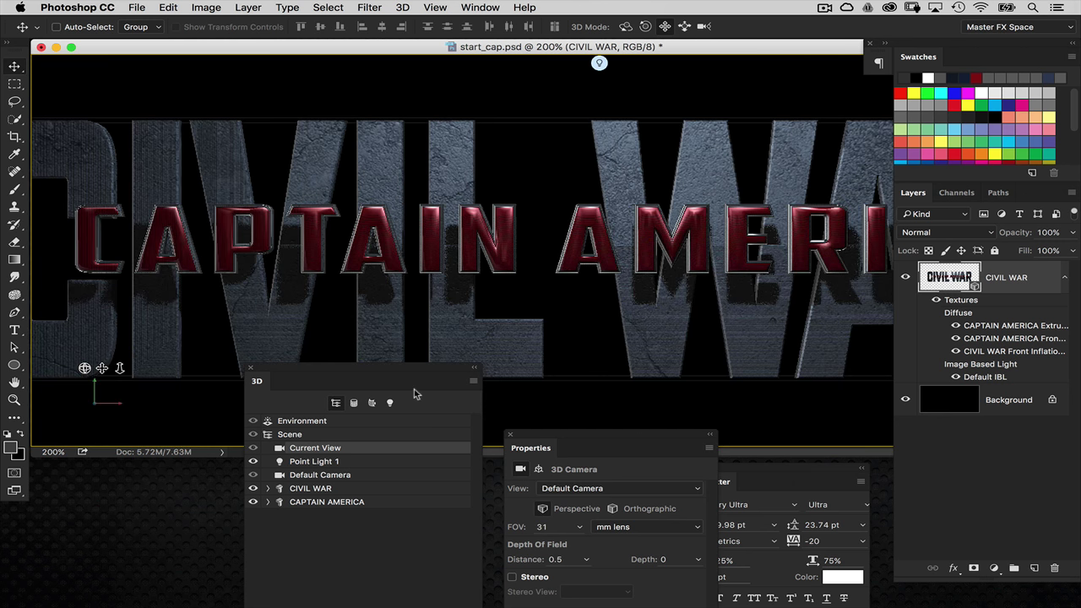
key(super+minus)
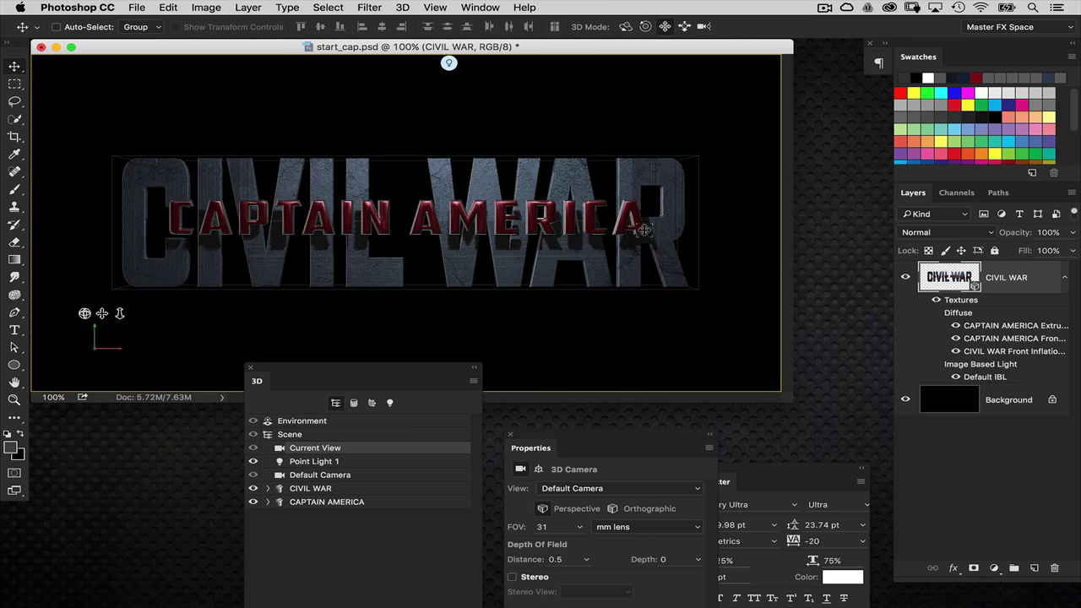
key(super+plus)
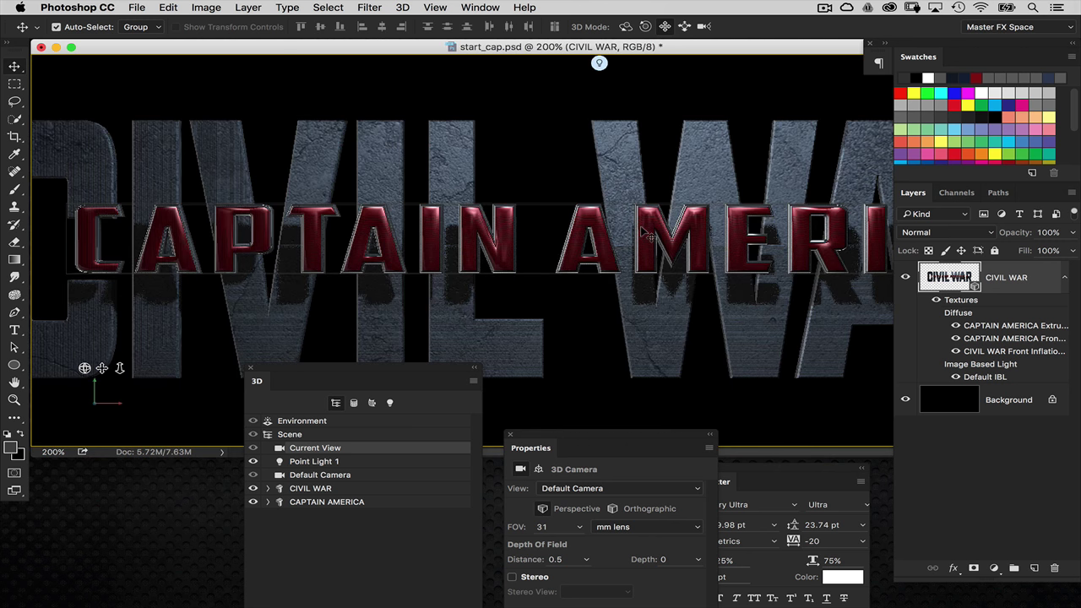
key(super+minus)
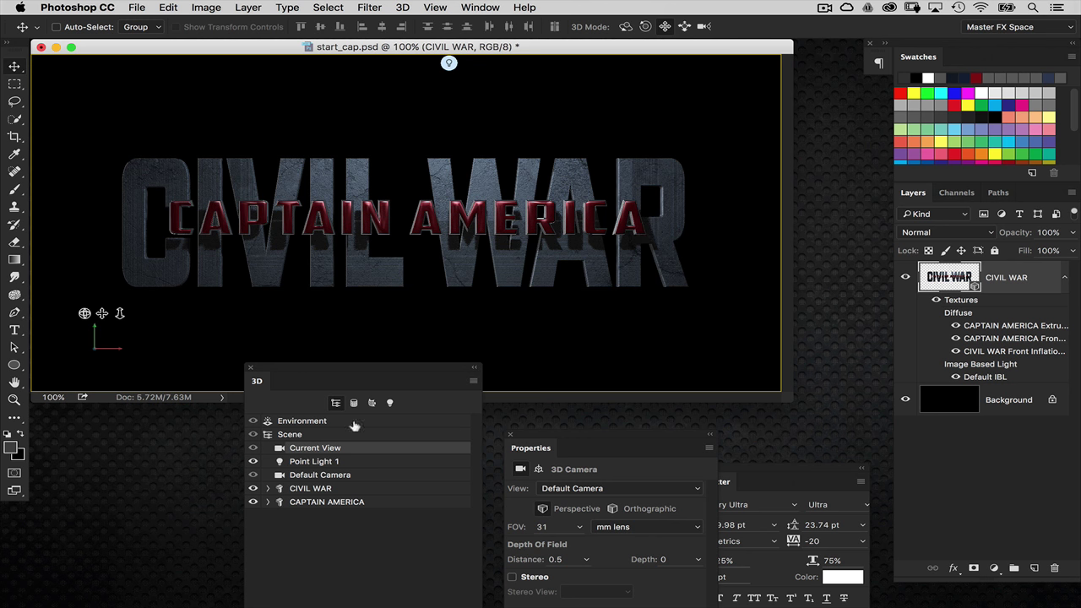
Step: Rearrange the floating 3D, Properties and Character panels so that they sit beside each other below the title
drag(371, 366, 336, 327)
drag(534, 438, 498, 372)
drag(725, 466, 720, 349)
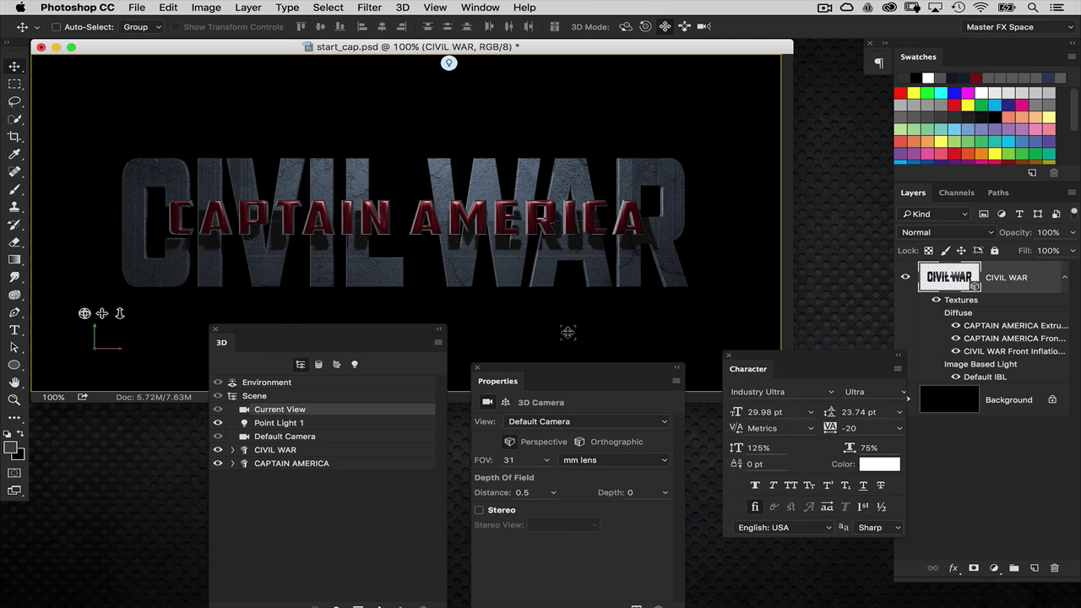
Step: Select the CAPTAIN AMERICA mesh and move the Properties panel up so that all its mesh settings are reachable
click(302, 464)
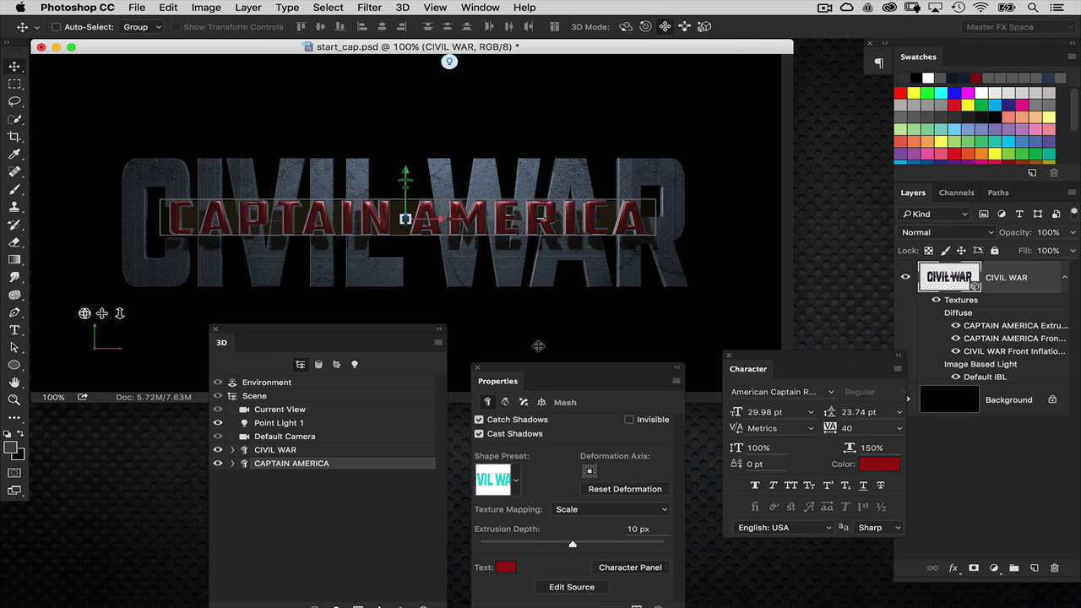
drag(537, 374, 560, 347)
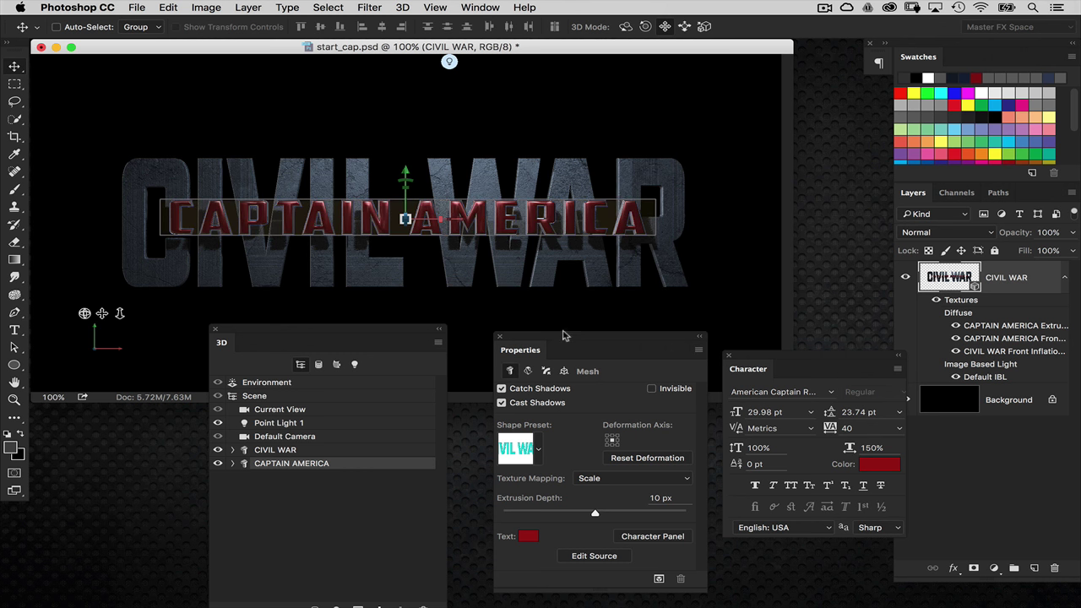
drag(565, 336, 570, 335)
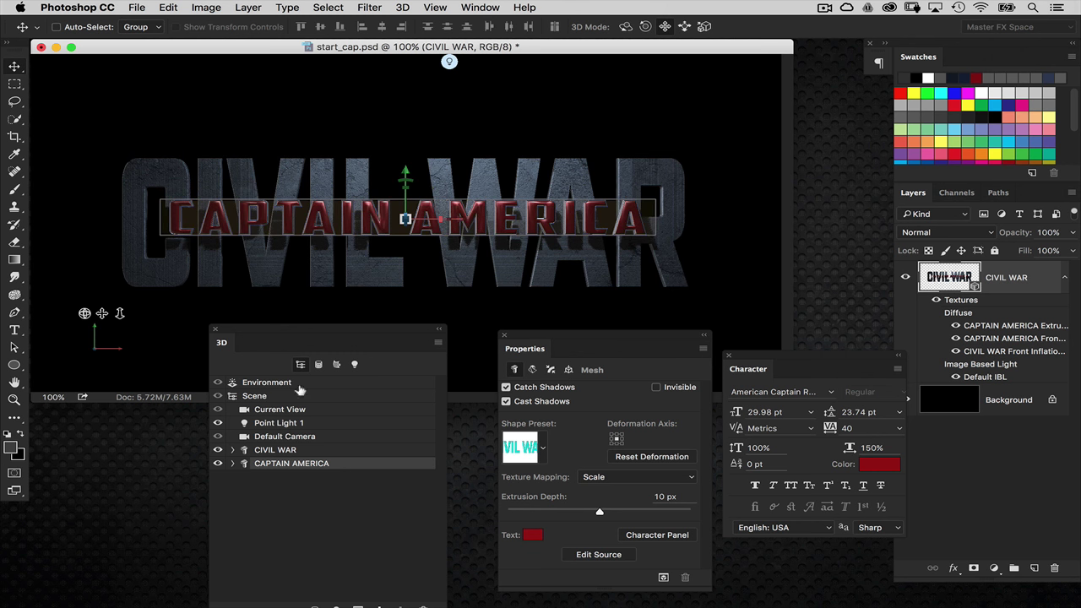
Step: Edit the source text of the CIVIL WAR mesh to read PHOTOSHOP and update the 3D scene with it
click(286, 450)
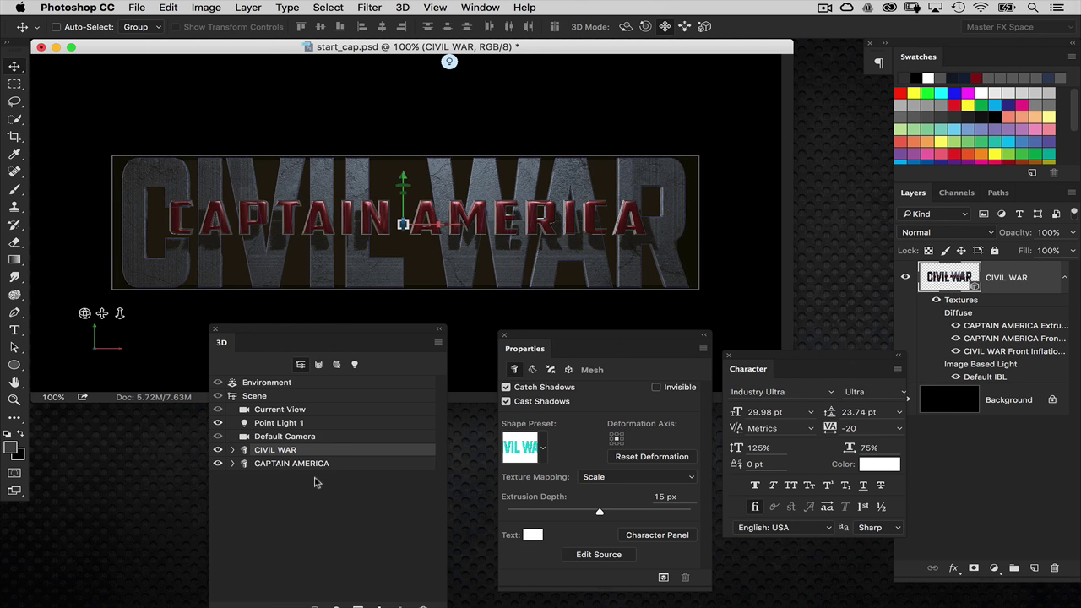
drag(533, 338, 530, 332)
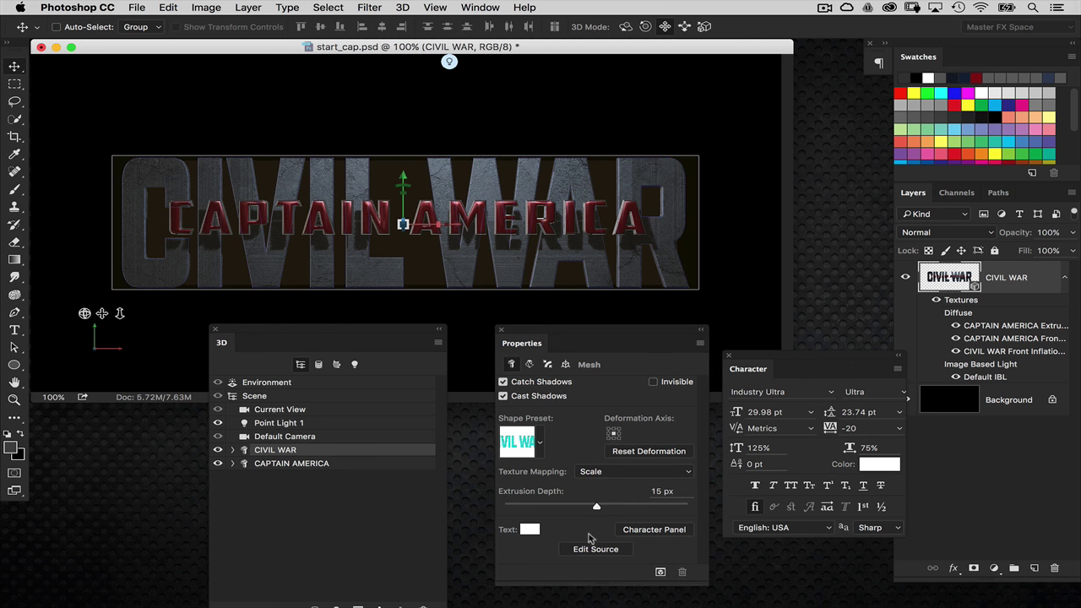
click(595, 549)
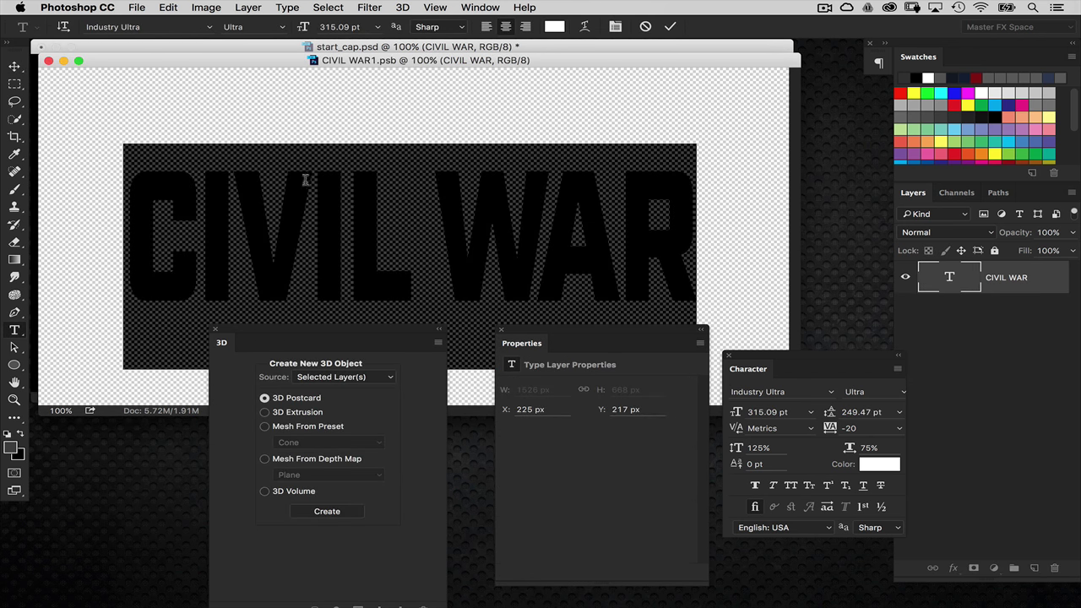
text(PHO)
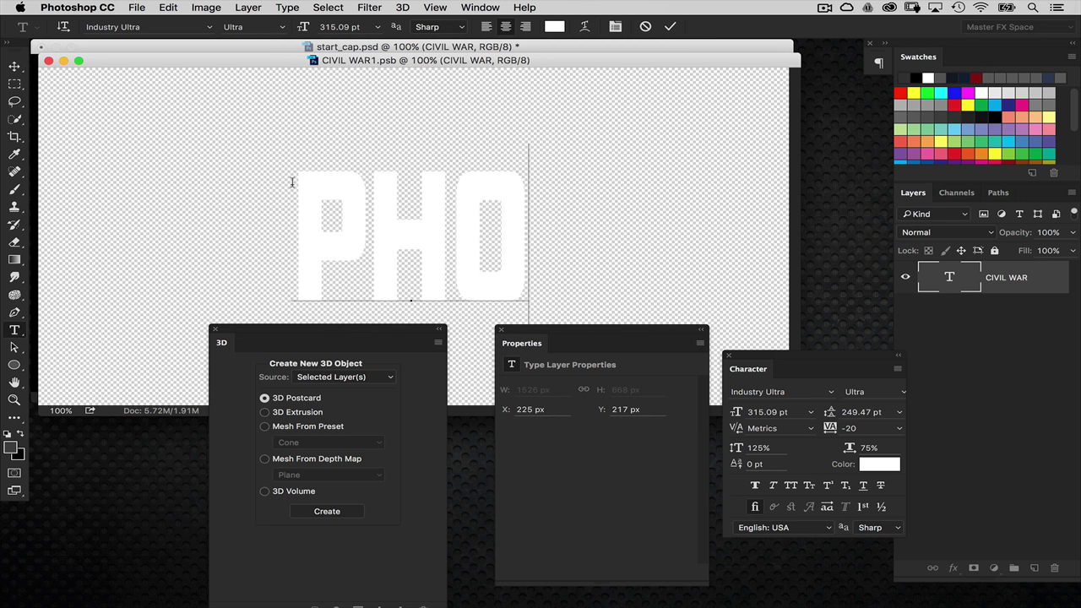
text(TOSHOP)
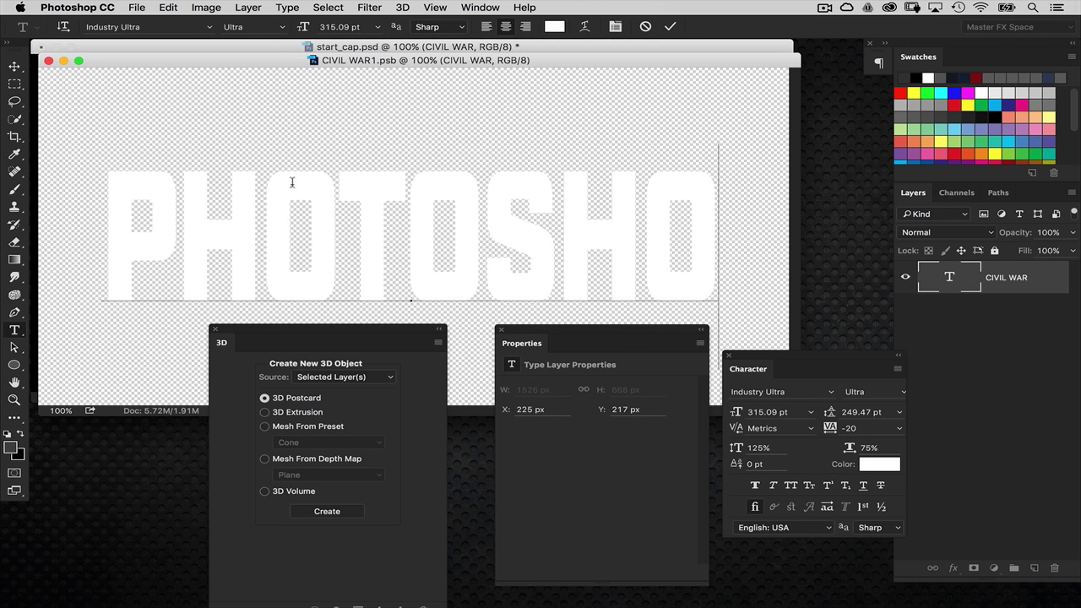
click(15, 66)
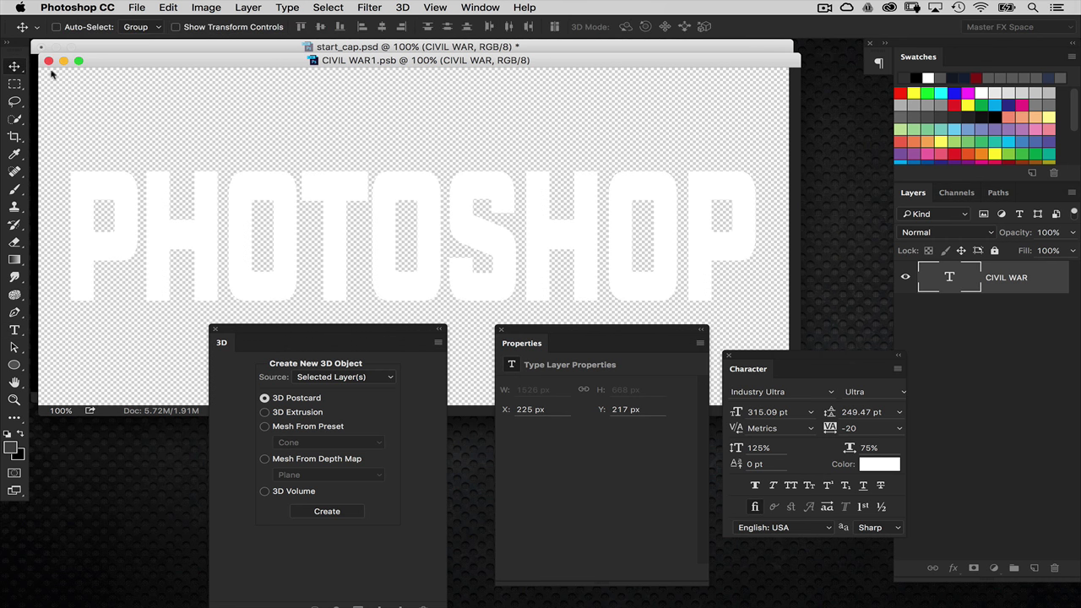
key(super+w)
click(664, 220)
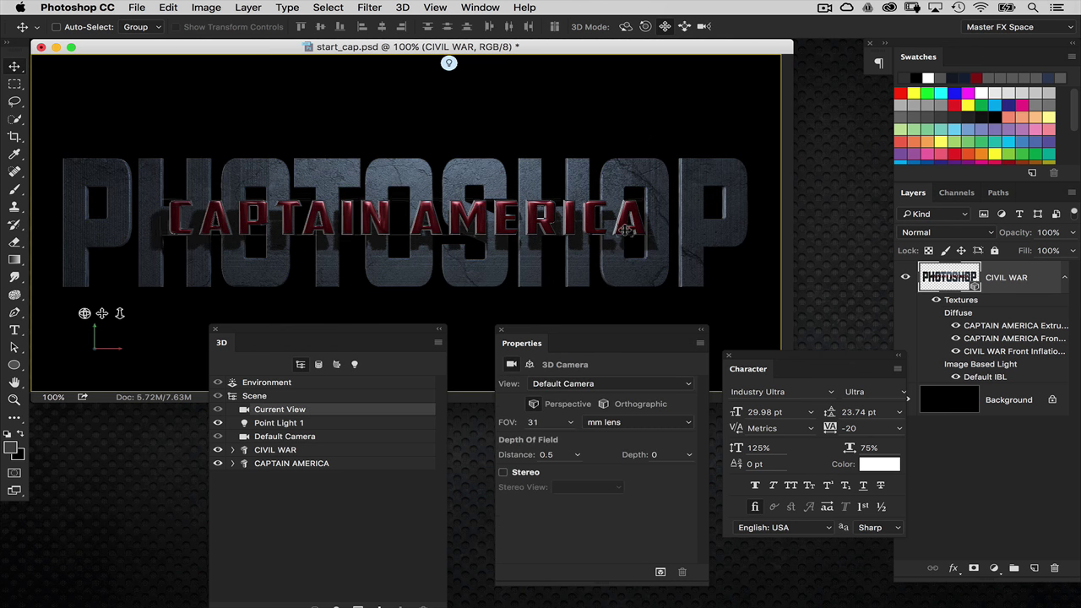
Step: Replace the source text of the CAPTAIN AMERICA mesh with MASTER FX and save it back to the 3D scene
click(301, 463)
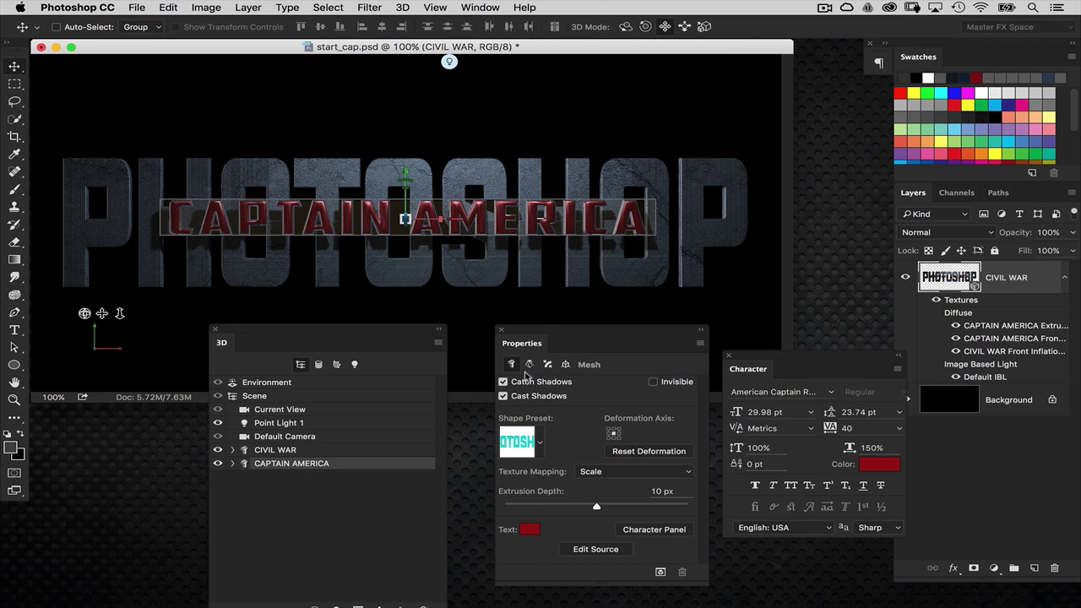
click(598, 549)
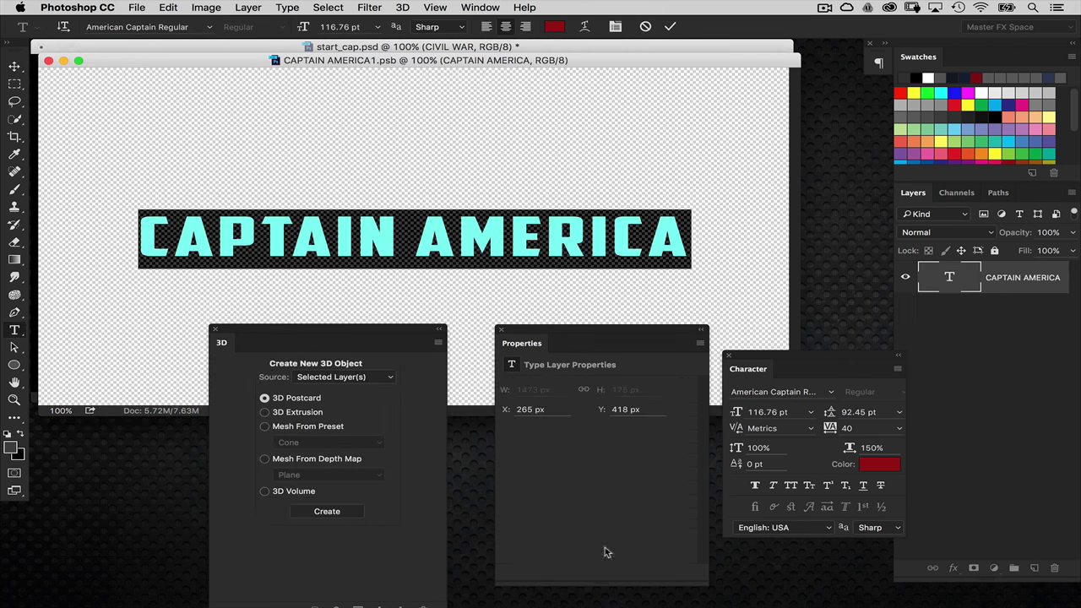
text(P)
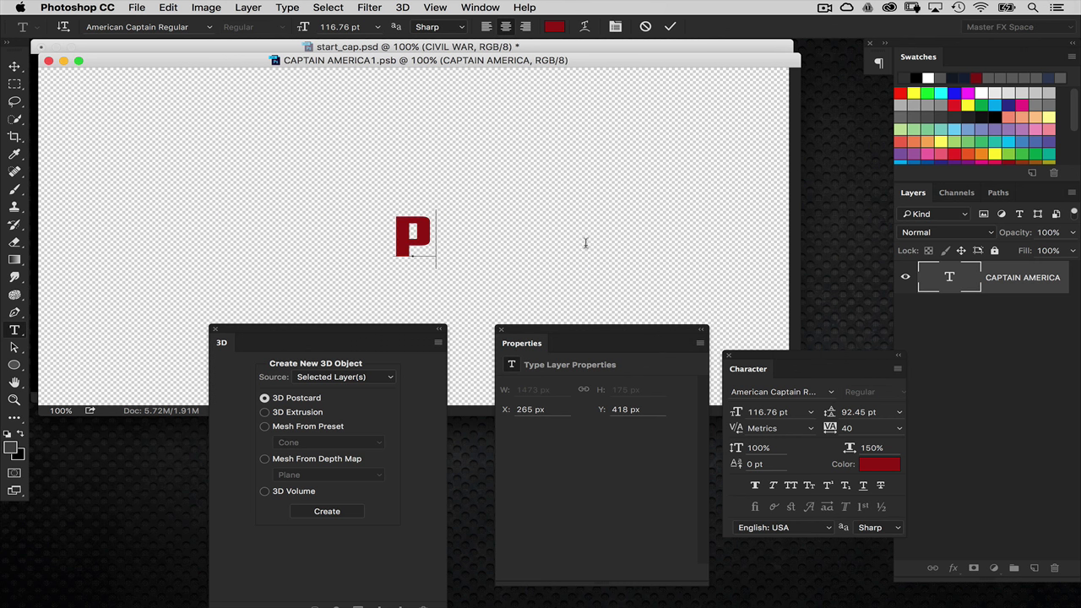
key(BackSpace)
text(MASTE)
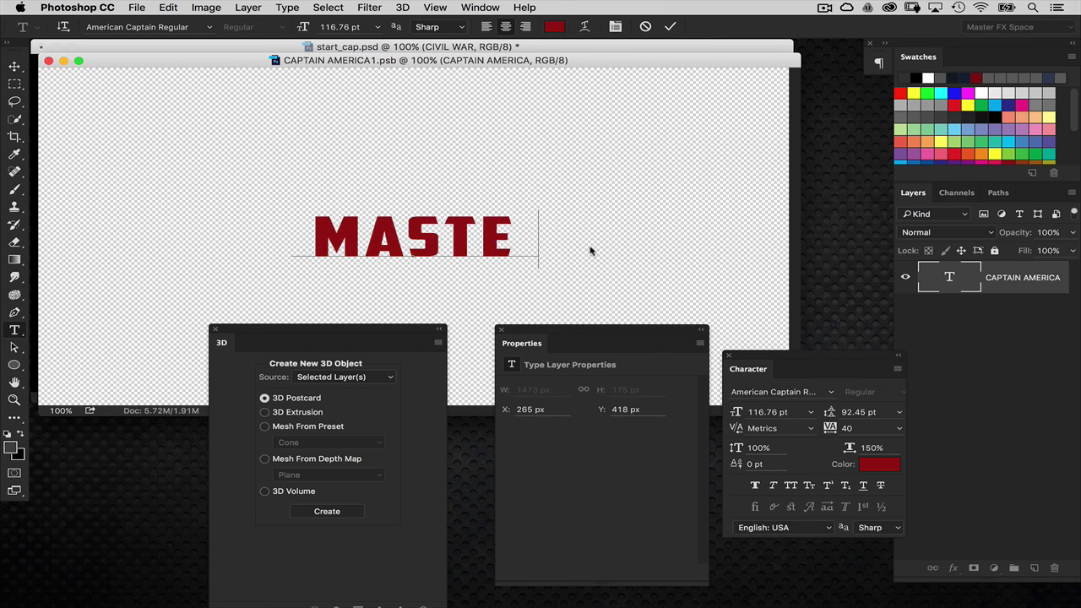
text(R FX)
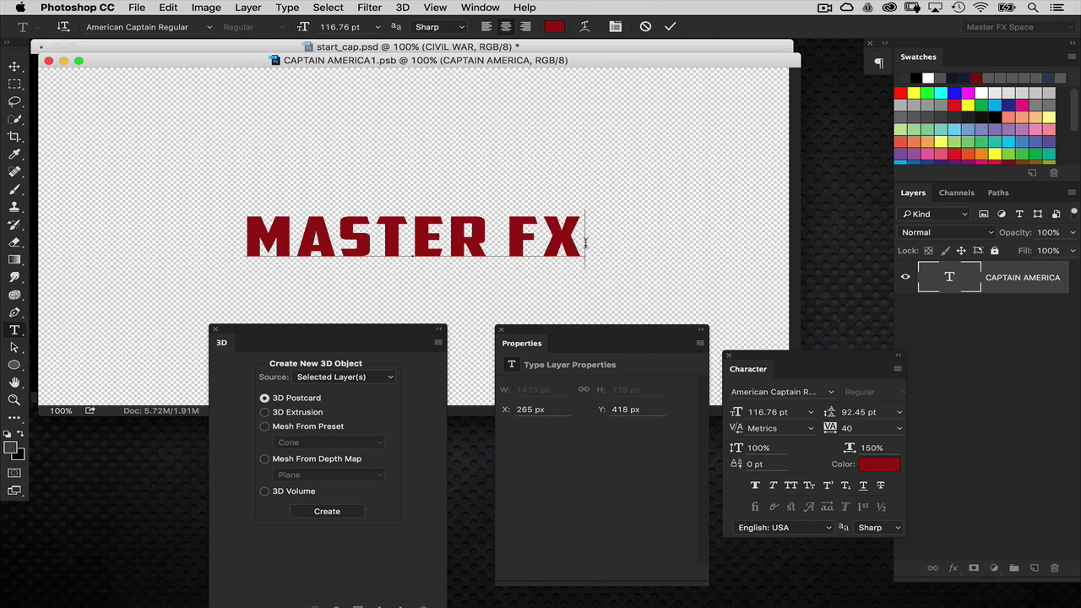
click(15, 66)
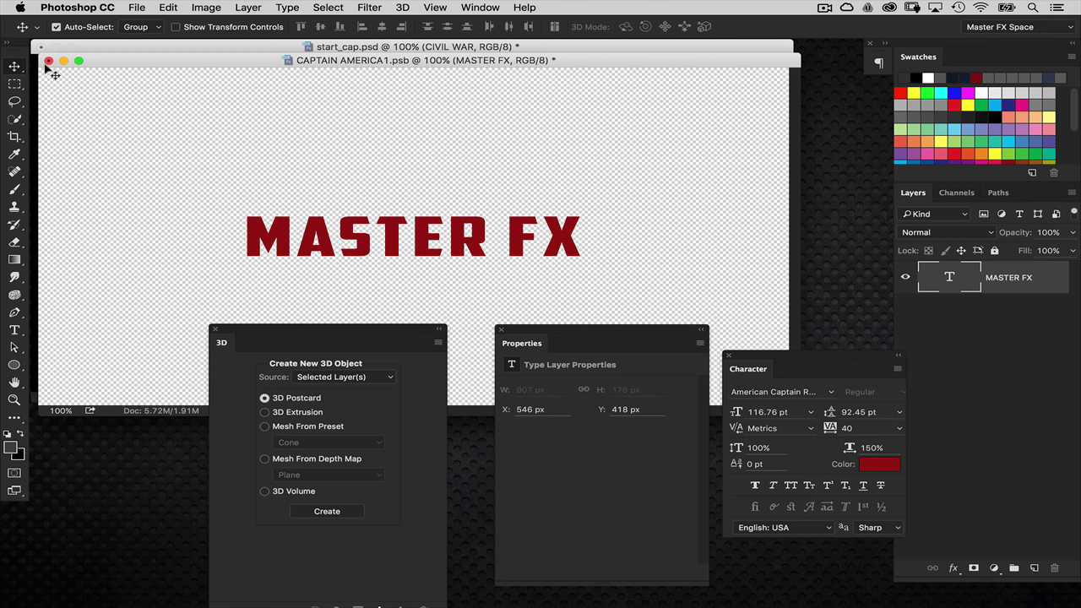
click(48, 61)
key(Return)
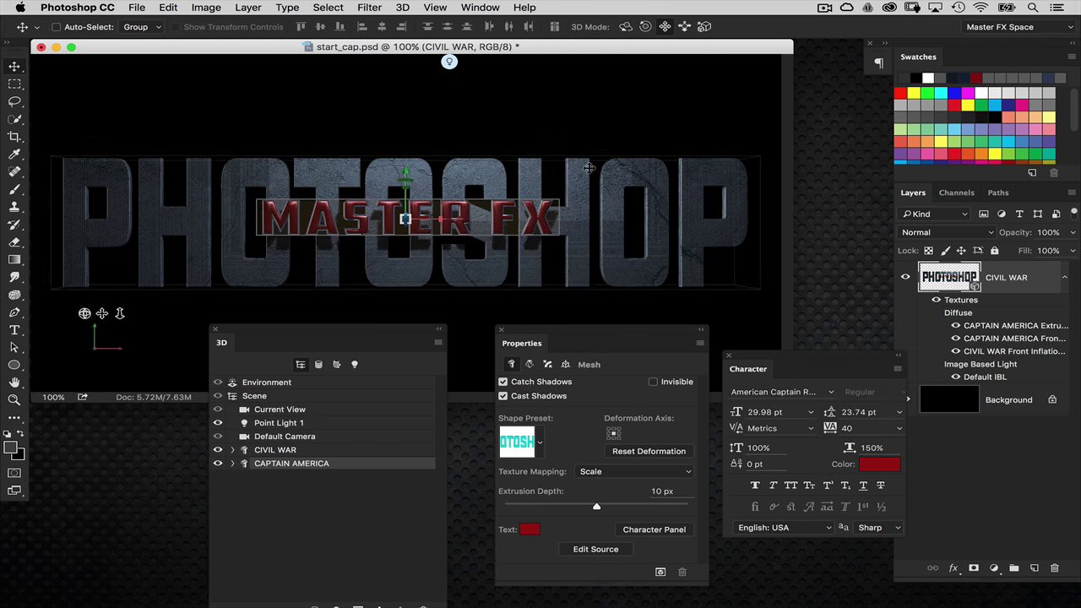
Step: Enlarge the red MASTER FX mesh in front of the PHOTOSHOP lettering, then deselect it
click(472, 174)
click(500, 212)
drag(426, 214, 622, 169)
click(540, 117)
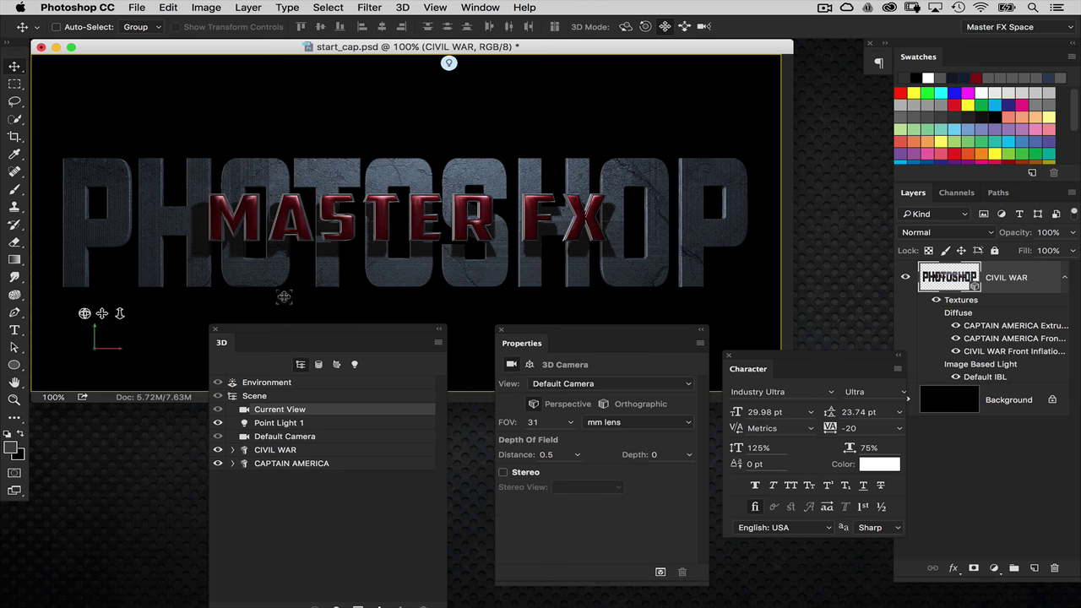
Step: Orbit, roll and slide the camera into a close, tilted perspective with the M of MASTER FX nearest the viewer
click(626, 26)
drag(562, 160, 597, 53)
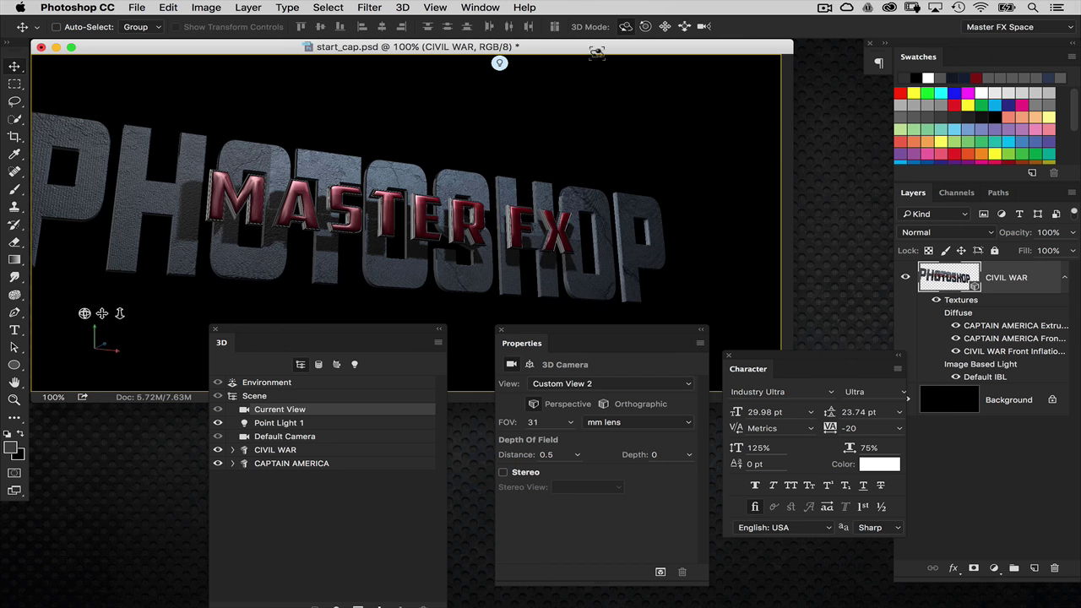
drag(677, 108, 647, 39)
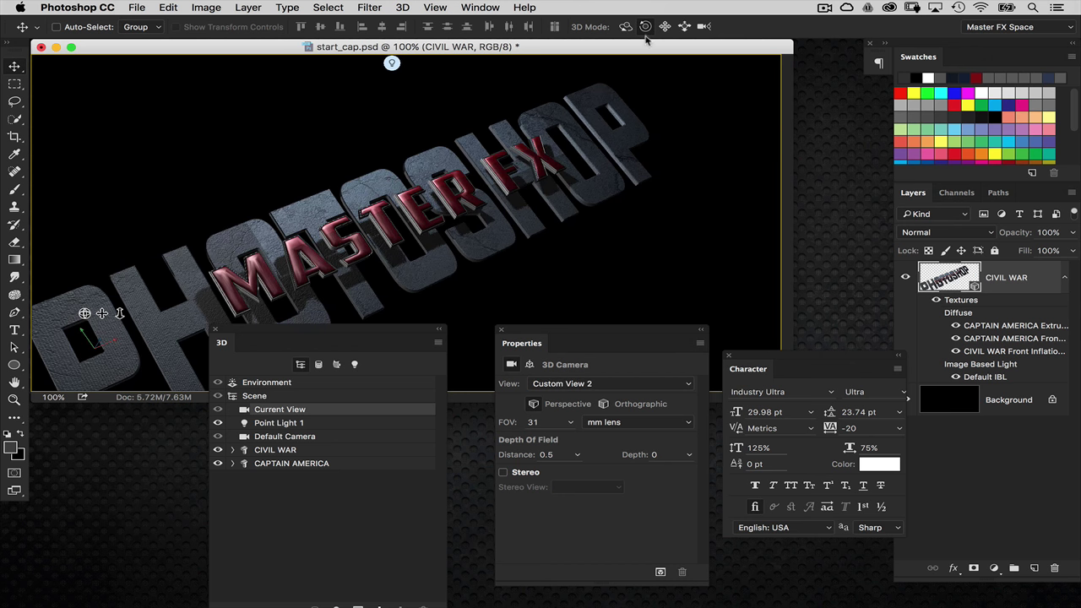
drag(621, 94, 364, 396)
click(684, 26)
drag(539, 332, 529, 378)
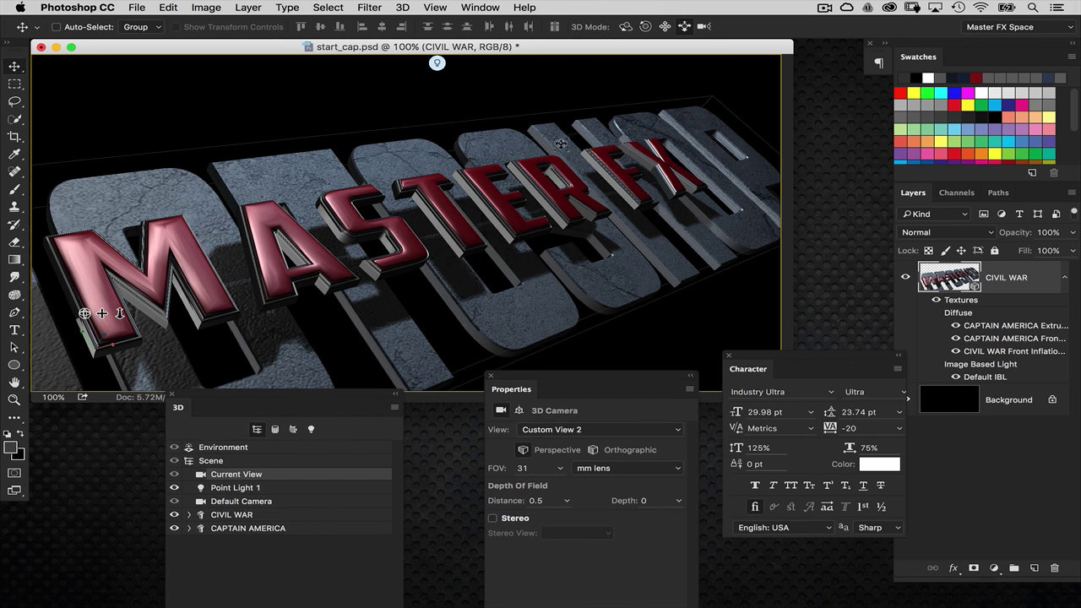
click(626, 27)
drag(574, 82, 651, 75)
click(665, 26)
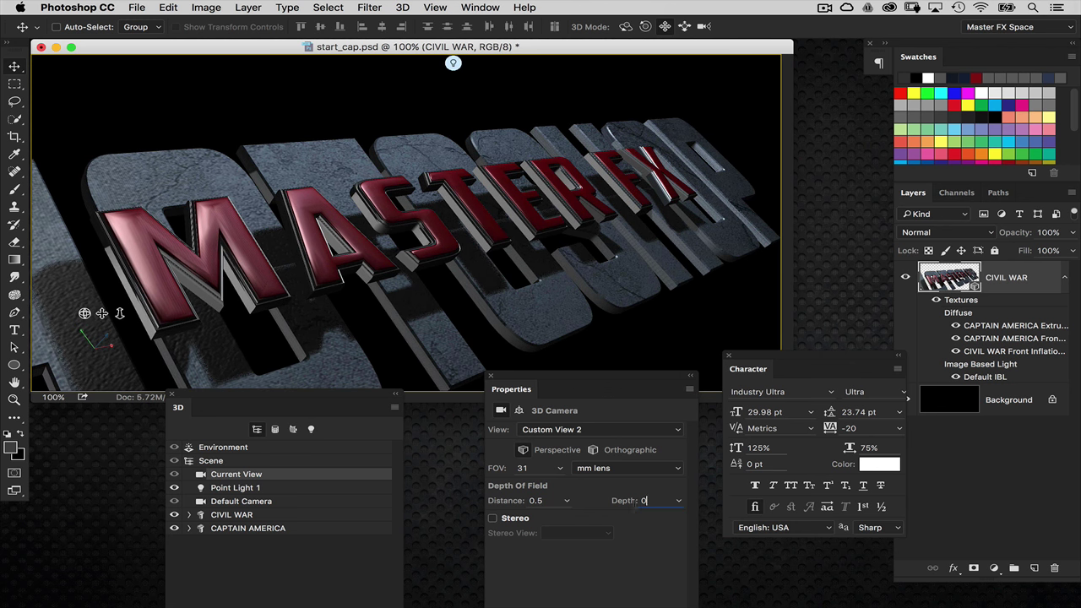
Step: Set the current view's depth of field to a depth of 1, focus on the MASTER FX lettering and render the 3D layer
text(1)
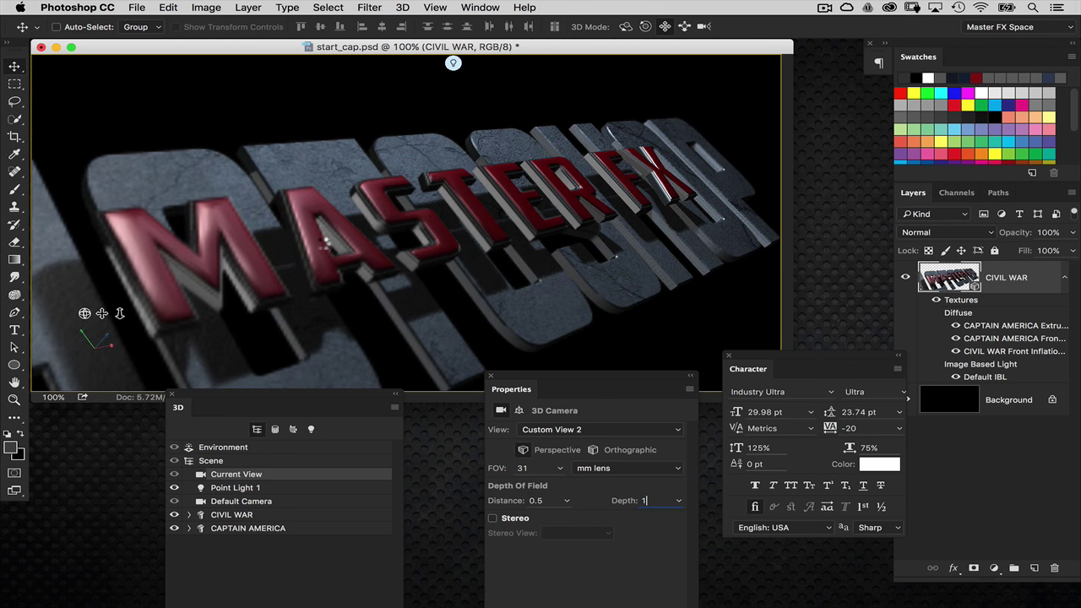
click(243, 258)
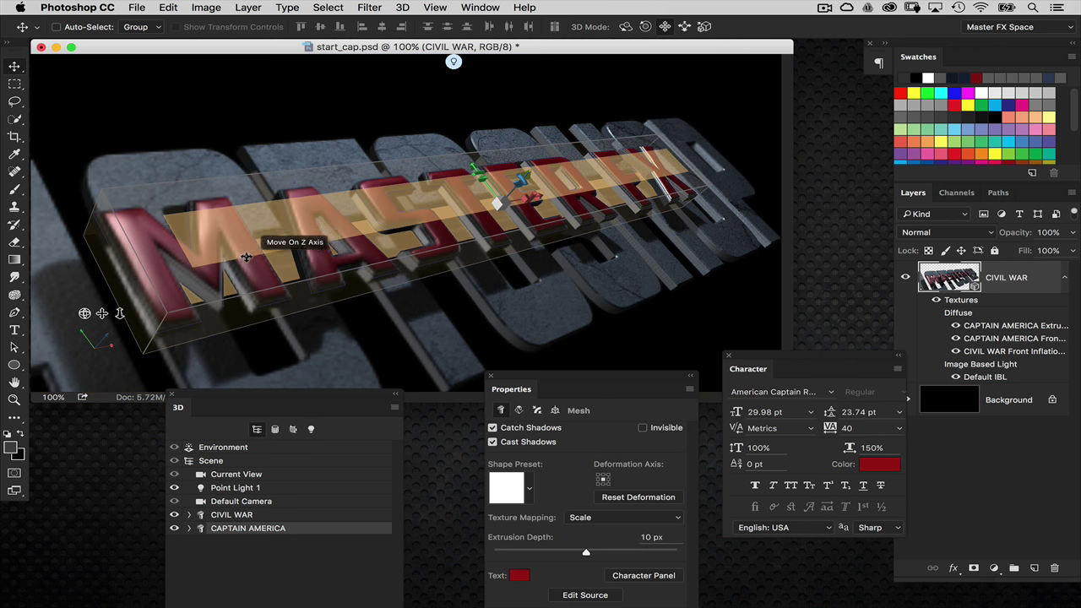
click(272, 474)
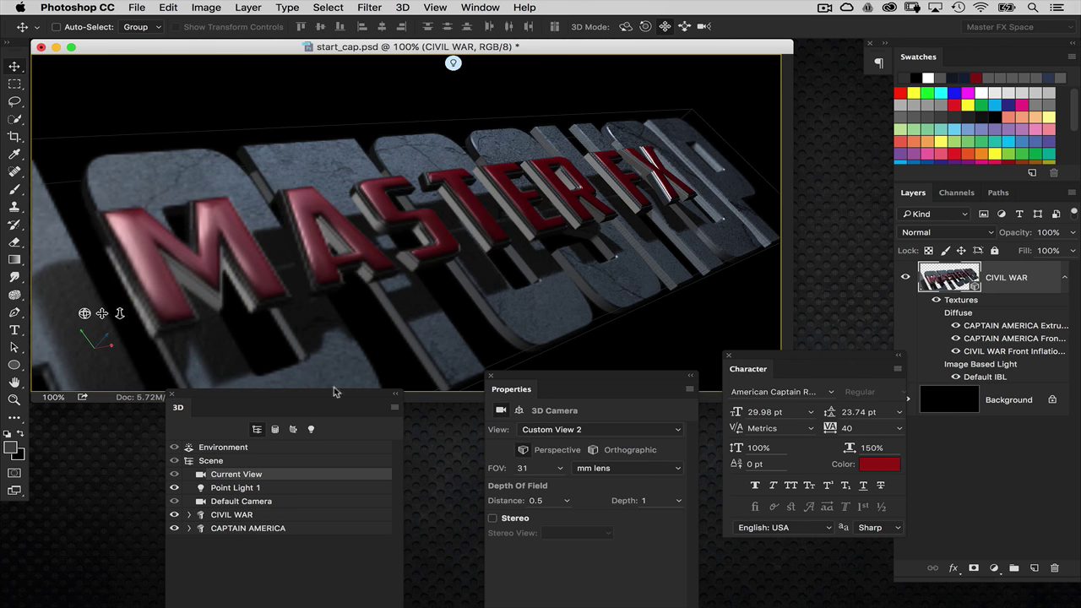
click(429, 206)
key(super+alt+shift+r)
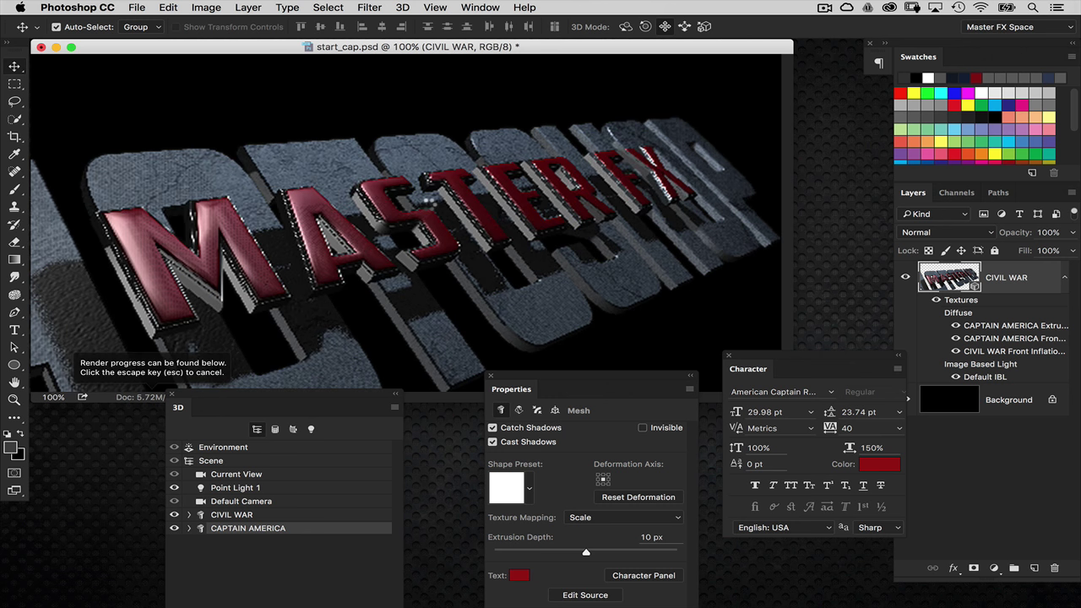